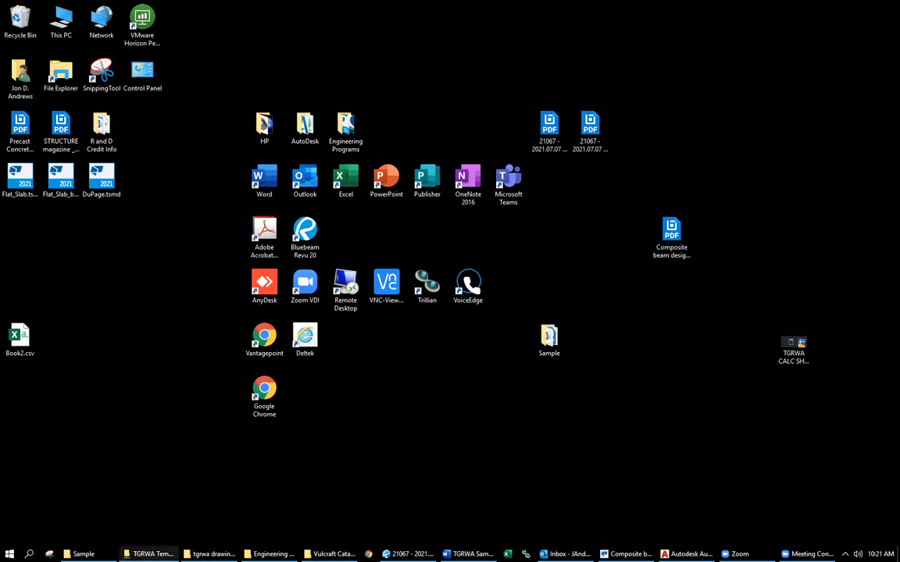
Switch to Bluebeam Revu and review the 21067 Structural Calculations through Section 1.2 and the annotated title block sheet in Document1.
click(408, 554)
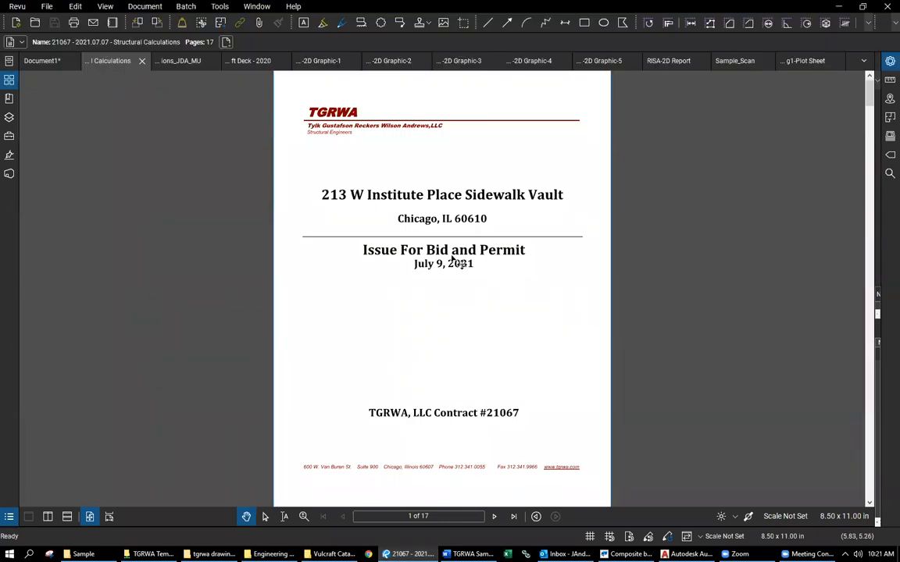
scroll(377, 202, down, 1)
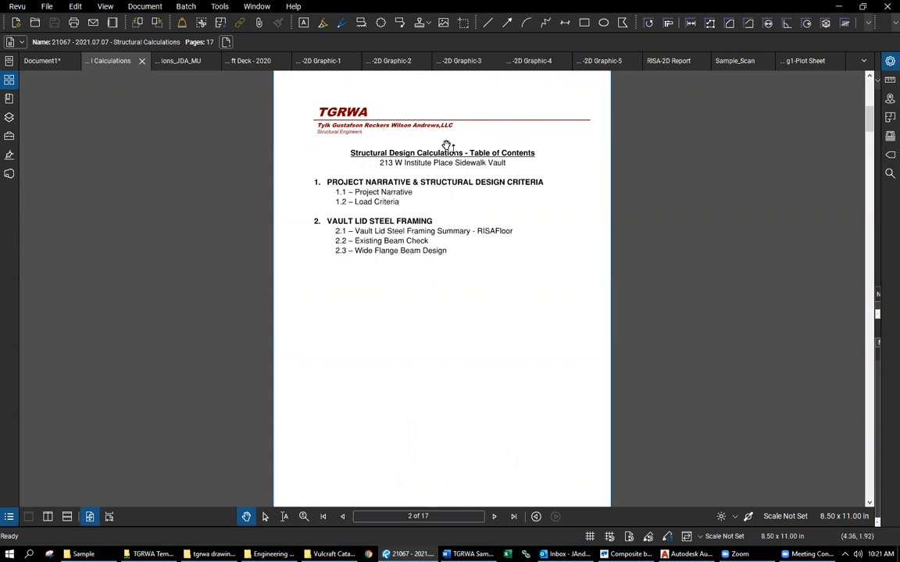
scroll(446, 145, down, 3)
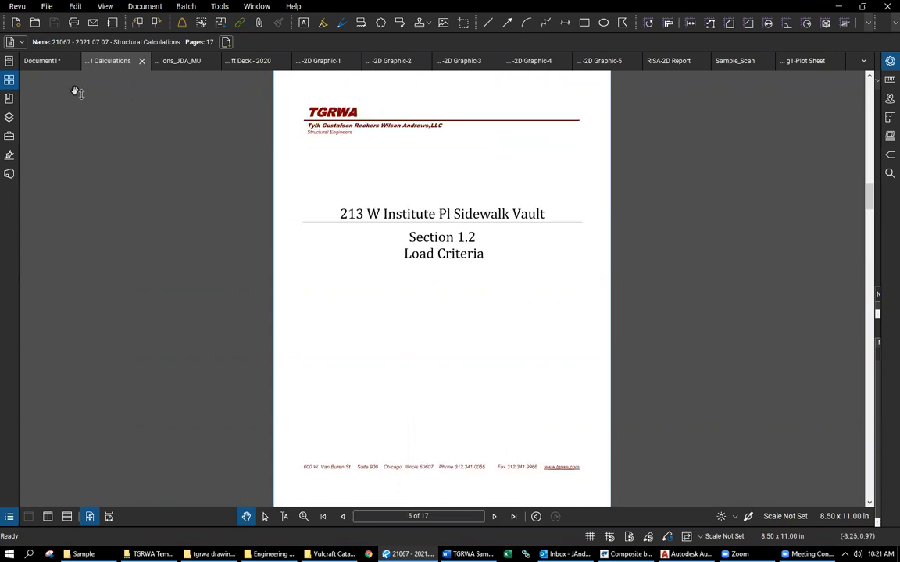
click(39, 55)
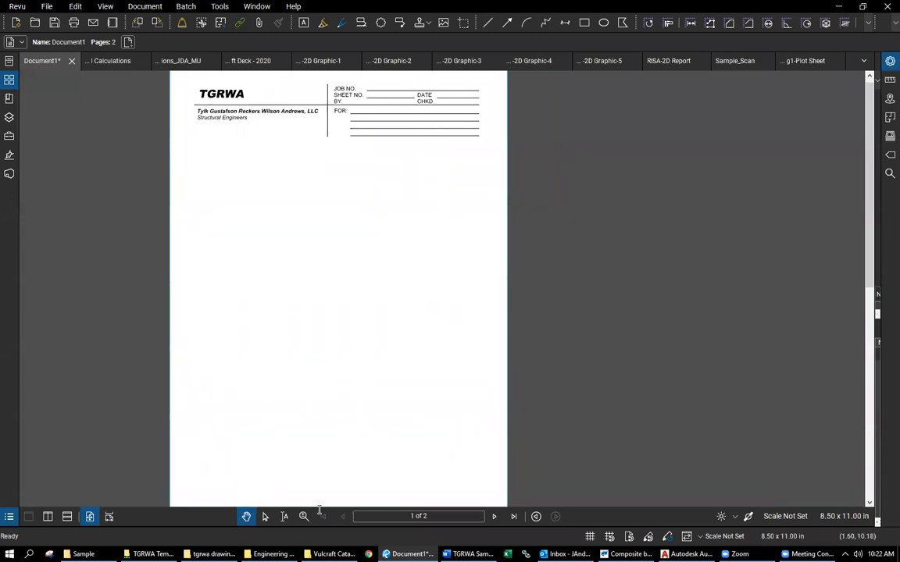
click(493, 516)
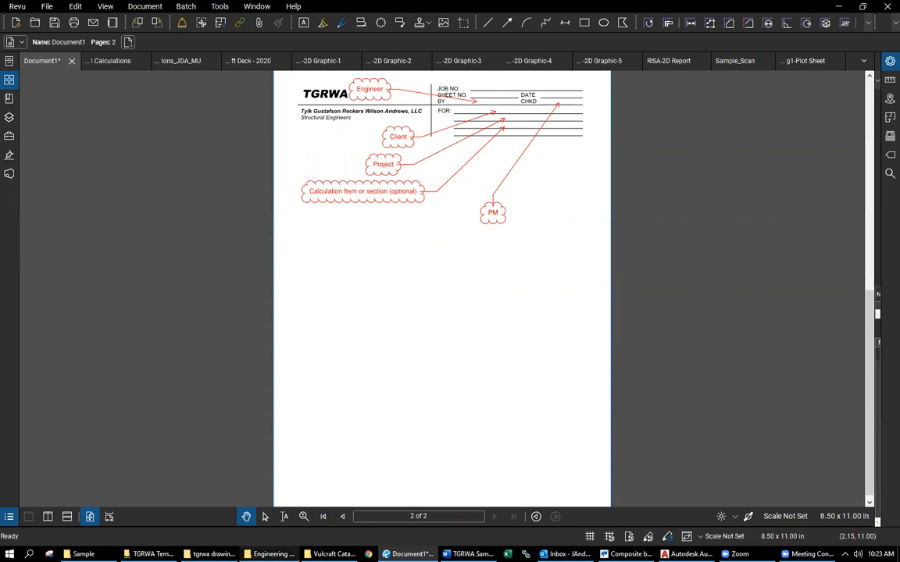
Locate TGRWA - Calculation Package.dotx in the TGRWA Templates network folder in File Explorer, and return to Bluebeam Revu.
click(149, 554)
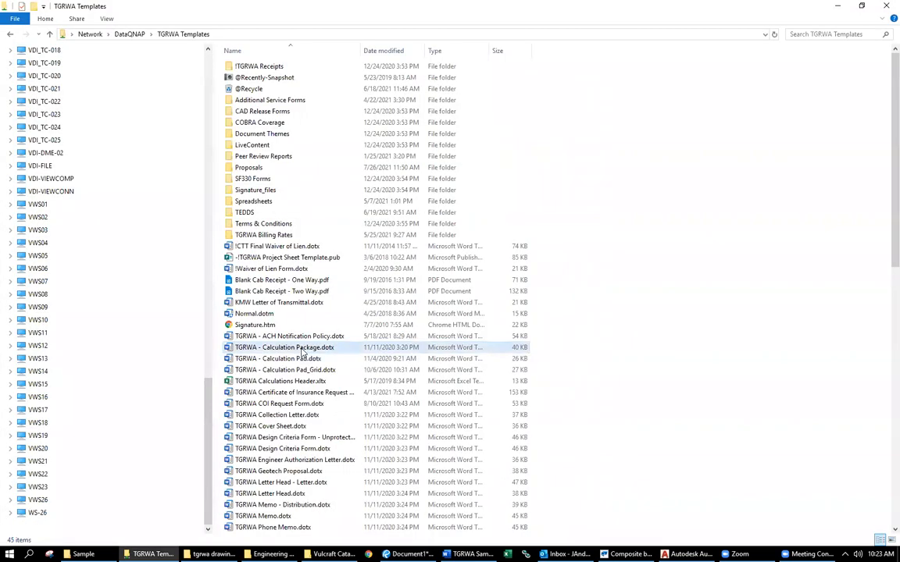
click(301, 348)
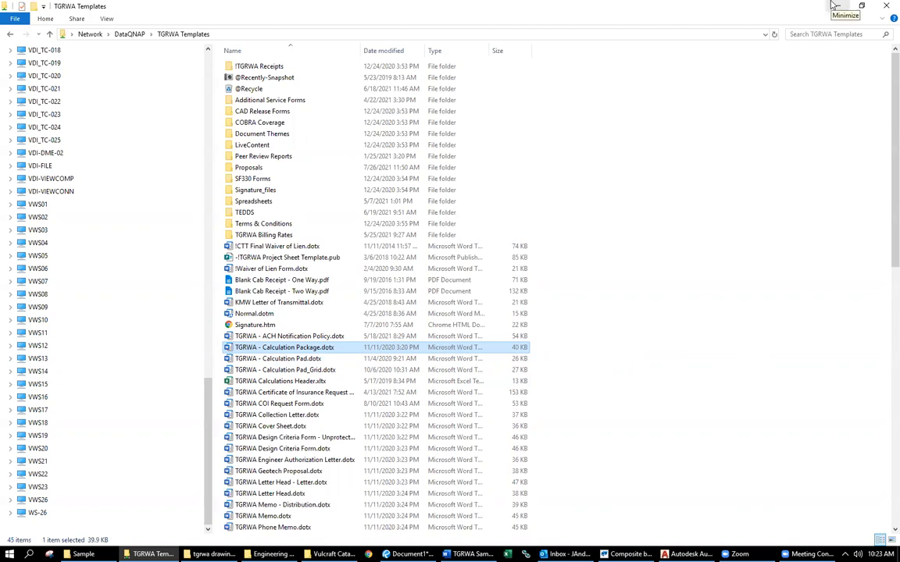
click(406, 553)
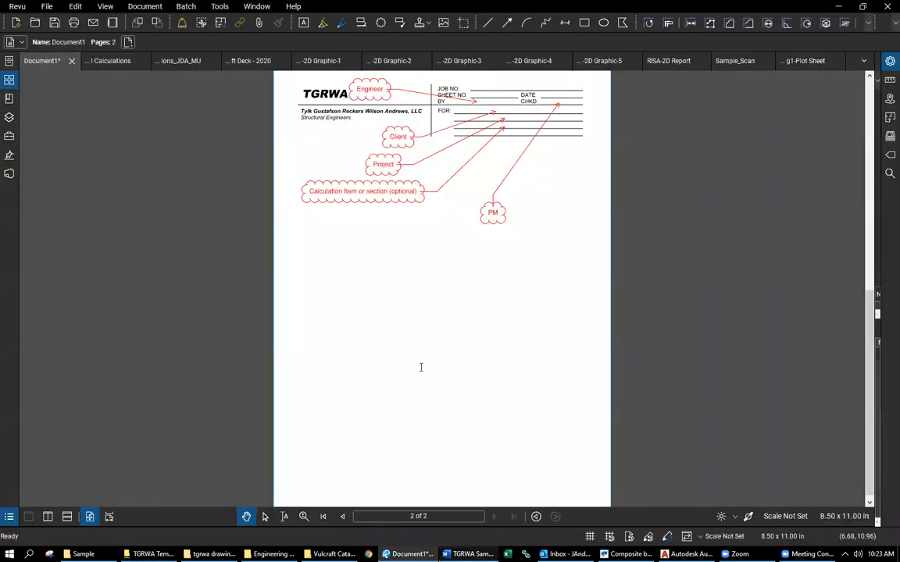
Switch to Word and create a new document from the TGRWA - Calculation Package template in the custom TGRWA Templates.
click(468, 553)
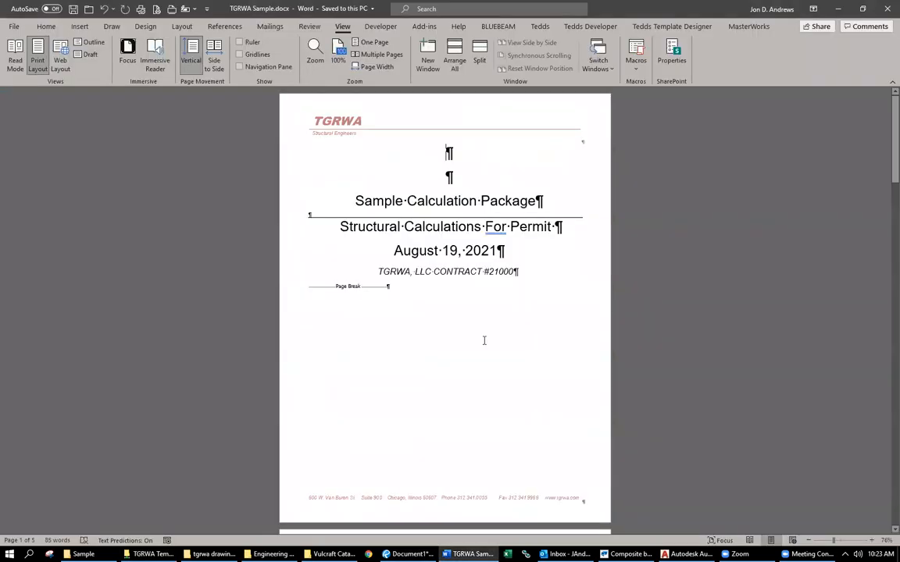
click(18, 29)
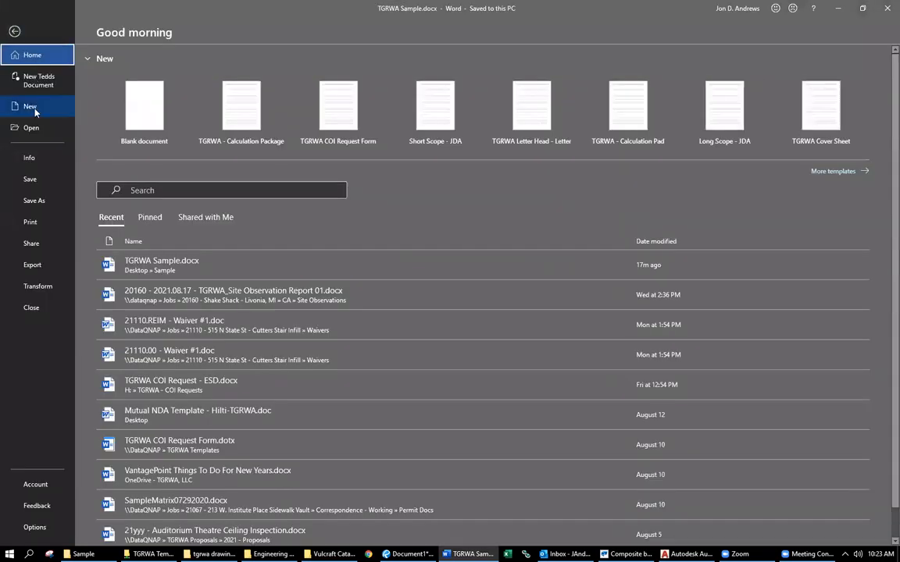
click(31, 107)
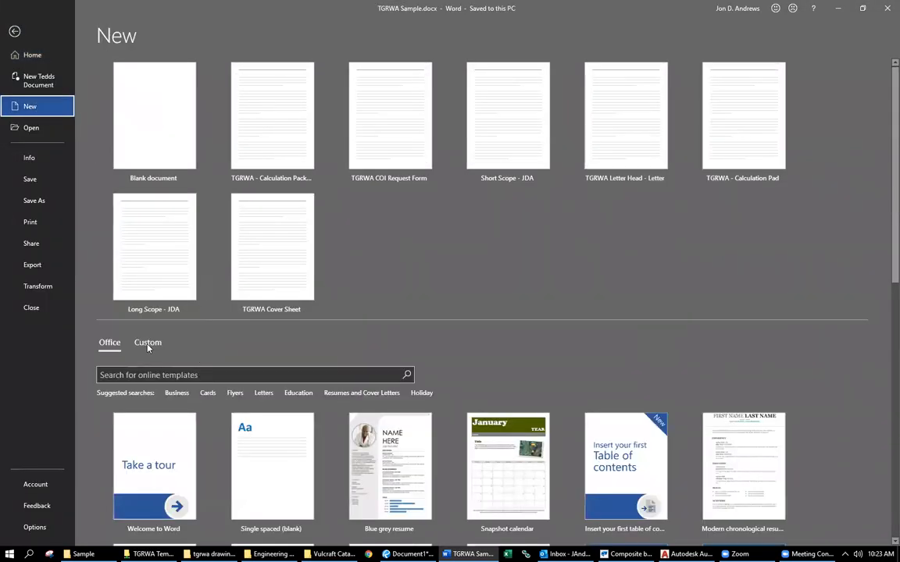
click(147, 345)
click(151, 427)
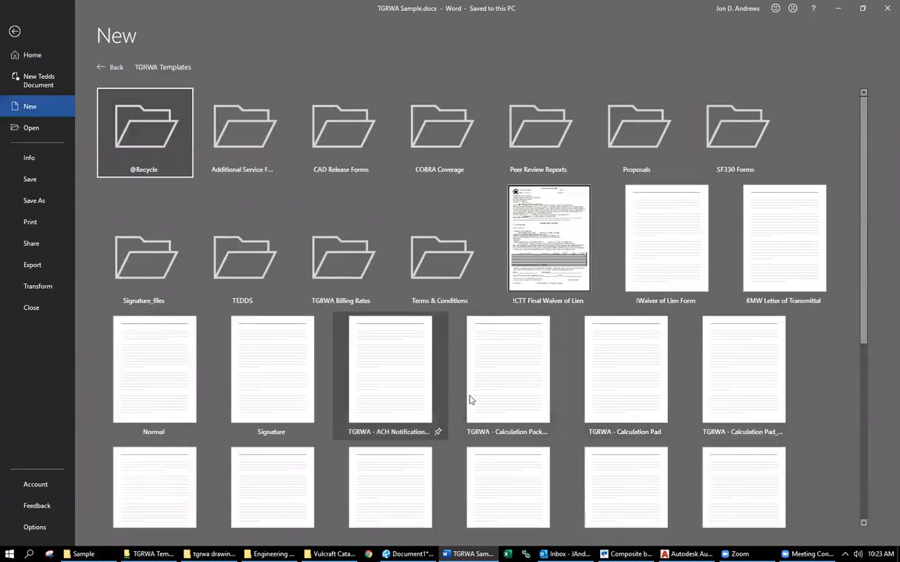
click(504, 397)
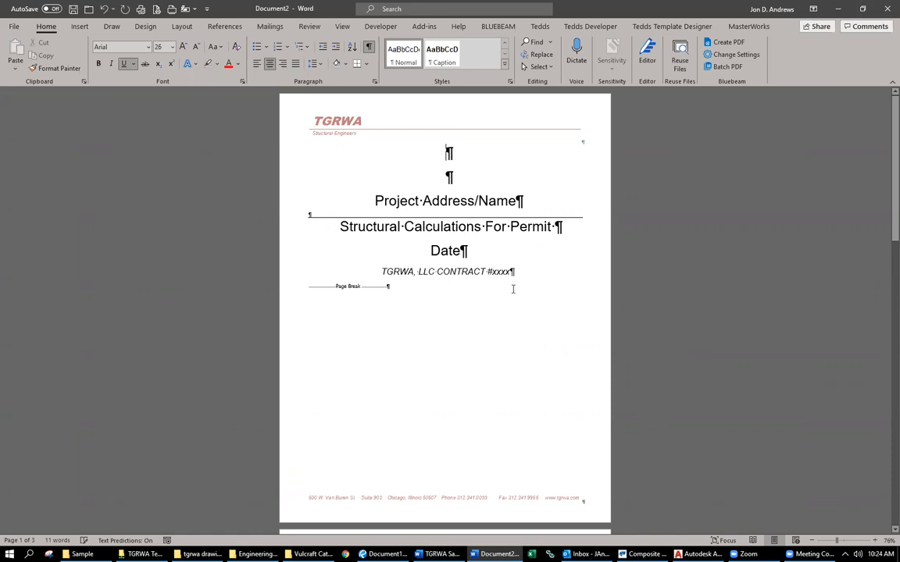
Examine the new package's cover page and the title blocks on its calculation sheets, and close the document.
scroll(514, 289, down, 6)
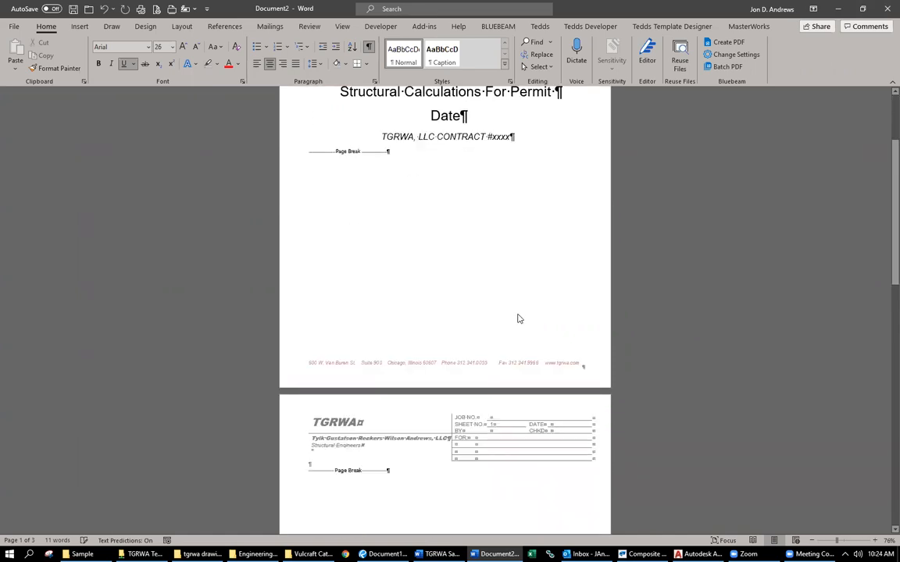
scroll(503, 331, down, 8)
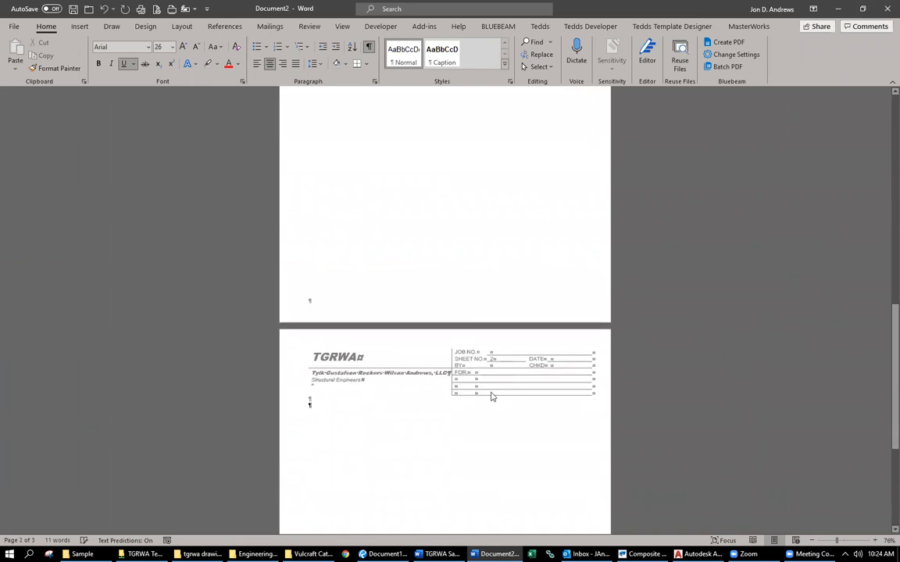
scroll(489, 366, up, 7)
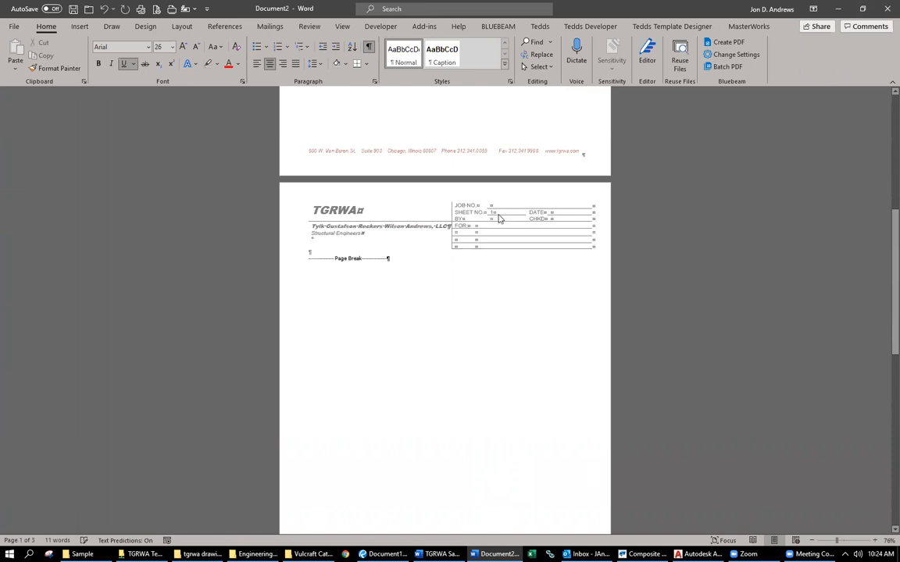
scroll(494, 309, up, 1)
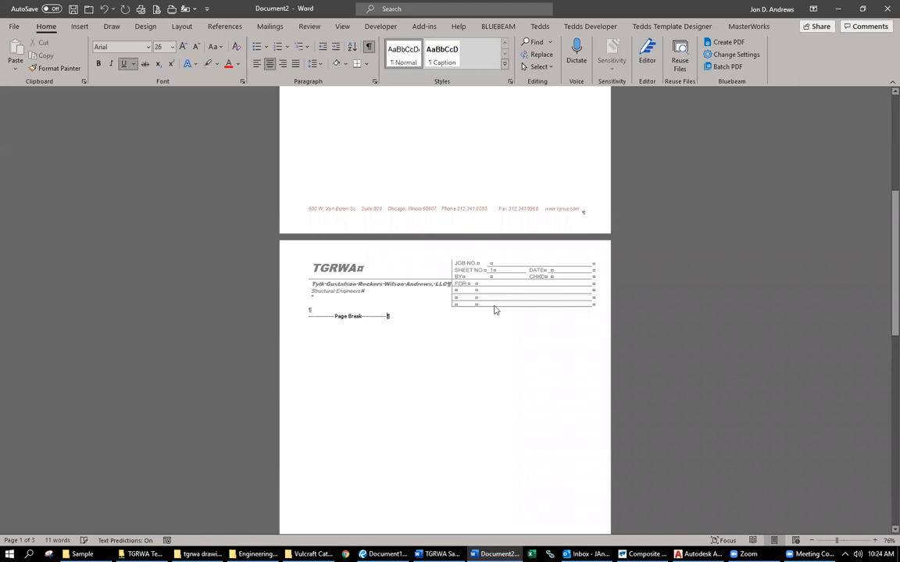
click(516, 331)
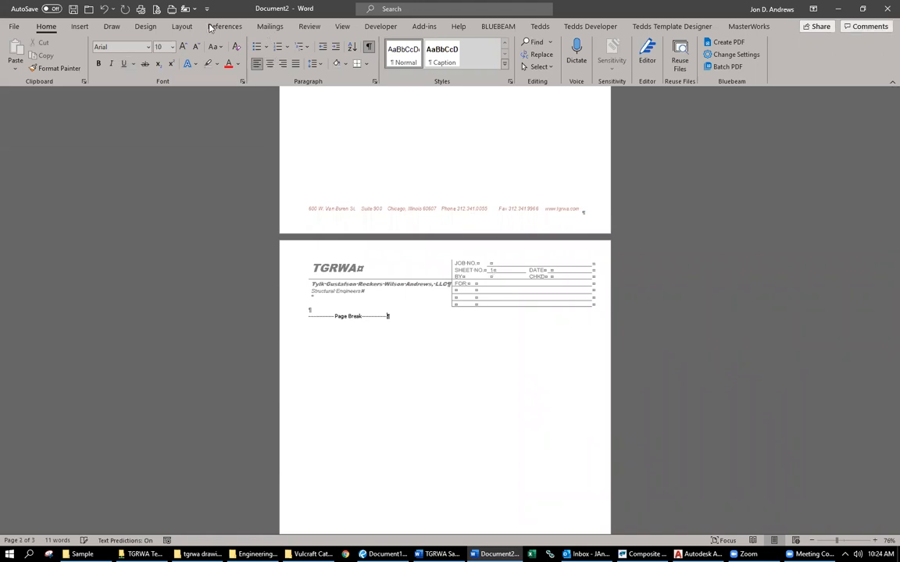
click(888, 8)
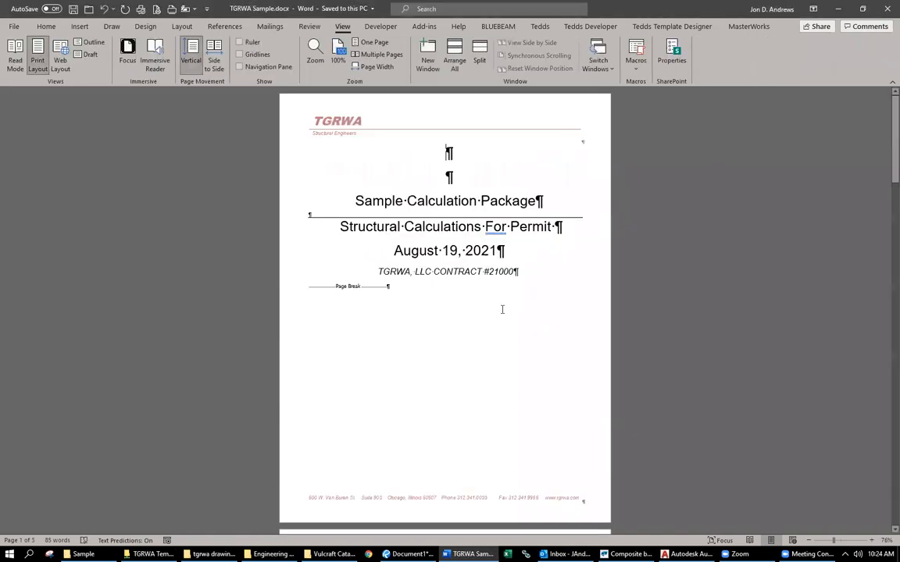
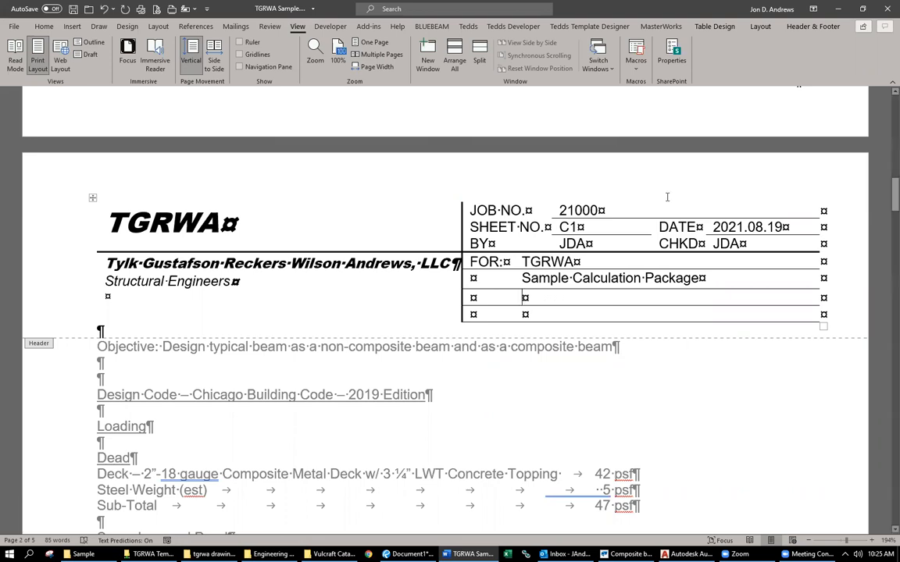
Highlight the page number after the C in the header's SHEET NO. field and return to the body text at Loading.
click(563, 225)
key(Right)
key(shift+Right)
key(Home)
key(Right)
key(shift+Right)
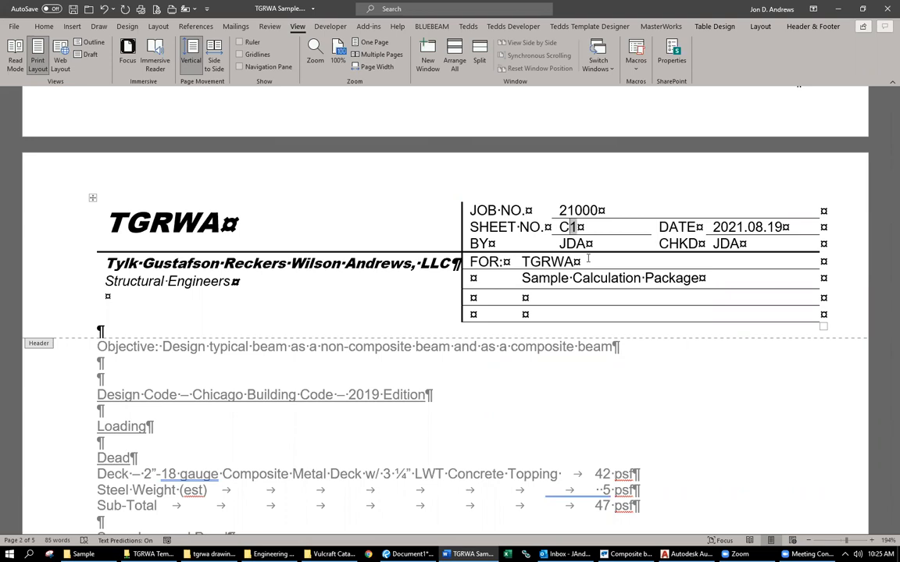
key(Home)
key(Right)
key(shift+Right)
double_click(436, 424)
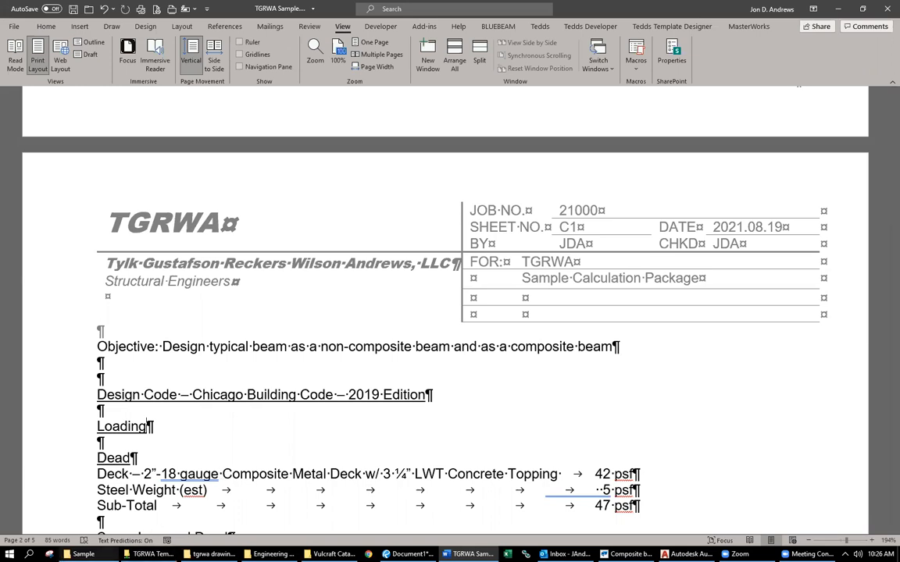
Fit one whole page in view and examine the package's loading sheet and its deck selection and beam design section title pages.
click(374, 42)
scroll(547, 324, down, 3)
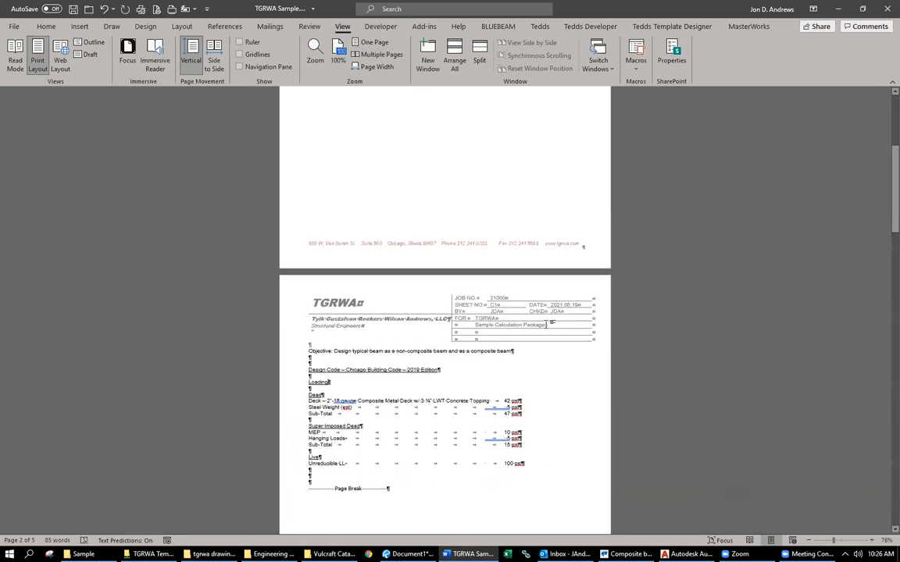
scroll(547, 325, down, 5)
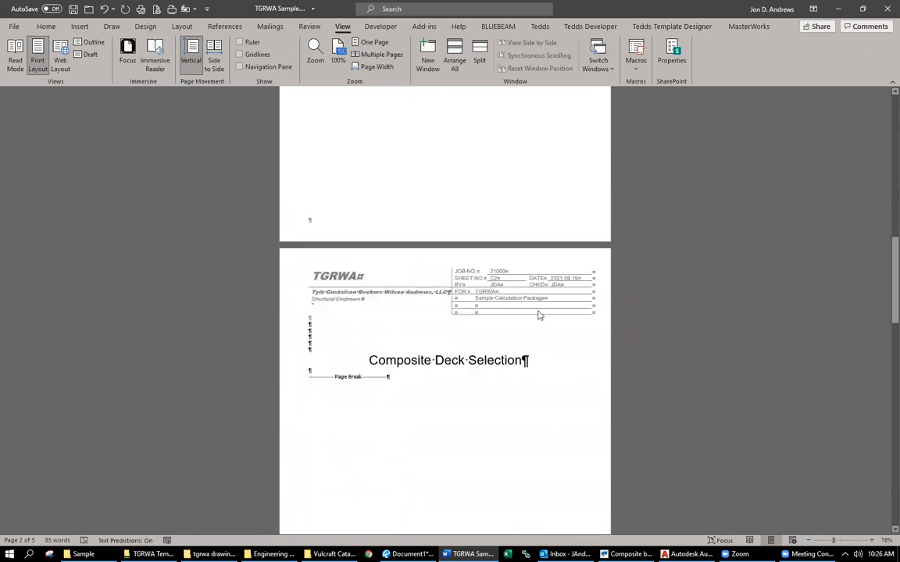
scroll(566, 341, down, 3)
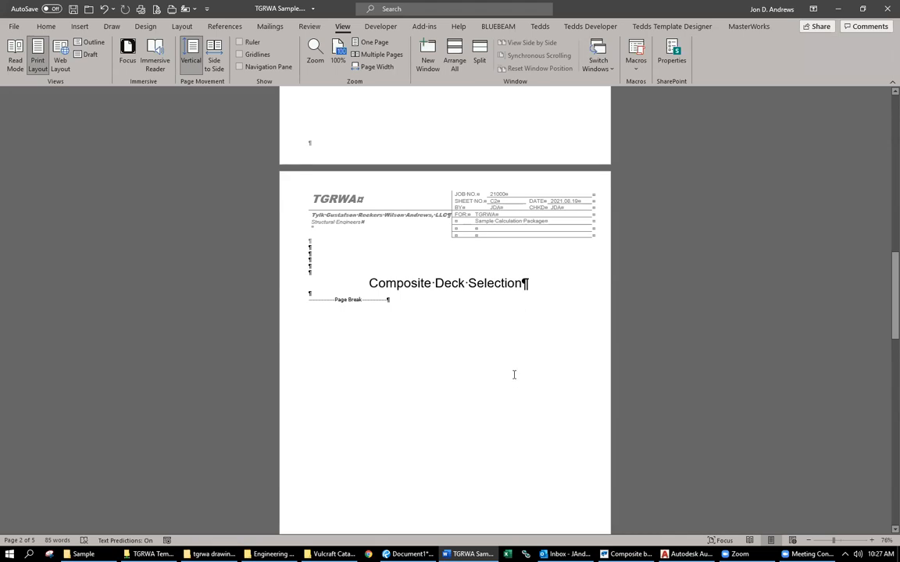
scroll(438, 394, down, 3)
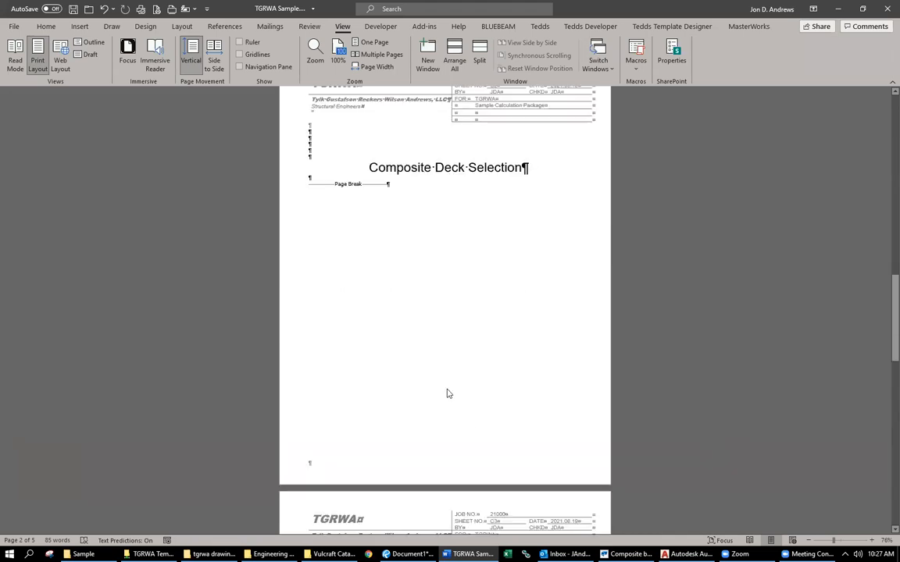
scroll(446, 394, down, 15)
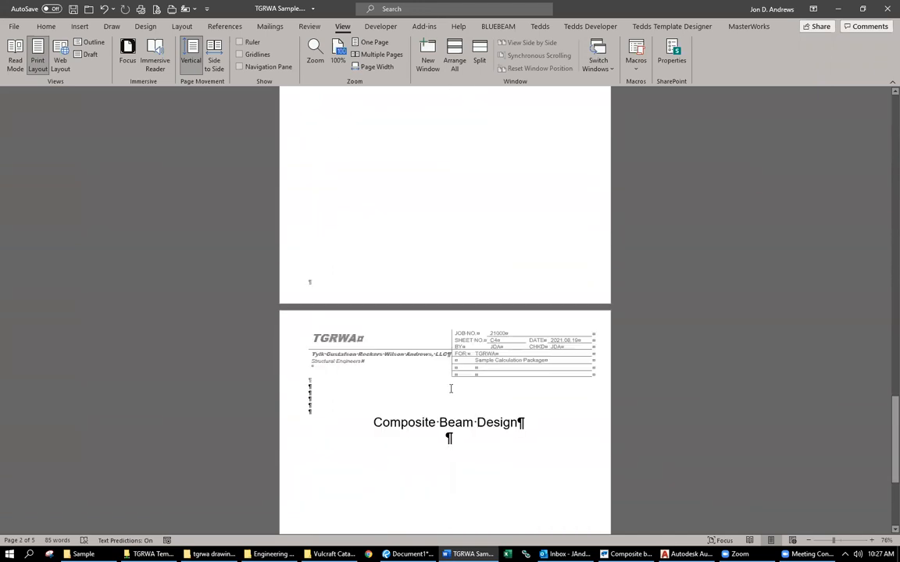
scroll(450, 388, down, 4)
scroll(451, 388, up, 20)
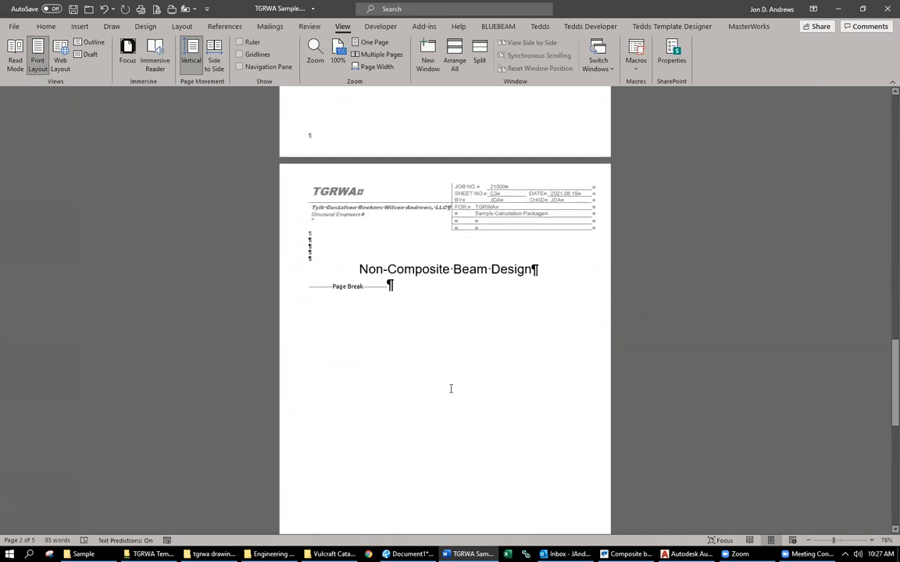
scroll(451, 388, up, 7)
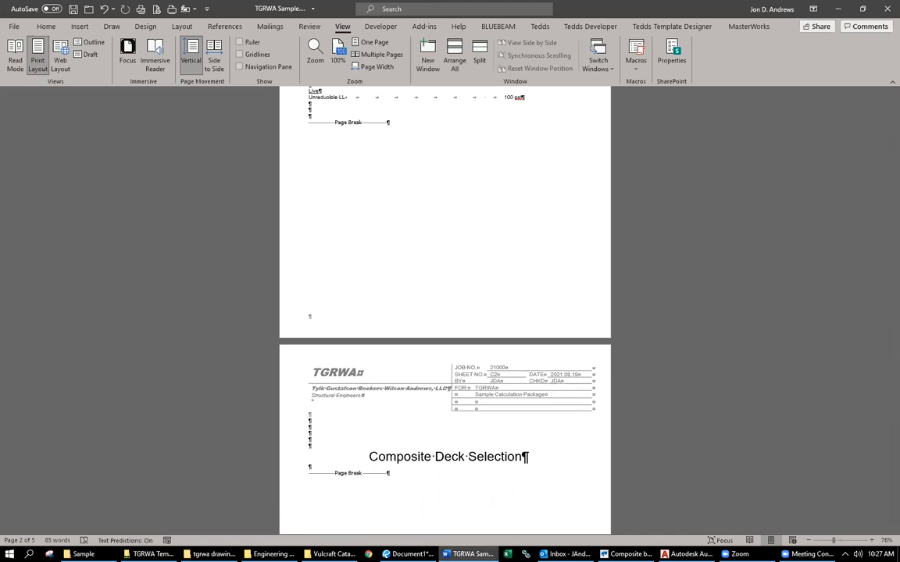
Switch to Bluebeam Revu and examine the beam analysis outputs RISA-2D Graphic-1 through RISA-2D Graphic-5.
key(alt+Tab)
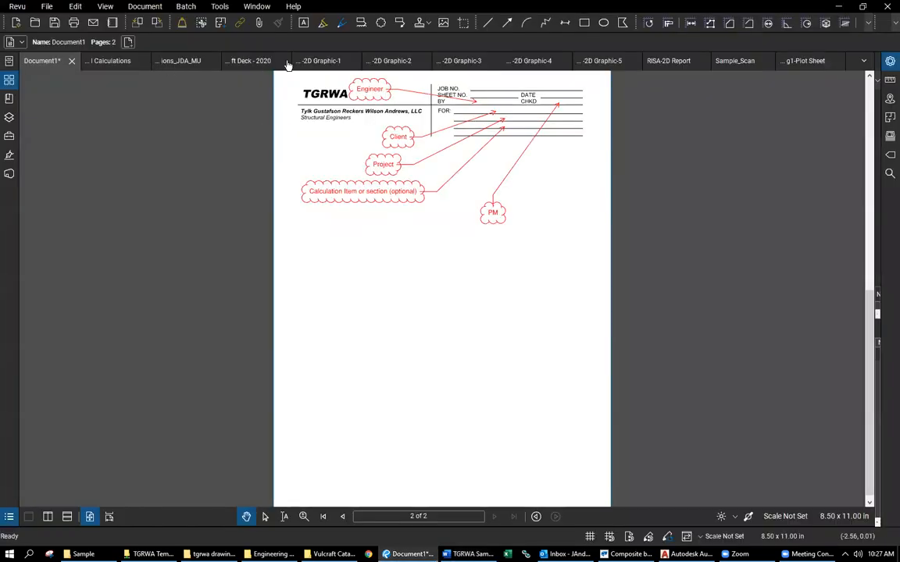
click(322, 62)
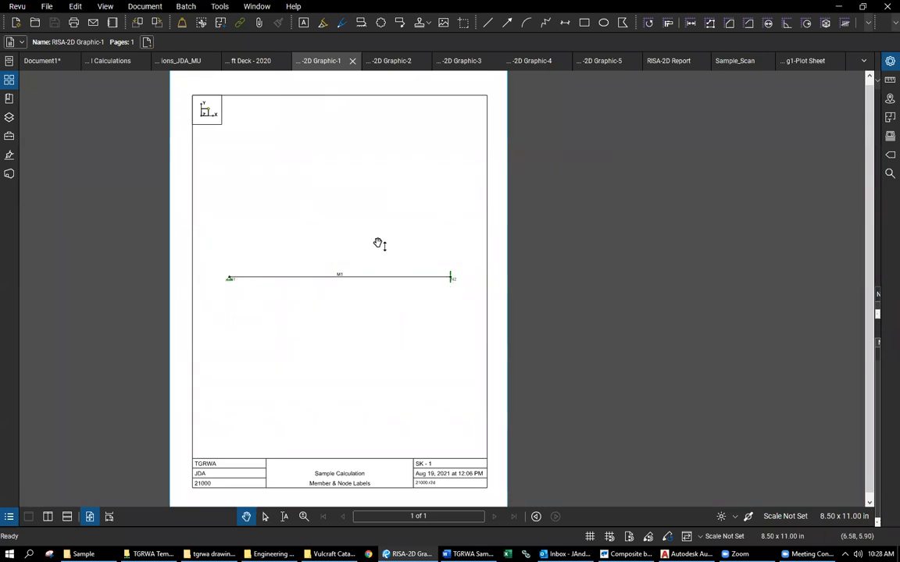
click(385, 61)
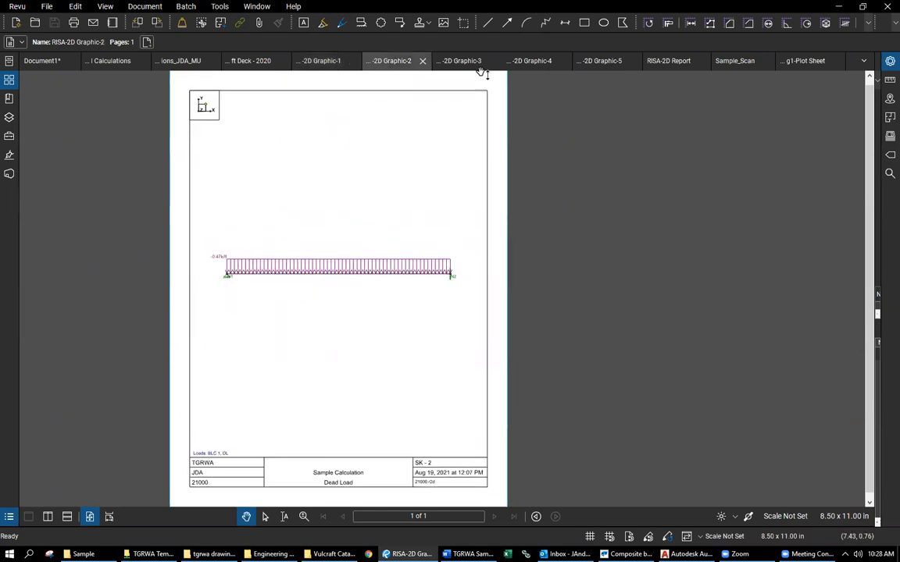
click(461, 61)
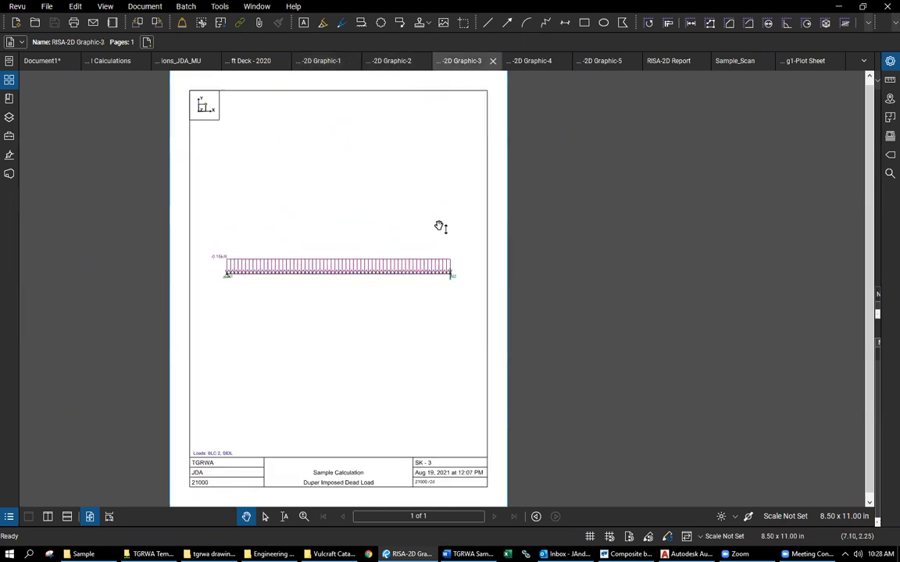
click(527, 61)
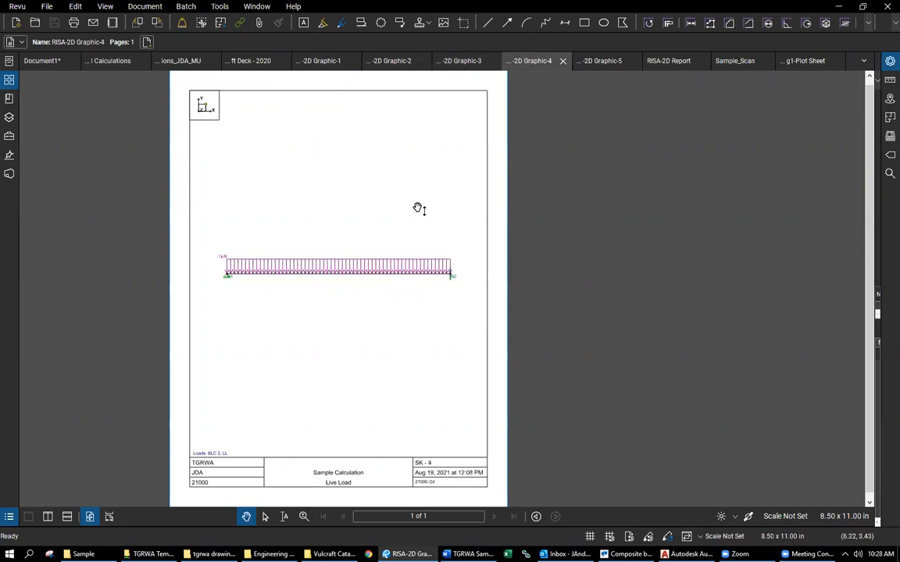
click(595, 61)
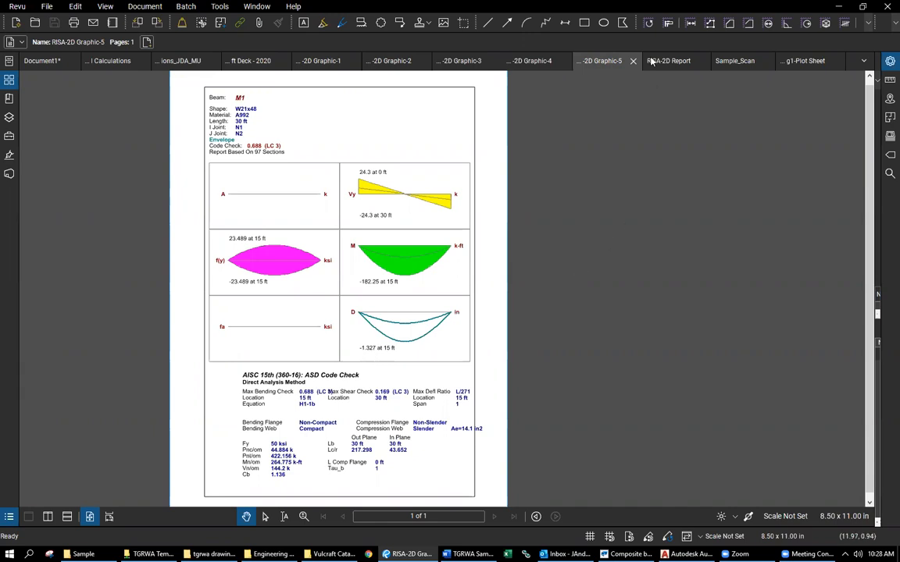
Examine the RISA-2D Report from its first page and return to RISA-2D Graphic-1.
key(ctrl+Tab)
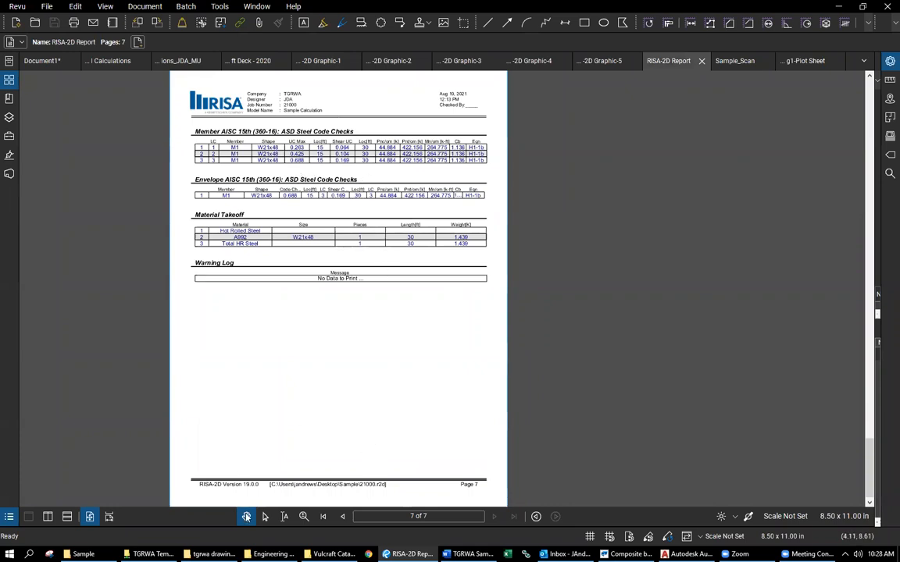
key(Home)
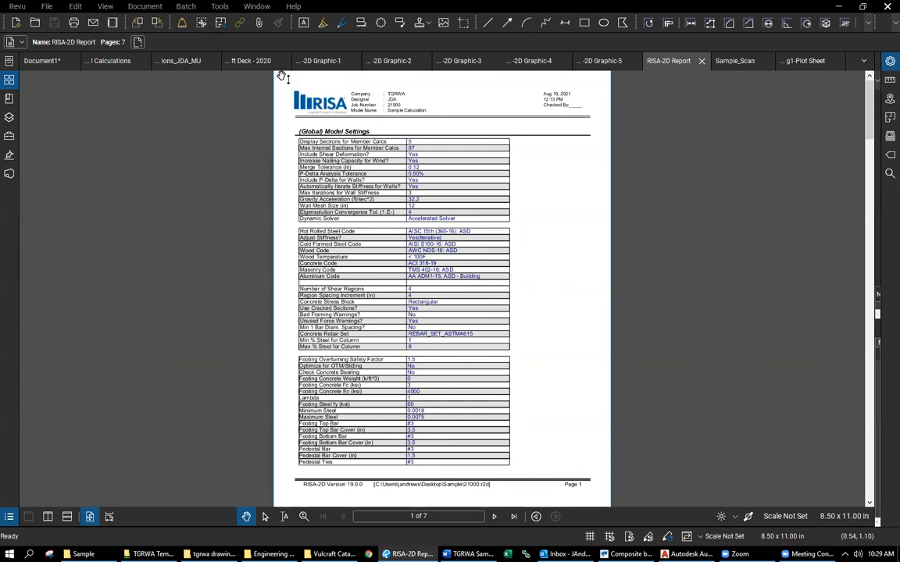
click(317, 61)
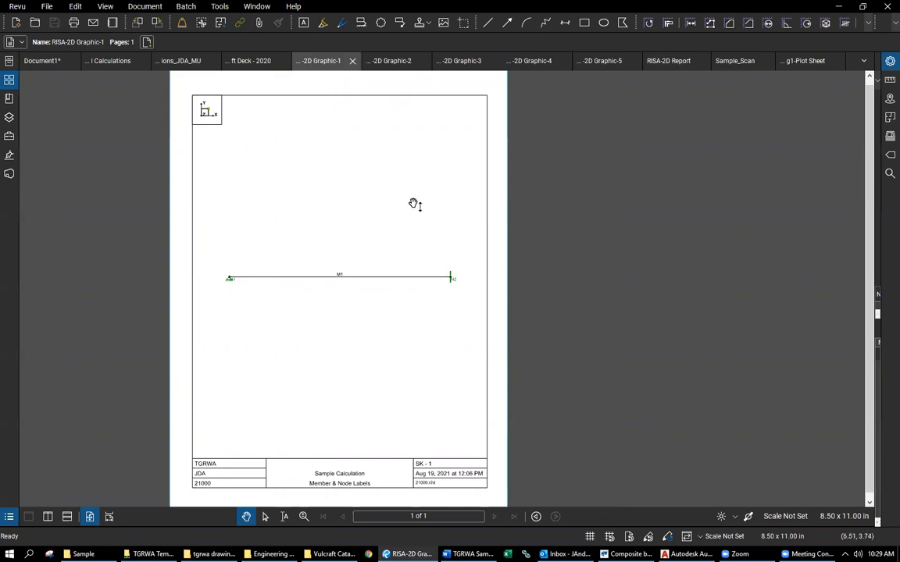
Show the page thumbnails and copy the dead load page from RISA-2D Graphic-2 into RISA-2D Graphic-1 as page 2.
click(9, 80)
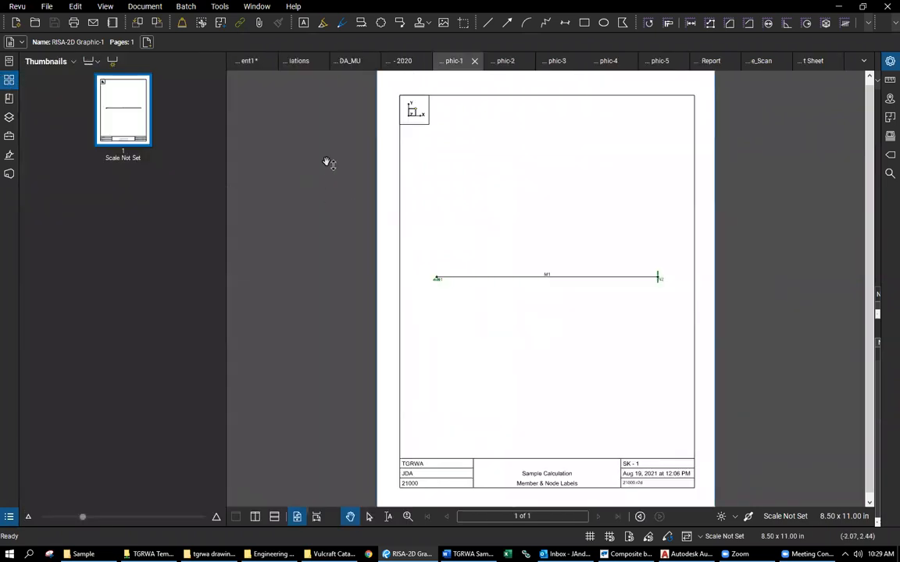
click(500, 61)
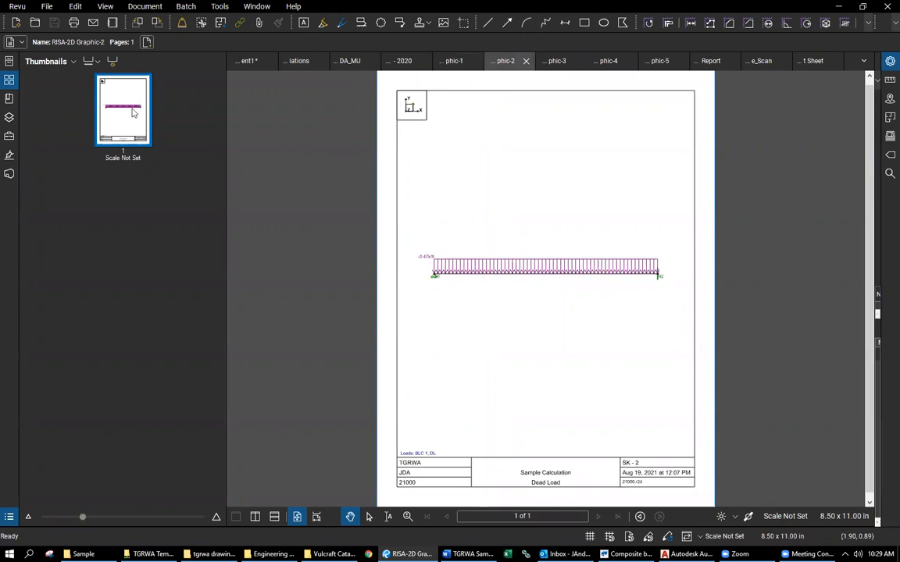
right_click(131, 107)
click(159, 160)
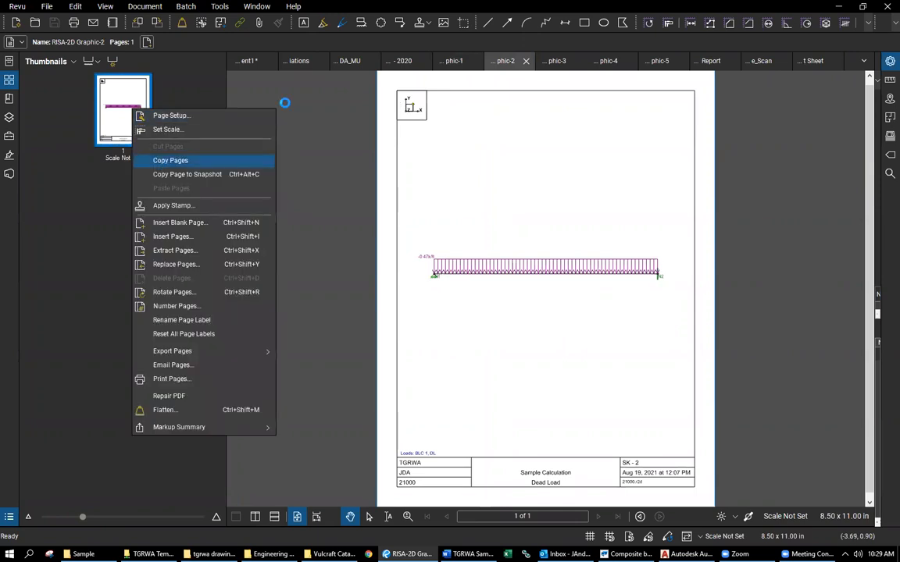
click(457, 61)
right_click(138, 208)
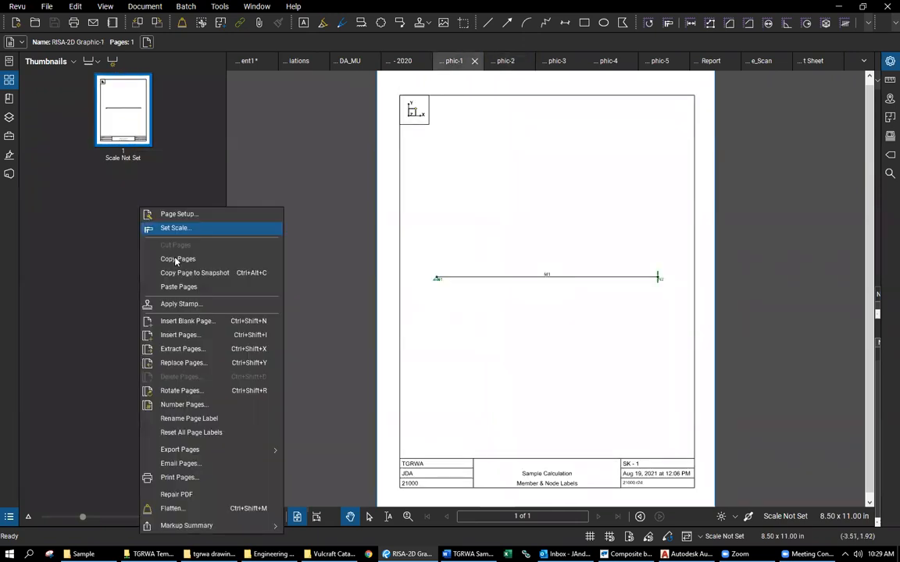
click(178, 288)
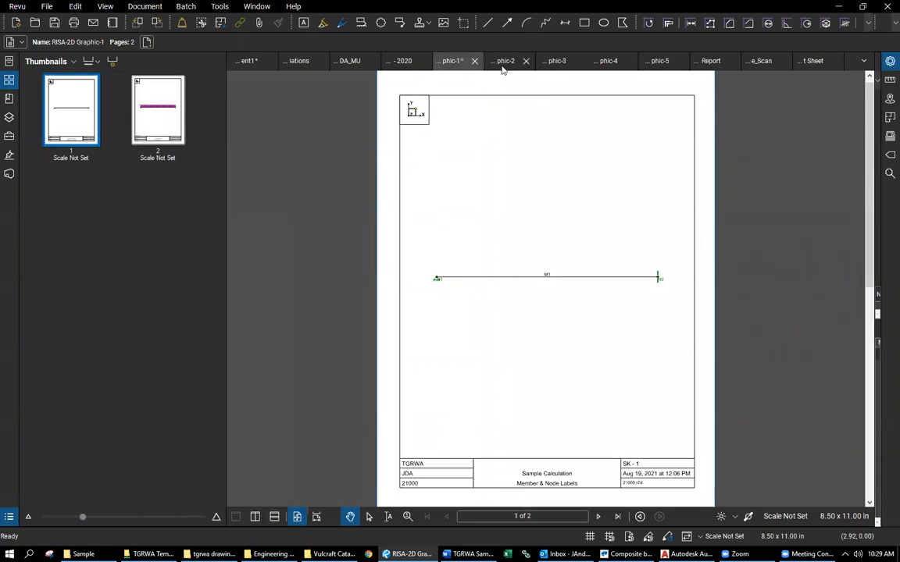
Copy the superimposed dead load page from RISA-2D Graphic-3 into RISA-2D Graphic-1 as page 3.
click(557, 63)
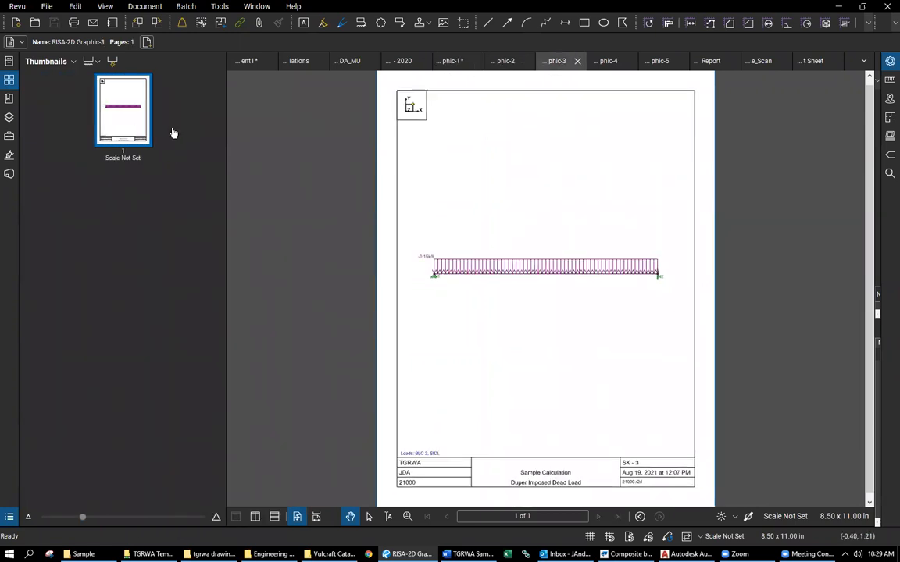
right_click(150, 137)
click(451, 61)
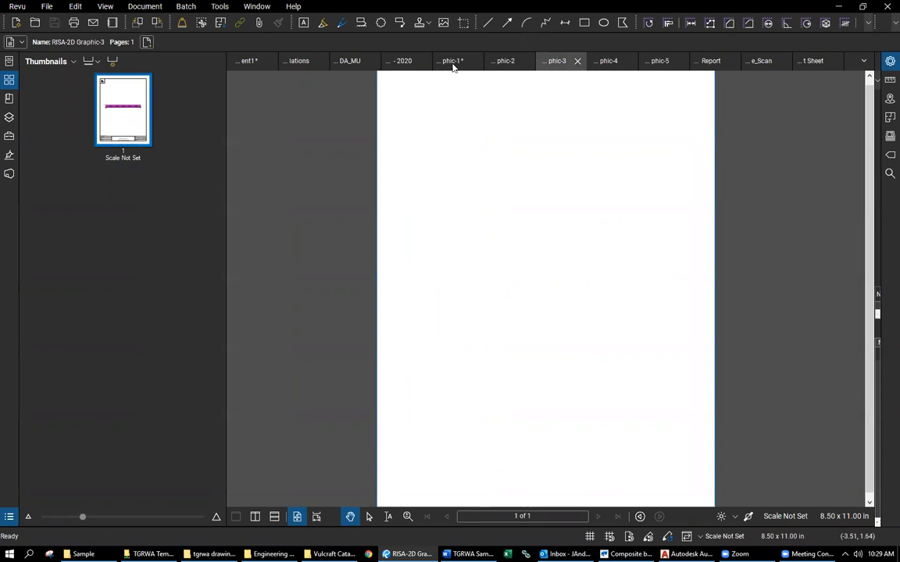
right_click(156, 239)
click(183, 298)
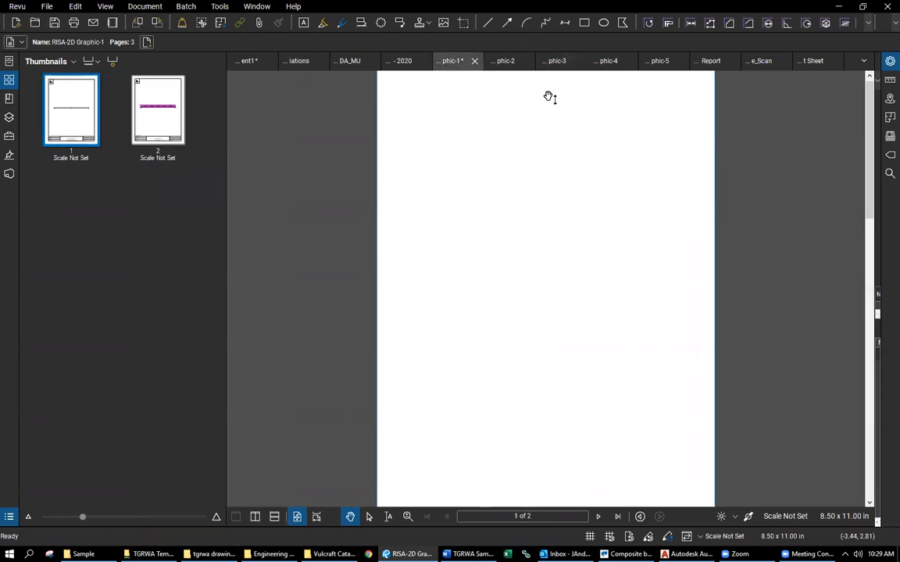
Copy the live load page from RISA-2D Graphic-4 into RISA-2D Graphic-1 as page 4.
click(603, 63)
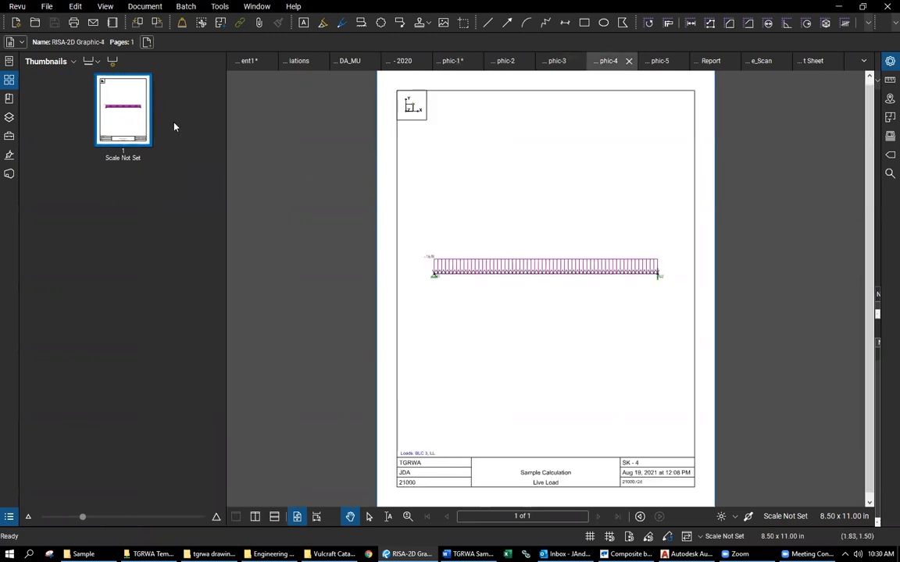
right_click(140, 129)
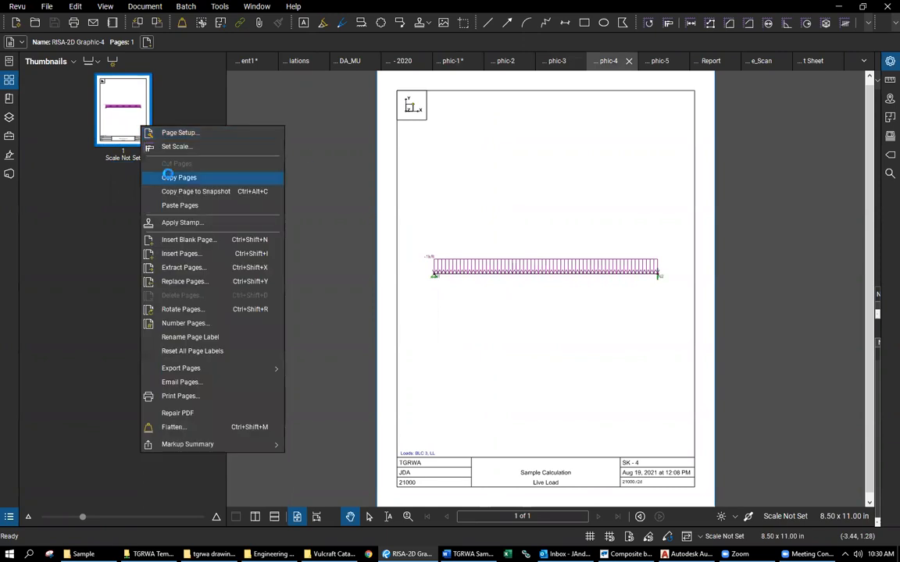
click(152, 159)
click(445, 62)
right_click(190, 294)
click(195, 269)
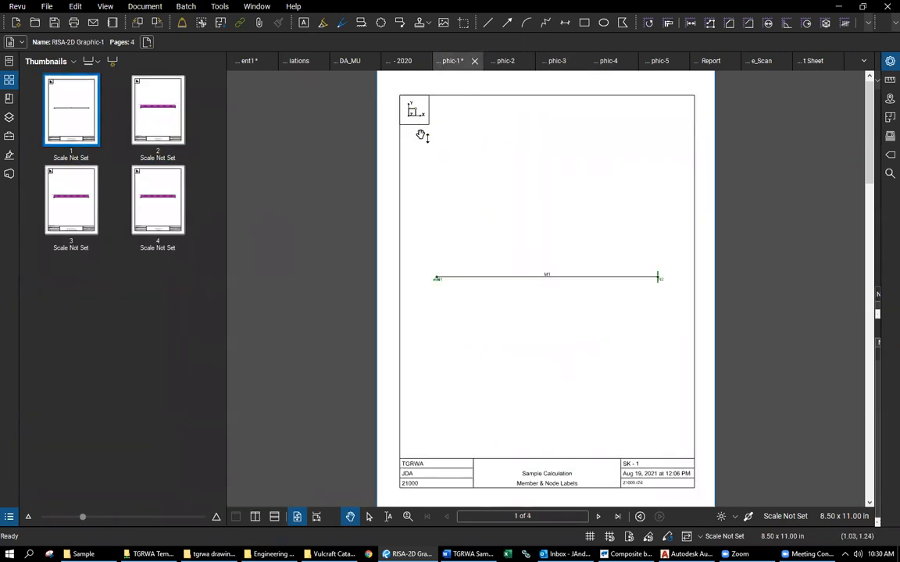
Copy the beam M1 results page from RISA-2D Graphic-5 to the end of RISA-2D Graphic-1 as page 5.
click(657, 62)
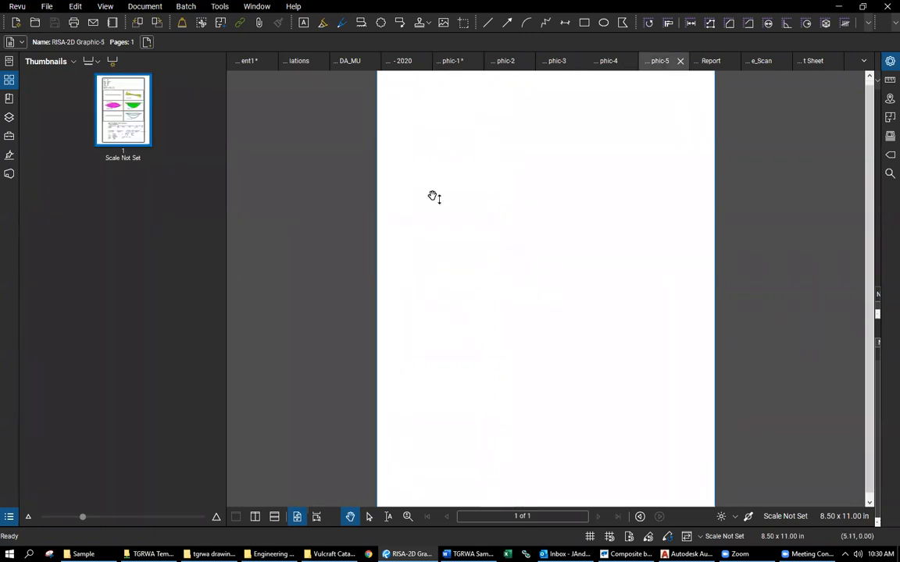
right_click(144, 137)
click(185, 169)
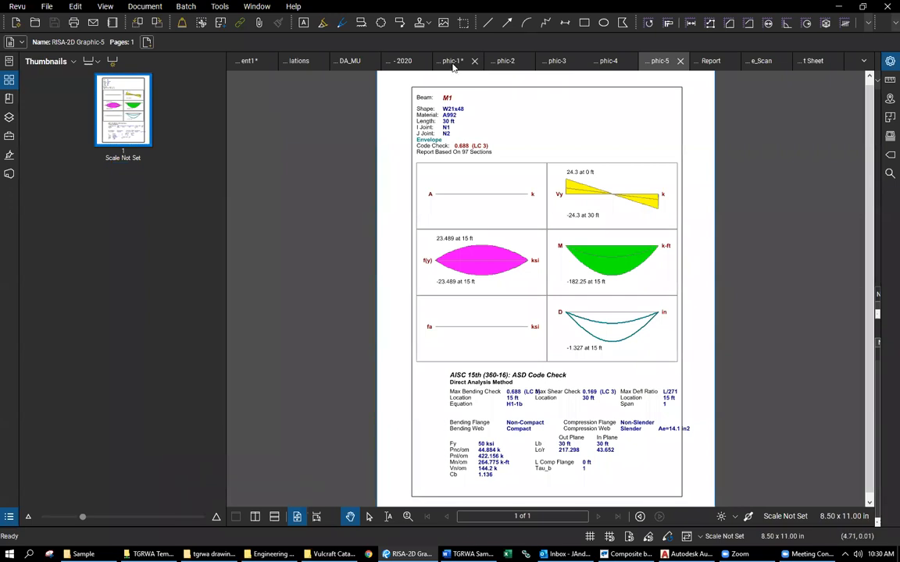
click(453, 63)
right_click(125, 344)
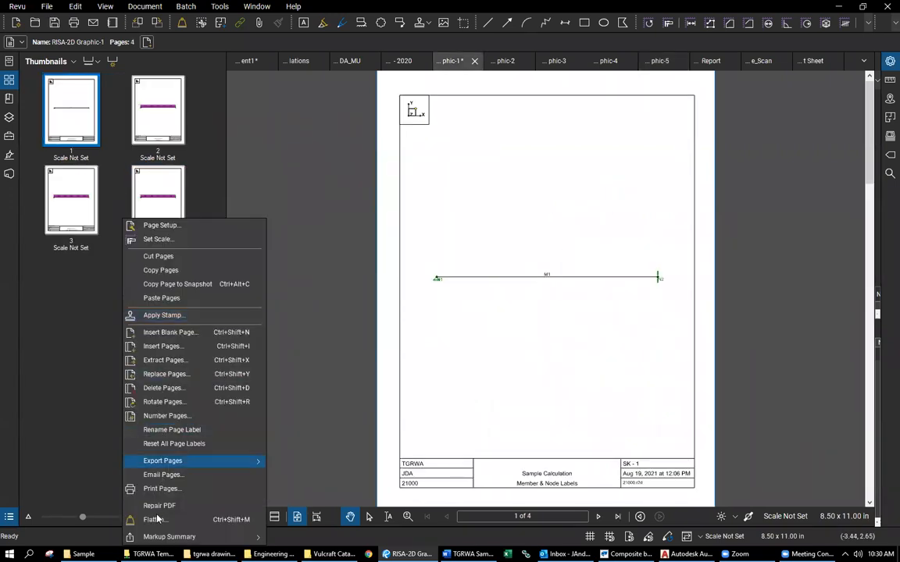
click(161, 298)
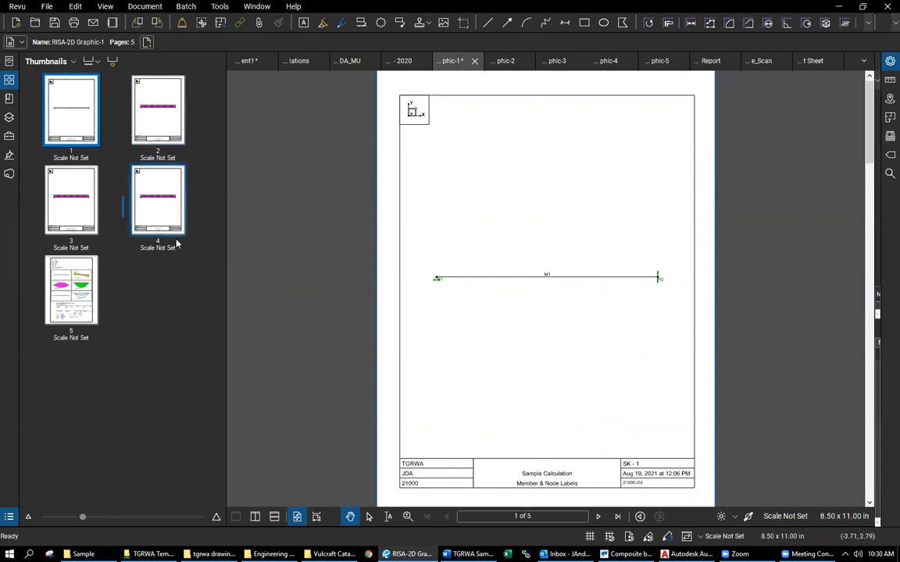
Start a crop and page setup for all pages (1 - 5) of RISA-2D Graphic-1 and set the scale to 80%.
click(142, 7)
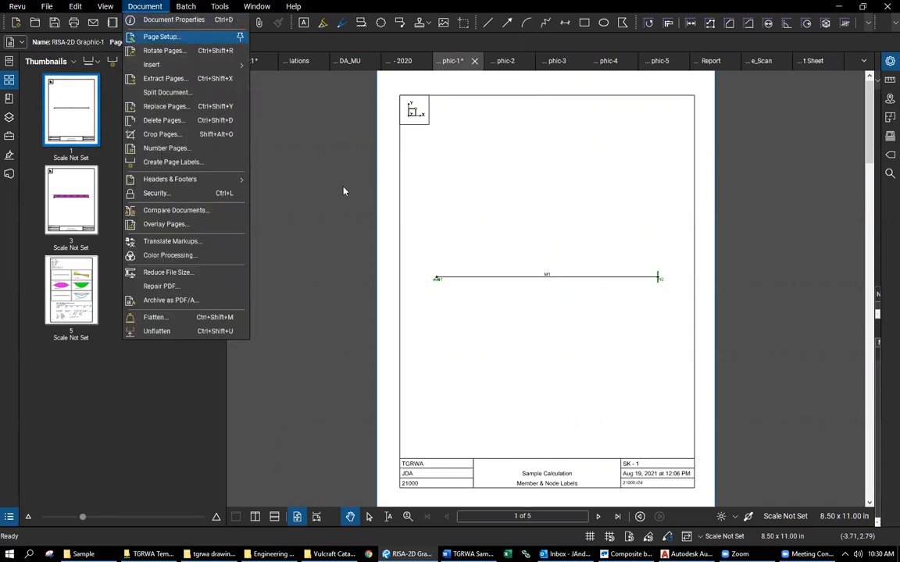
key(Return)
click(434, 220)
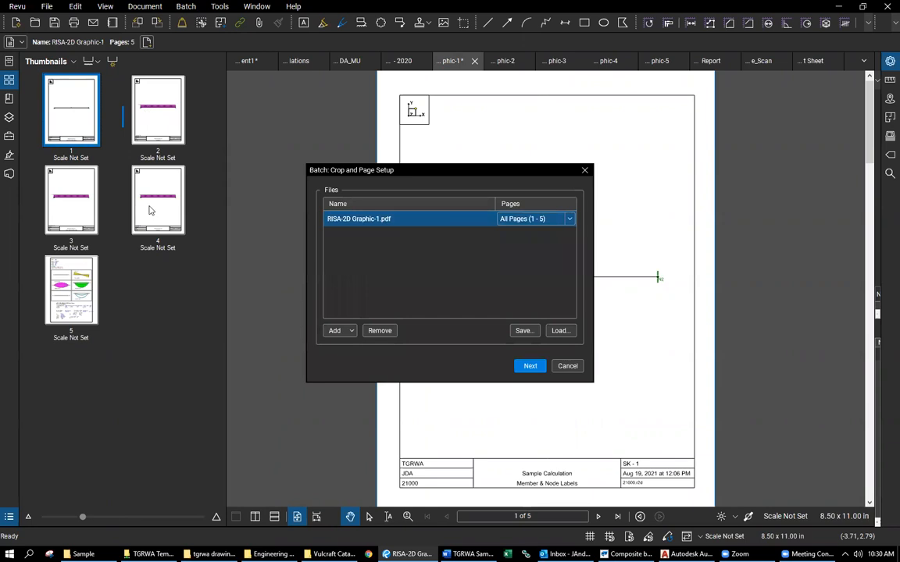
click(546, 365)
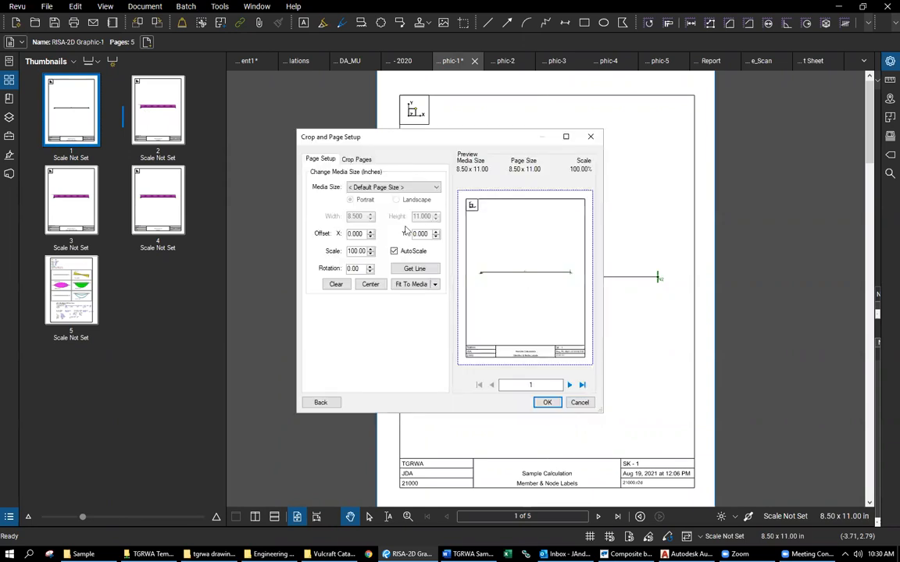
click(371, 256)
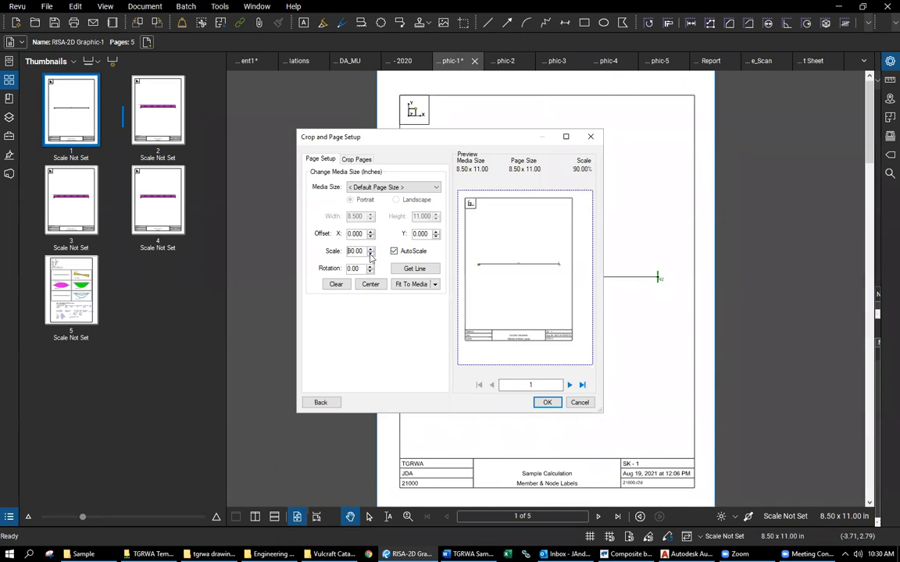
click(371, 256)
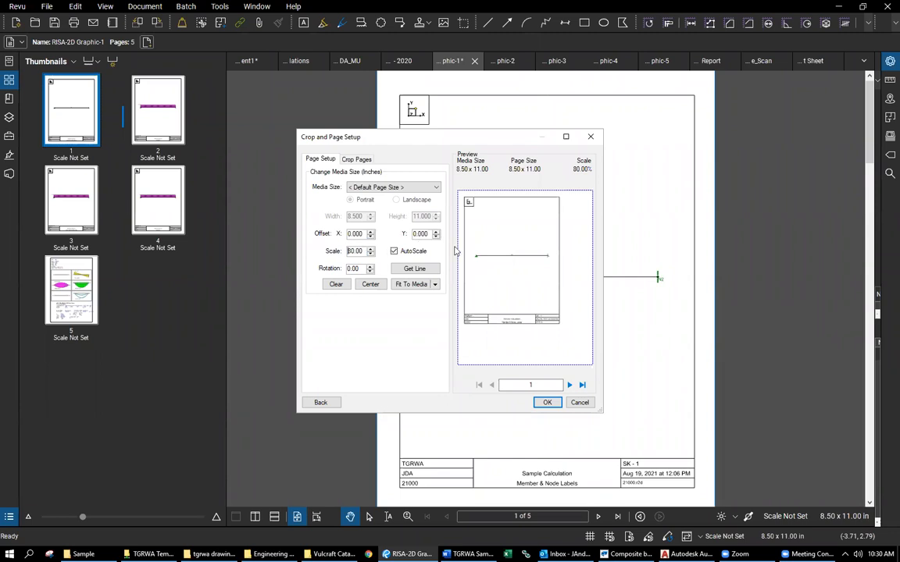
Offset the page content by 0.750 inches in X and 1.250 inches in Y.
click(436, 231)
click(436, 232)
click(435, 232)
click(436, 232)
click(436, 232)
click(435, 232)
click(371, 232)
click(371, 232)
click(371, 232)
Set the scale to 90% with offsets of X 0.500 and Y 1.000 inches, and apply the page setup.
click(370, 250)
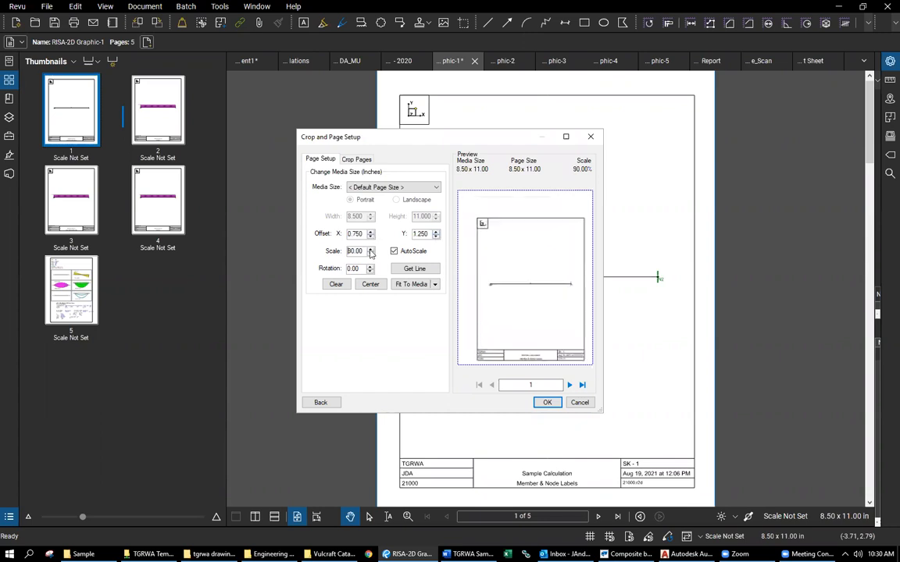
click(437, 236)
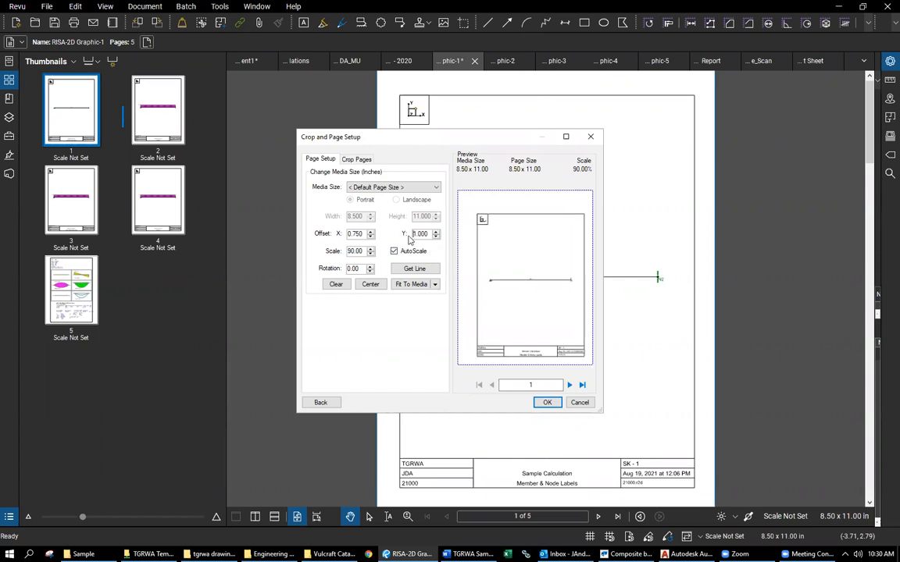
click(372, 233)
click(371, 237)
click(371, 238)
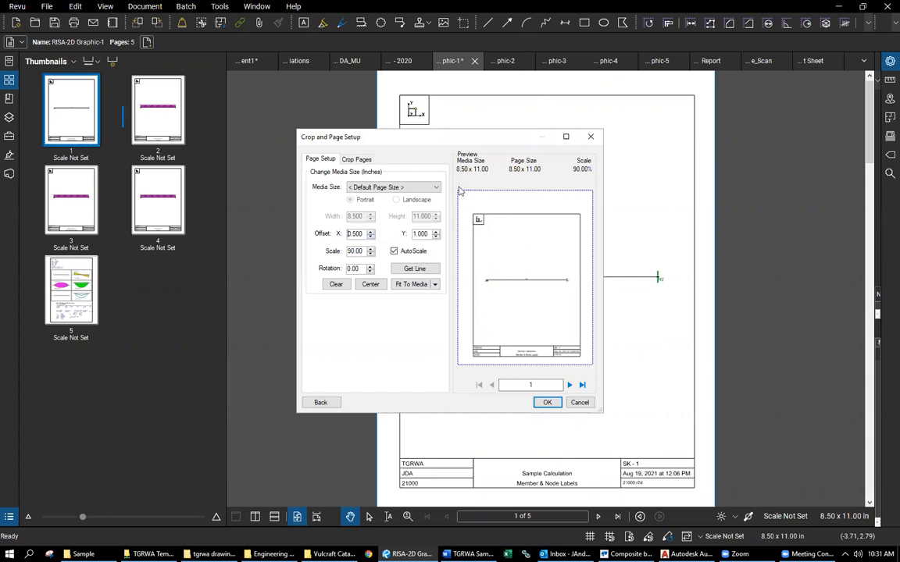
click(547, 402)
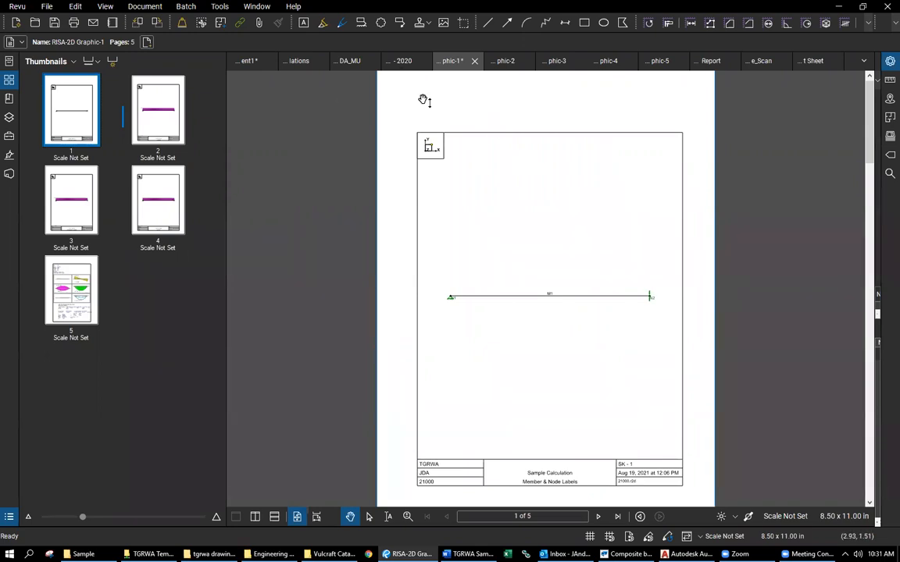
Place the TGRWA Calc Header stamp in the blank margin above the drawing frame on page 1.
click(221, 7)
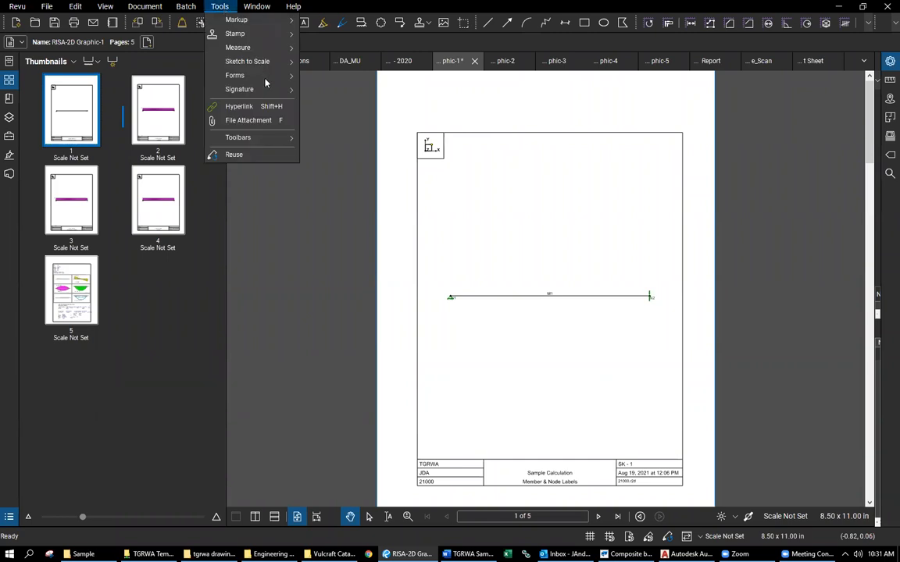
mouse_move(234, 34)
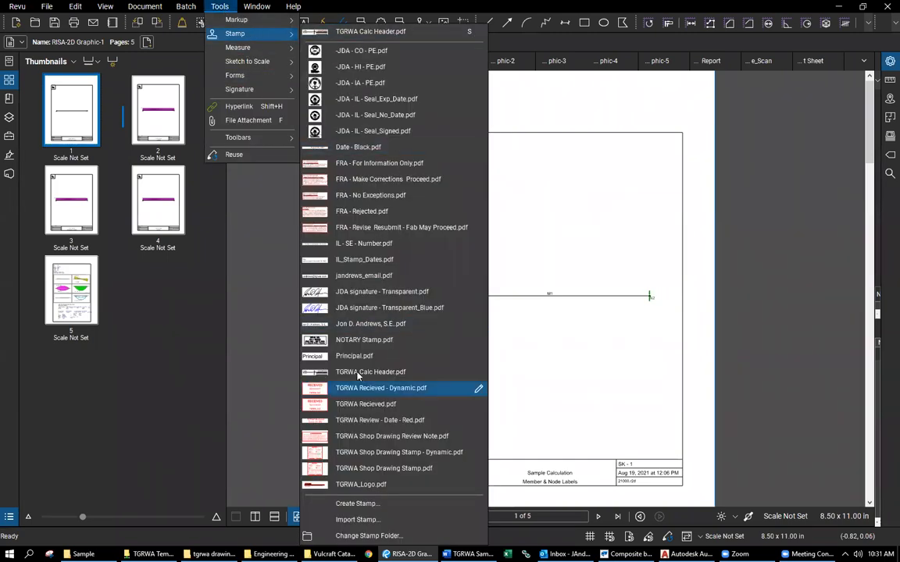
click(397, 373)
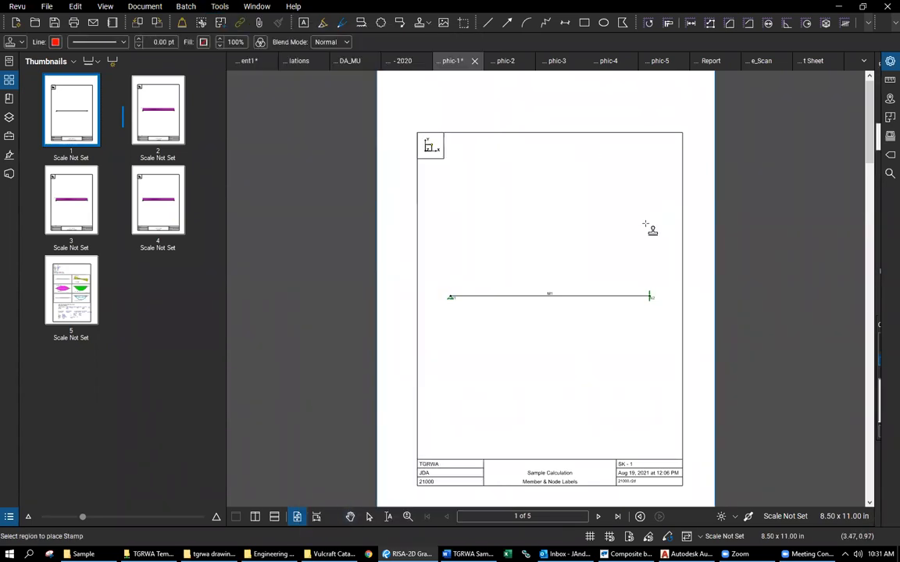
click(515, 109)
drag(528, 116, 526, 191)
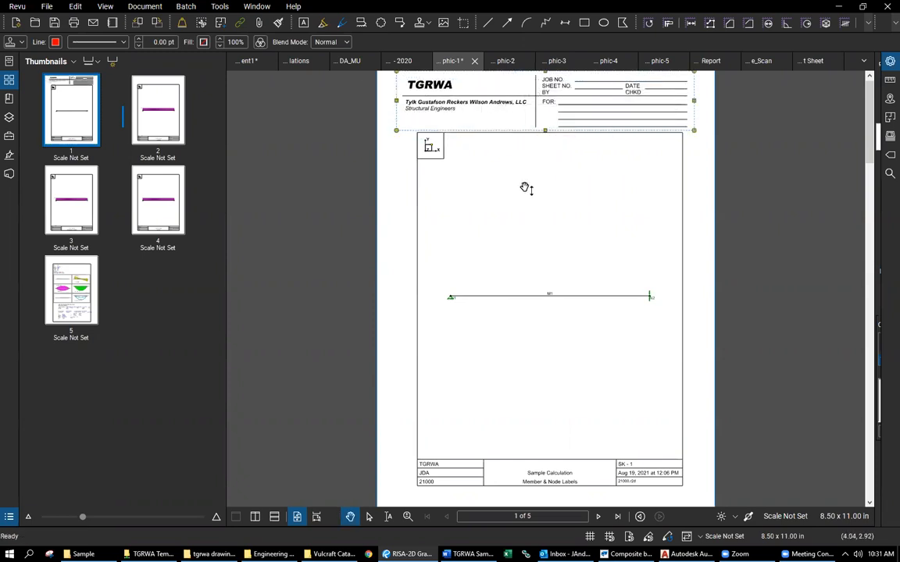
key(Escape)
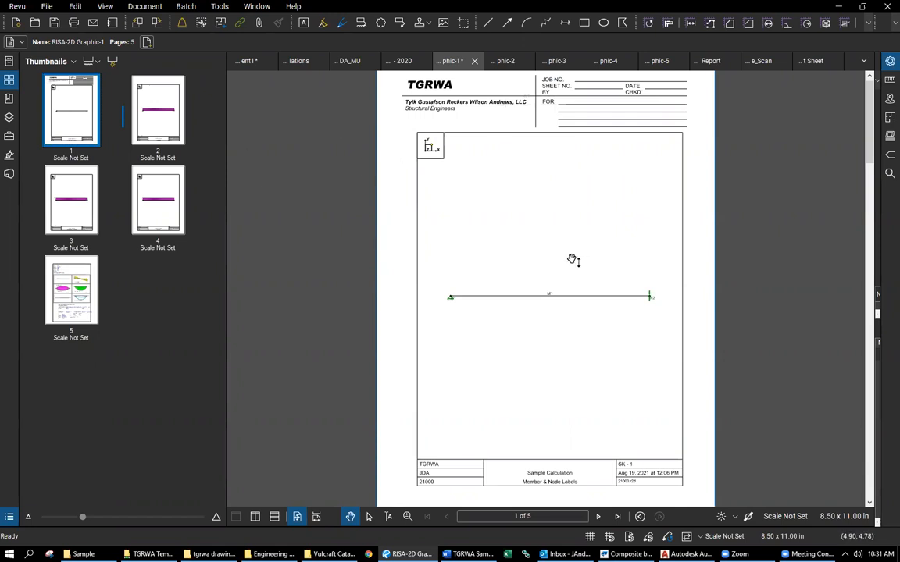
Delete the TGRWA Calc Header stamp from page 1.
click(589, 113)
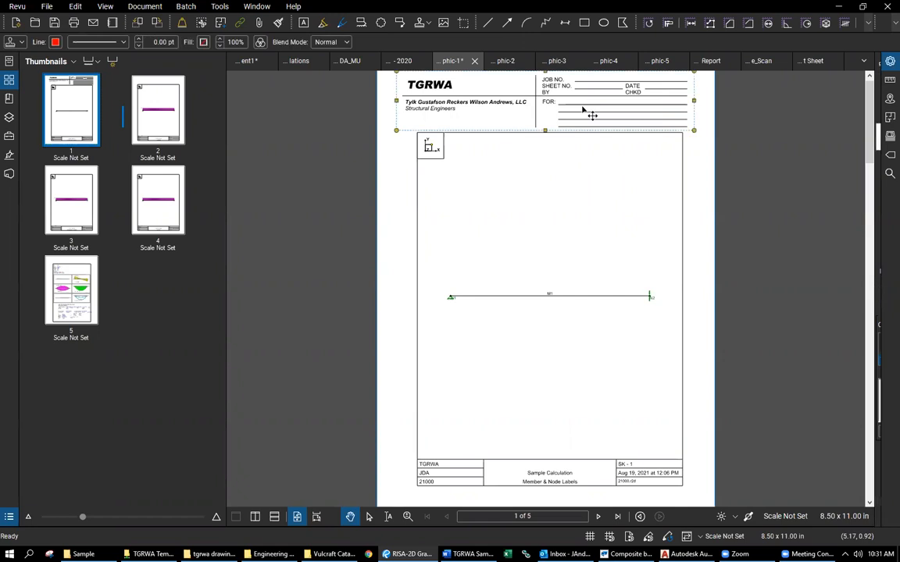
key(Delete)
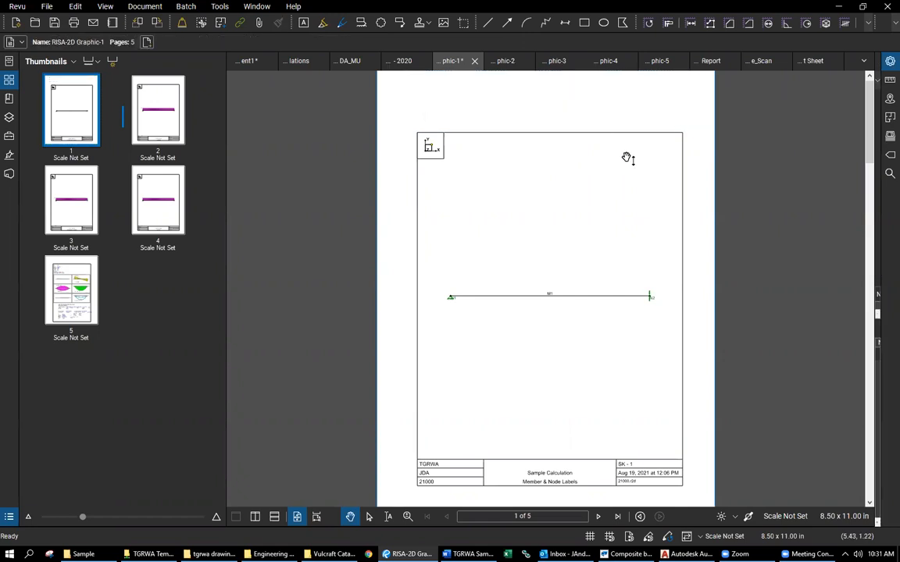
Cover the RISA header block and the footer text on page 1 of the RISA-2D Report with white-filled rectangles.
click(711, 62)
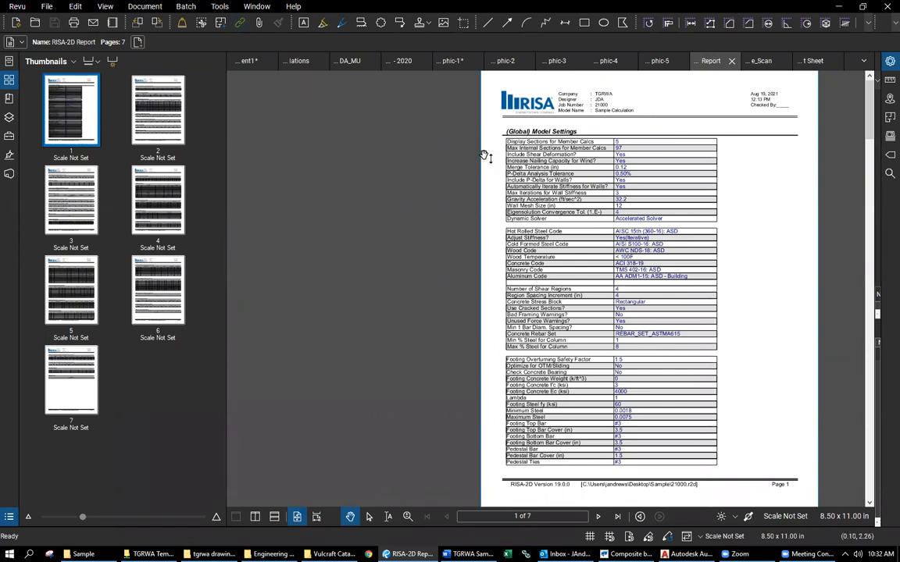
key(r)
drag(492, 78, 806, 122)
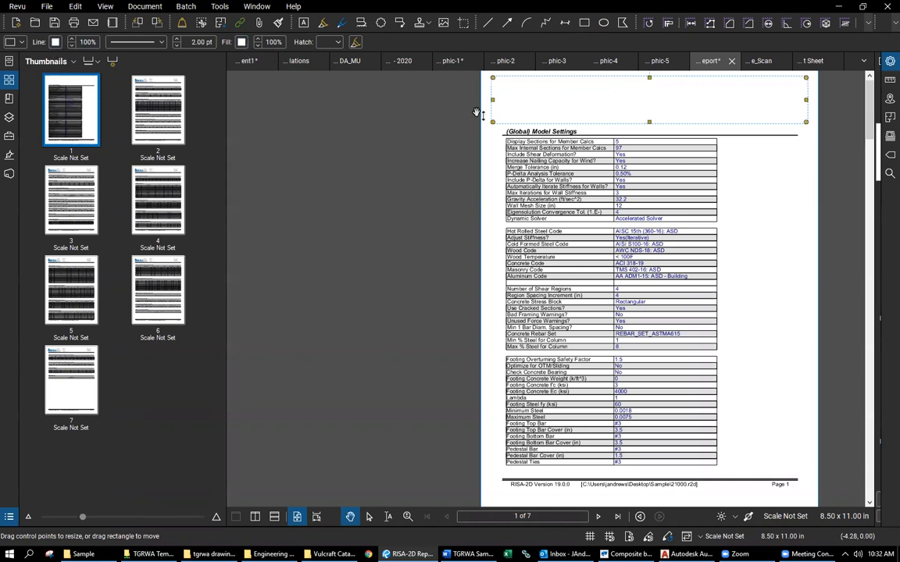
click(539, 474)
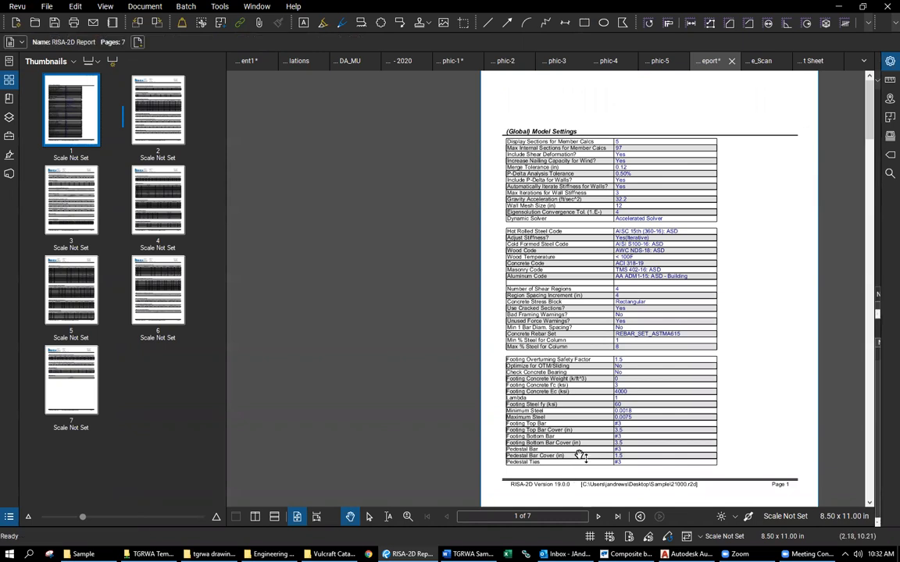
key(r)
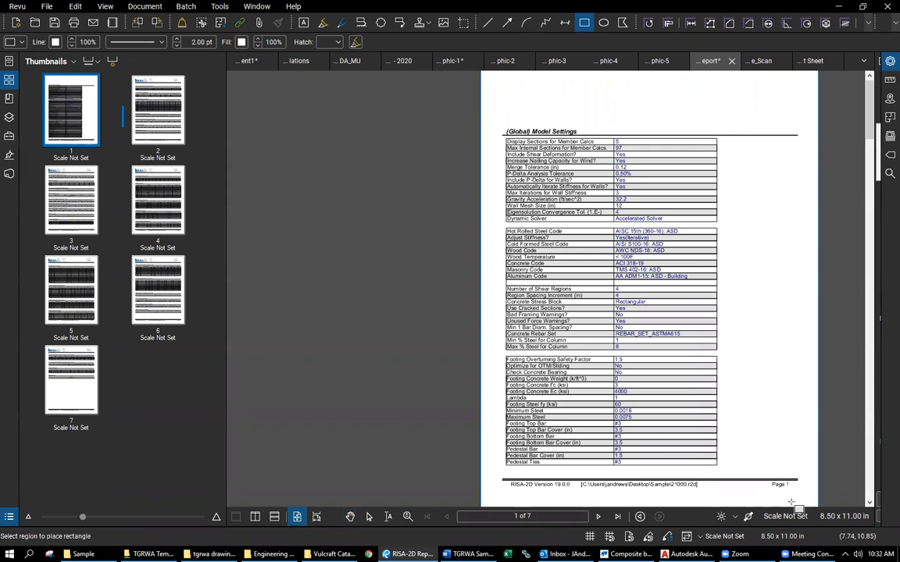
drag(793, 502, 505, 480)
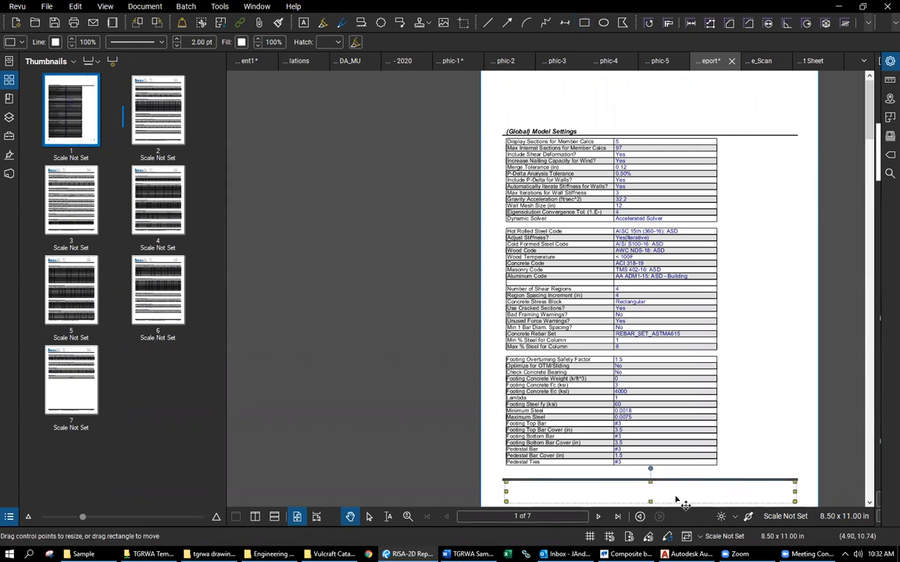
Apply both white cover rectangles to all pages (1 - 7) of the report and check pages 6 and 7.
click(604, 97)
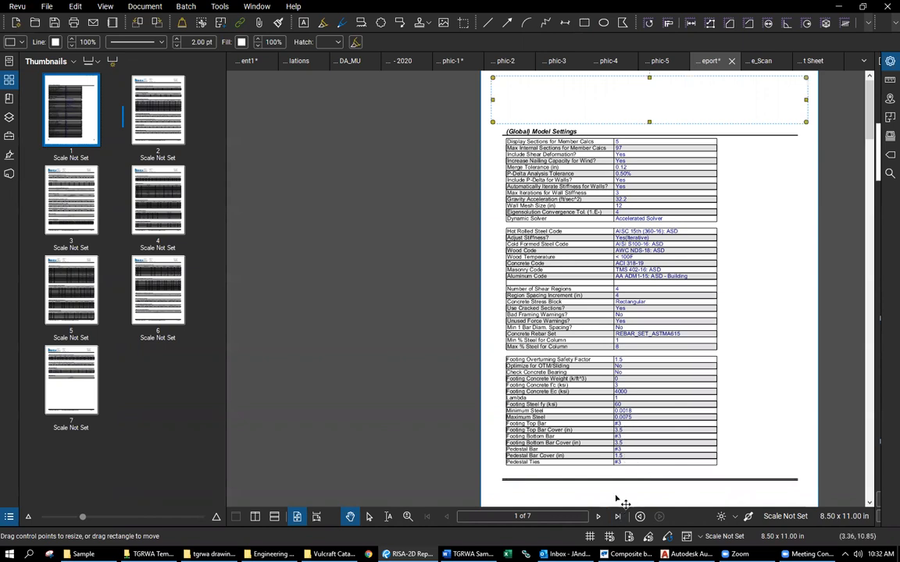
shift+click(561, 495)
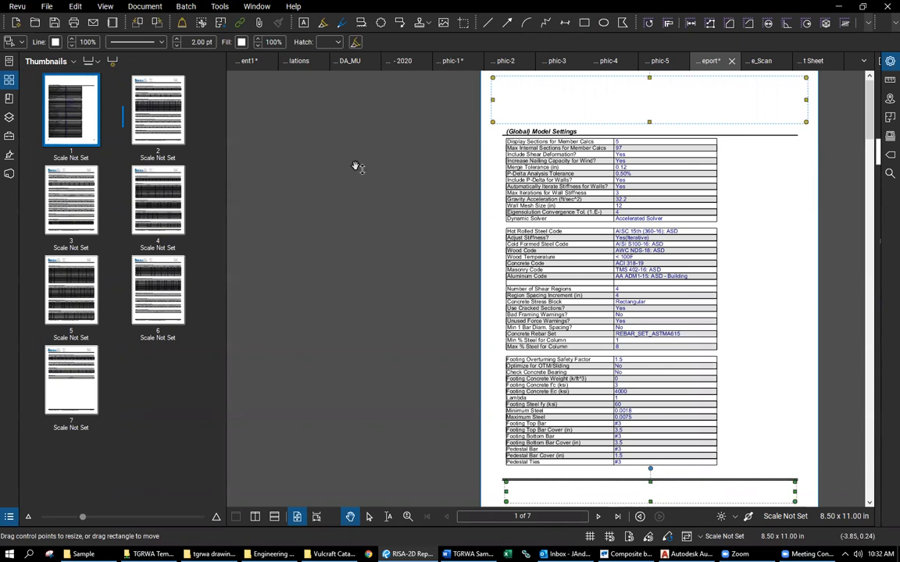
right_click(565, 102)
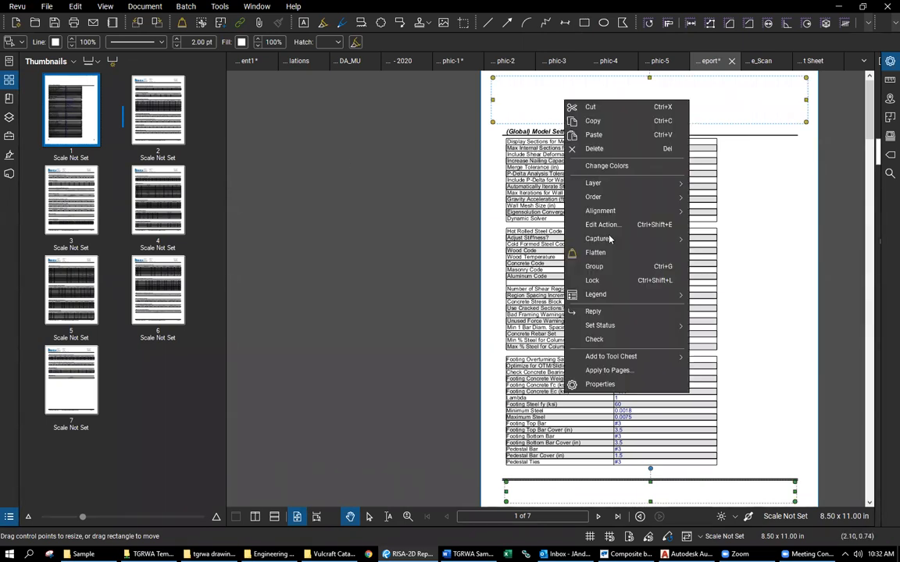
click(637, 370)
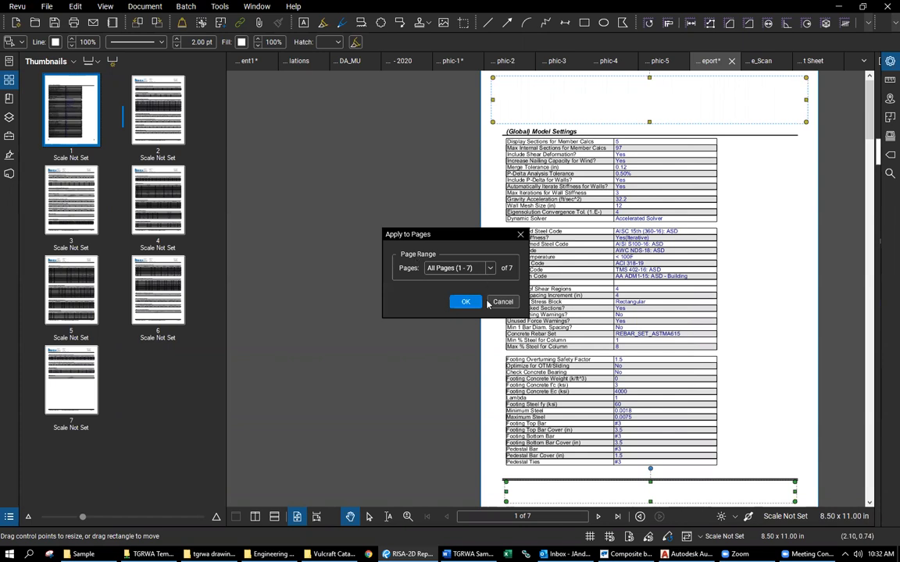
click(489, 303)
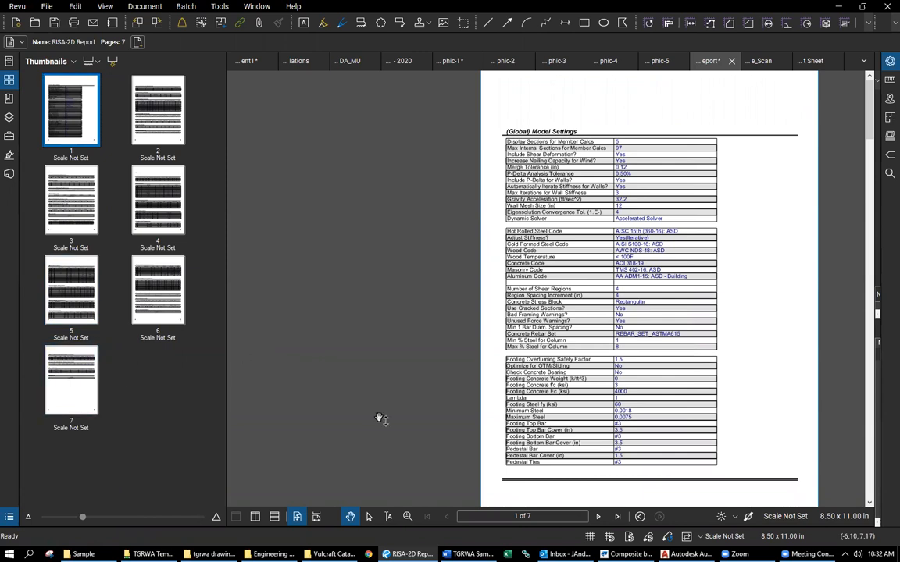
click(155, 285)
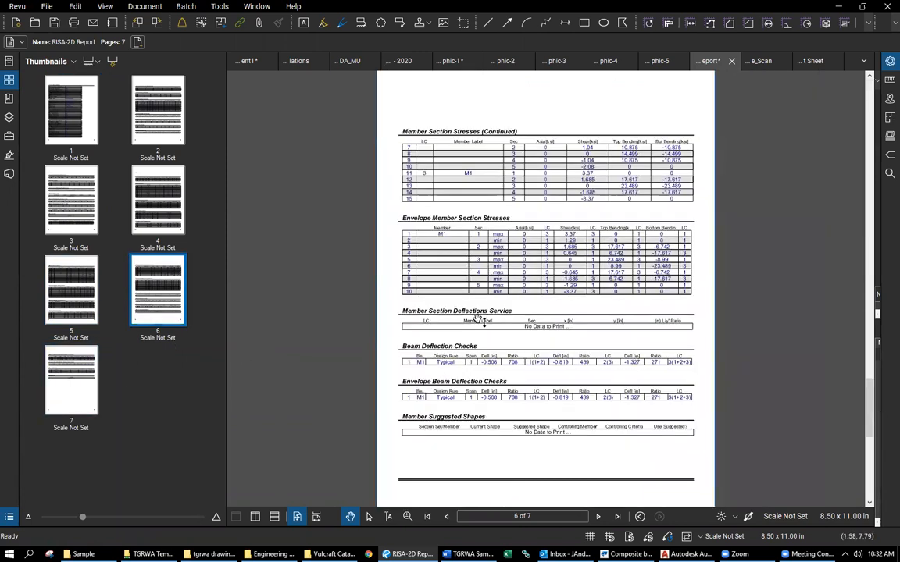
click(92, 413)
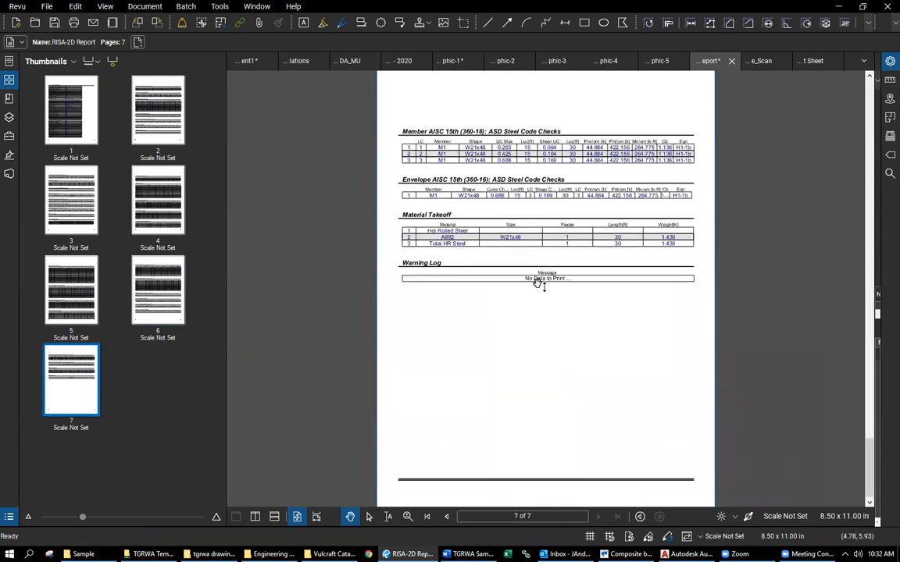
key(Home)
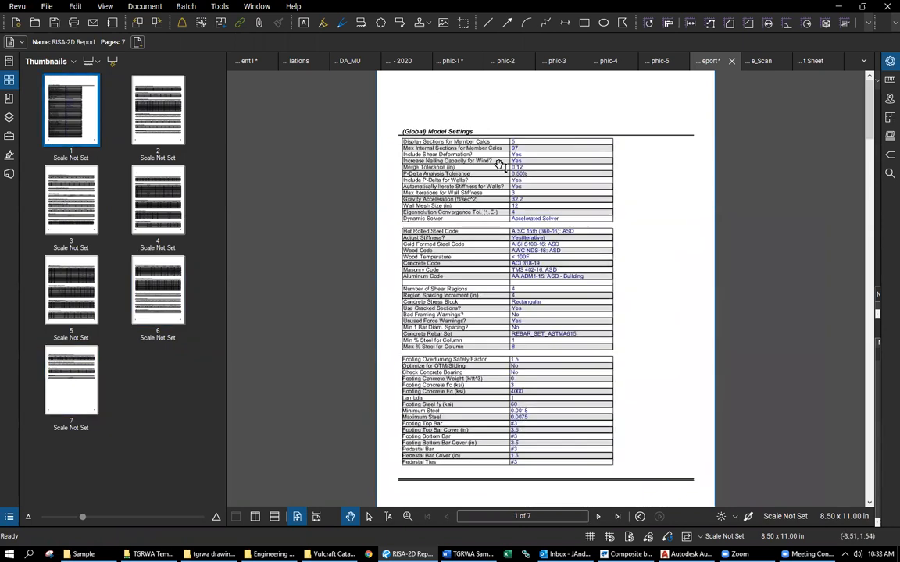
Flatten all markups on all pages of RISA-2D Report.pdf with markup recovery allowed, and save the file.
click(486, 117)
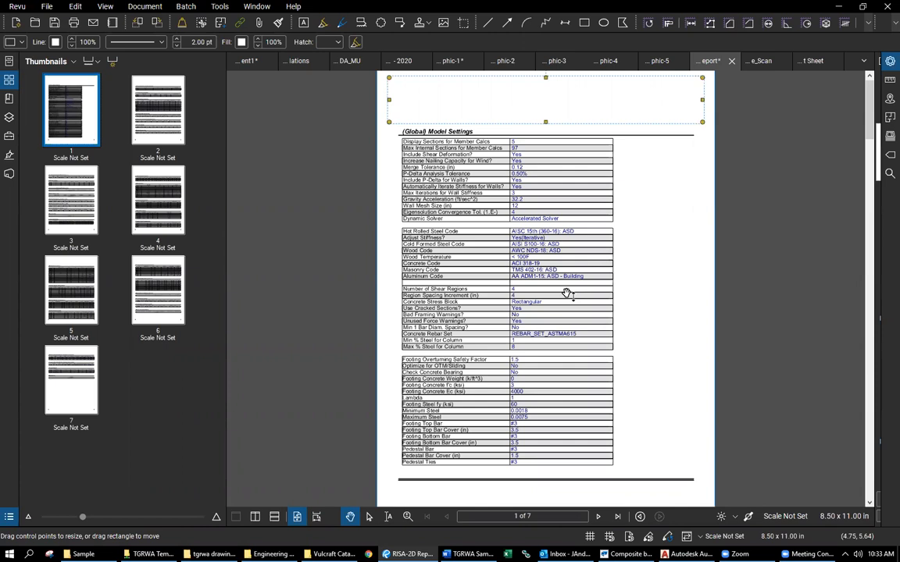
click(134, 8)
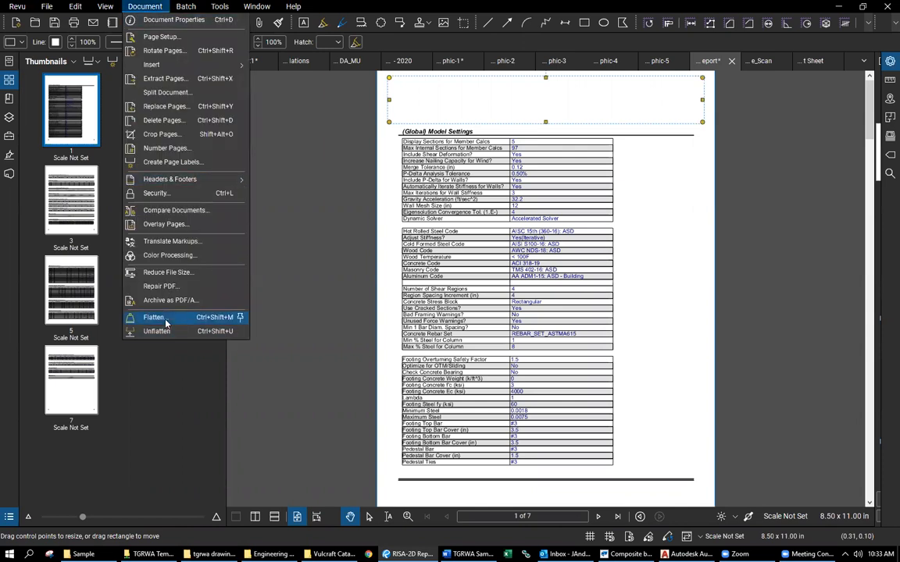
click(224, 318)
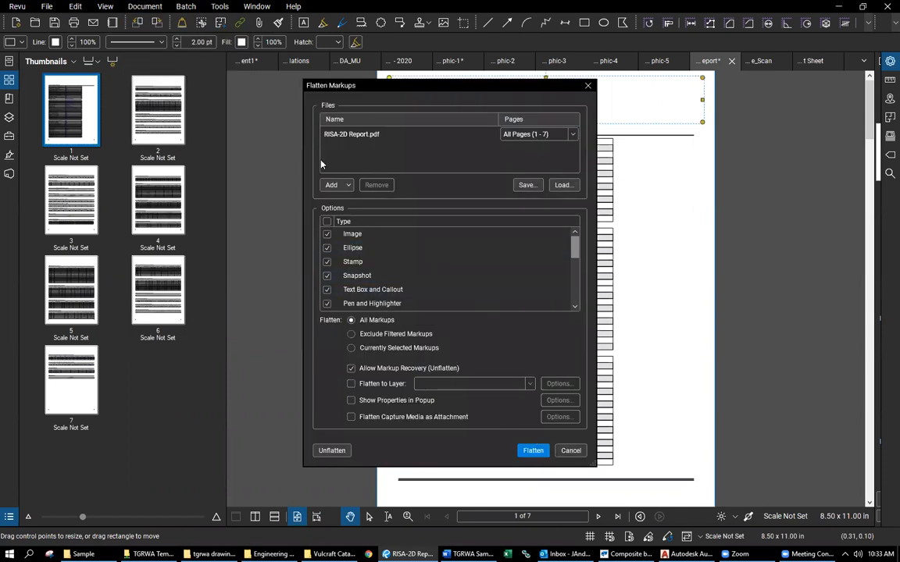
click(375, 134)
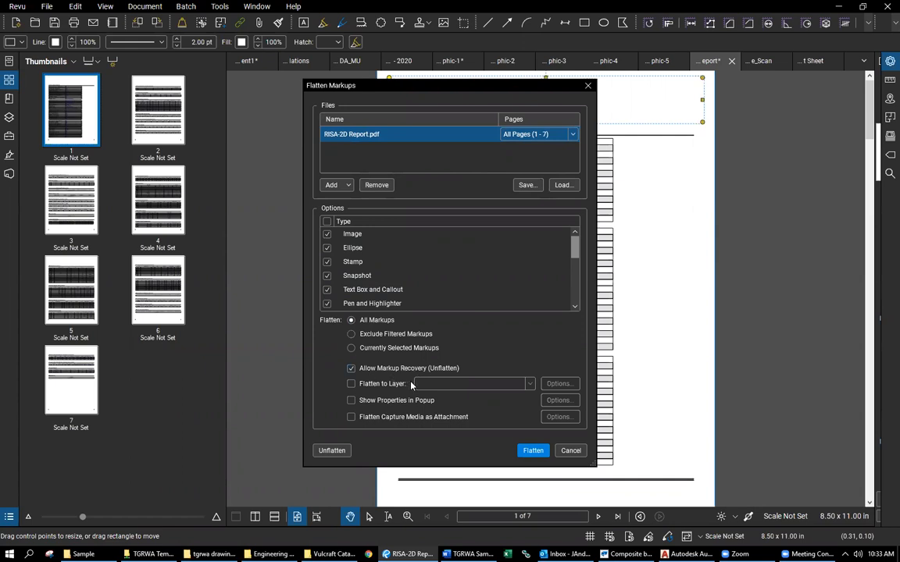
click(533, 450)
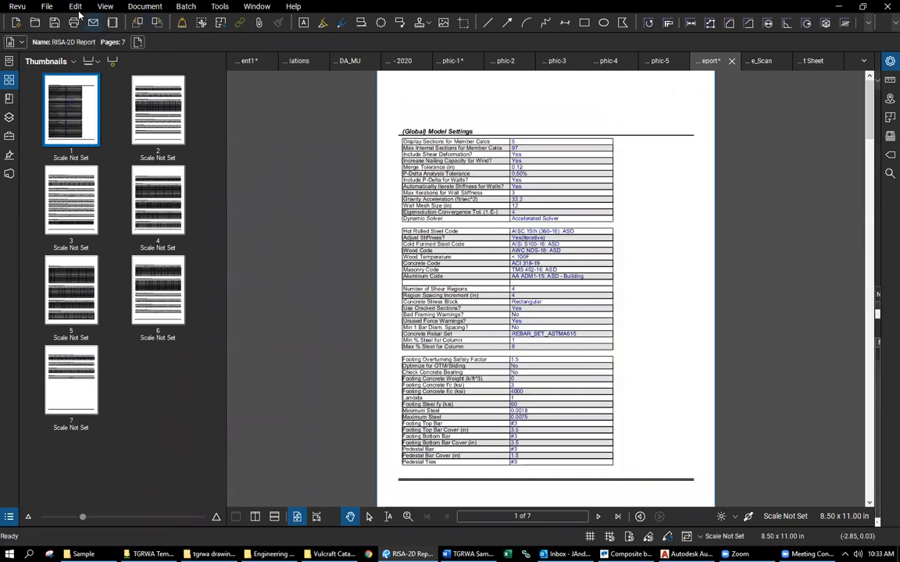
click(45, 7)
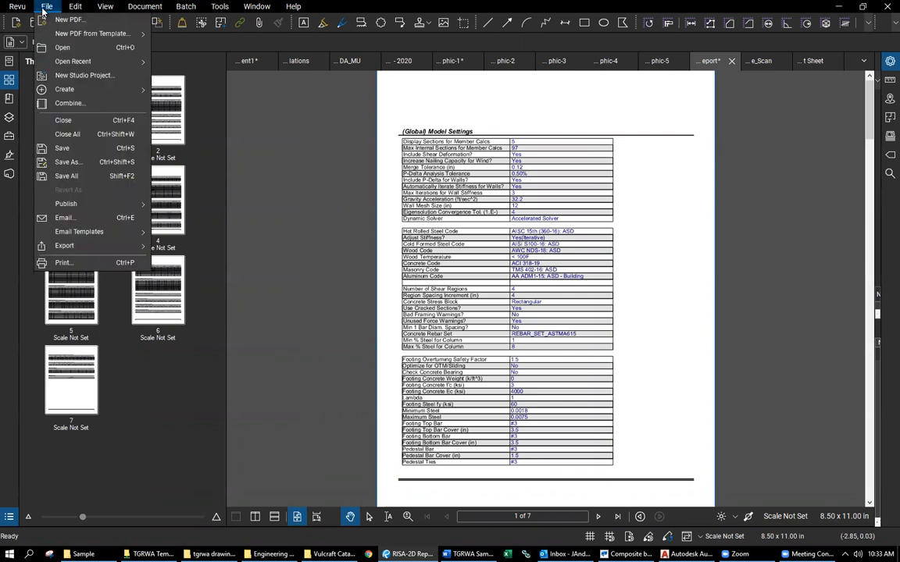
click(63, 147)
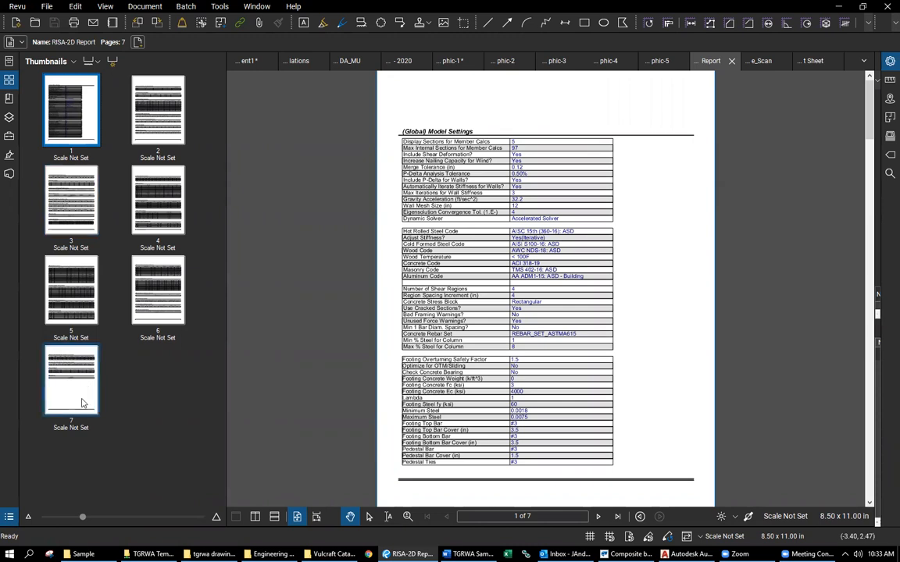
Copy all seven pages of the RISA-2D Report and paste them after page 5 of RISA-2D Graphic-1.
shift+click(76, 367)
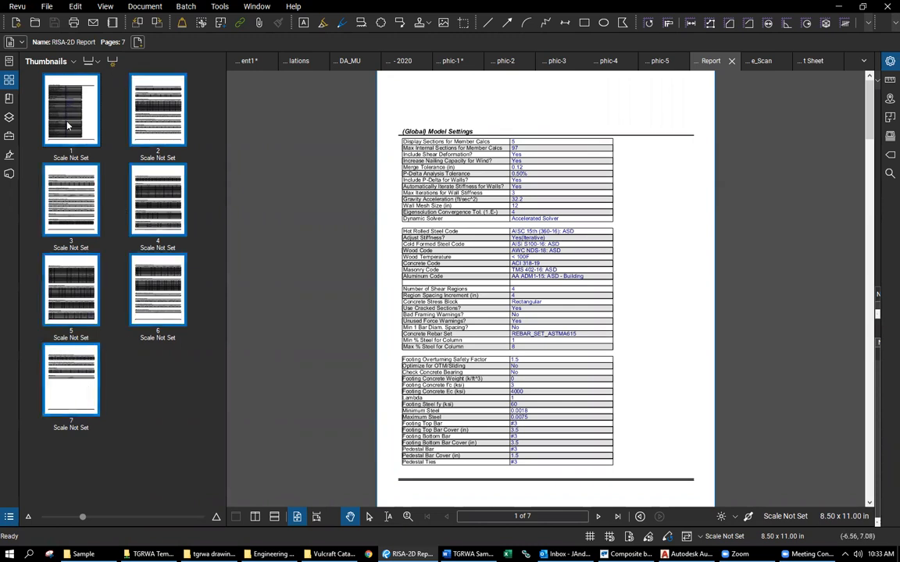
right_click(60, 108)
click(100, 173)
click(452, 60)
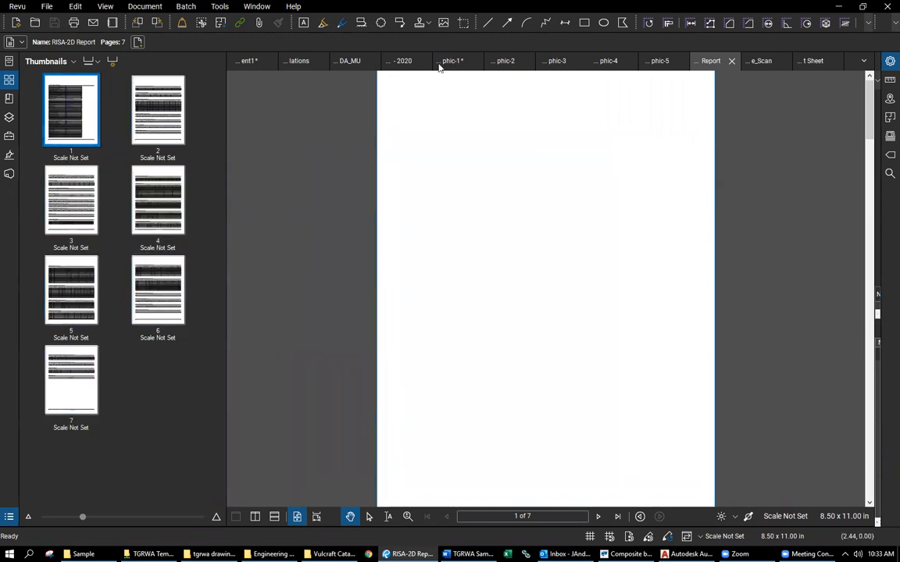
right_click(136, 316)
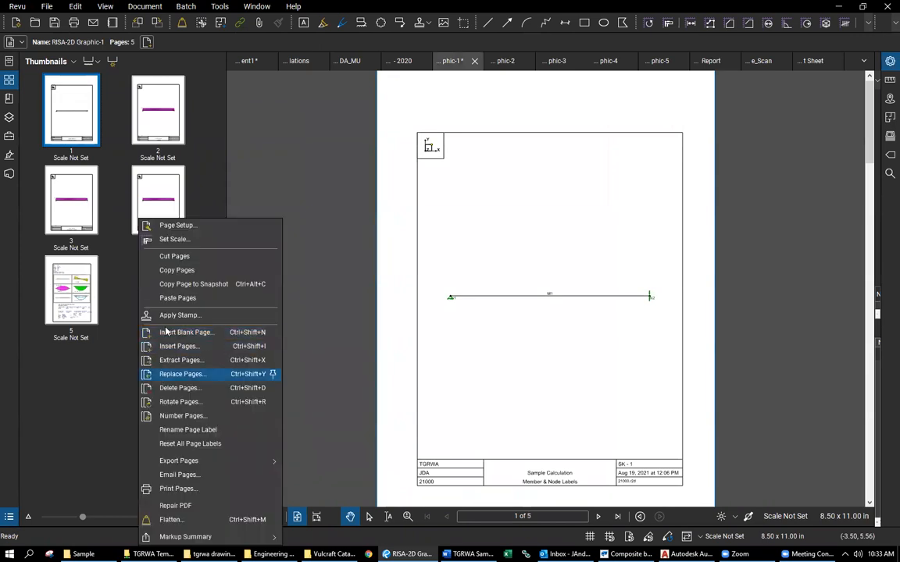
click(177, 299)
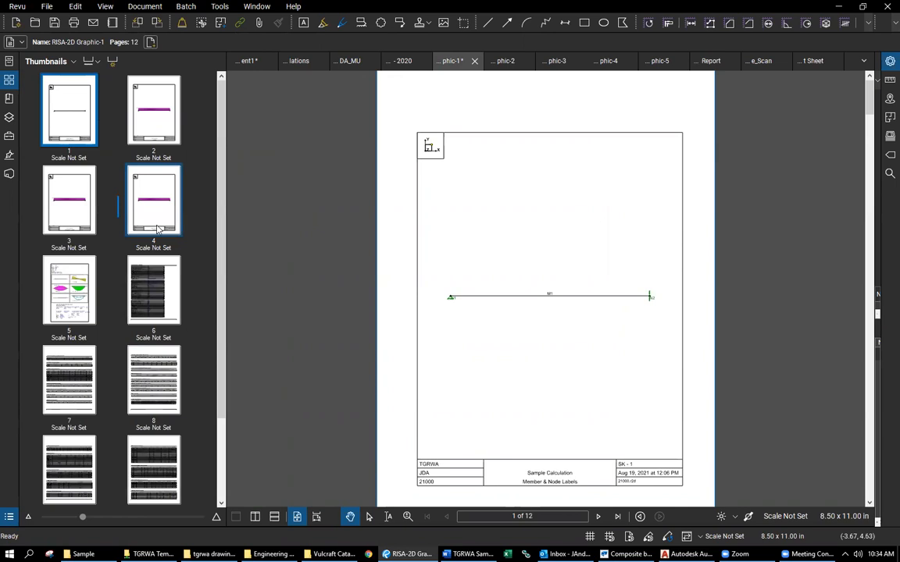
Review the Word calculation document around the Composite Deck Selection page and look through the other open PDFs, including the Drawing1 plot sheet.
drag(185, 206, 217, 147)
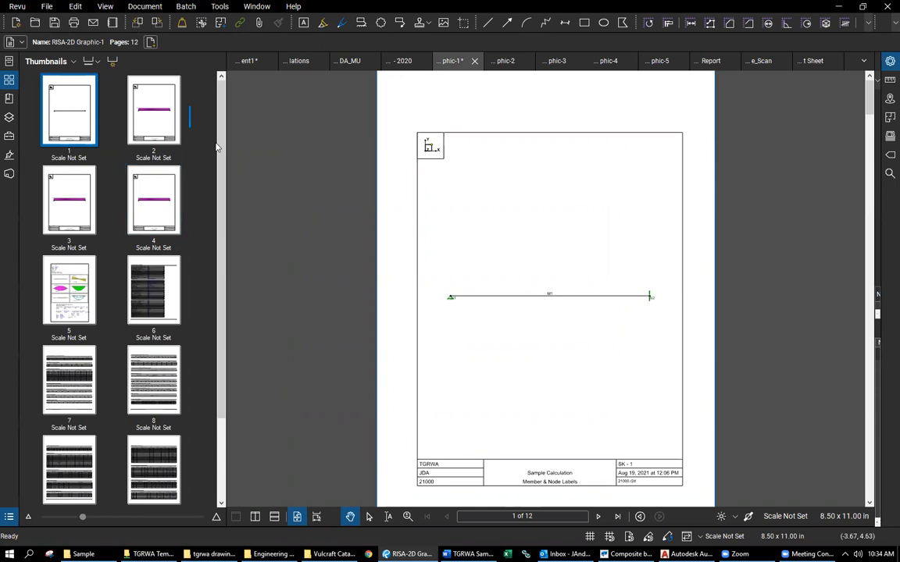
drag(217, 147, 342, 73)
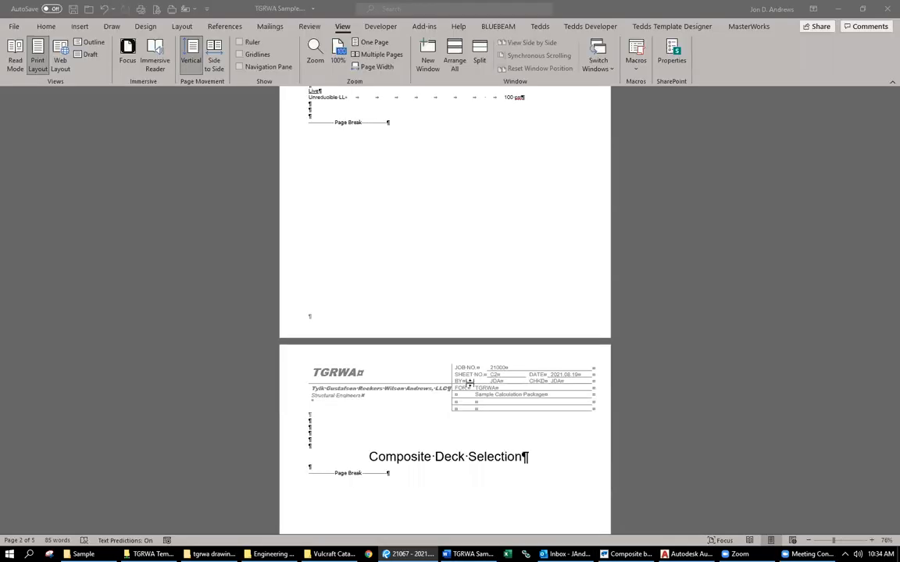
click(475, 534)
scroll(449, 337, up, 5)
scroll(450, 336, up, 10)
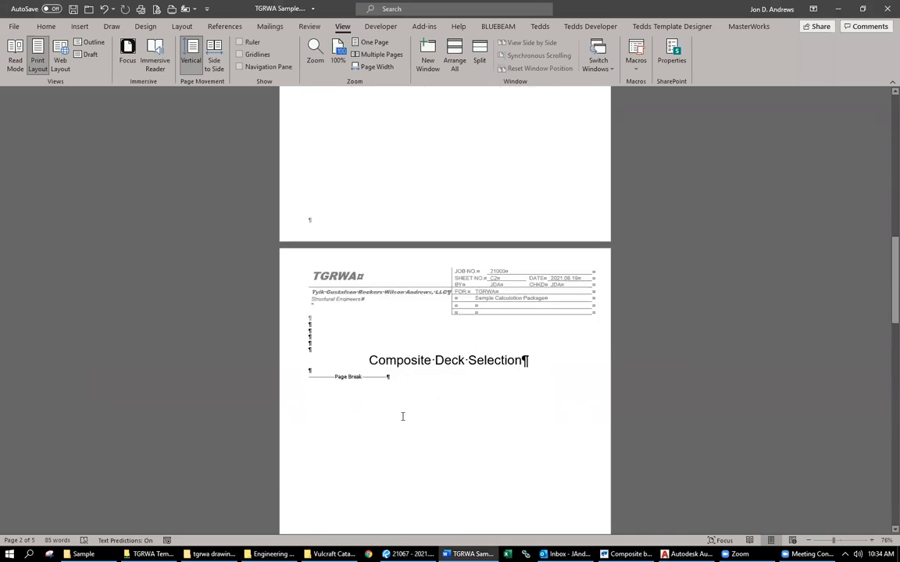
scroll(445, 383, down, 1)
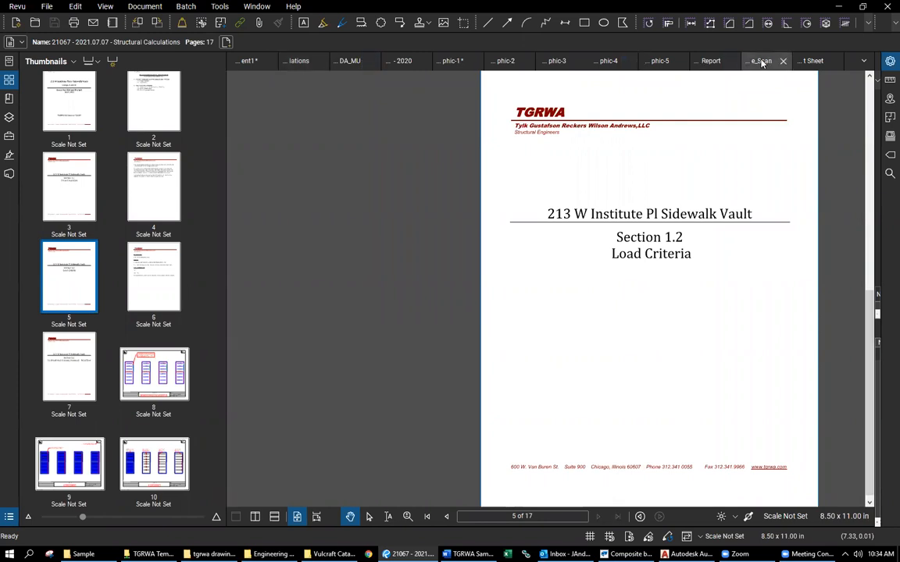
click(759, 61)
click(809, 61)
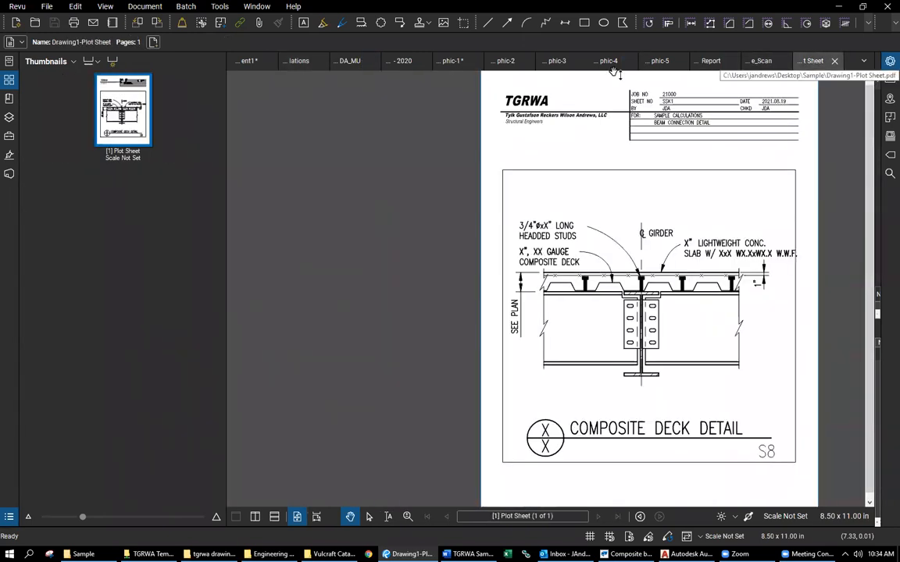
click(277, 59)
click(343, 61)
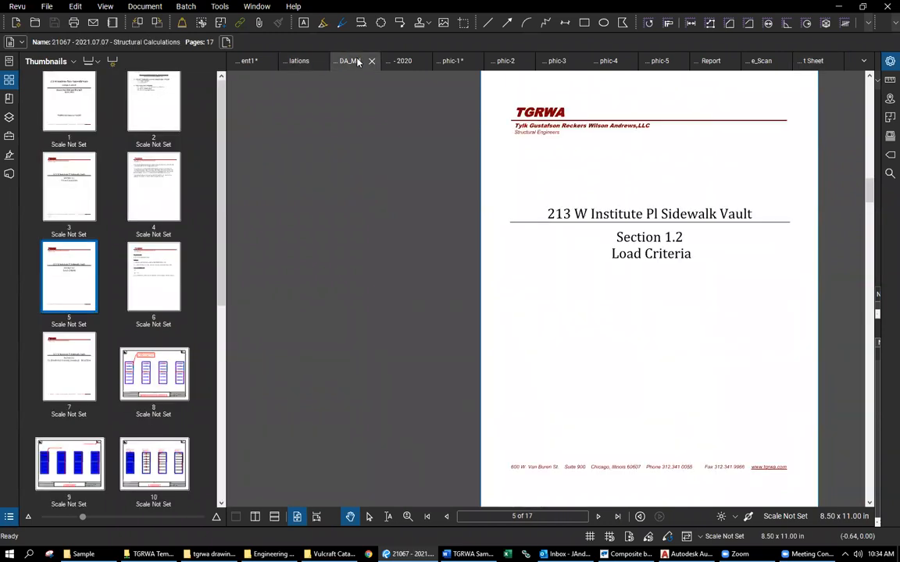
Extract page 90 of Vulcraft Deck - 2020 and save it in the Sample folder as Pages from Vulcraft Deck - 2020.pdf.
click(401, 62)
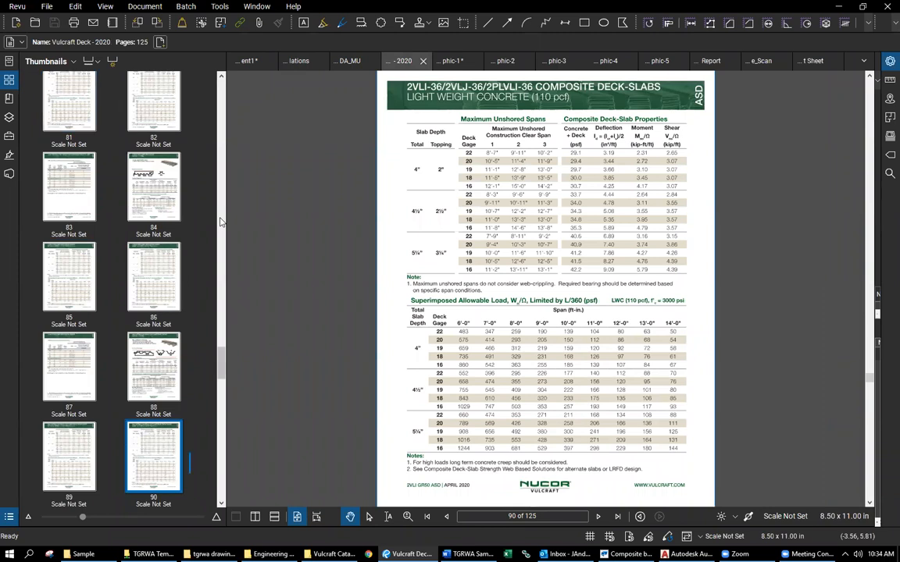
right_click(145, 459)
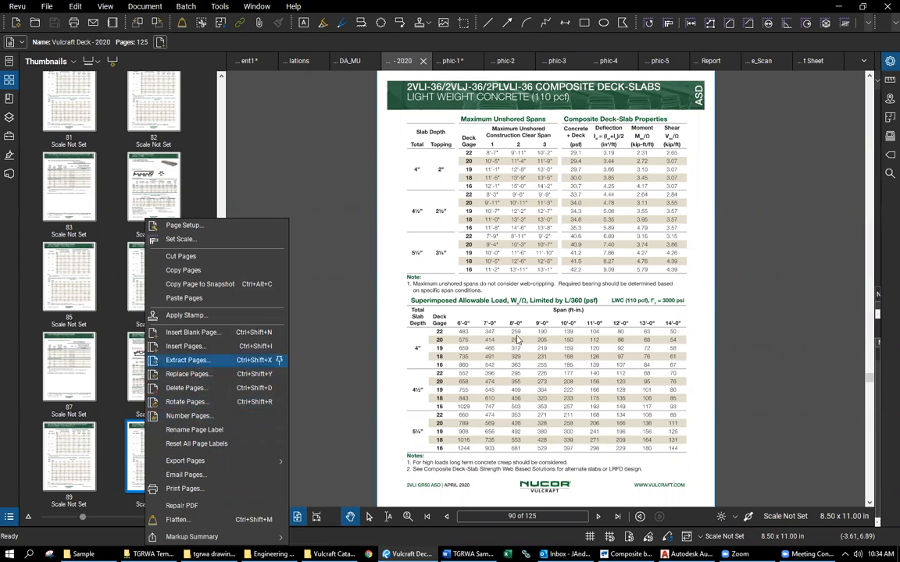
key(Return)
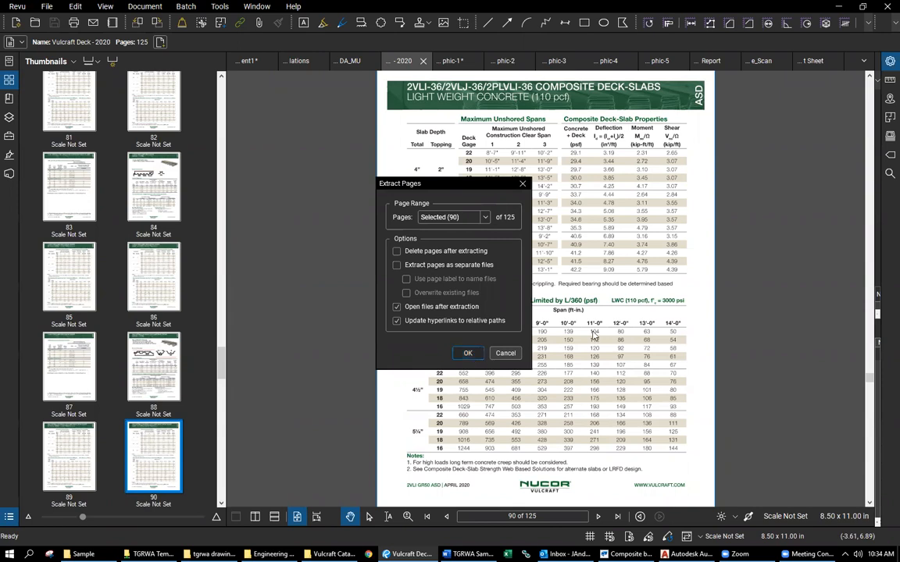
key(Return)
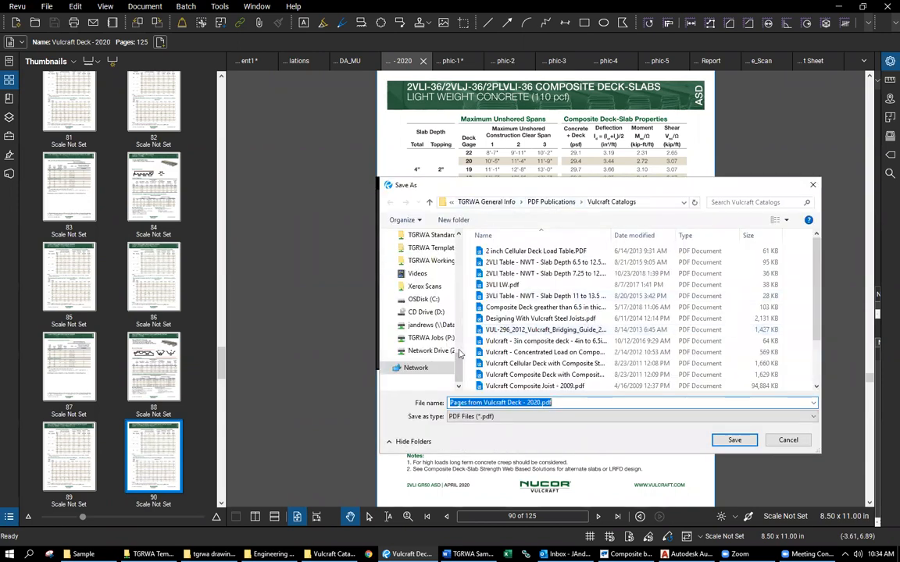
drag(459, 325, 459, 241)
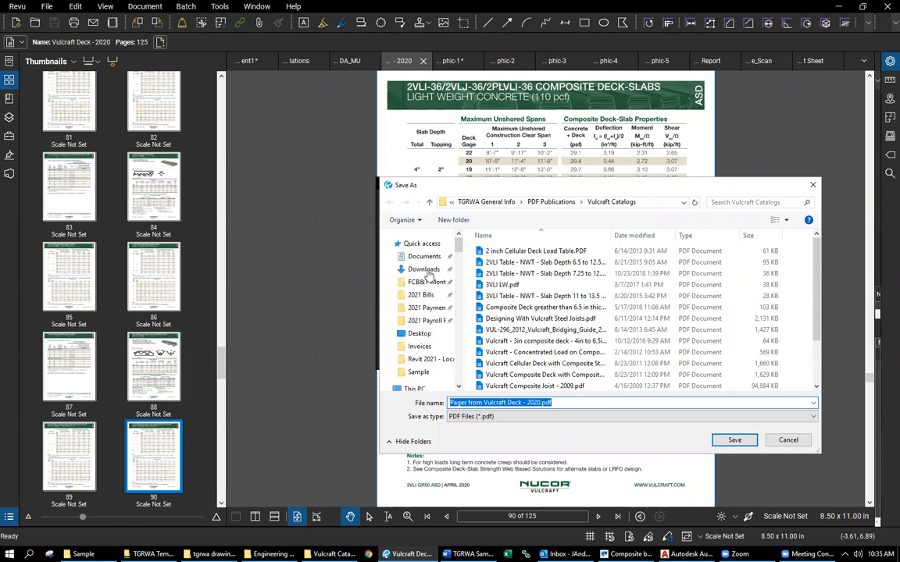
click(419, 334)
click(418, 372)
click(733, 442)
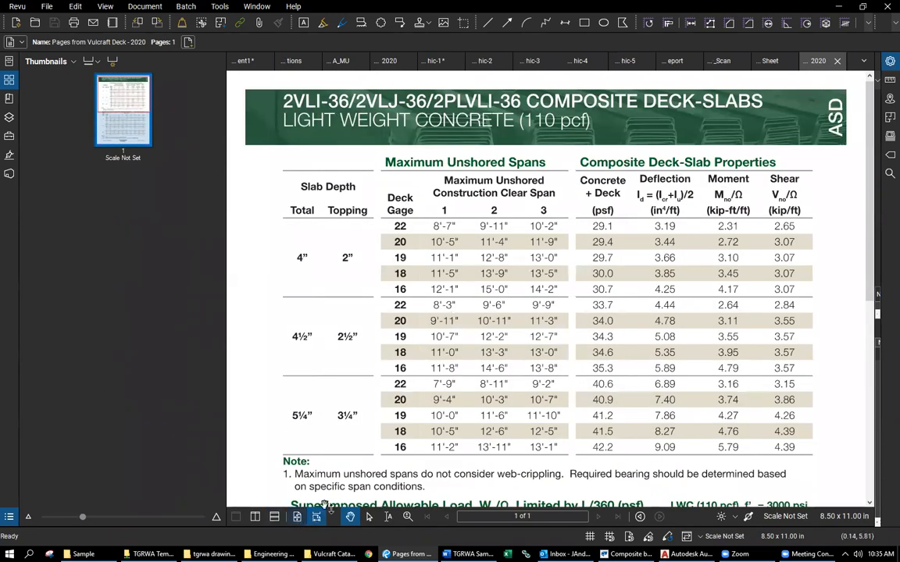
Open Crop and Page Setup for the extracted deck page and reduce its content scale to 80%.
click(296, 516)
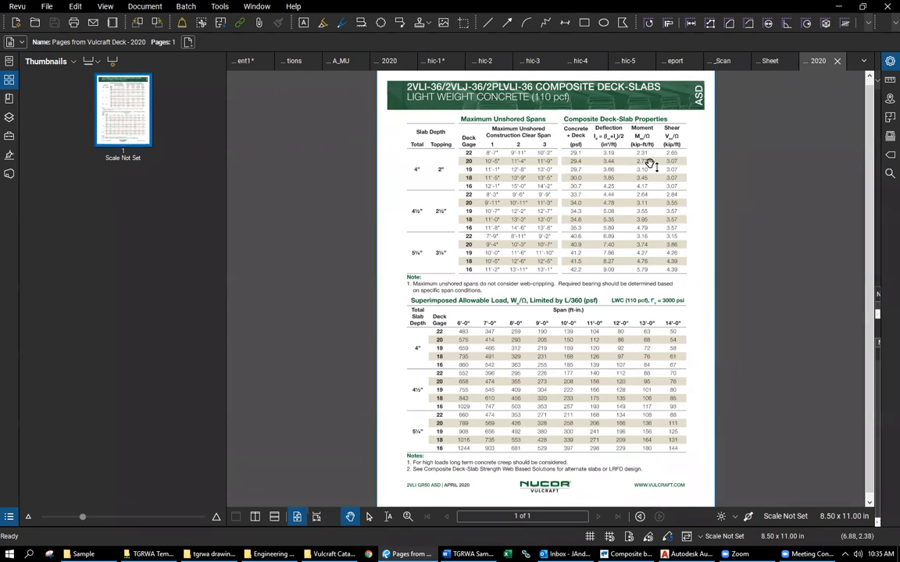
right_click(126, 115)
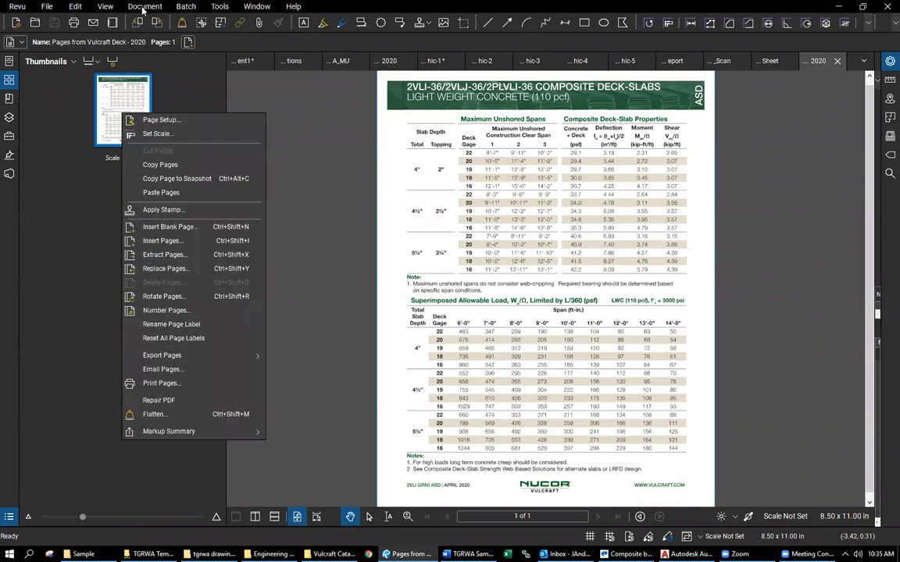
click(144, 8)
click(146, 6)
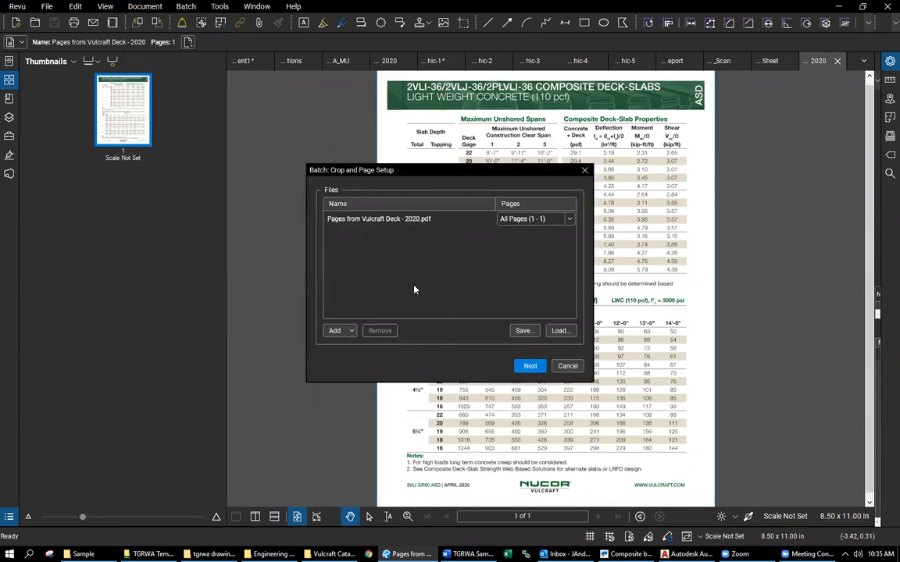
click(529, 367)
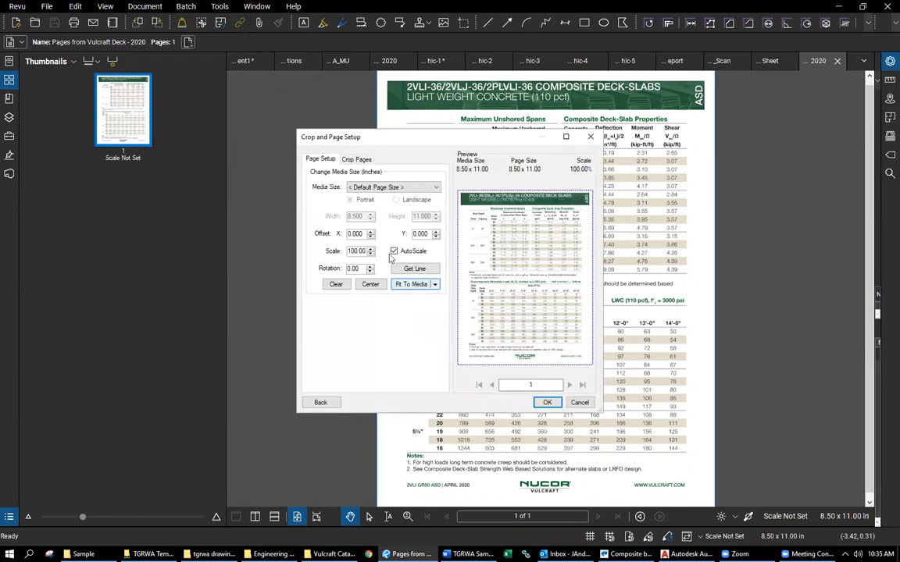
click(370, 254)
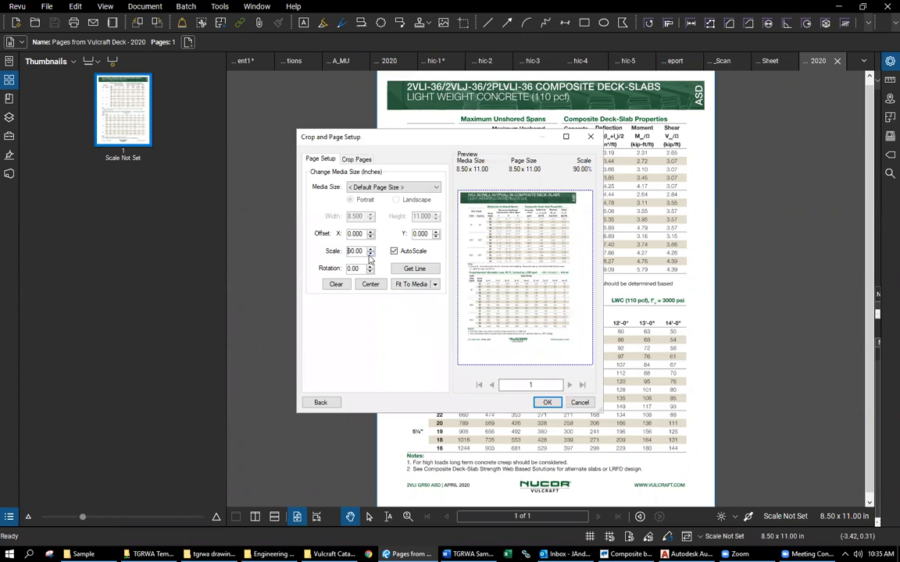
Offset the scaled page content by X 0.750 and Y 1.250 inches, and apply the page setup.
click(435, 235)
click(435, 236)
click(435, 235)
click(370, 232)
click(370, 232)
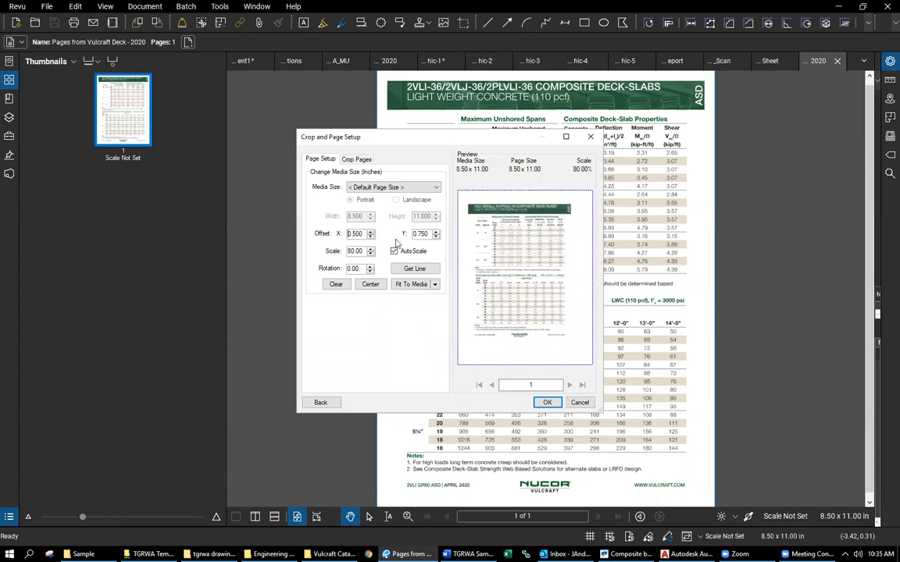
click(436, 233)
click(435, 233)
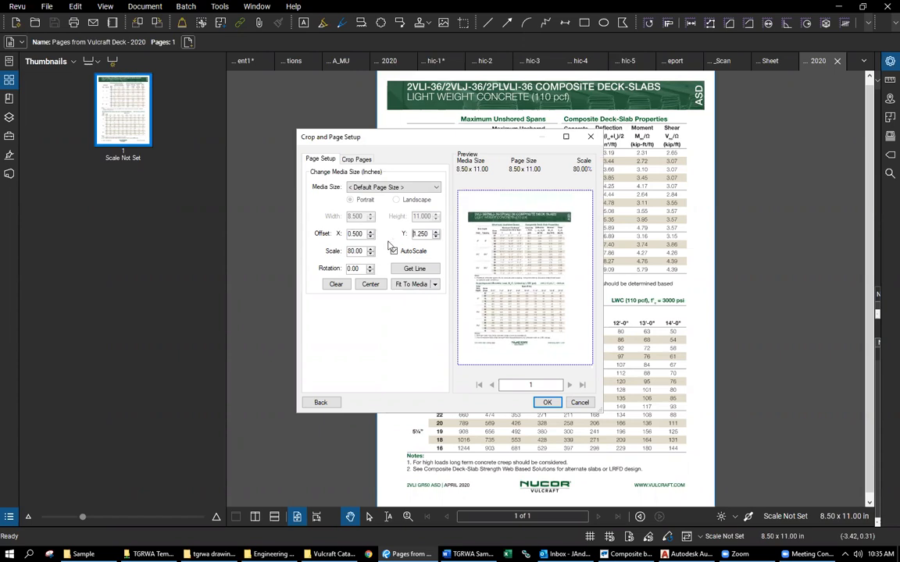
click(370, 232)
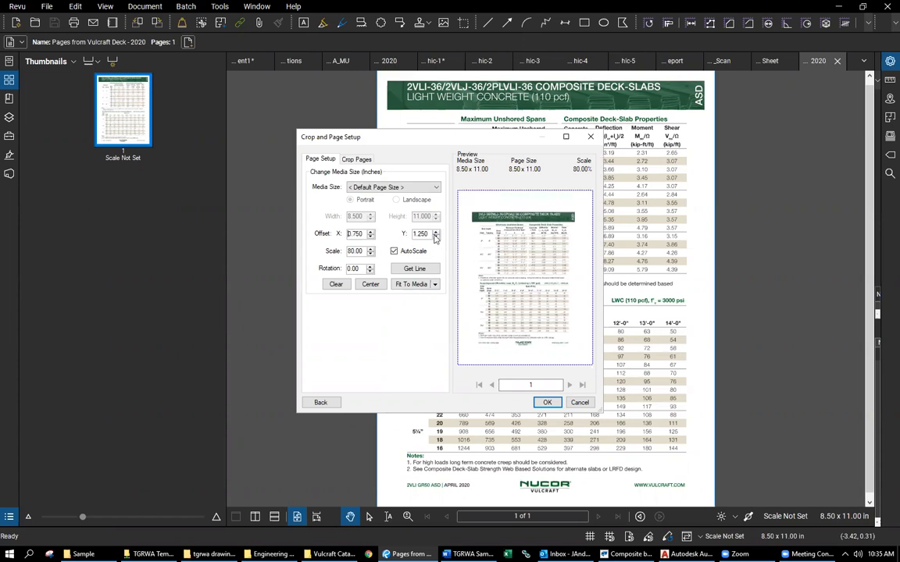
click(547, 402)
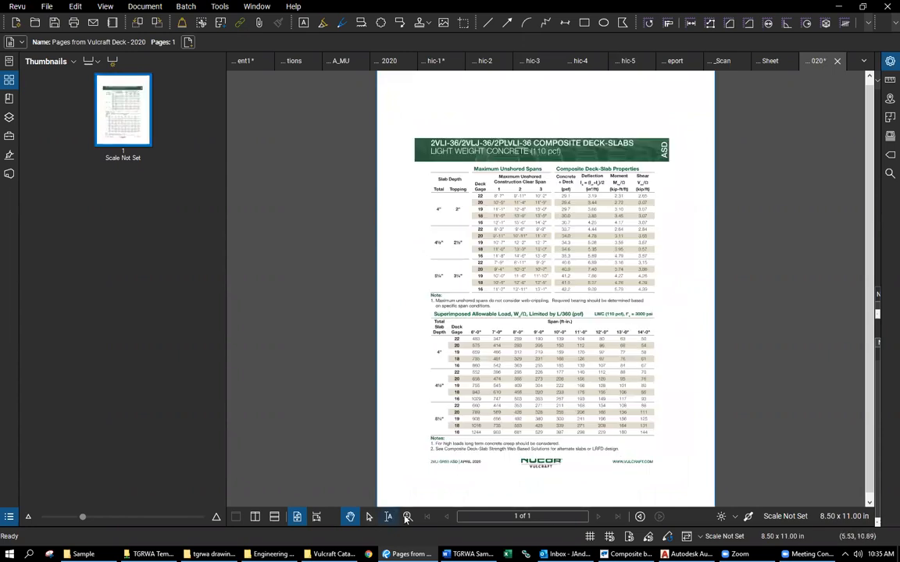
Draw a red, unfilled rectangle around the allowable load for the 5¼" slab, 18 gage deck at the 10'-0" span.
key(z)
drag(435, 464, 654, 348)
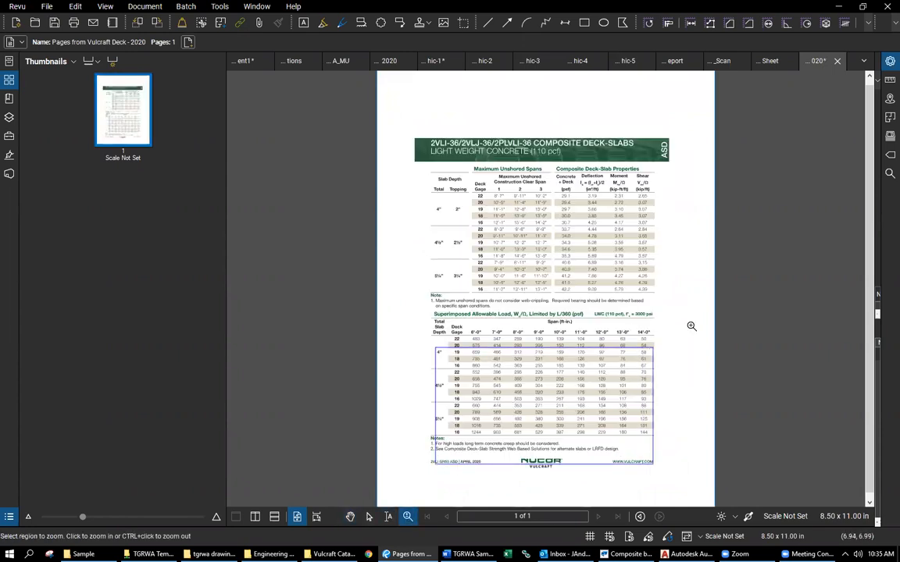
scroll(688, 325, down, 3)
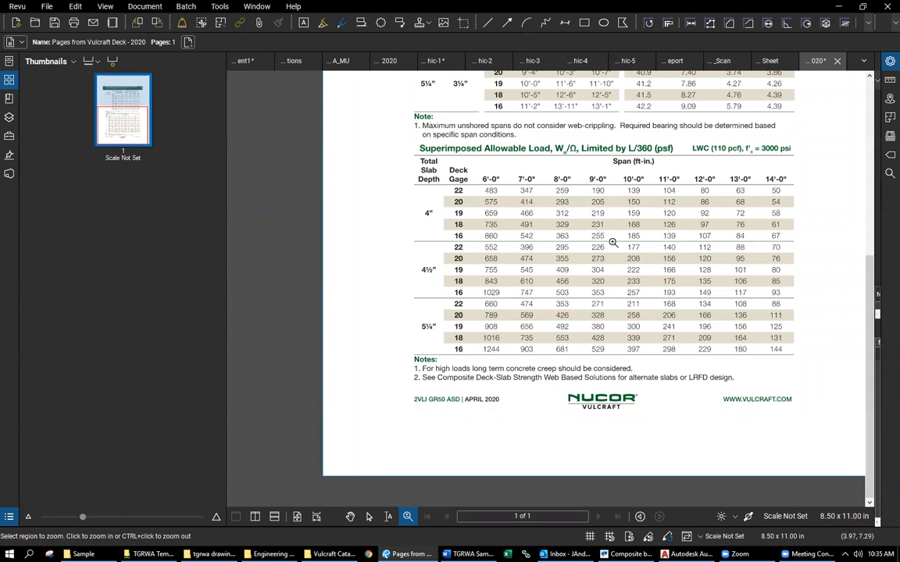
key(r)
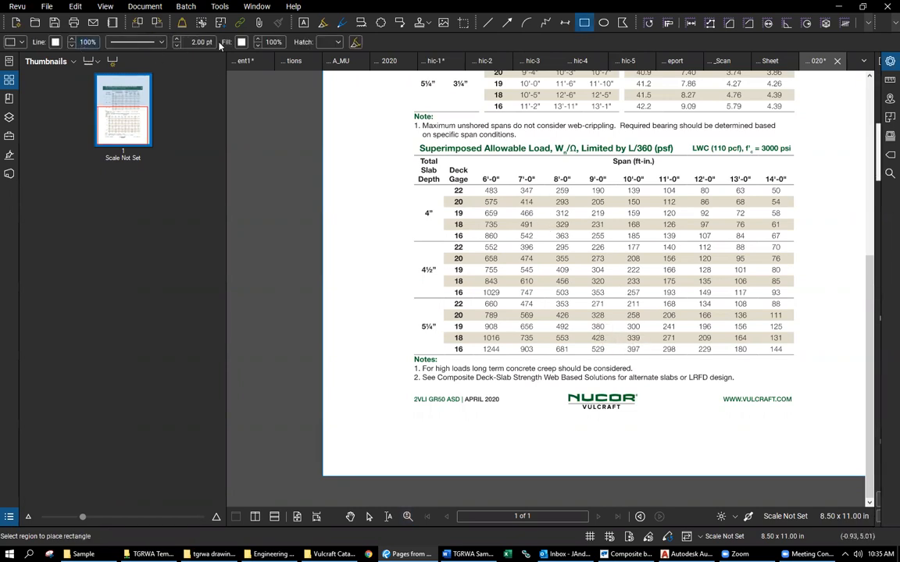
click(242, 41)
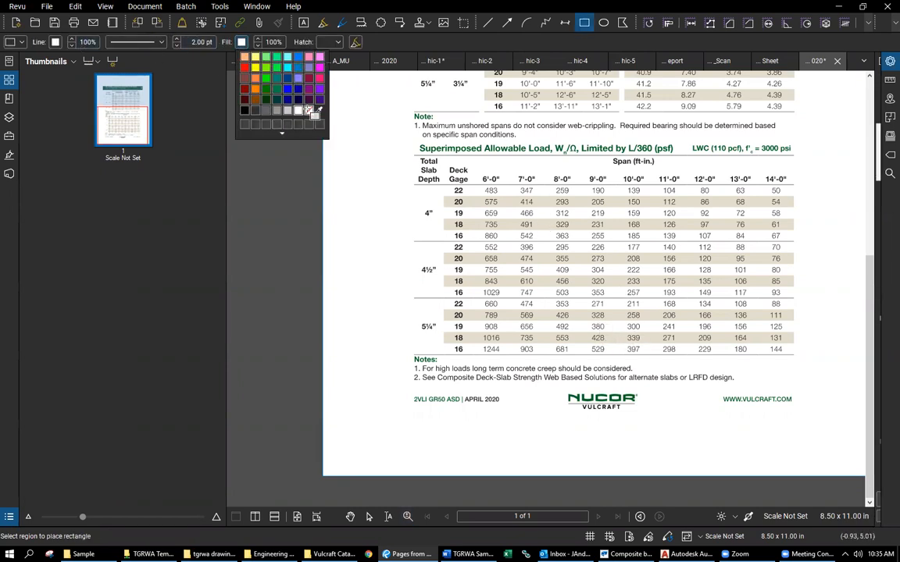
click(280, 103)
click(56, 42)
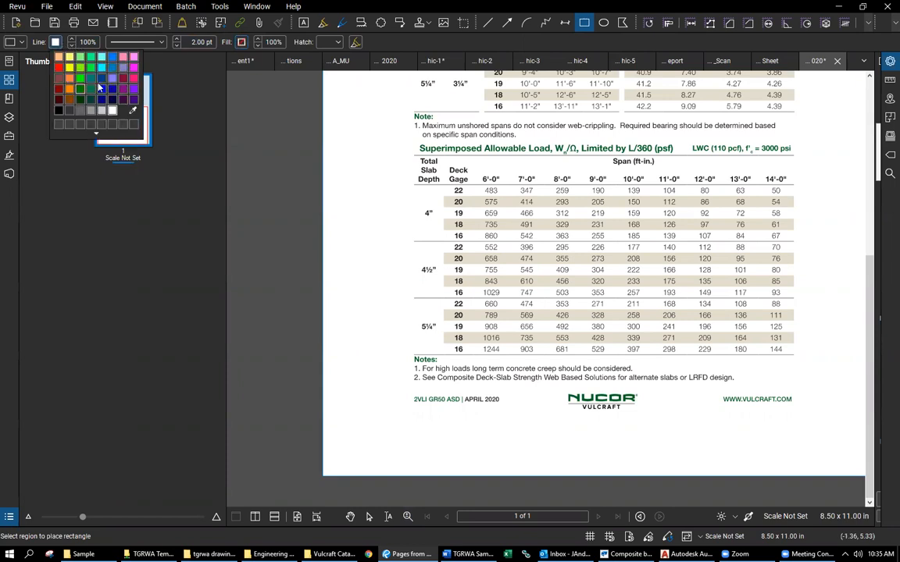
click(58, 67)
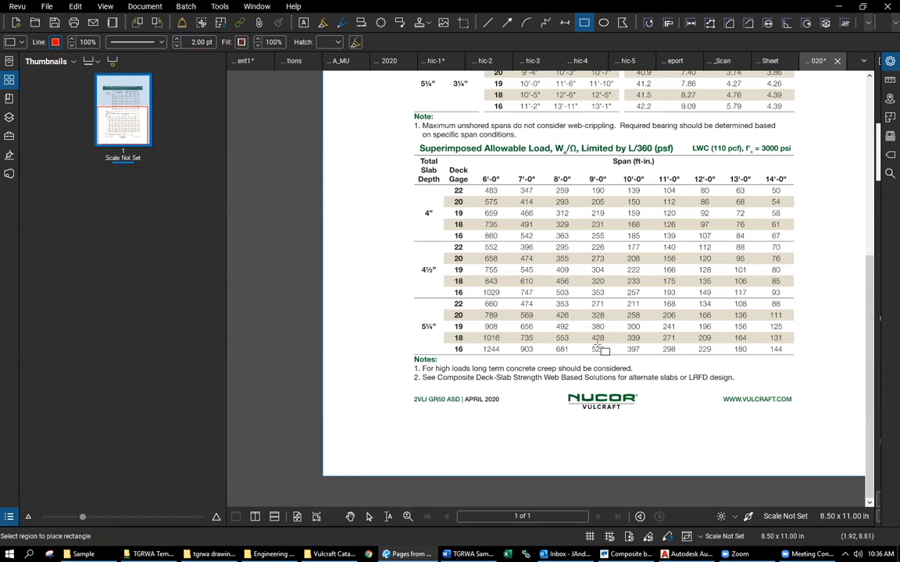
drag(622, 344, 645, 333)
click(575, 401)
click(297, 518)
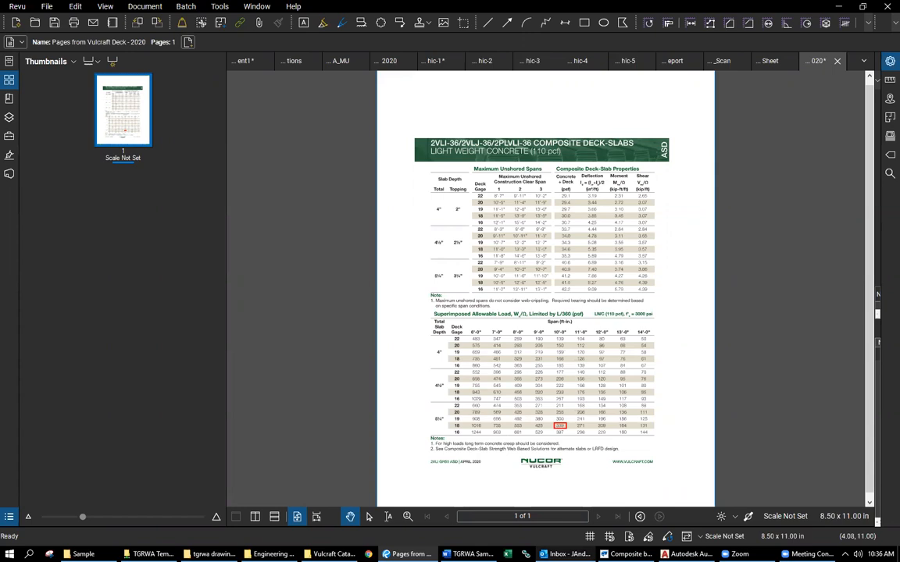
Switch to the TGRWA Sample document in Word and publish it as a PDF named TGRWA Sample-1.pdf.
key(alt+Tab)
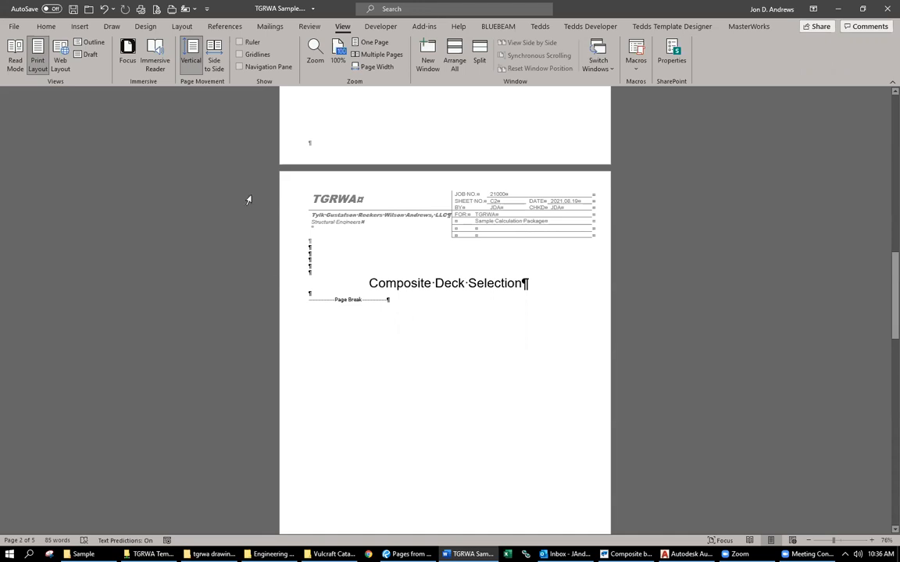
click(14, 26)
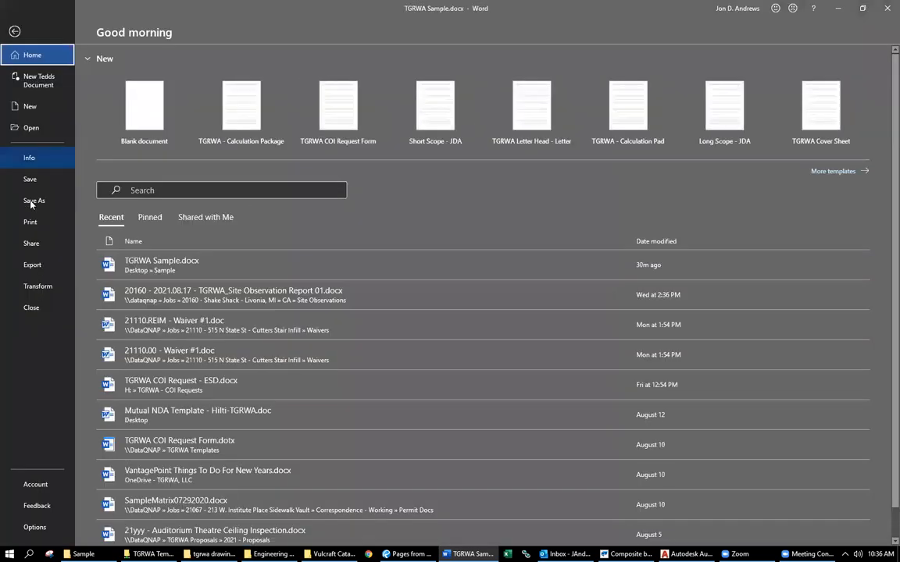
click(14, 32)
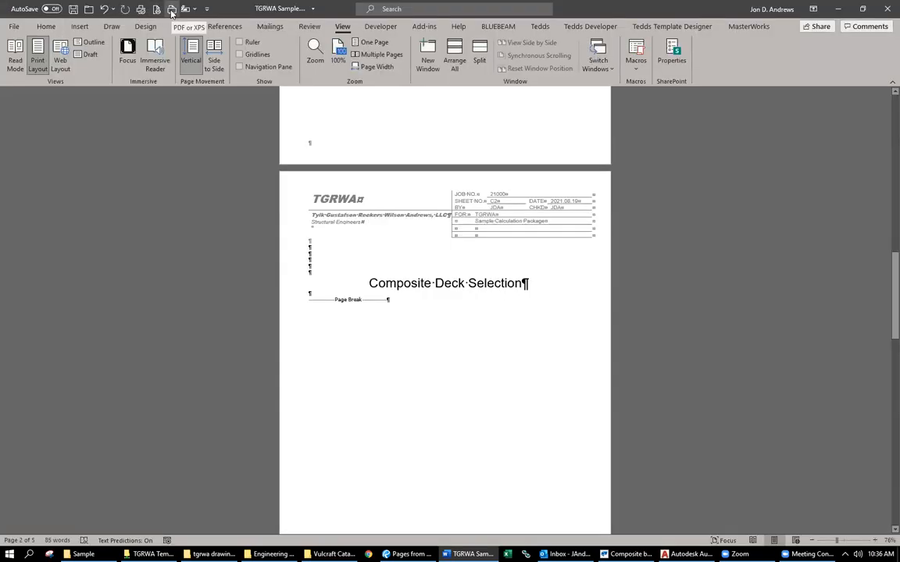
click(170, 9)
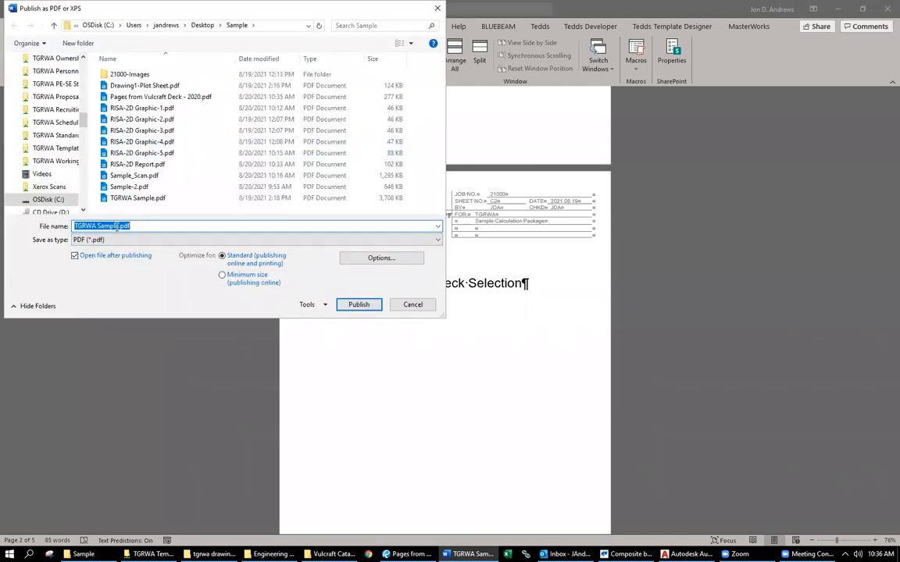
click(118, 226)
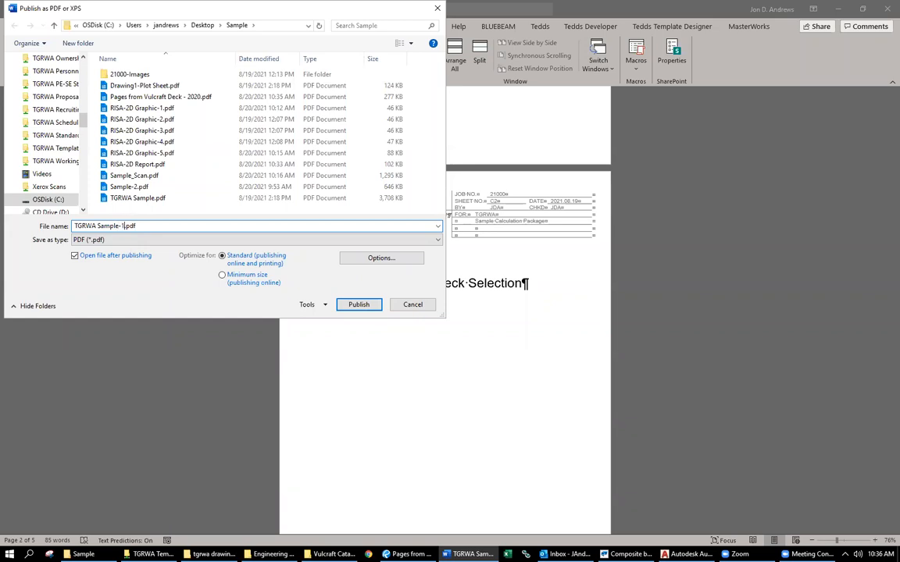
key(Return)
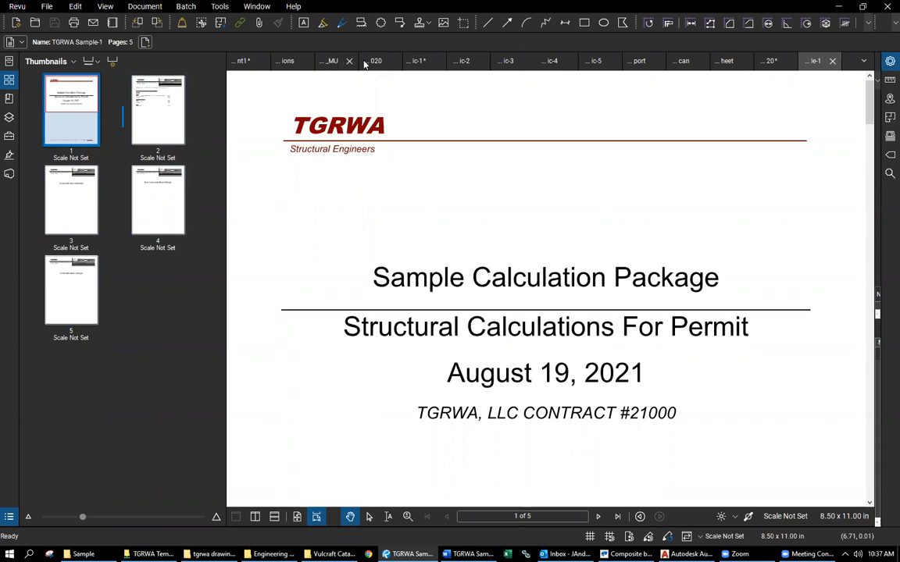
Copy the marked-up Vulcraft deck page, paste it after page 3 (Composite Deck Selection) of TGRWA Sample-1, and check pages 4 and 5.
click(769, 61)
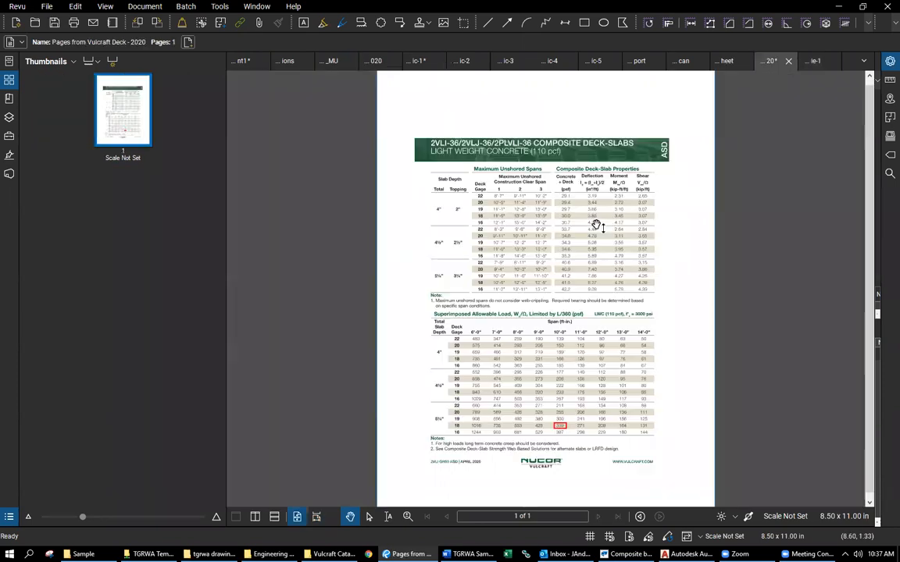
right_click(142, 122)
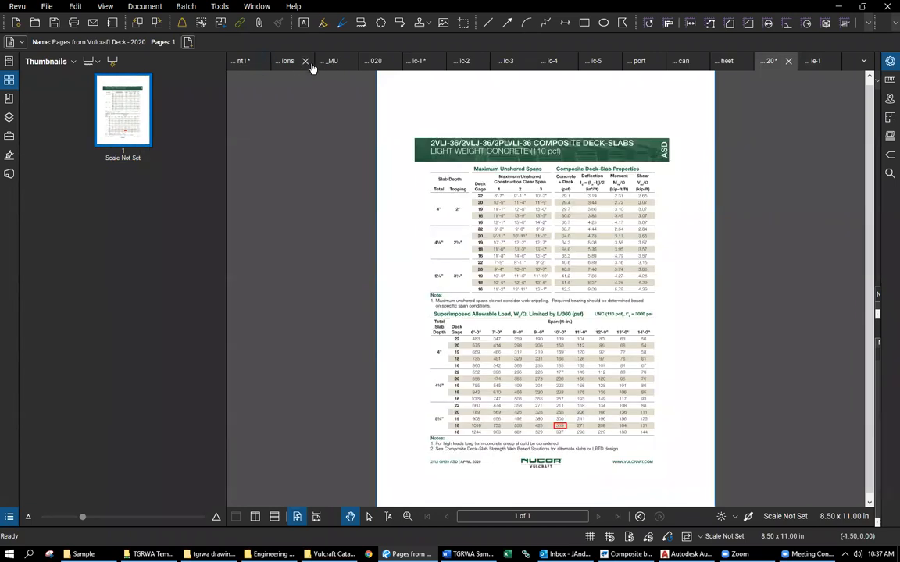
click(814, 61)
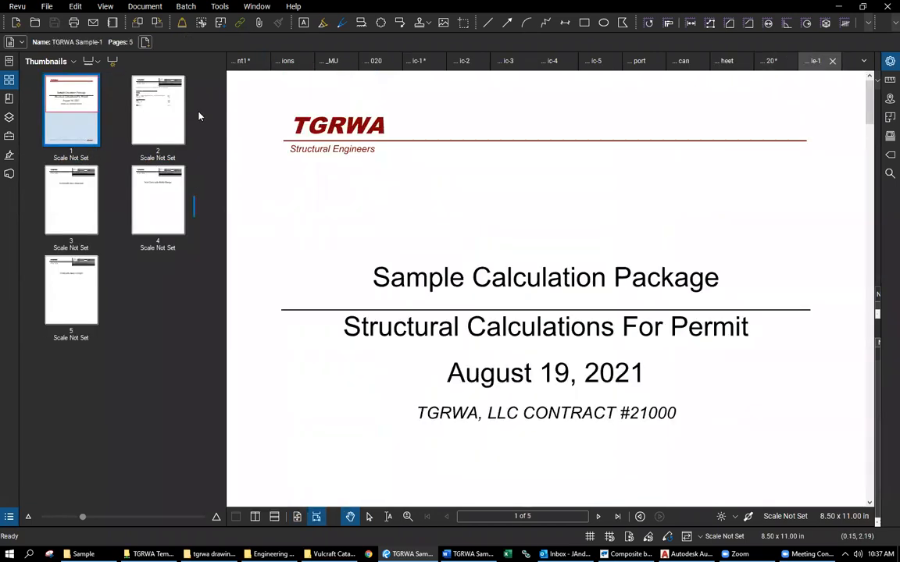
right_click(107, 208)
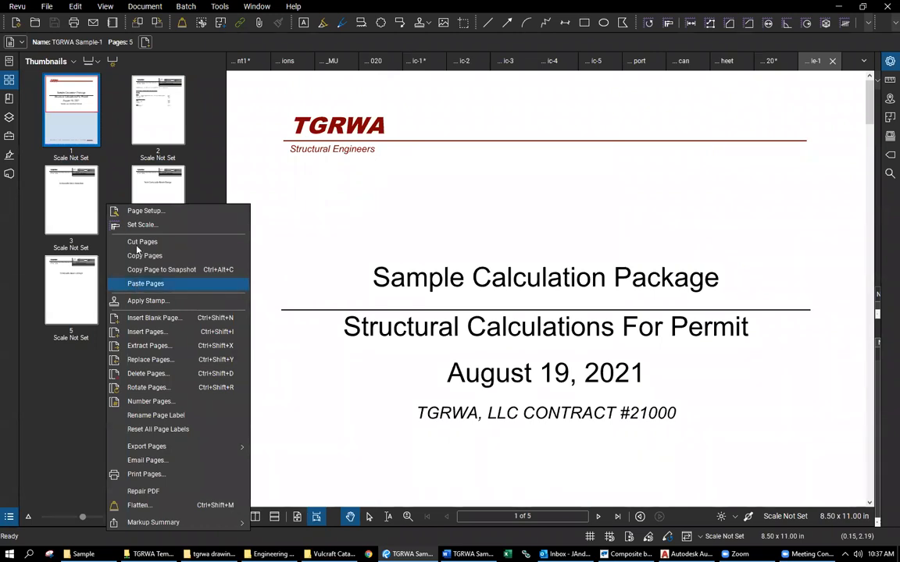
click(145, 283)
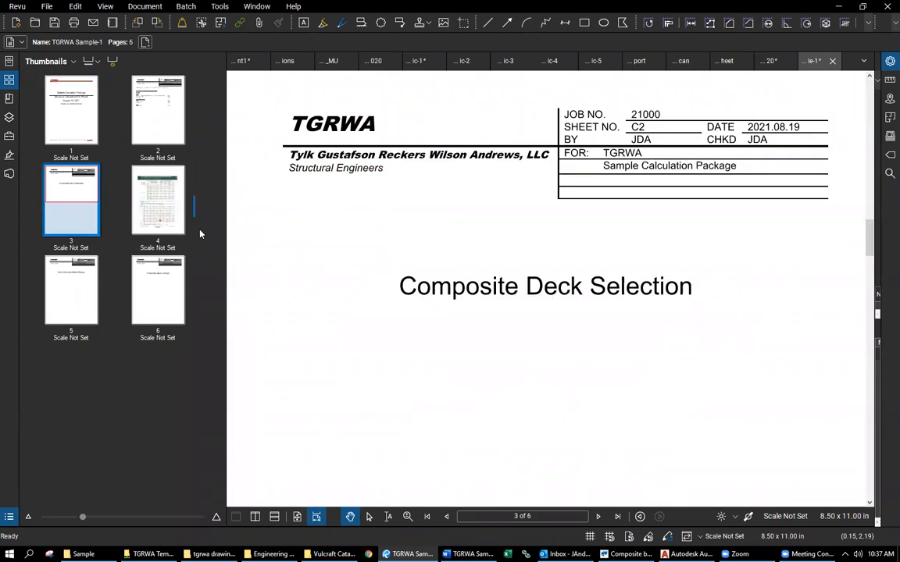
click(145, 202)
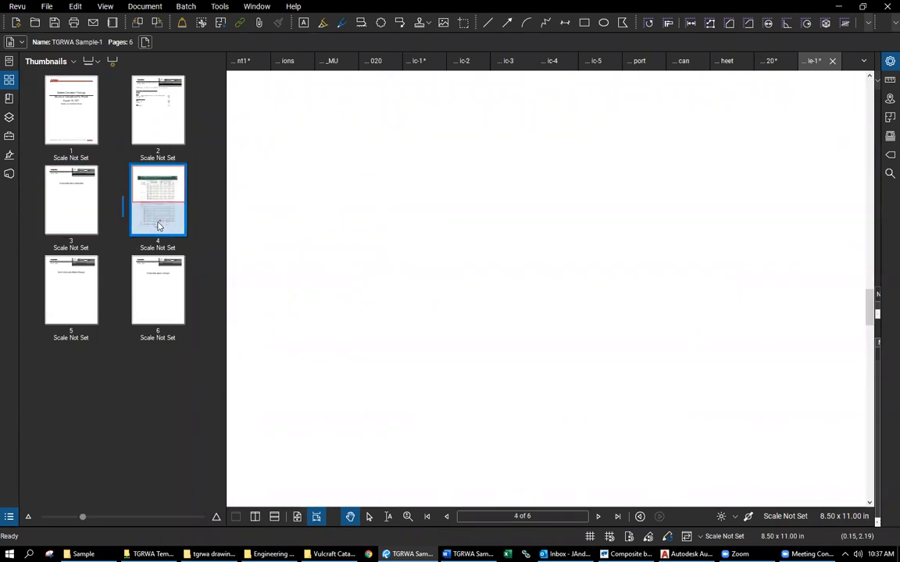
click(64, 285)
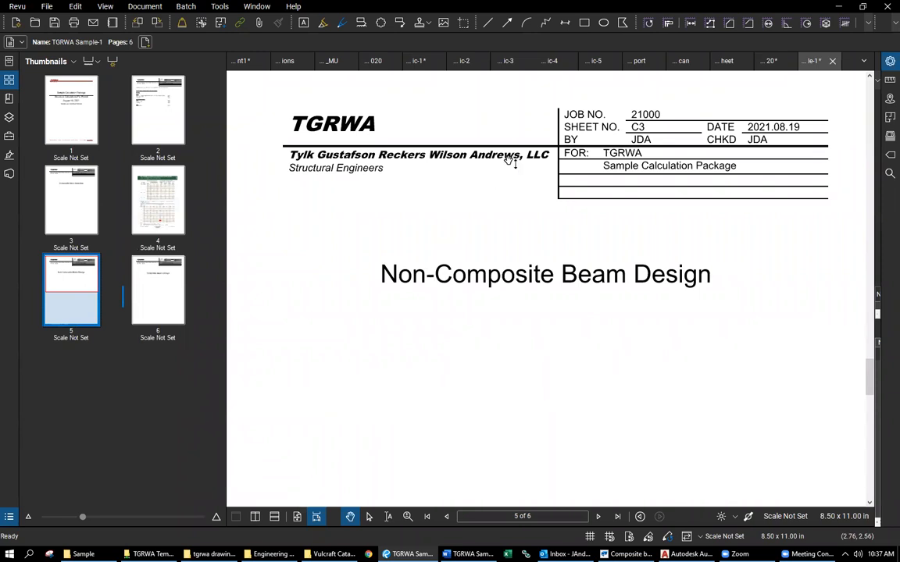
Copy pages 1 to 10 of RISA-2D Graphic-1 and paste them after page 5 (Non-Composite Beam Design) of TGRWA Sample-1.
click(416, 62)
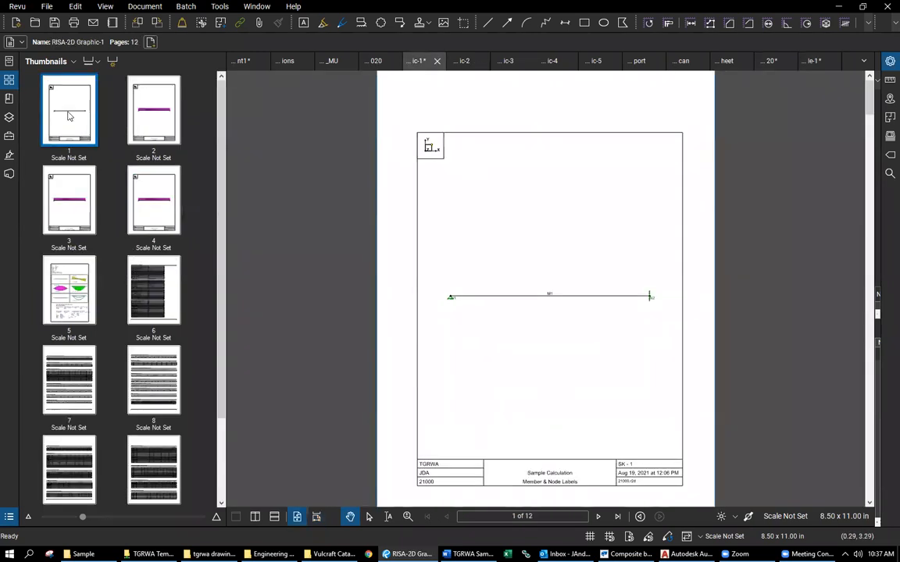
mouse_move(68, 115)
mouse_down()
mouse_move(160, 391)
mouse_move(164, 478)
mouse_up()
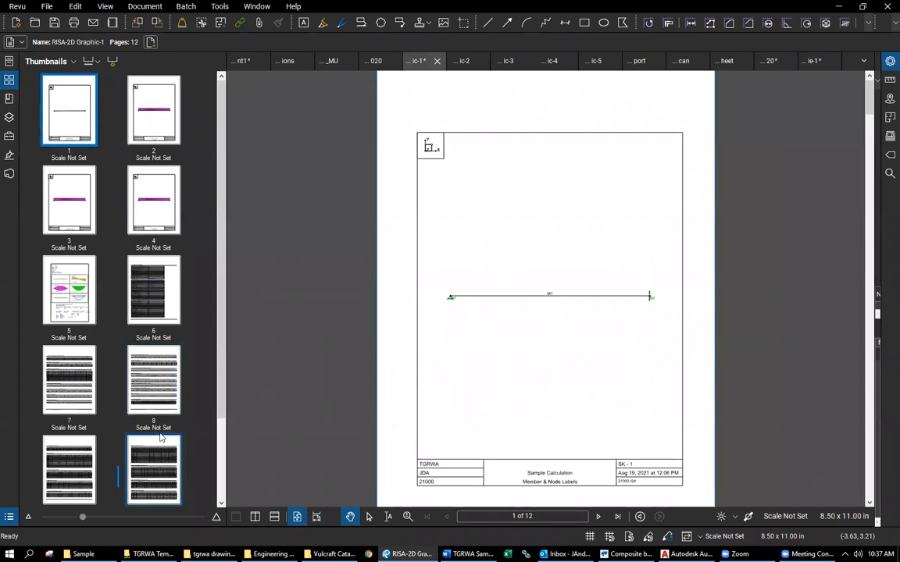
key(ctrl+a)
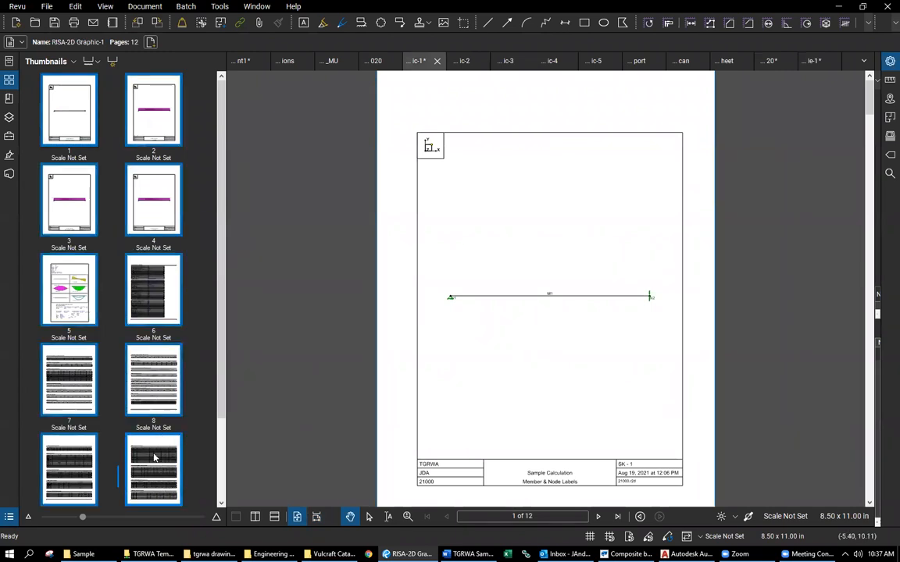
right_click(83, 131)
click(125, 187)
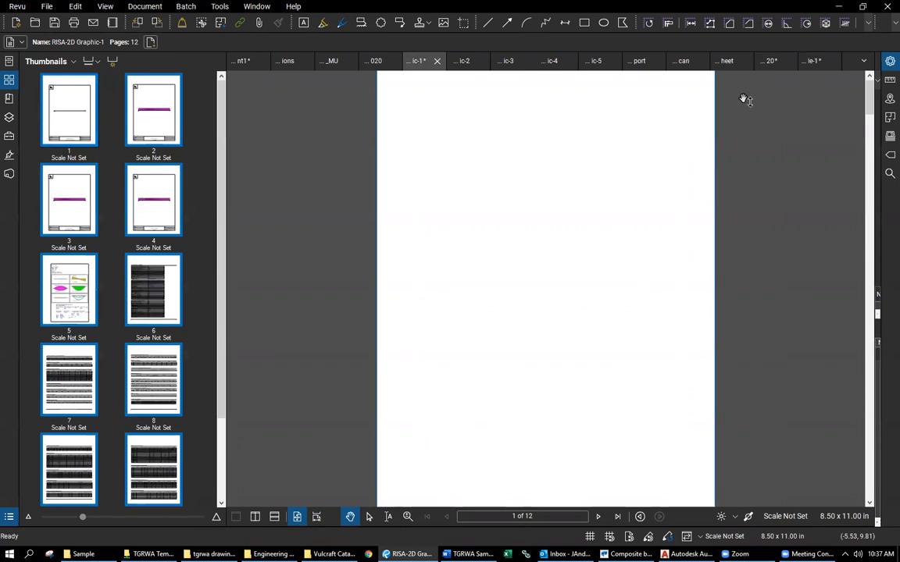
click(812, 61)
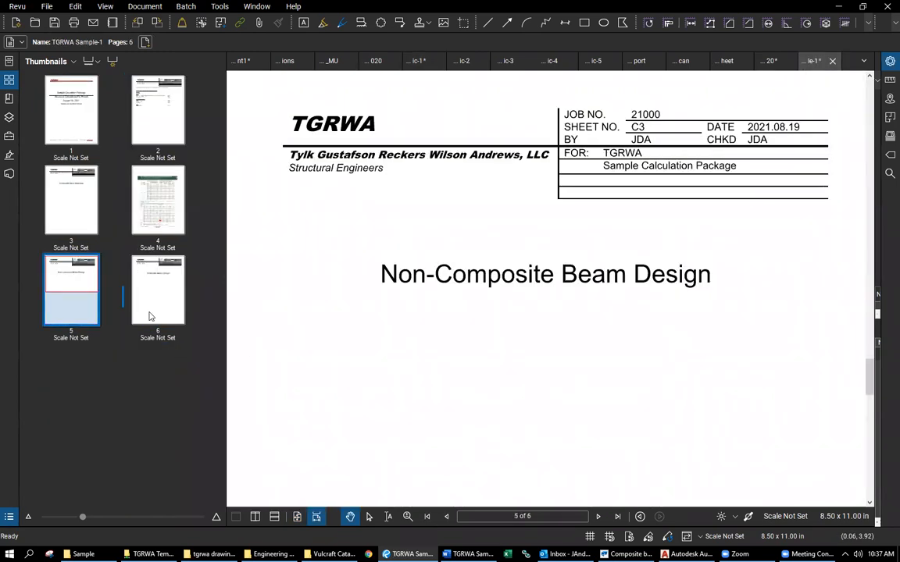
right_click(117, 315)
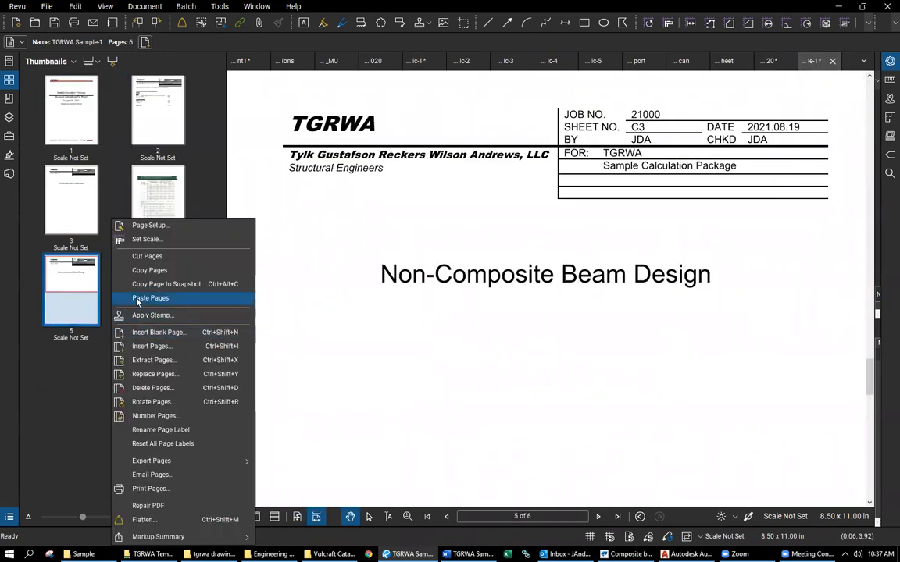
click(178, 275)
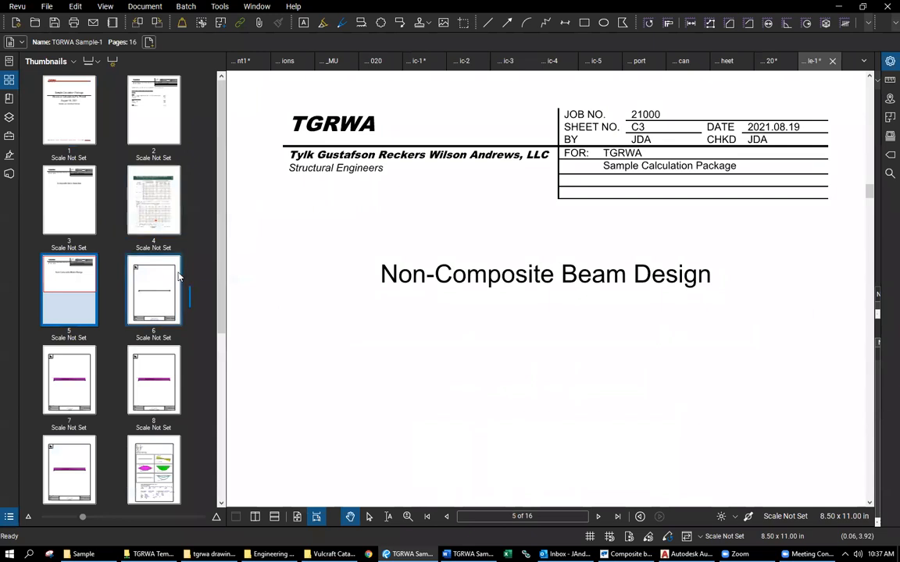
Save and close the marked-up Pages from Vulcraft Deck - 2020 document.
click(772, 60)
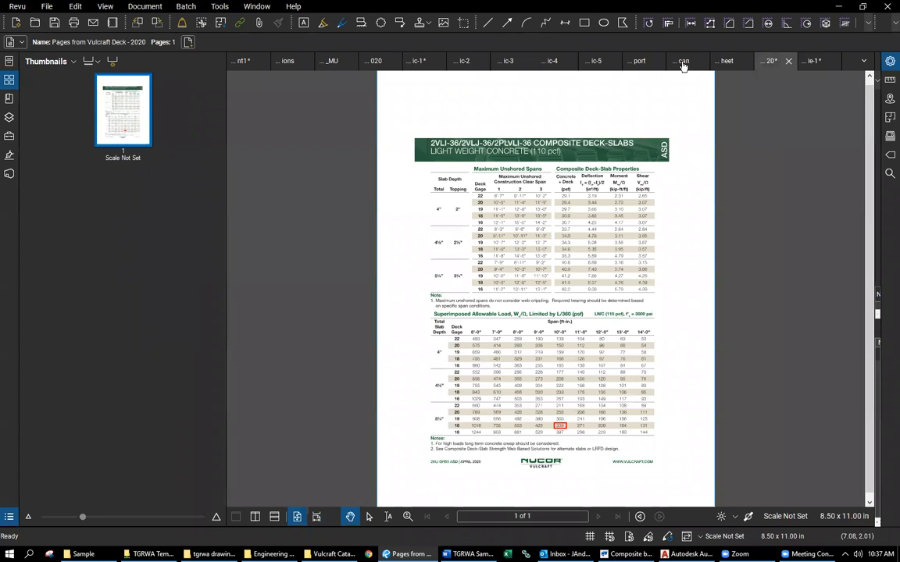
click(46, 6)
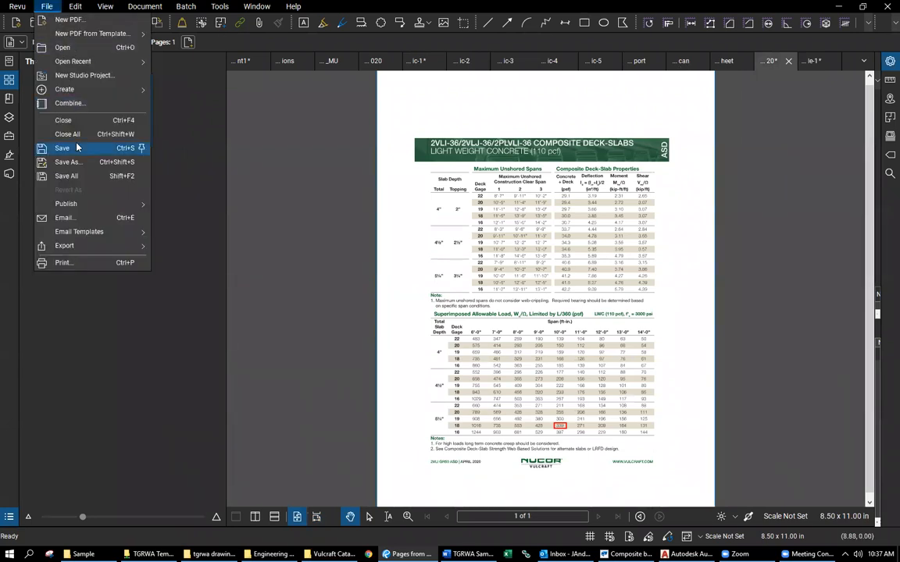
click(76, 147)
click(791, 65)
Save and close the RISA-2D Graphic-1 document.
click(436, 62)
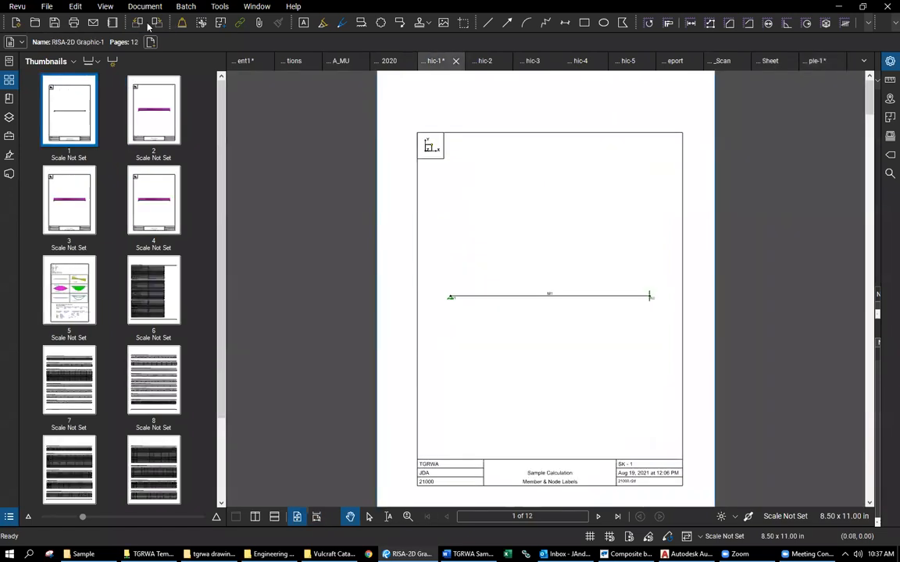
click(46, 6)
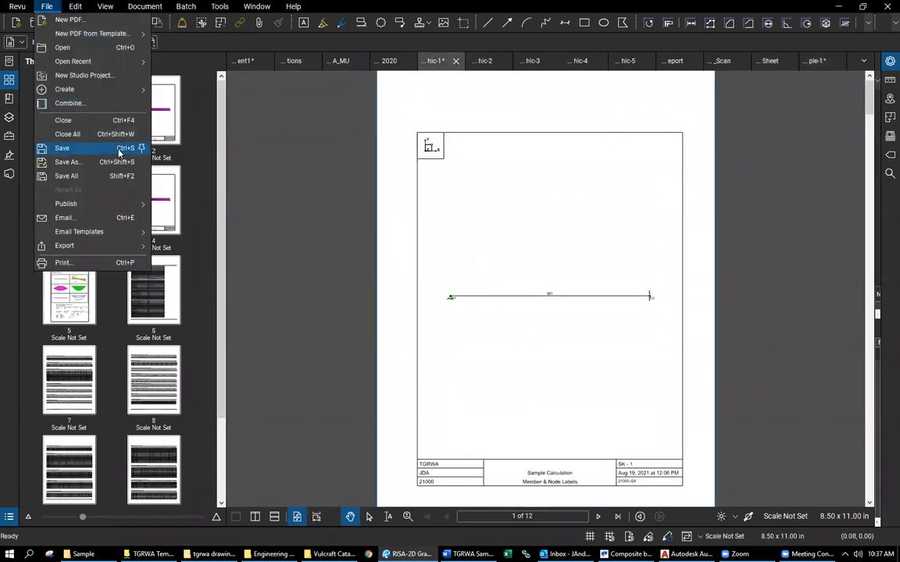
click(120, 149)
click(456, 61)
Close the RISA-2D Graphic-2, Graphic-3, Graphic-4, Graphic-5 and RISA-2D Report documents.
click(474, 63)
click(499, 61)
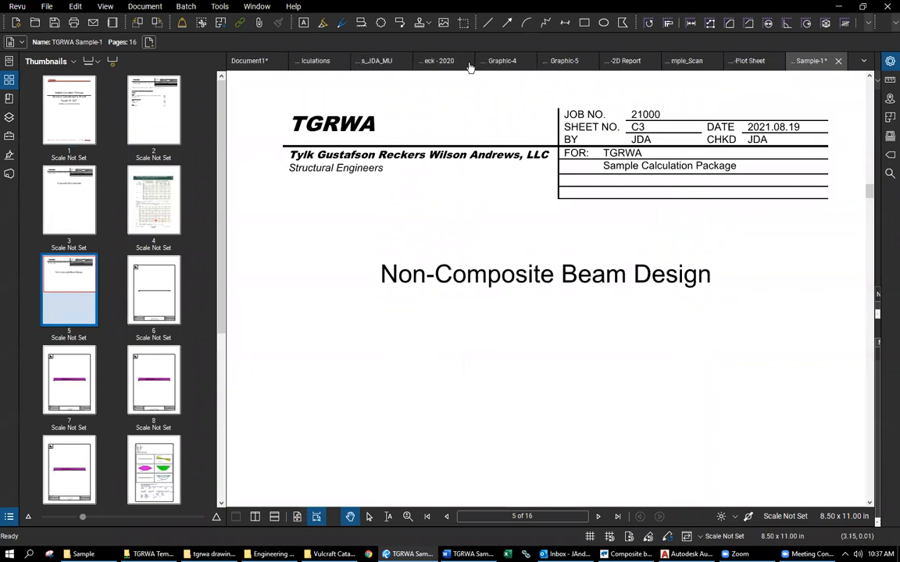
click(502, 62)
click(526, 60)
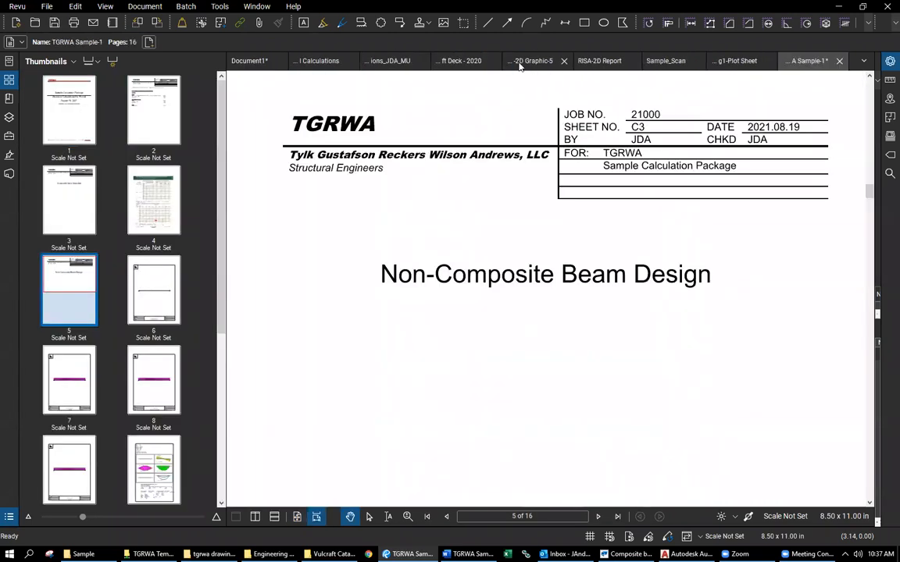
click(563, 64)
click(564, 62)
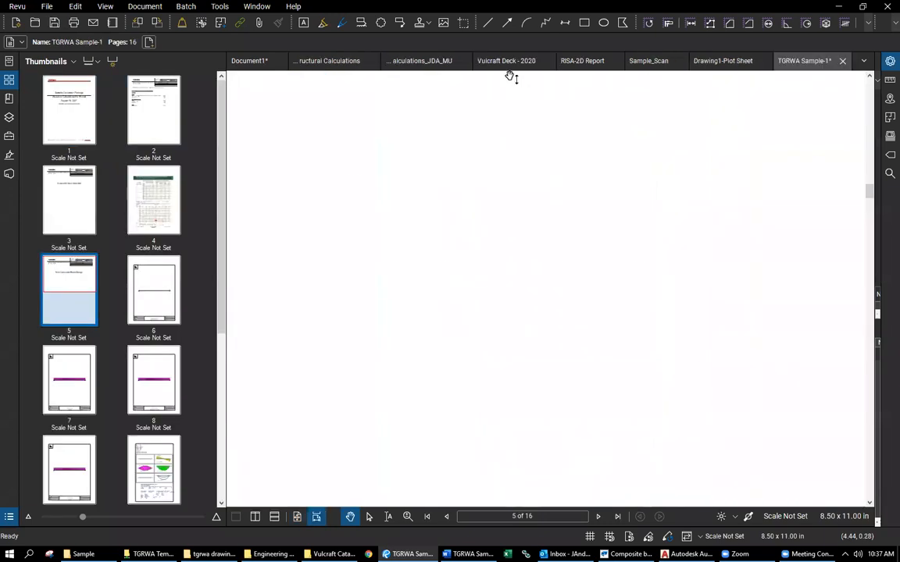
click(583, 62)
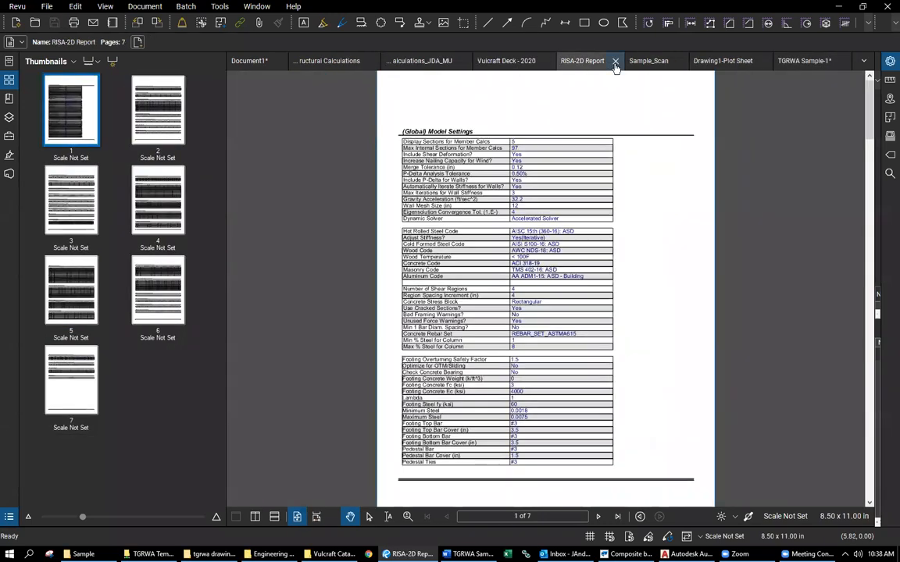
click(615, 62)
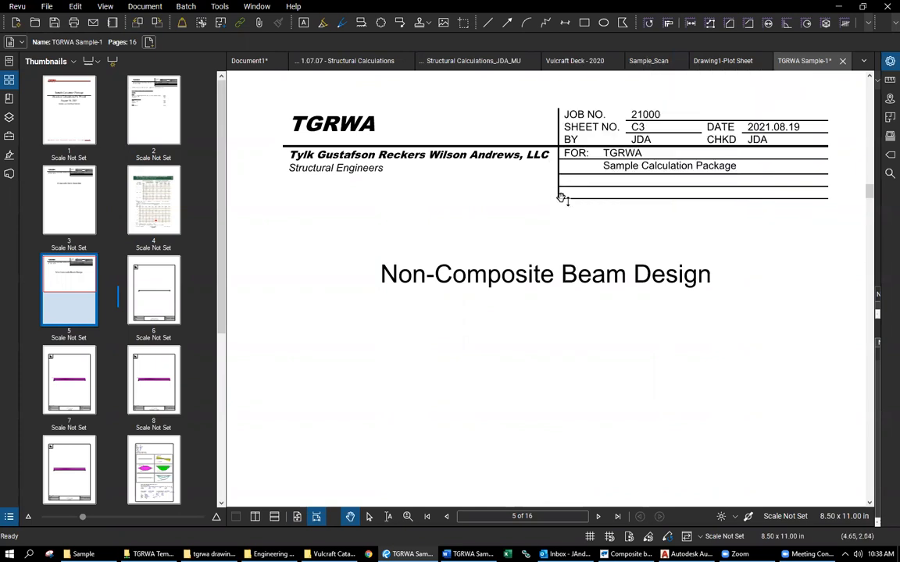
Copy both handwritten pages of Sample_Scan and paste them after page 2 of TGRWA Sample-1.
click(647, 60)
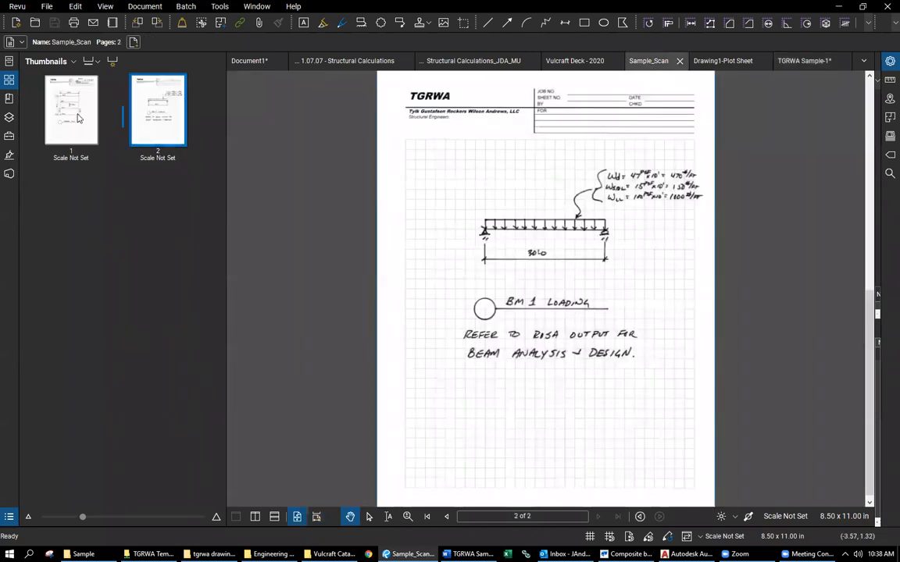
click(81, 121)
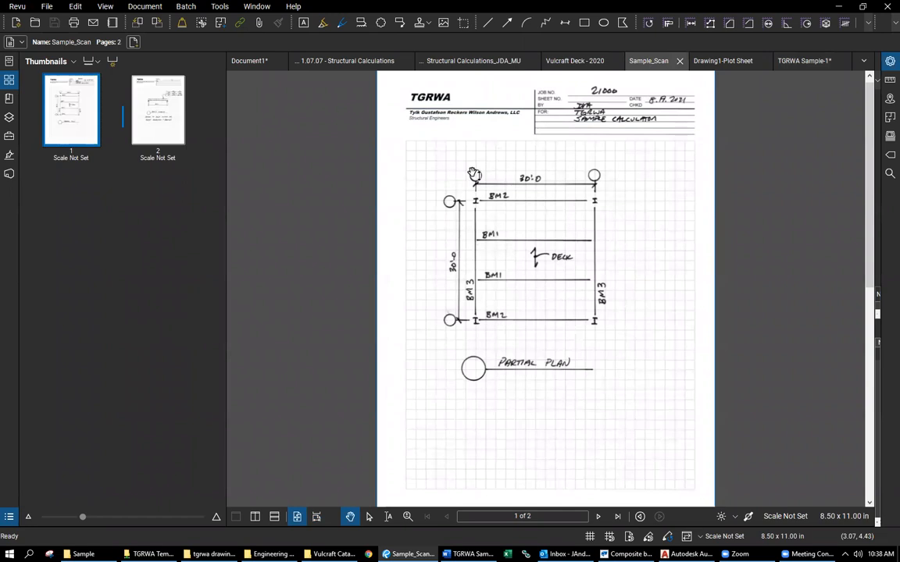
click(158, 125)
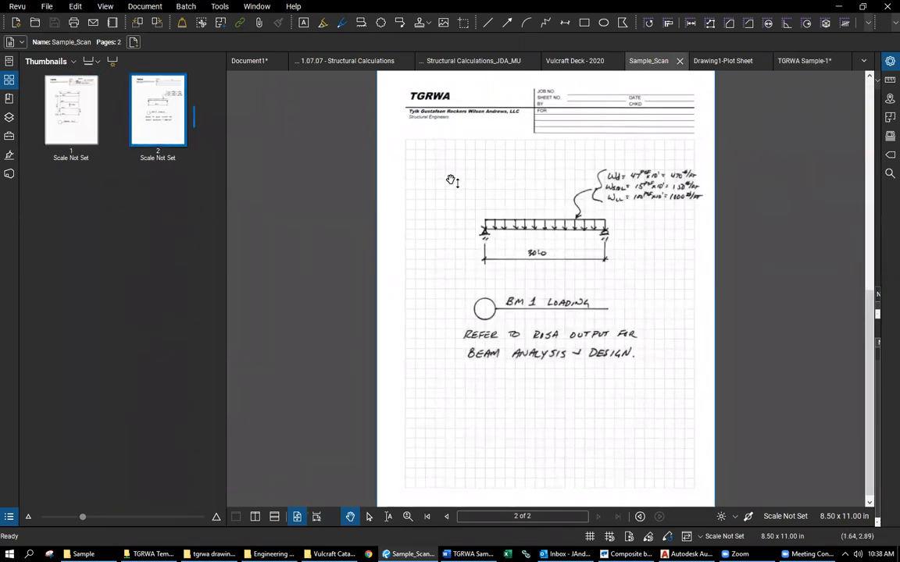
click(63, 126)
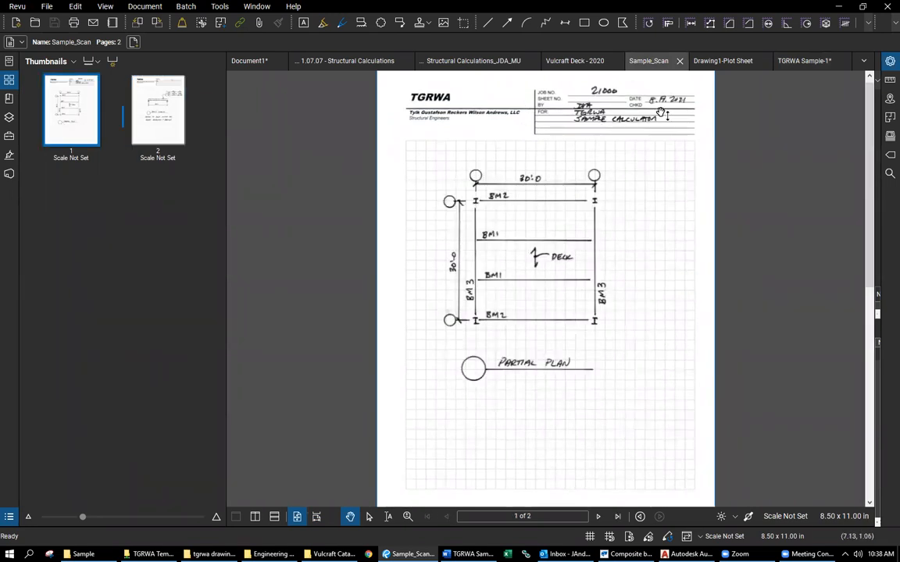
drag(173, 152, 174, 130)
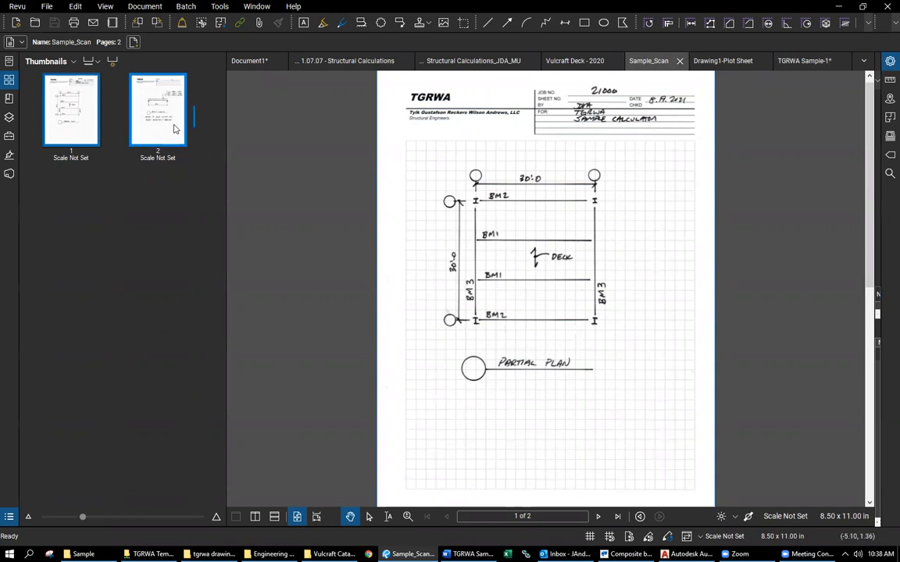
right_click(175, 126)
click(222, 175)
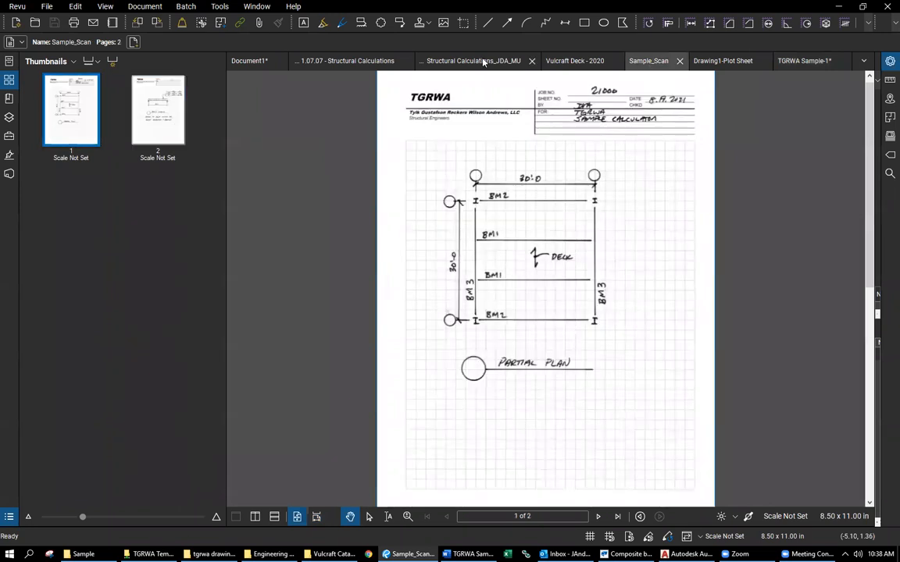
click(821, 61)
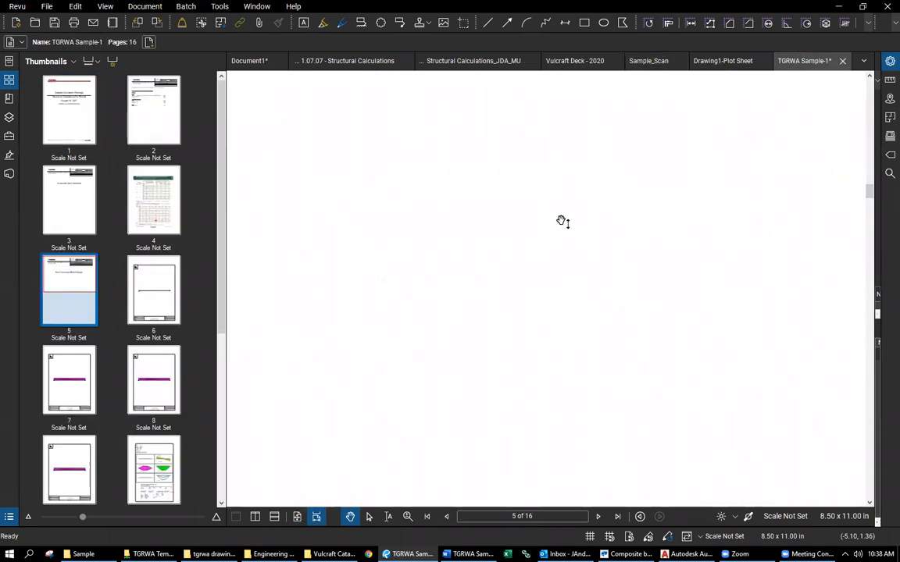
right_click(185, 125)
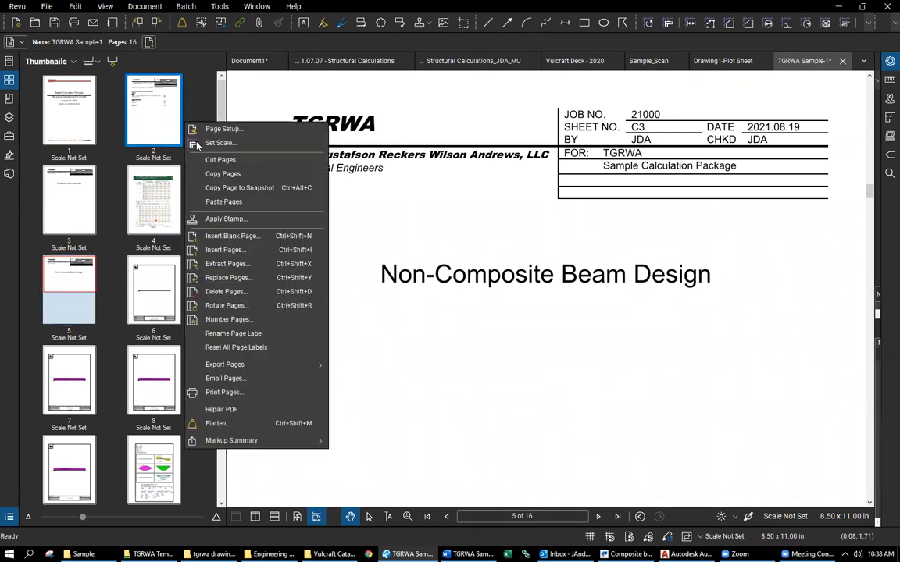
click(224, 201)
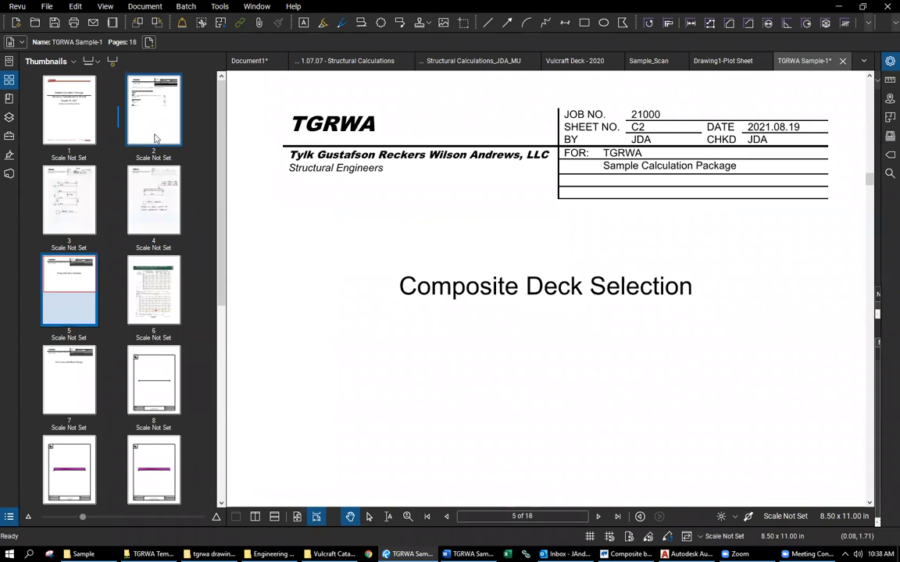
Check the page order of TGRWA Sample-1, from the design criteria on page 2 through the Composite Beam Design sheet.
click(142, 125)
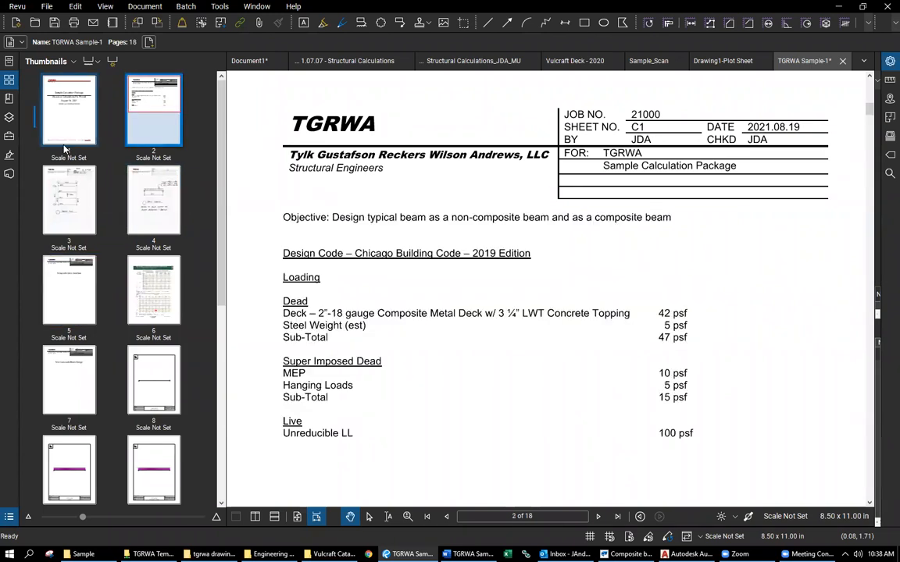
click(79, 188)
click(155, 194)
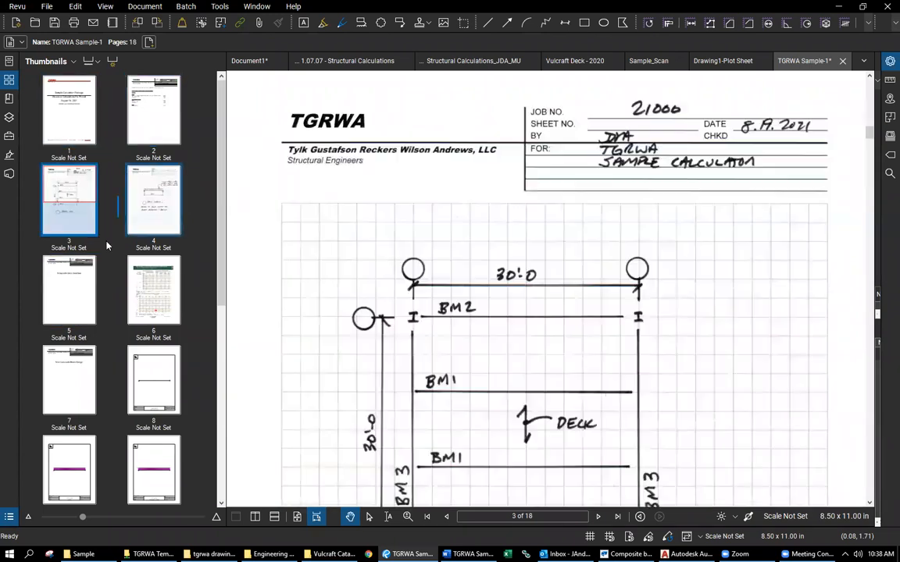
click(66, 293)
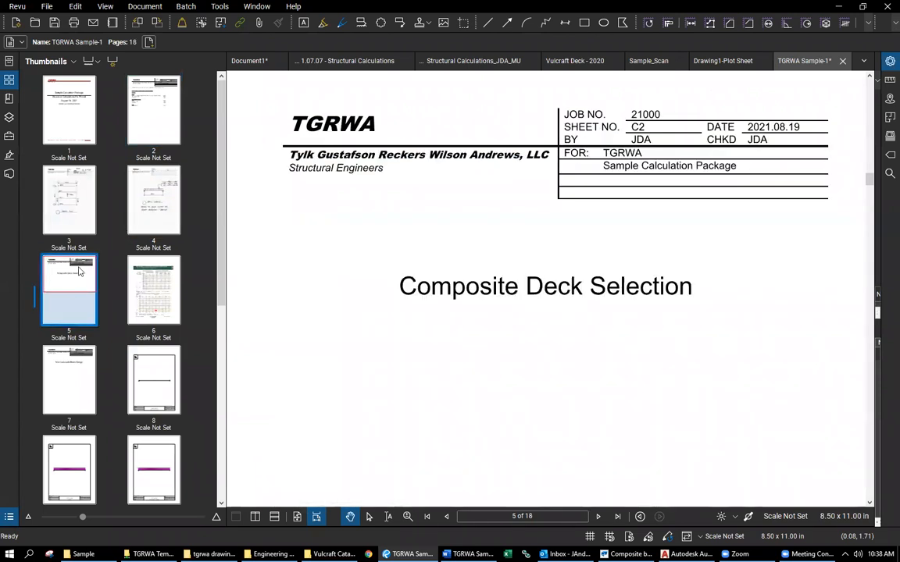
click(166, 303)
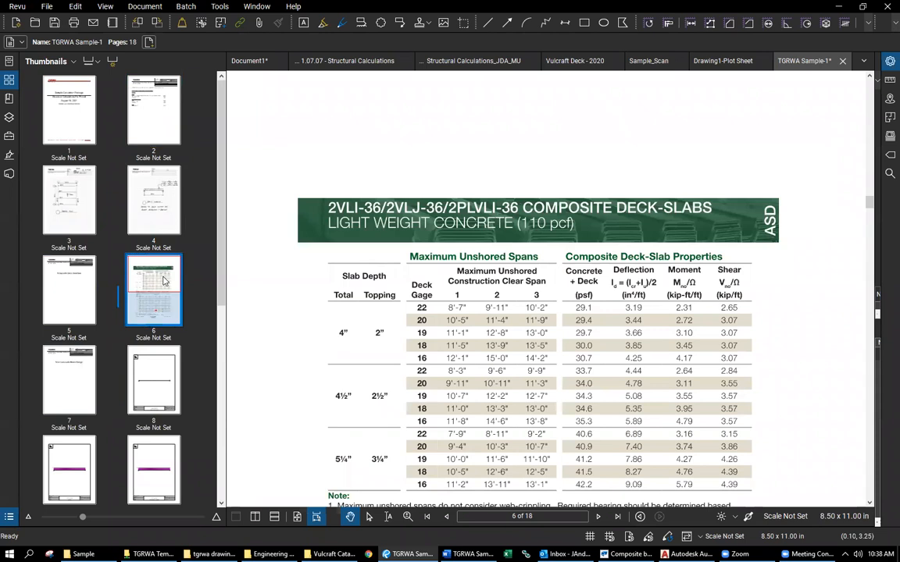
click(85, 374)
scroll(149, 286, down, 5)
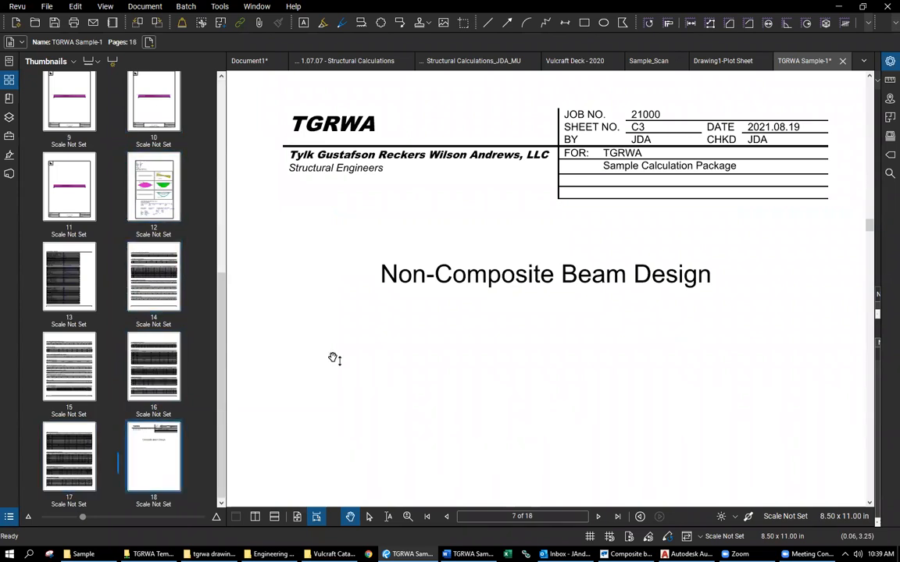
key(End)
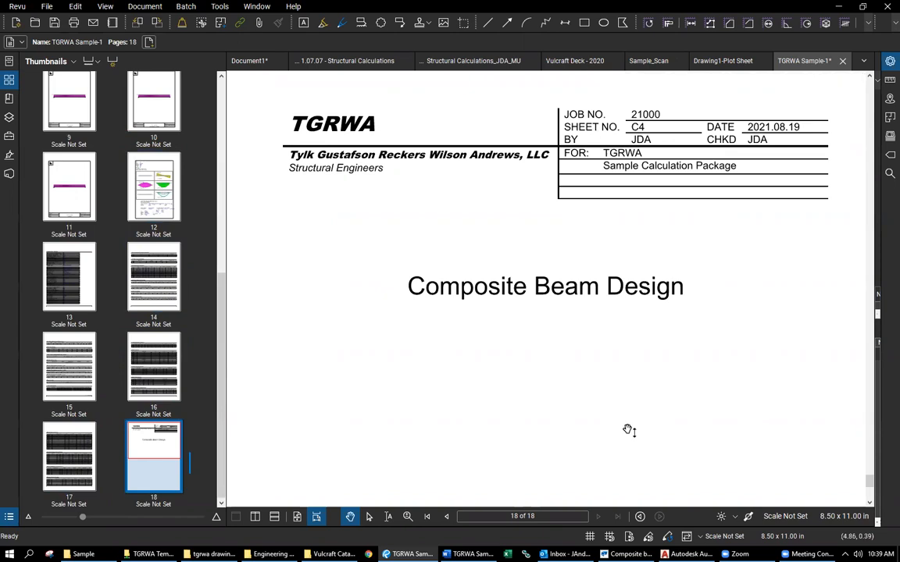
Switch to Tekla Tedds and check that TGRWA_TEDDS_20210618.tet is set as the default document template, leaving the options unchanged.
click(625, 554)
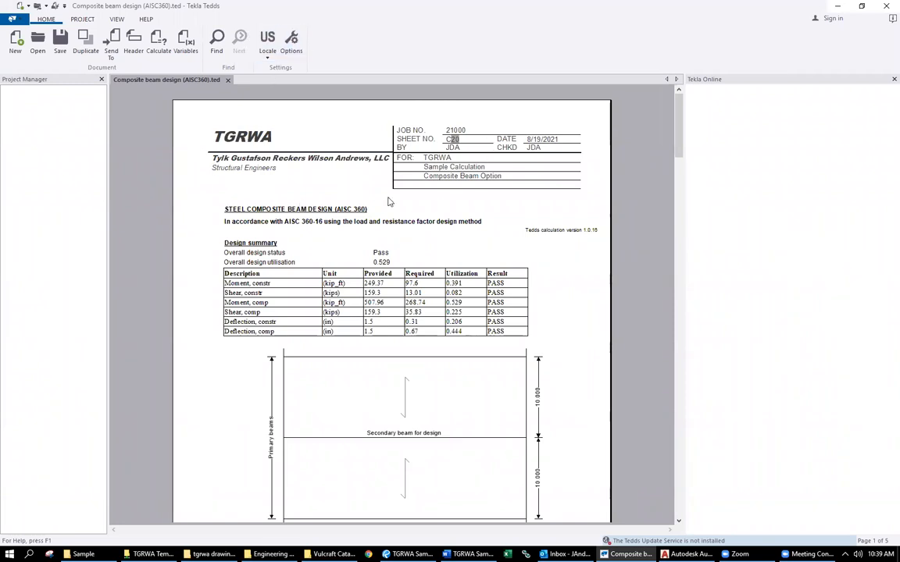
click(293, 42)
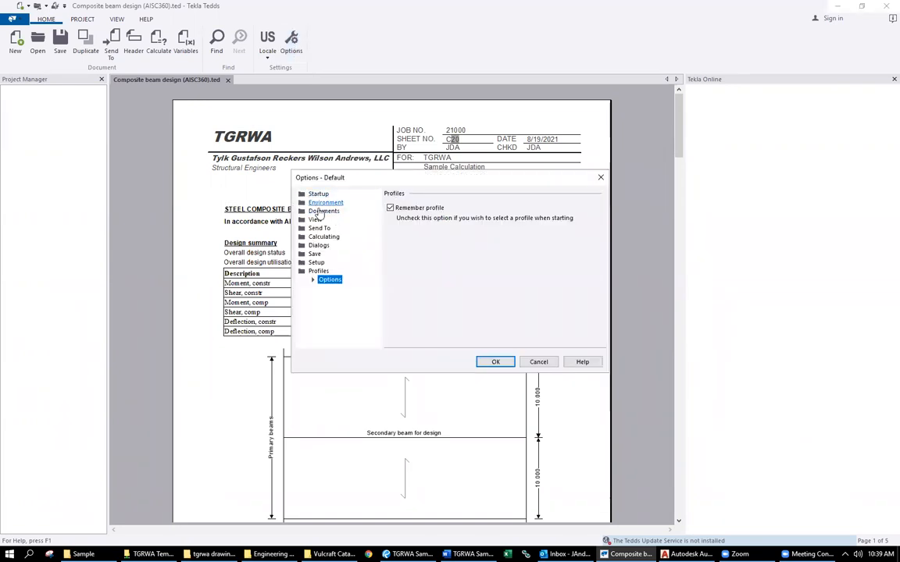
click(323, 211)
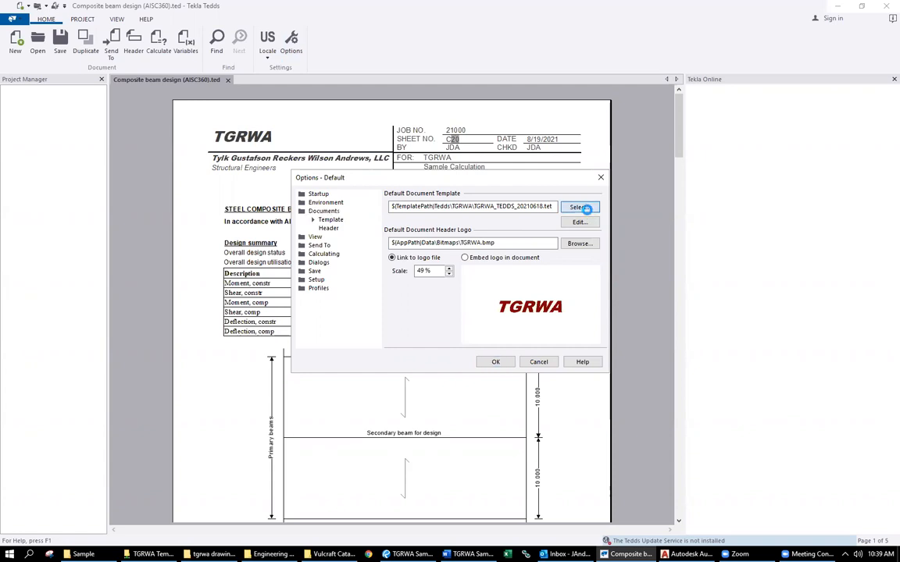
click(582, 208)
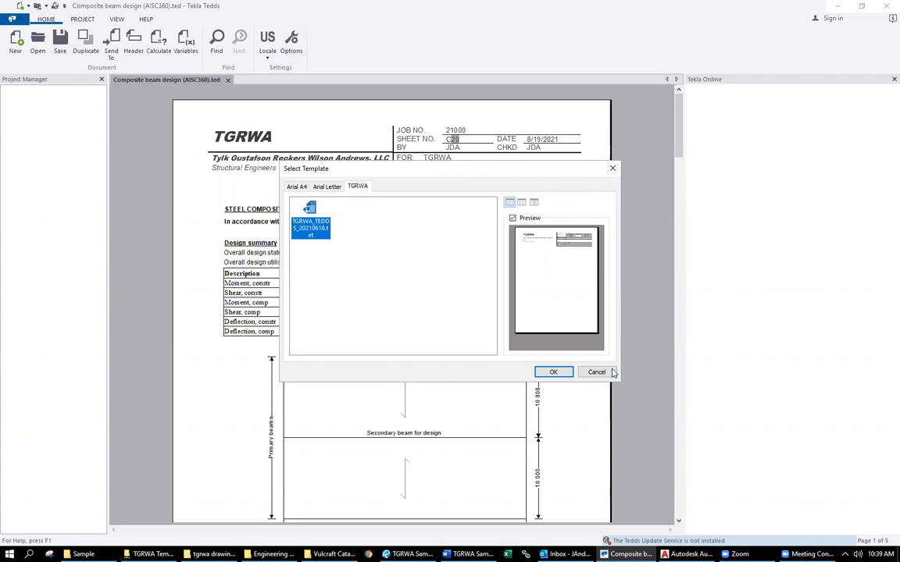
click(552, 372)
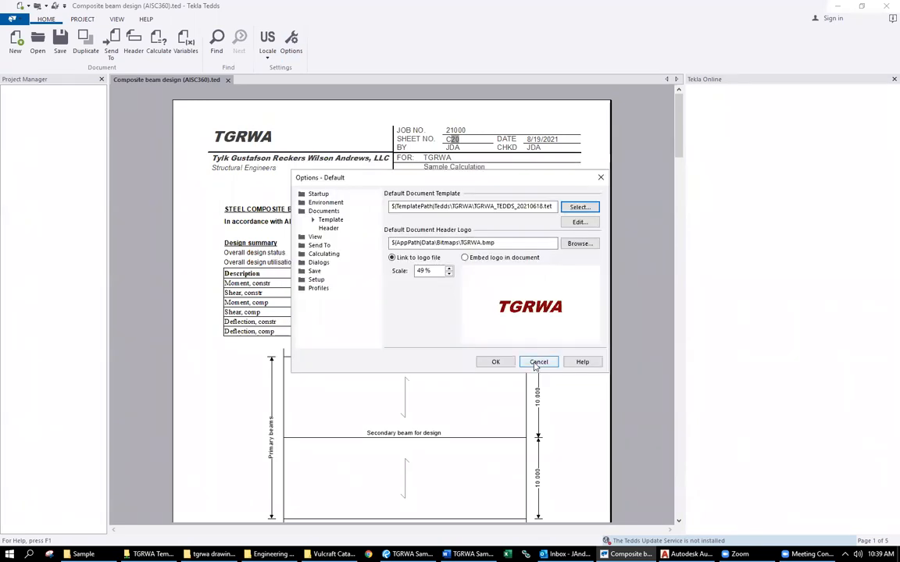
click(538, 363)
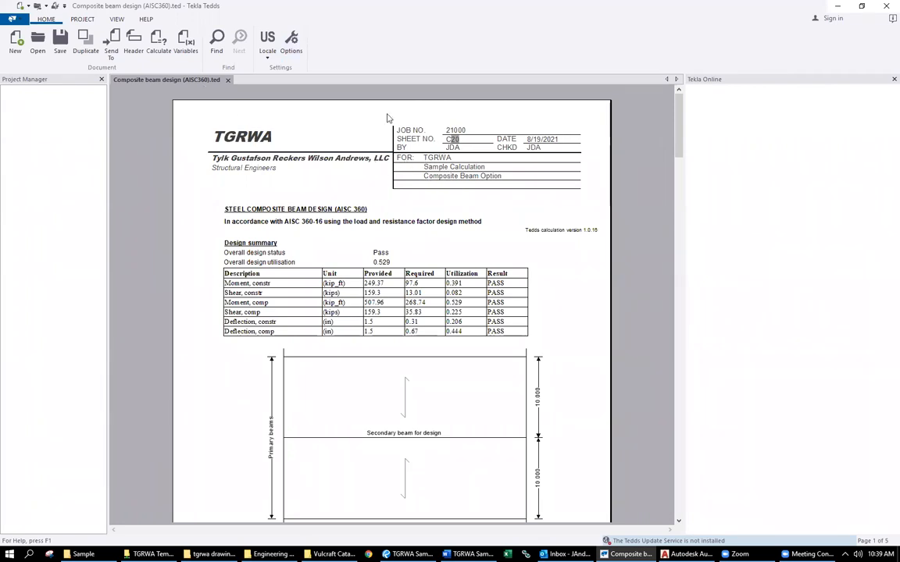
Review the calculation's header properties, including client, project, structure, job number, date, prefix and start page number.
click(133, 43)
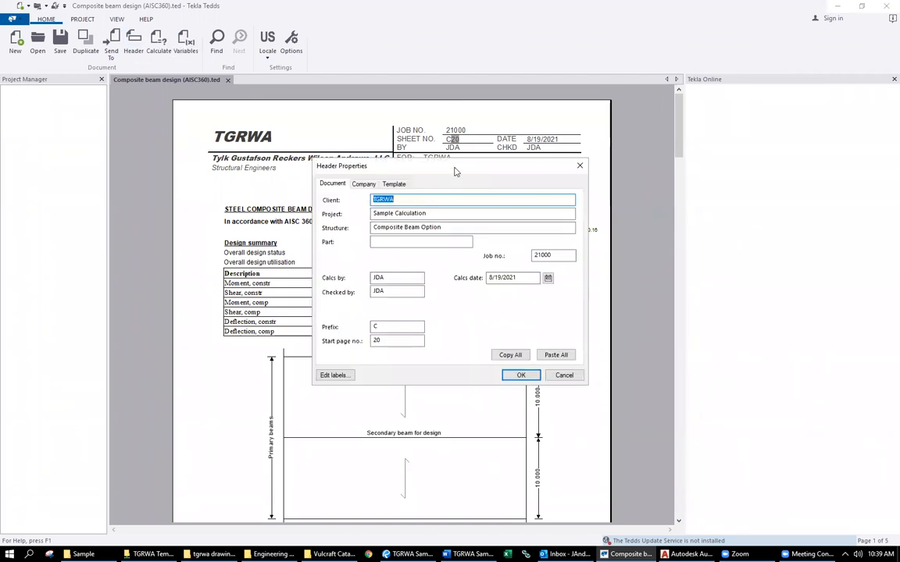
drag(456, 170, 454, 278)
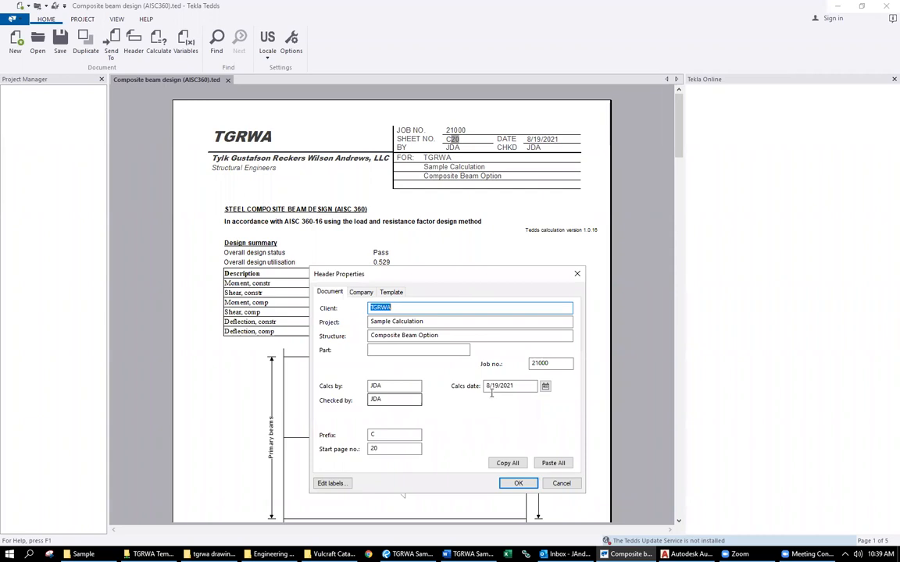
click(553, 363)
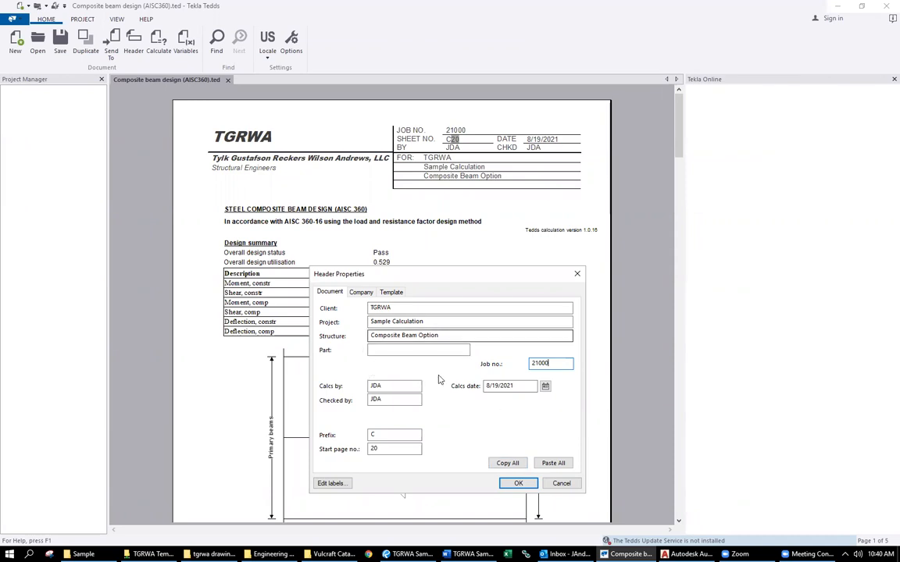
click(518, 483)
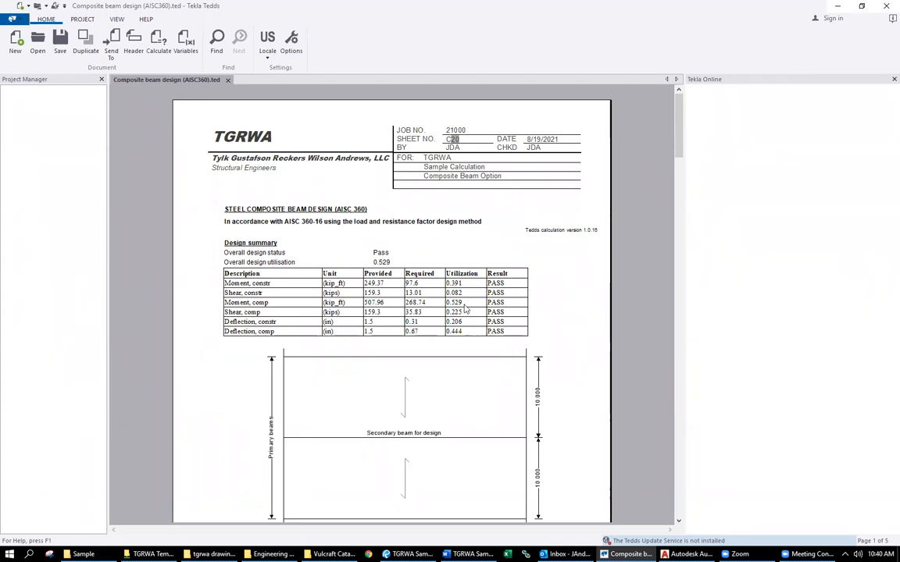
Print all pages of the composite beam calculation to Bluebeam PDF as Composite beam design (AISC360).pdf in the Sample folder.
scroll(466, 325, down, 15)
scroll(452, 261, up, 15)
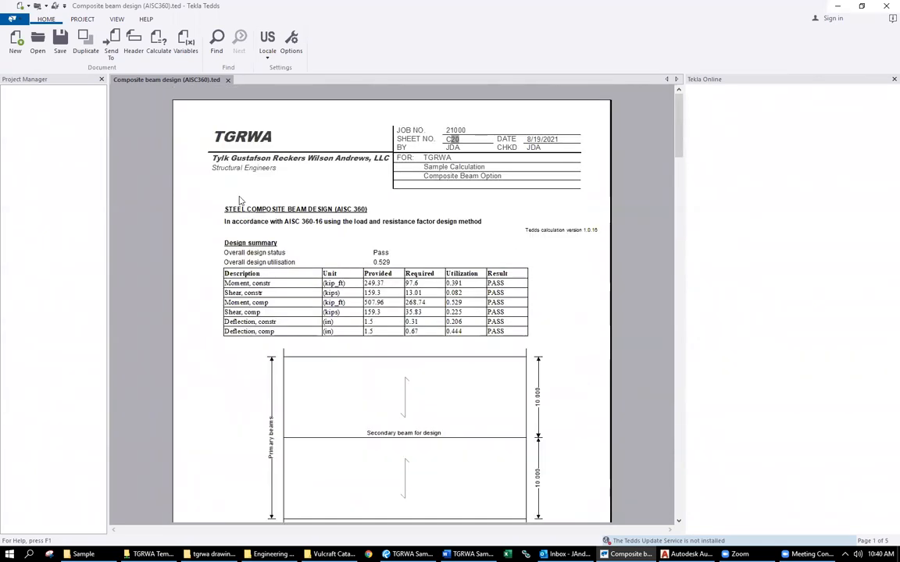
click(21, 21)
click(60, 204)
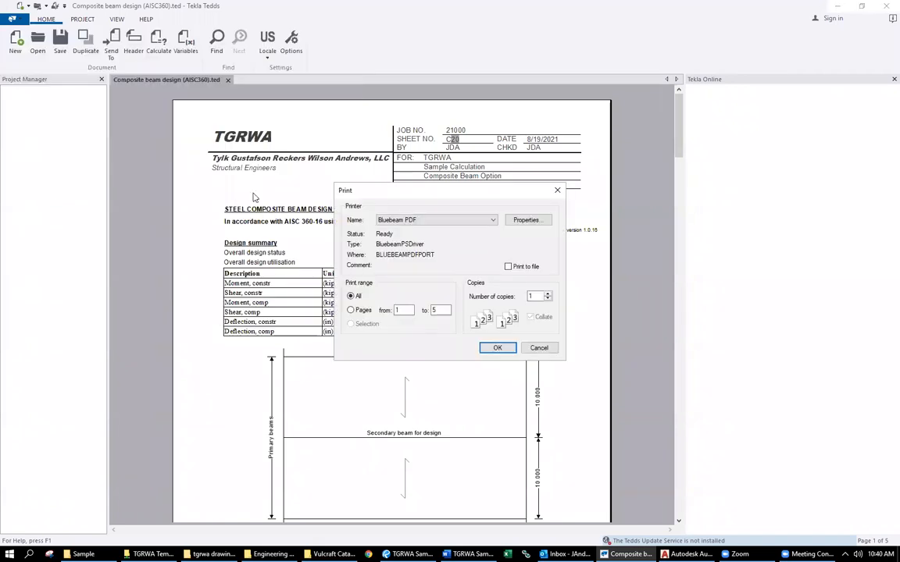
click(497, 348)
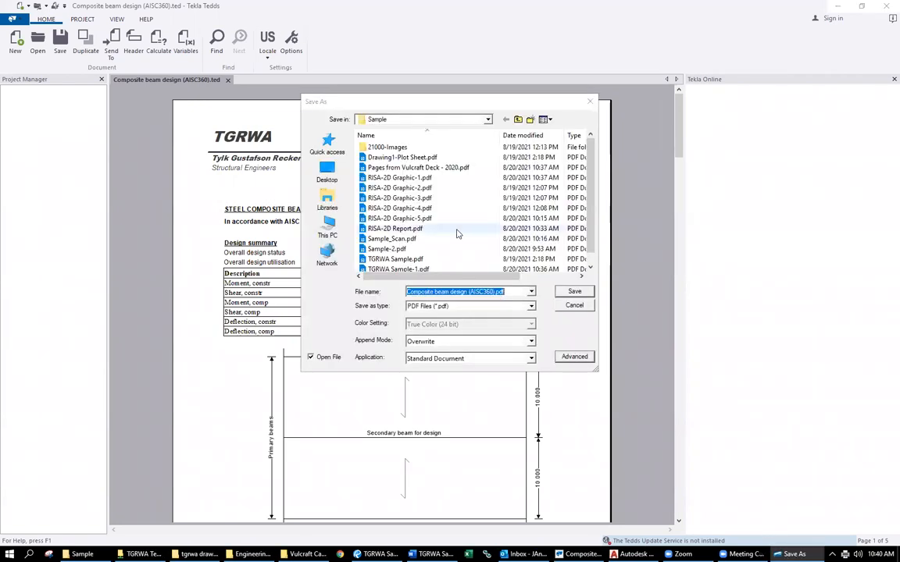
click(576, 291)
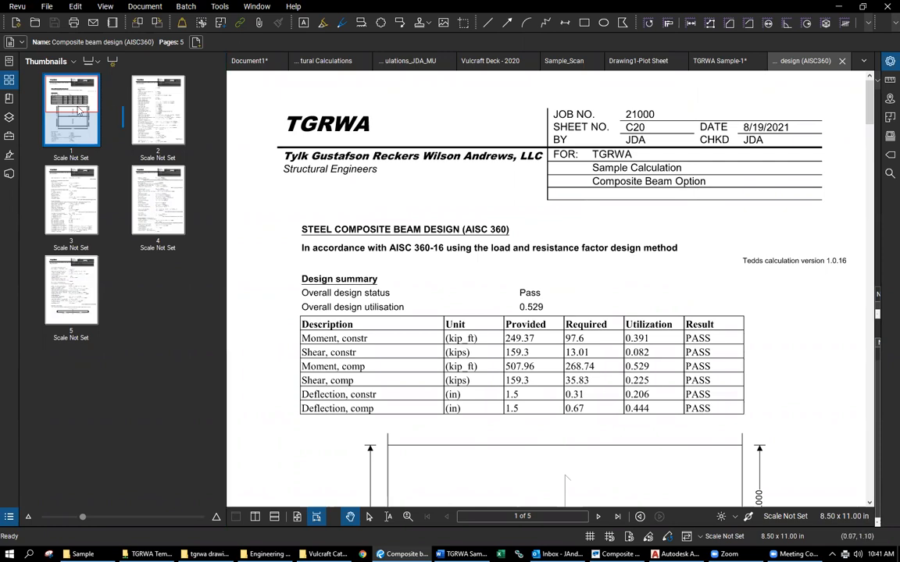
Copy all five pages of Composite beam design (AISC360) and paste them after page 18 of TGRWA Sample-1.
shift+click(71, 289)
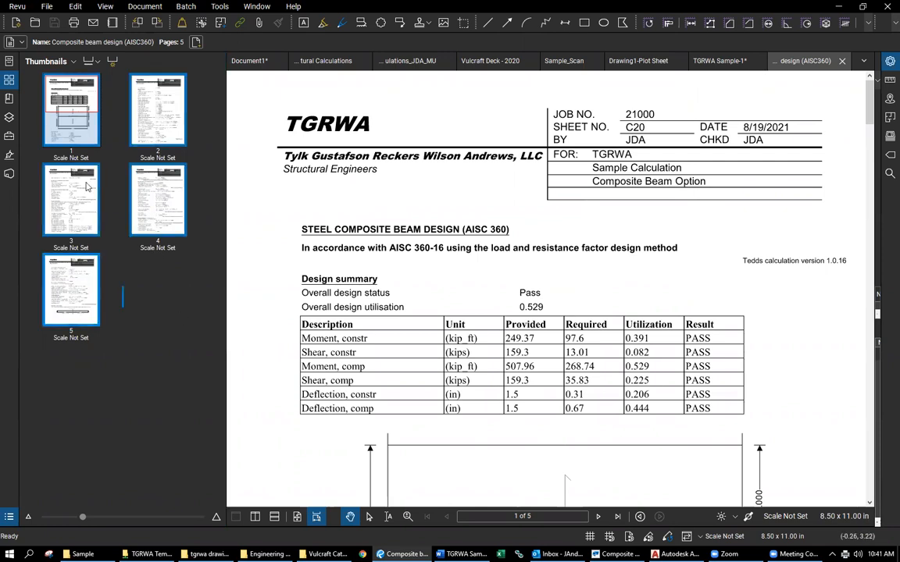
right_click(74, 123)
click(111, 175)
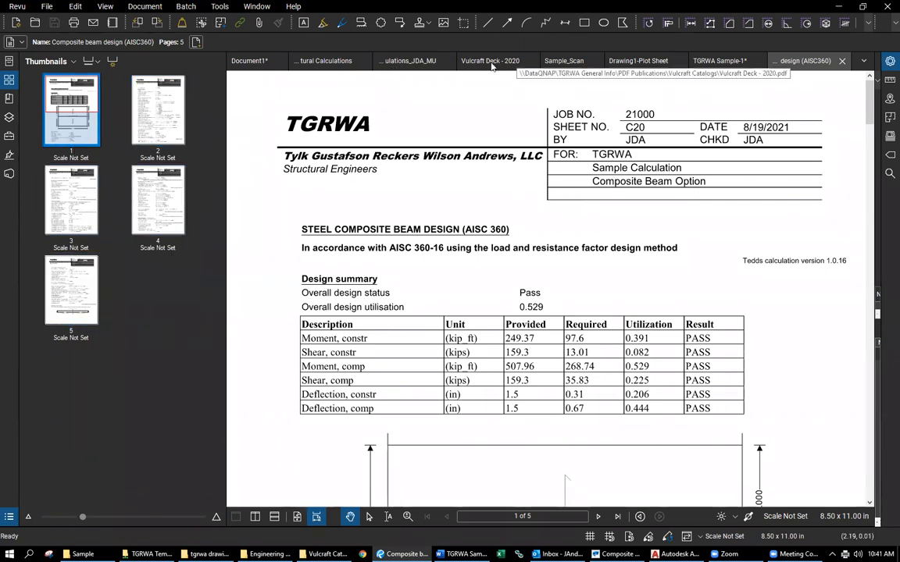
click(717, 61)
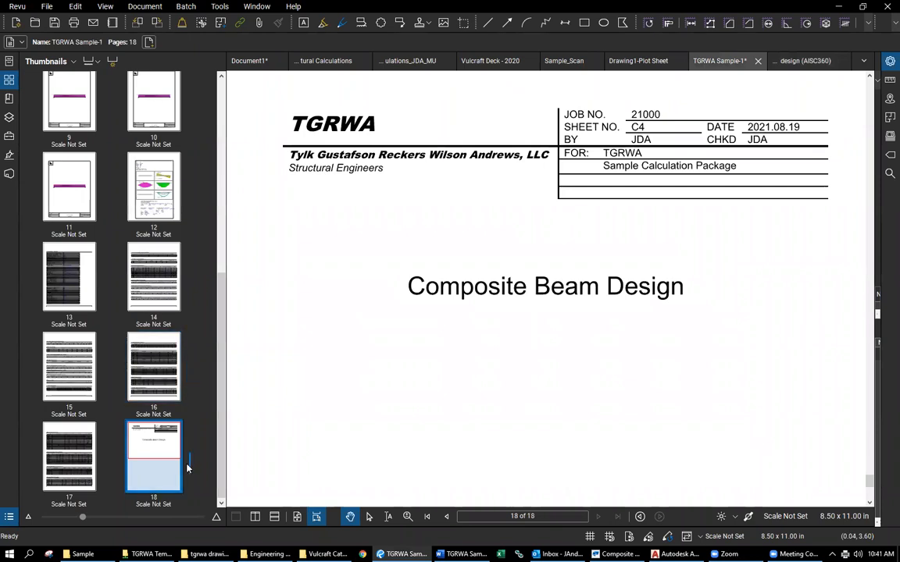
right_click(188, 467)
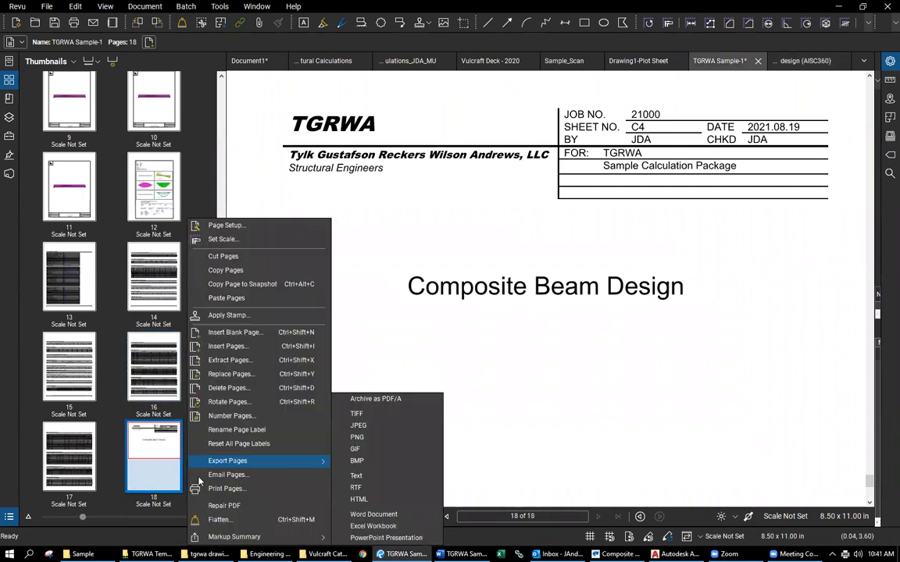
click(226, 299)
Check the inserted composite beam pages in TGRWA Sample-1, and close the Composite beam design (AISC360) document.
scroll(194, 309, down, 3)
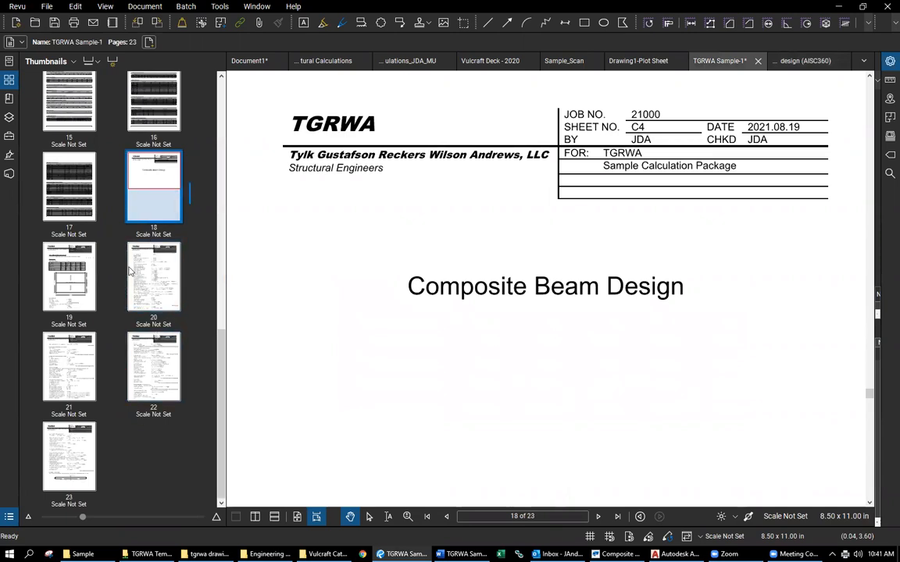
scroll(407, 275, up, 5)
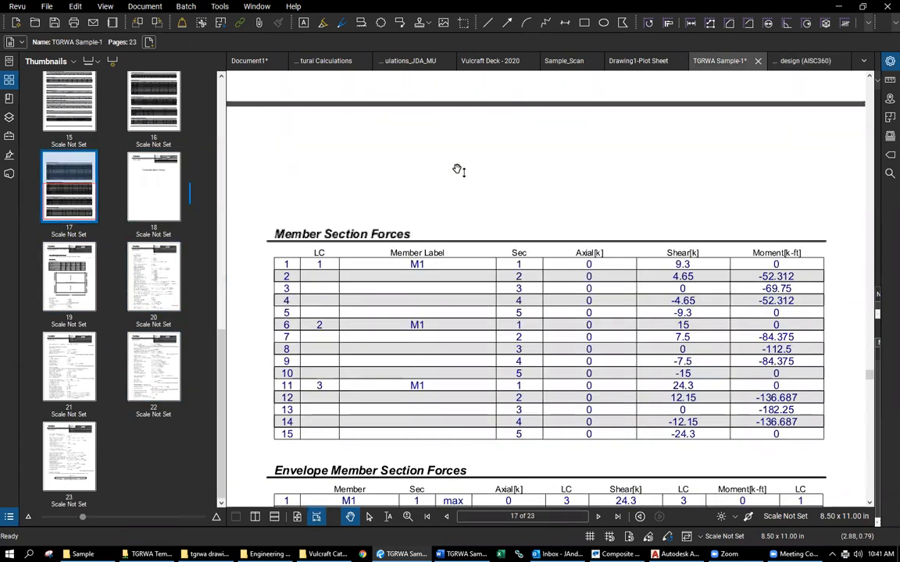
scroll(459, 171, up, 5)
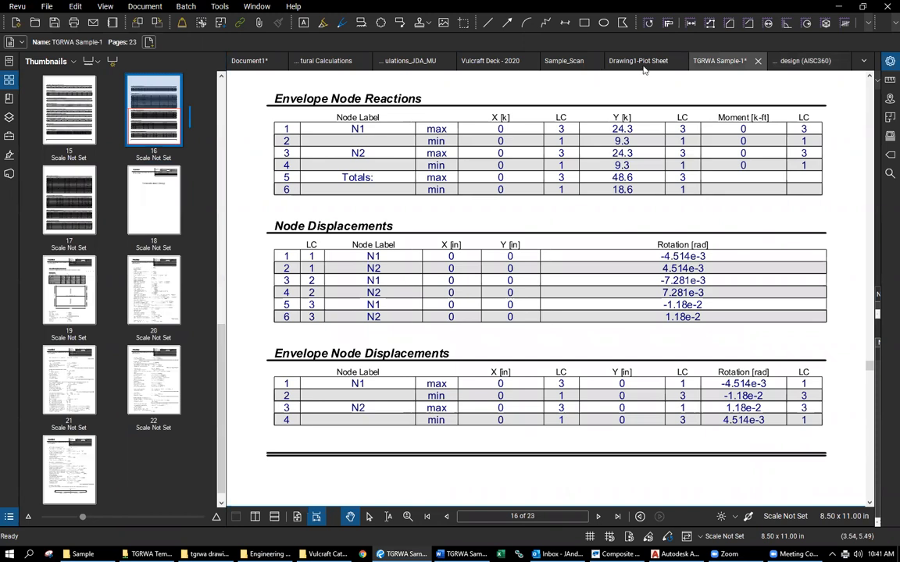
click(824, 61)
click(842, 61)
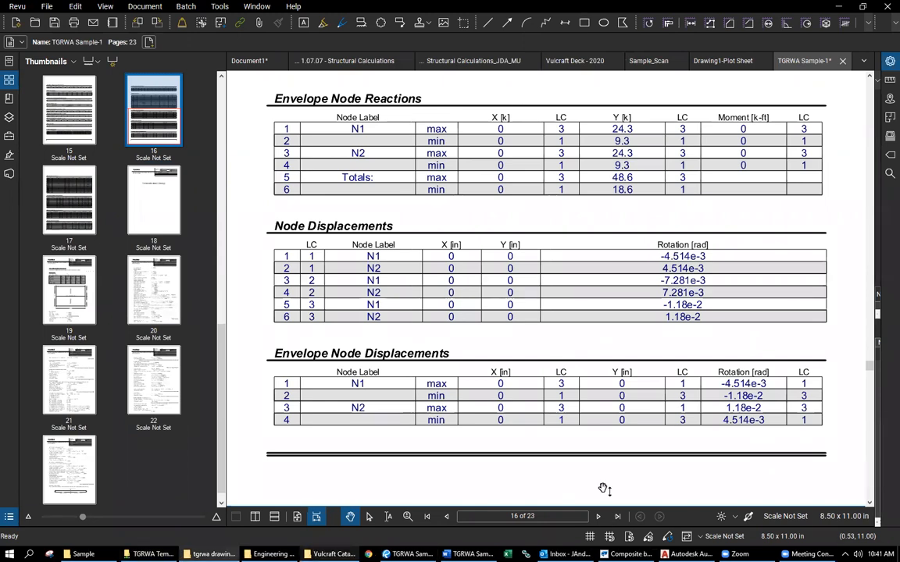
Switch to File Explorer and locate TGRWA CALC SHEET.dwg in the tgrwa drawings folder.
mouse_move(0, 189)
mouse_down()
mouse_move(416, 189)
mouse_move(500, 205)
mouse_up()
click(543, 201)
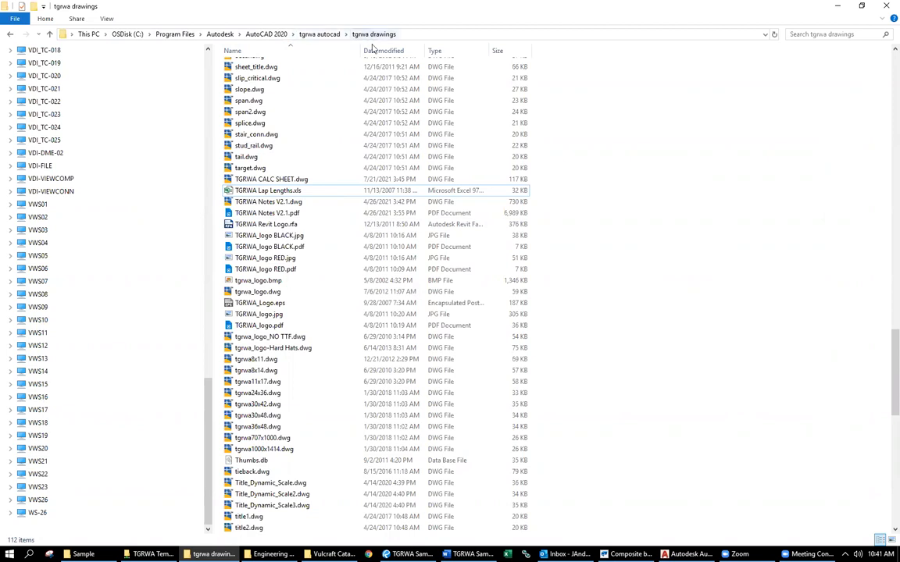
click(285, 184)
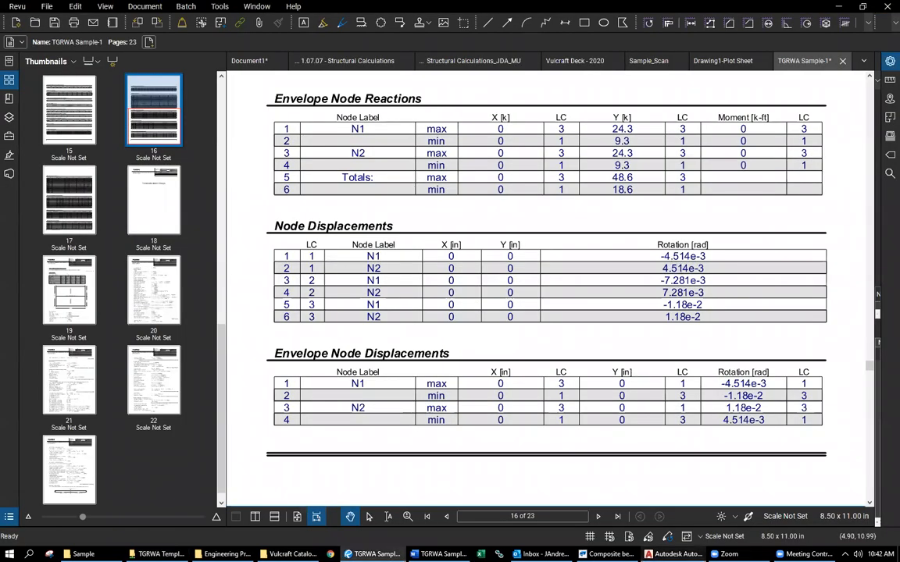
Switch to AutoCAD and examine the title block and composite deck detail on Drawing1's Plot Sheet layout, then minimize AutoCAD.
click(674, 554)
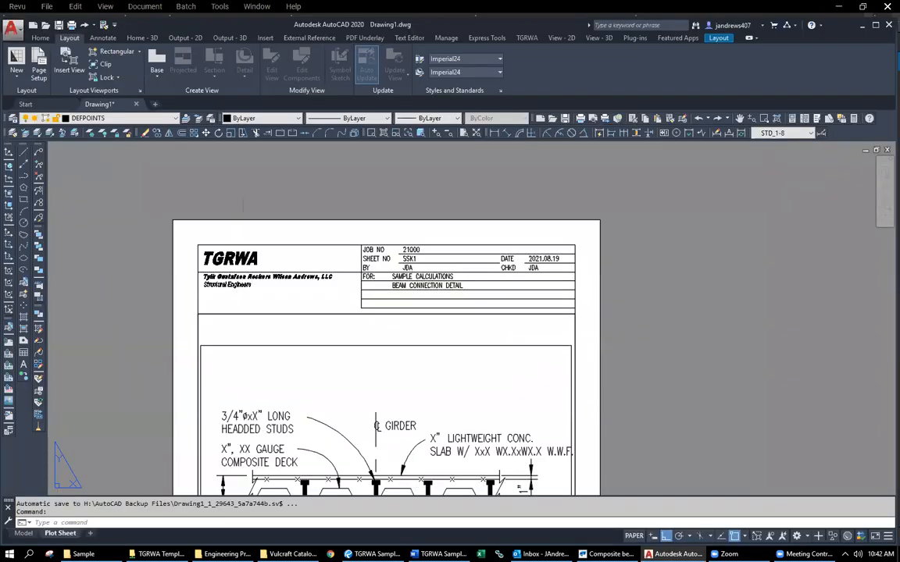
scroll(365, 278, down, 7)
scroll(377, 382, up, 5)
scroll(531, 336, down, 6)
scroll(498, 272, up, 3)
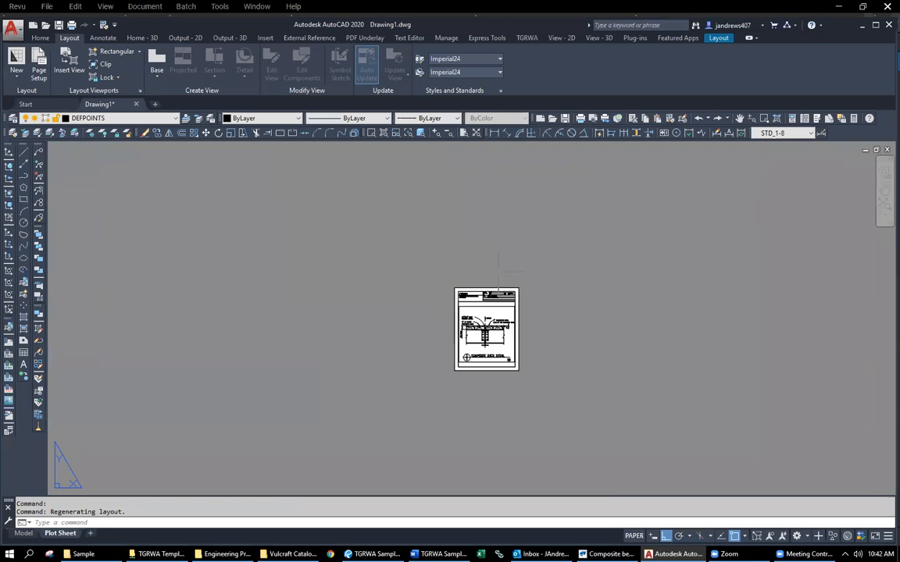
scroll(497, 270, up, 6)
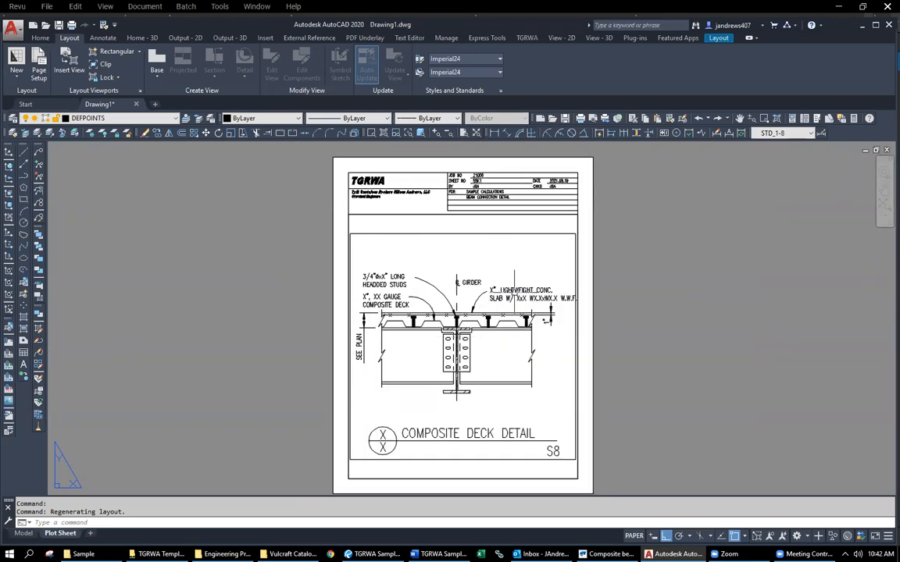
scroll(485, 167, up, 4)
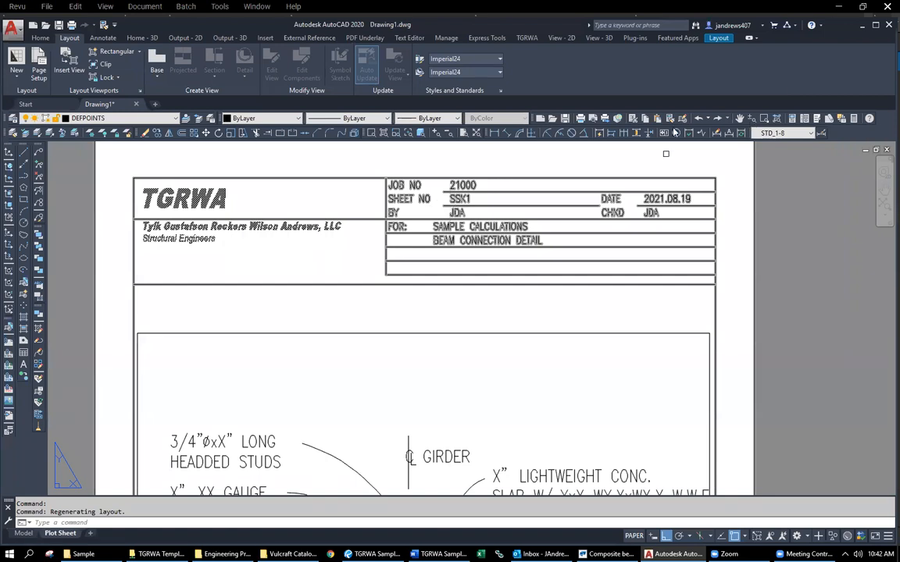
click(840, 6)
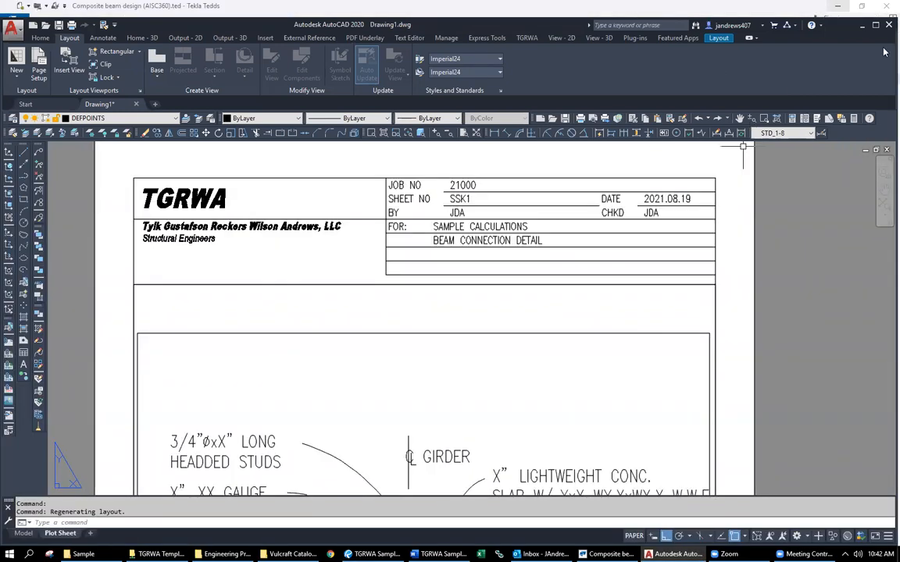
click(863, 27)
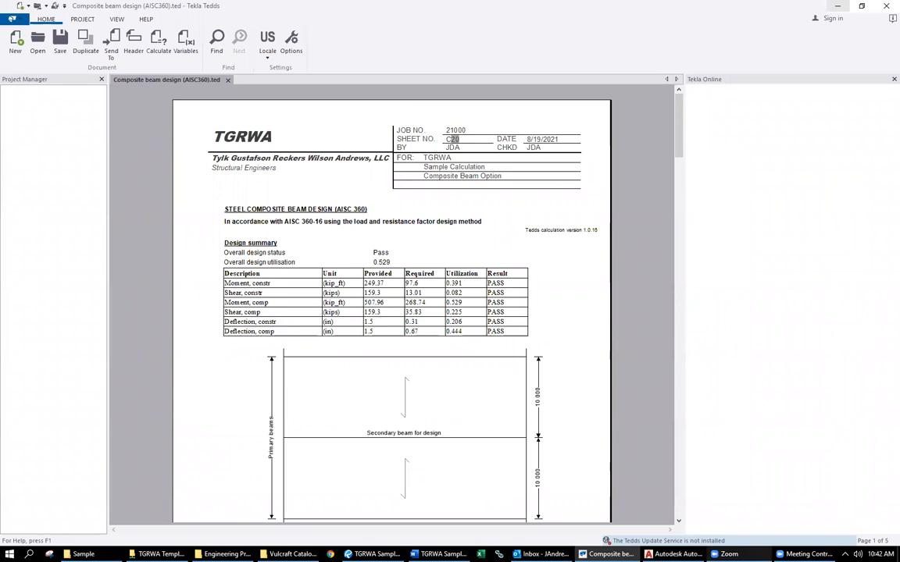
Switch to Bluebeam Revu, copy the Drawing1-Plot Sheet page and paste it into TGRWA Sample-1 with the composite beam pages.
click(386, 553)
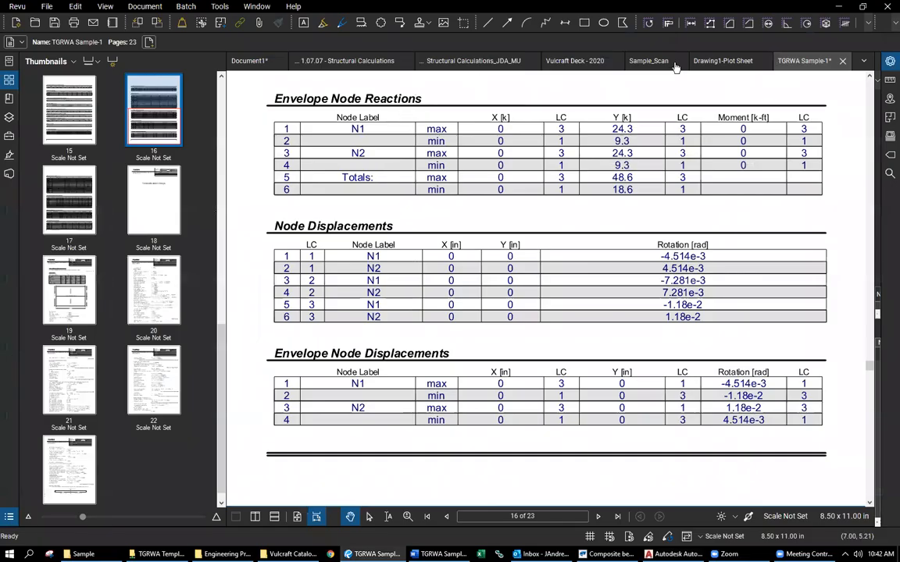
click(710, 63)
right_click(135, 130)
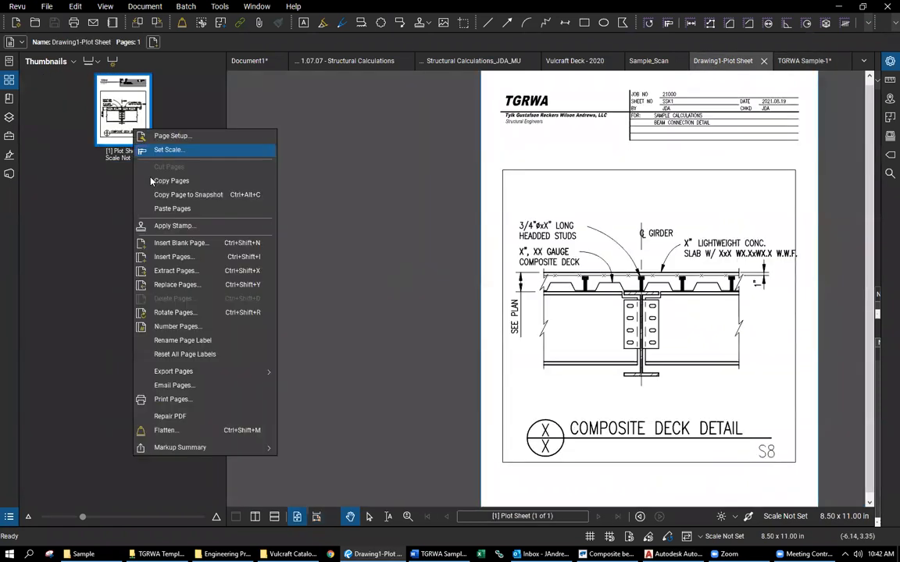
click(226, 181)
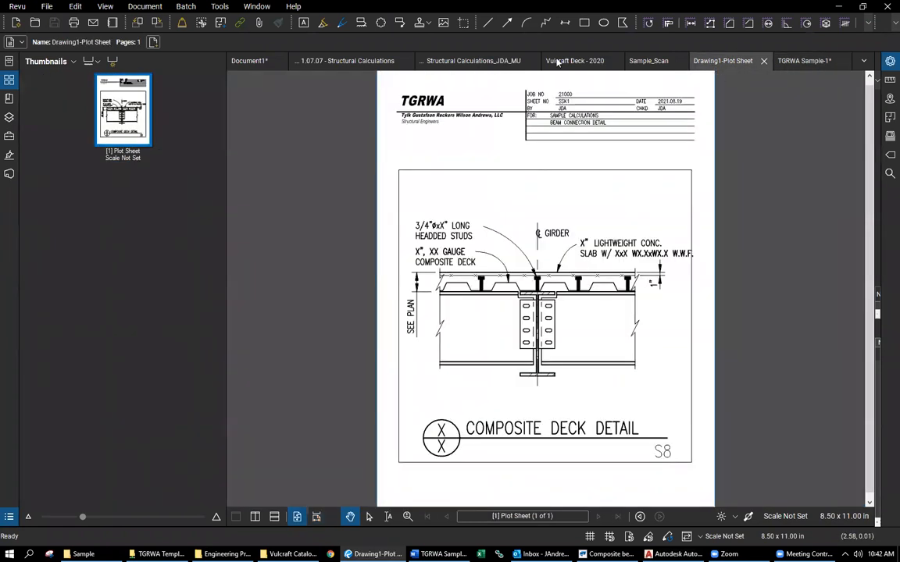
click(797, 66)
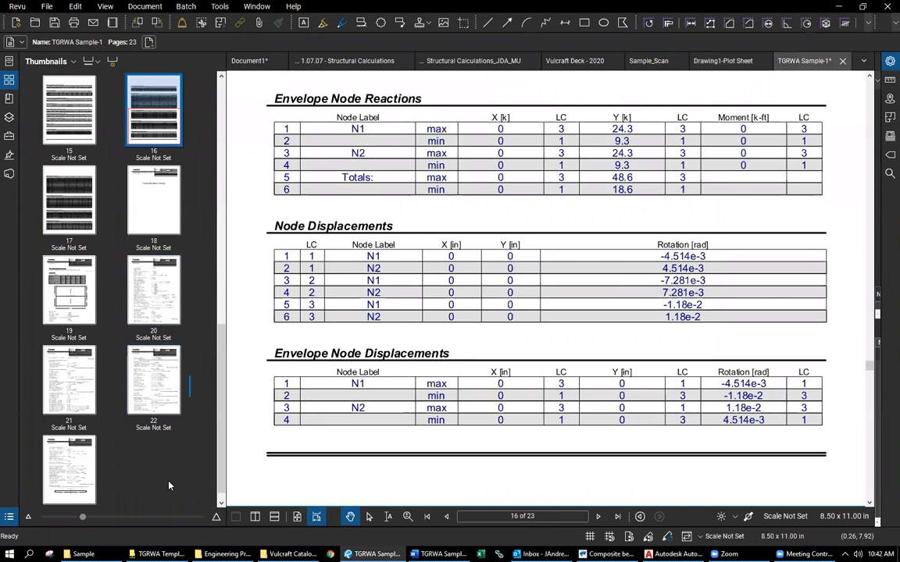
right_click(171, 369)
click(208, 298)
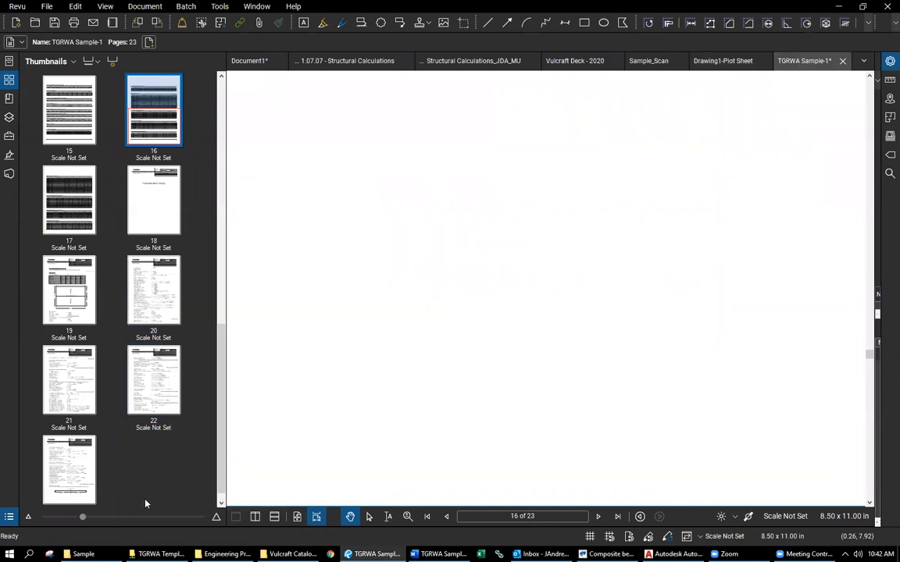
Save the TGRWA Sample-1 package with the pasted plot sheet page.
scroll(154, 473, up, 3)
scroll(148, 438, up, 10)
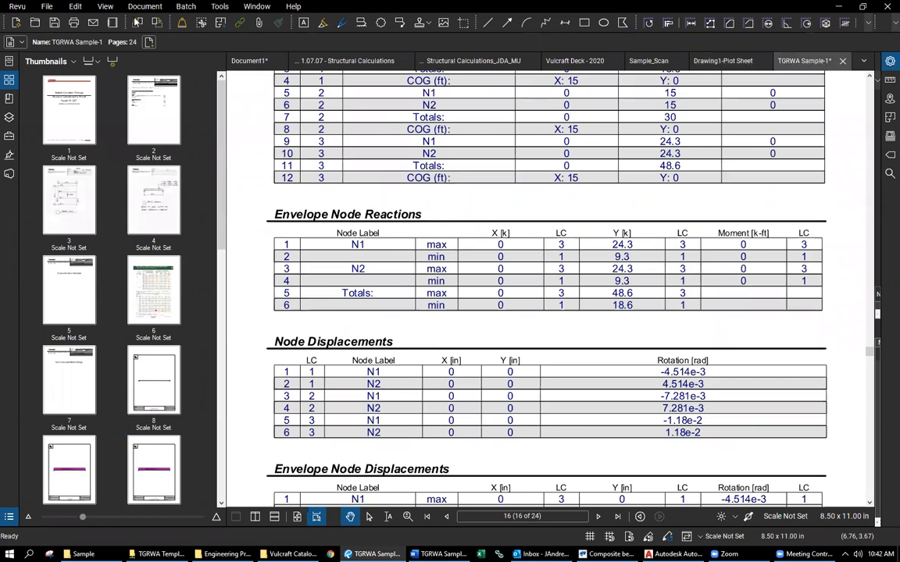
click(46, 7)
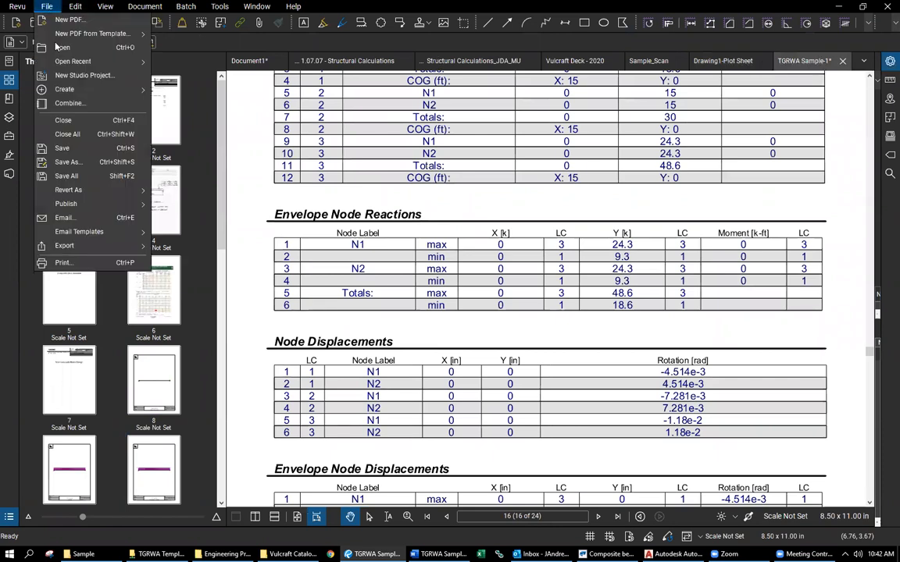
click(64, 148)
Close the Drawing1-Plot Sheet, Sample_Scan and Vulcraft Deck - 2020 documents, and return to TGRWA Sample-1.
click(729, 63)
click(765, 63)
click(744, 64)
click(761, 62)
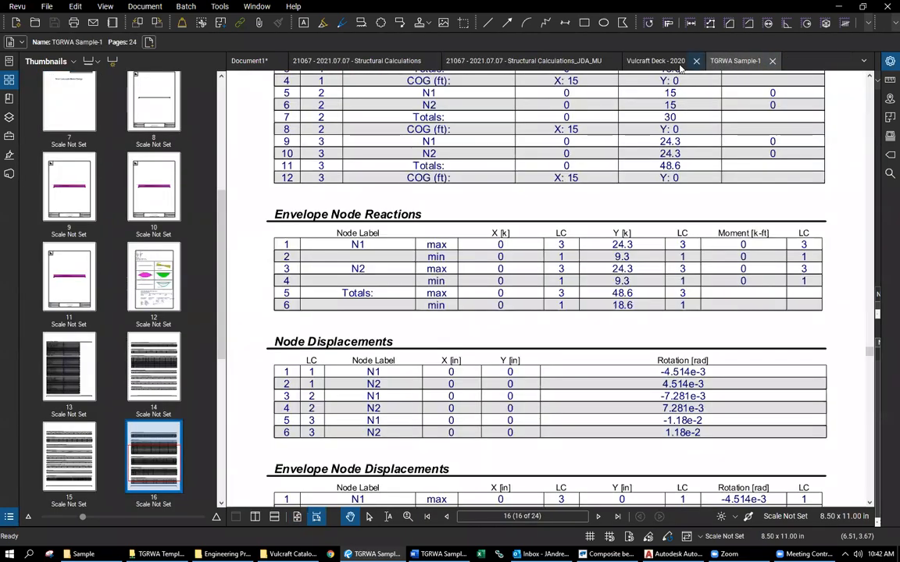
click(696, 60)
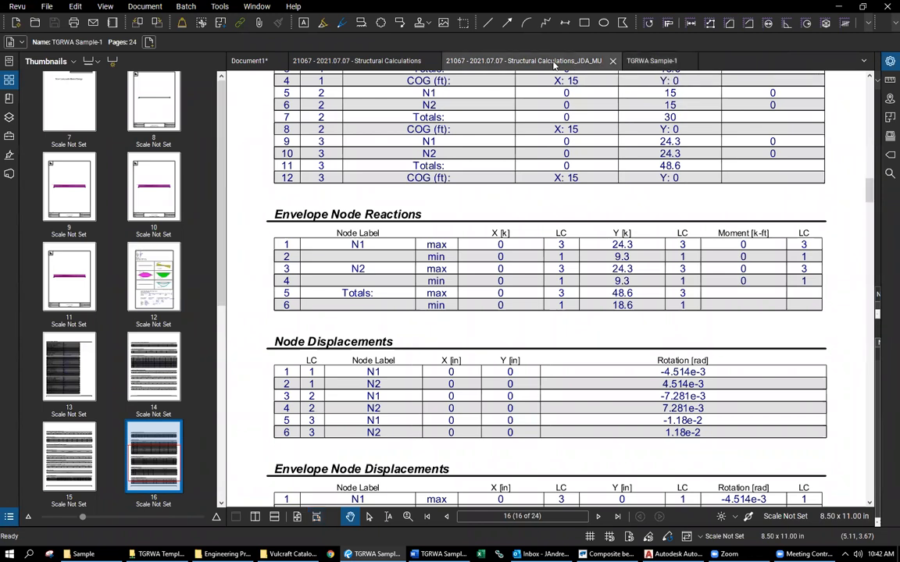
click(555, 67)
click(654, 60)
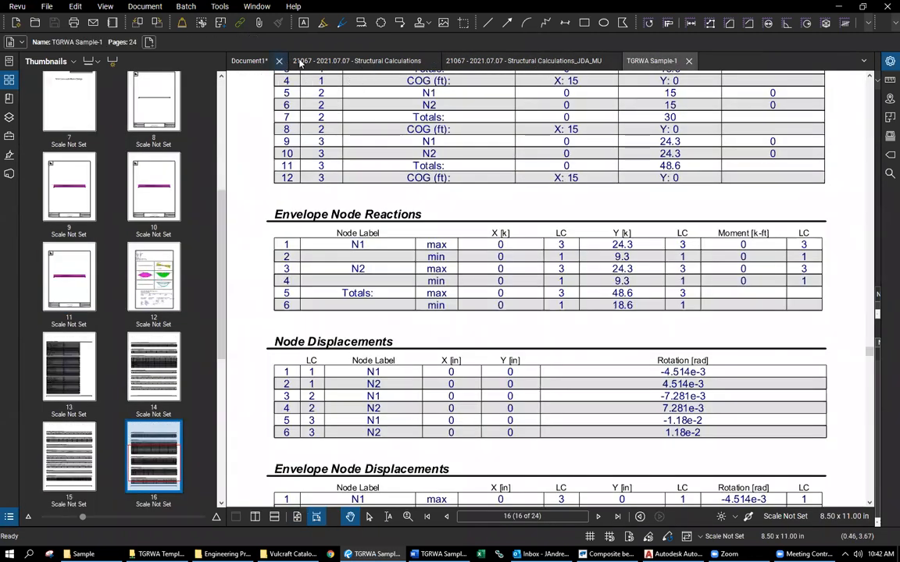
Fit whole pages in view and compare the title blocks on the scanned, deck selection, catalog and Plot Sheet pages.
scroll(91, 150, up, 5)
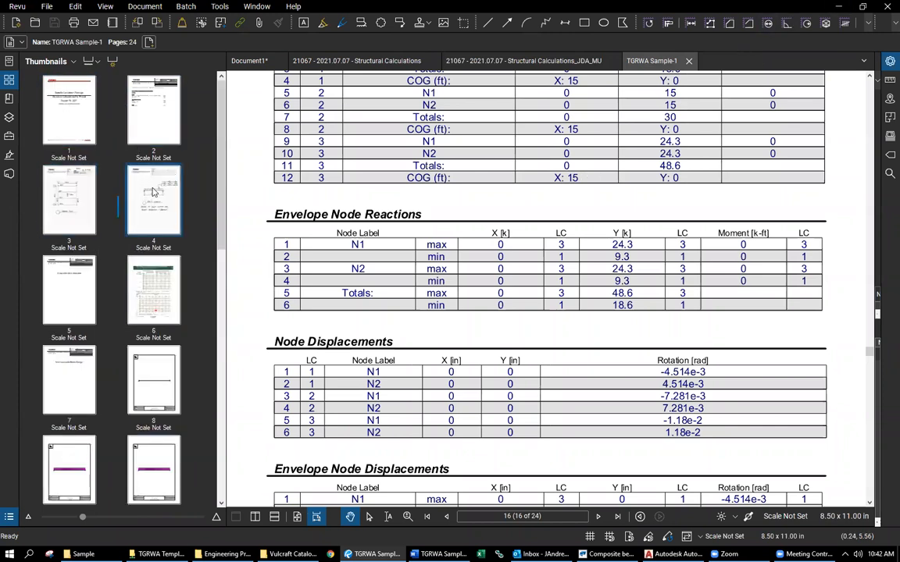
click(74, 193)
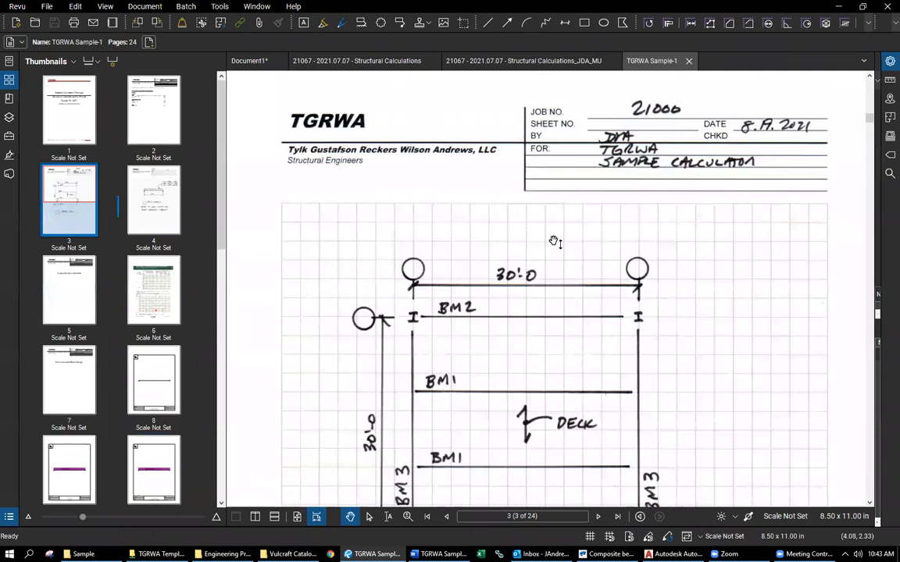
scroll(554, 242, up, 3)
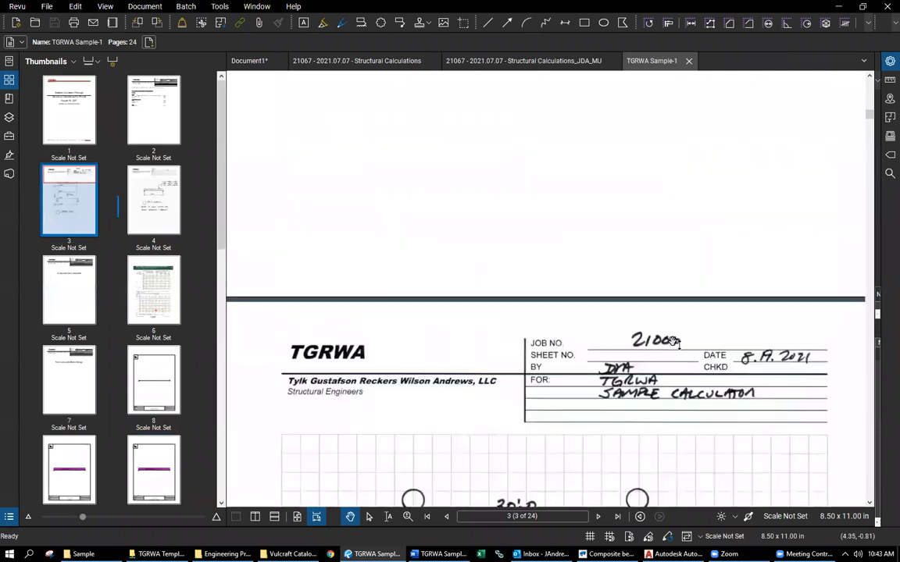
click(297, 517)
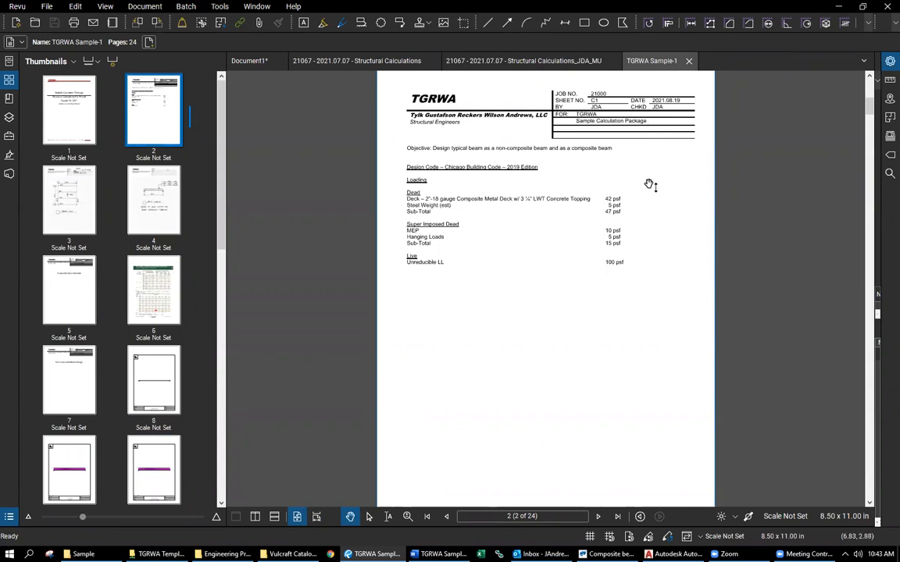
click(88, 299)
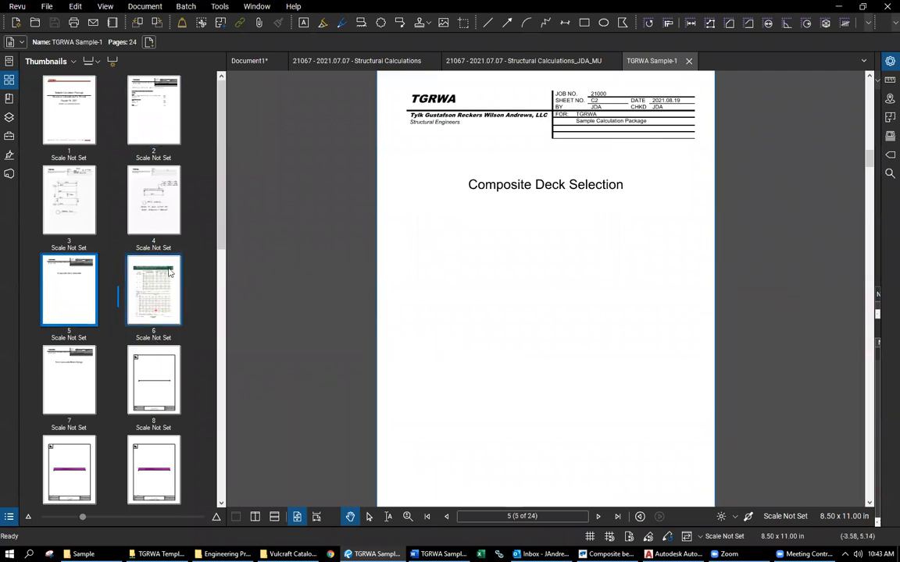
click(156, 297)
scroll(142, 422, down, 5)
scroll(143, 422, down, 2)
click(153, 457)
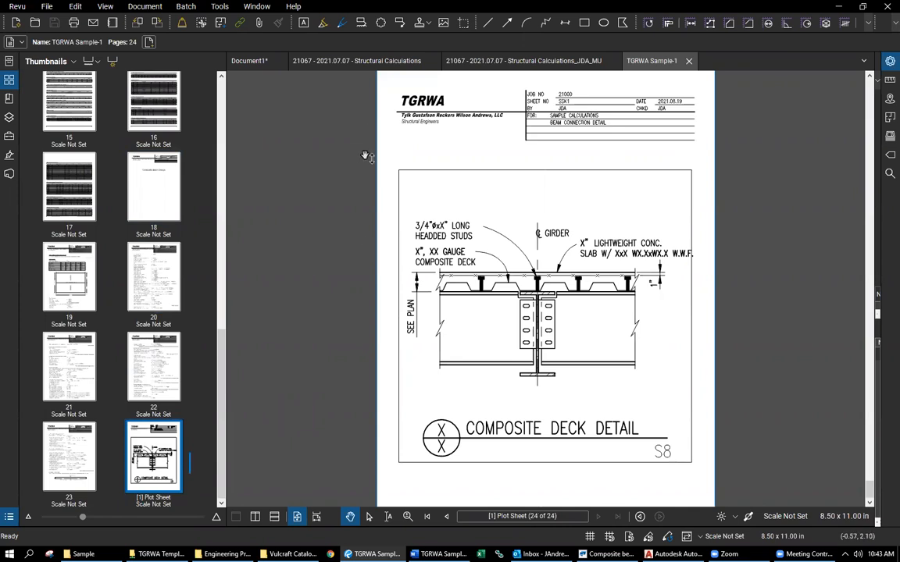
scroll(143, 180, up, 10)
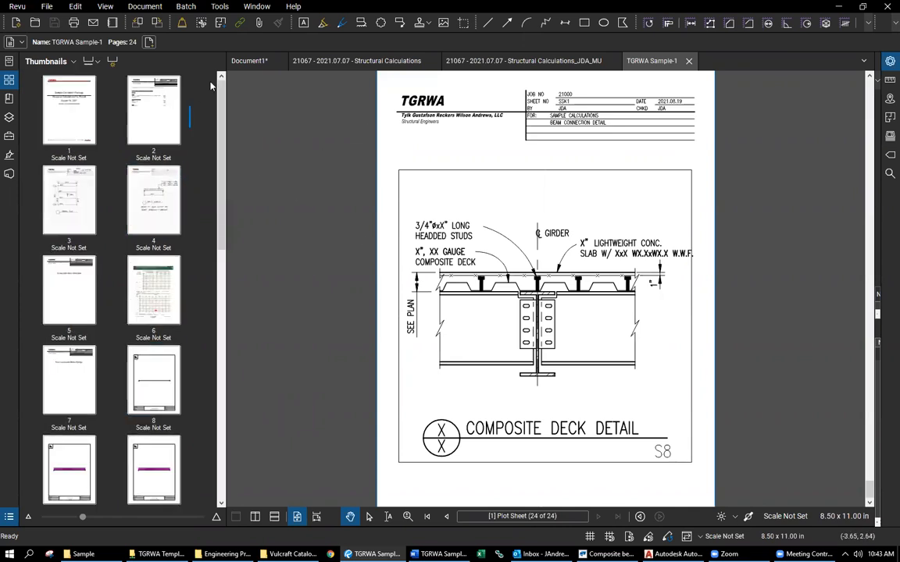
Examine the headers on the loading page, the composite beam page 19, the cover sheet and the partial plan page.
click(131, 86)
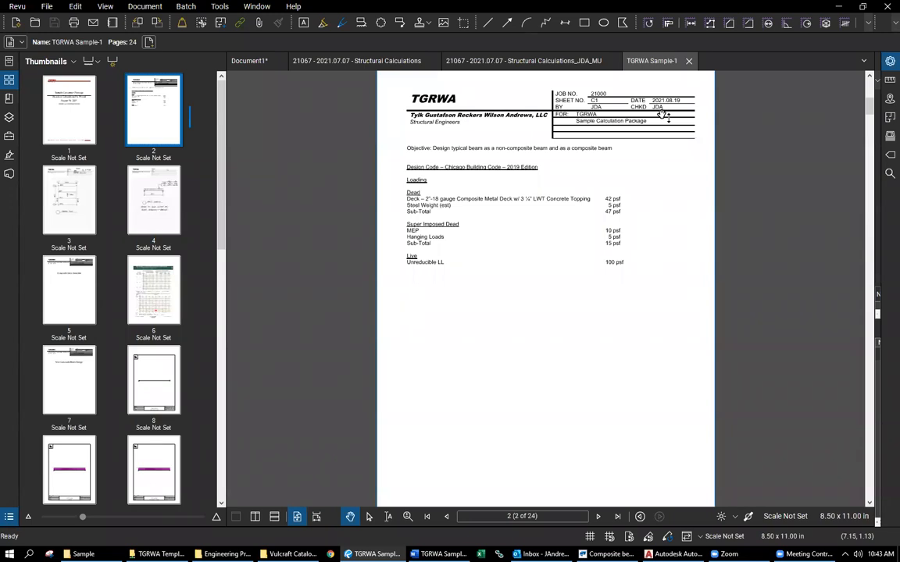
scroll(186, 305, down, 7)
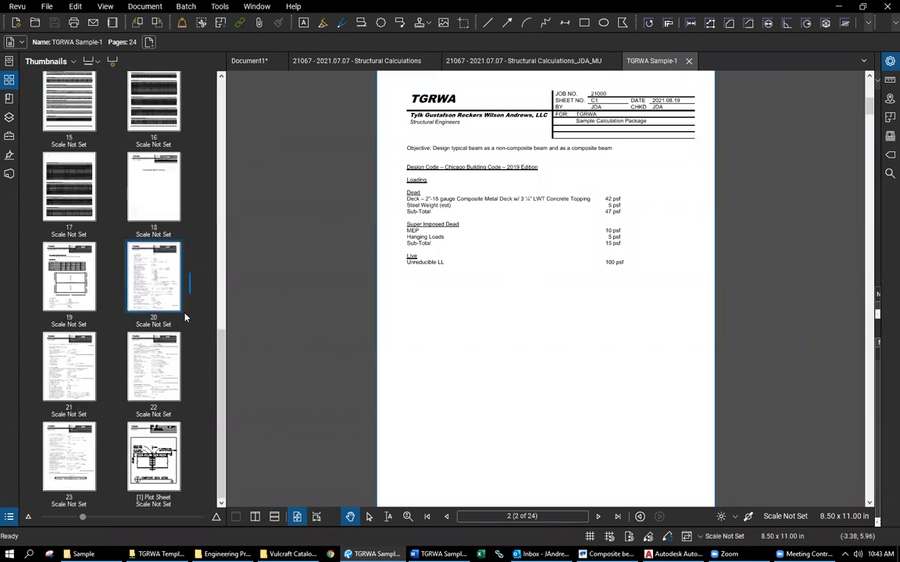
click(75, 269)
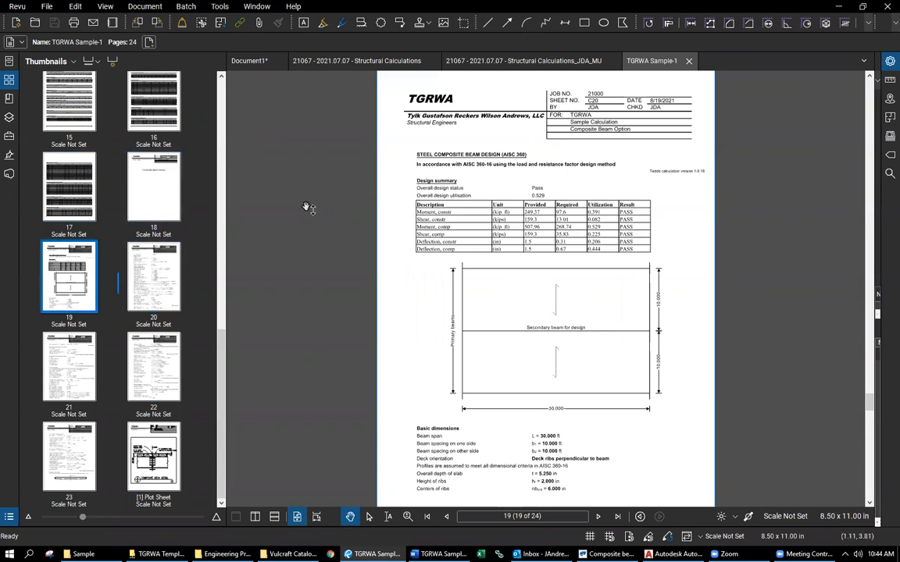
scroll(307, 208, up, 3)
scroll(179, 199, up, 5)
scroll(293, 232, up, 8)
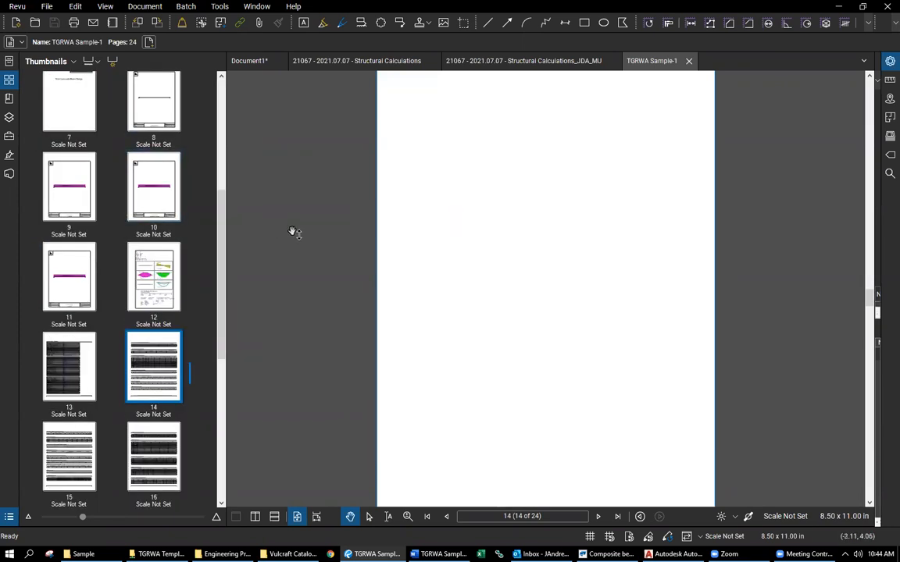
scroll(294, 232, up, 7)
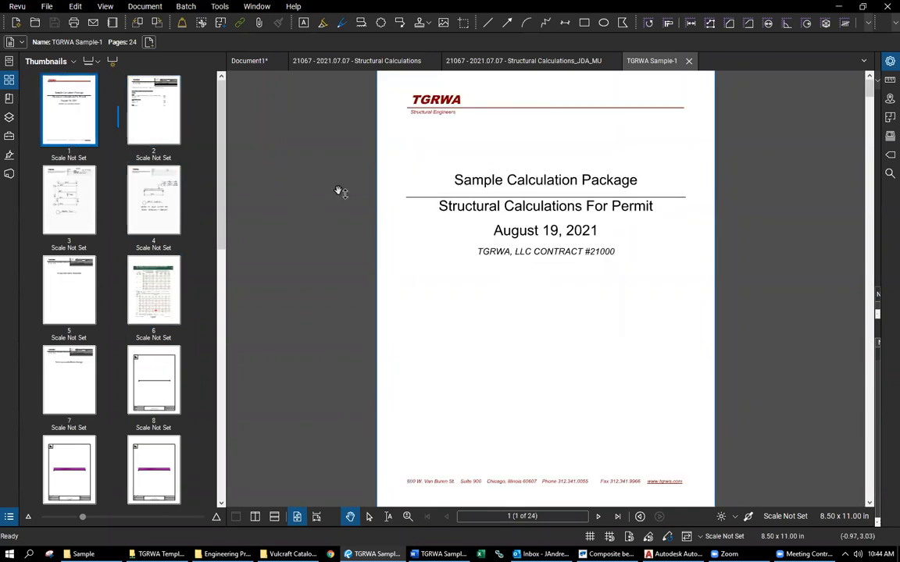
scroll(470, 256, down, 2)
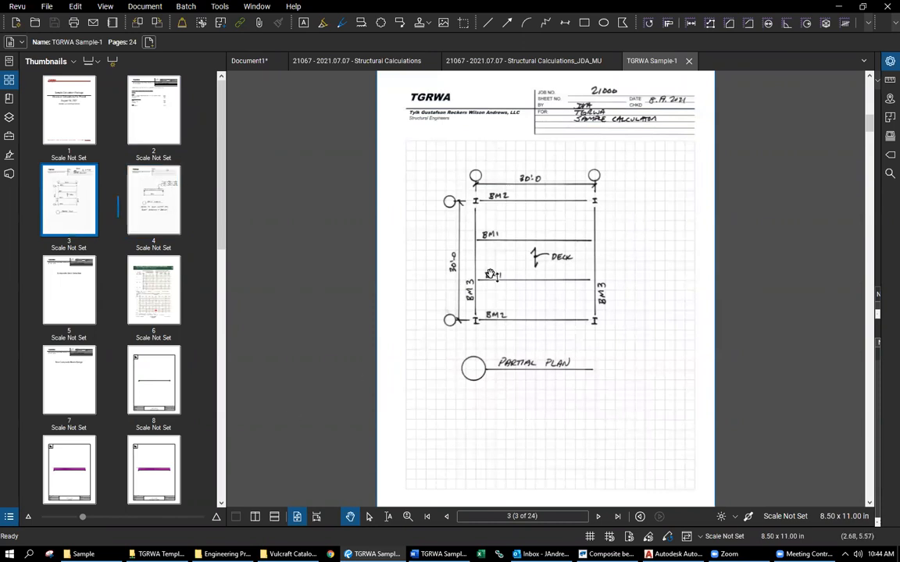
scroll(491, 272, up, 2)
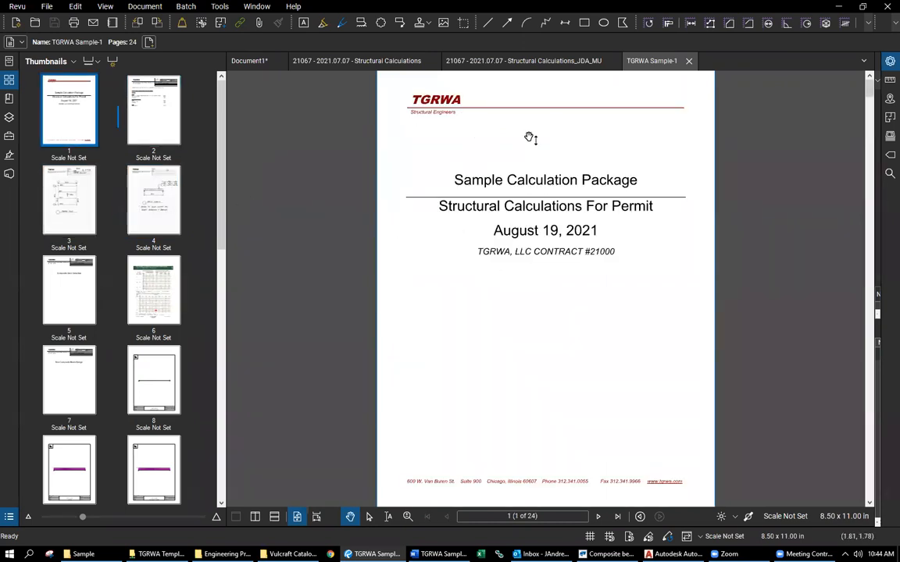
scroll(562, 180, down, 1)
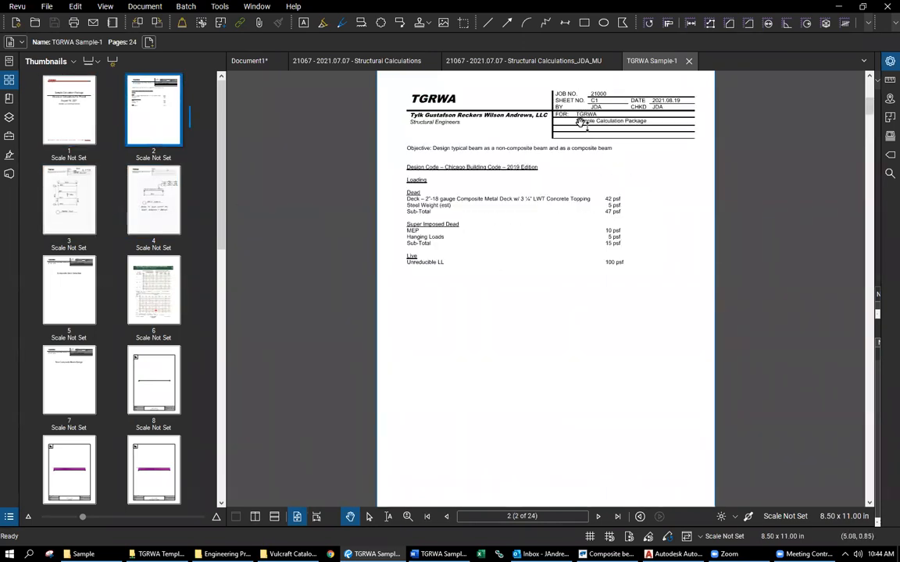
Draw a white-filled rectangle over the entire title block on page 2 and align it across the page width.
key(r)
drag(382, 76, 707, 138)
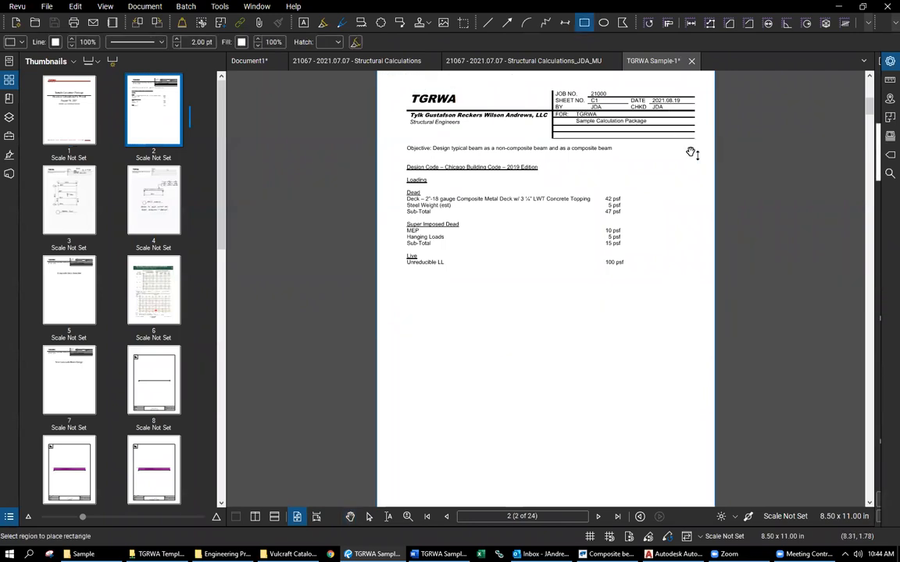
drag(638, 122, 644, 121)
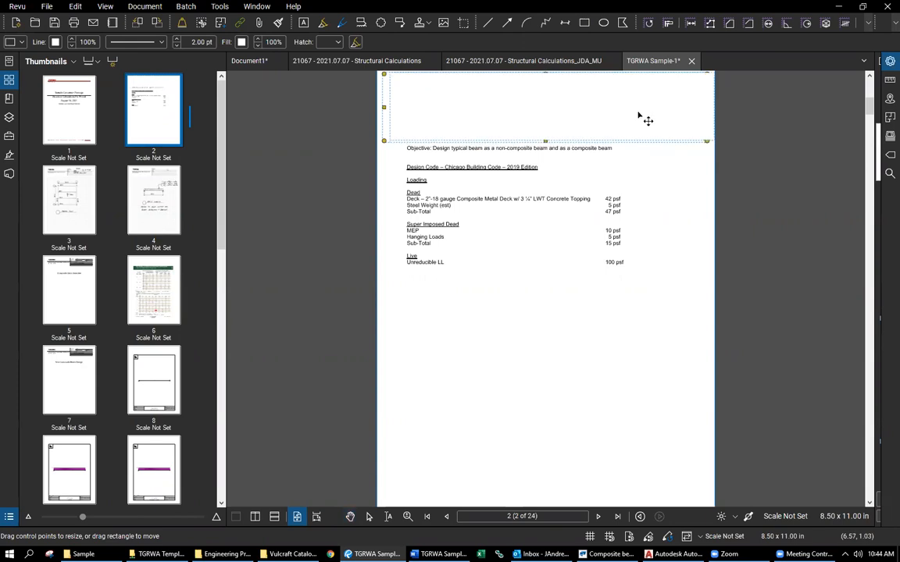
Apply the white masking rectangle to the pages from page 2 onward, leaving out the cover sheet.
right_click(524, 107)
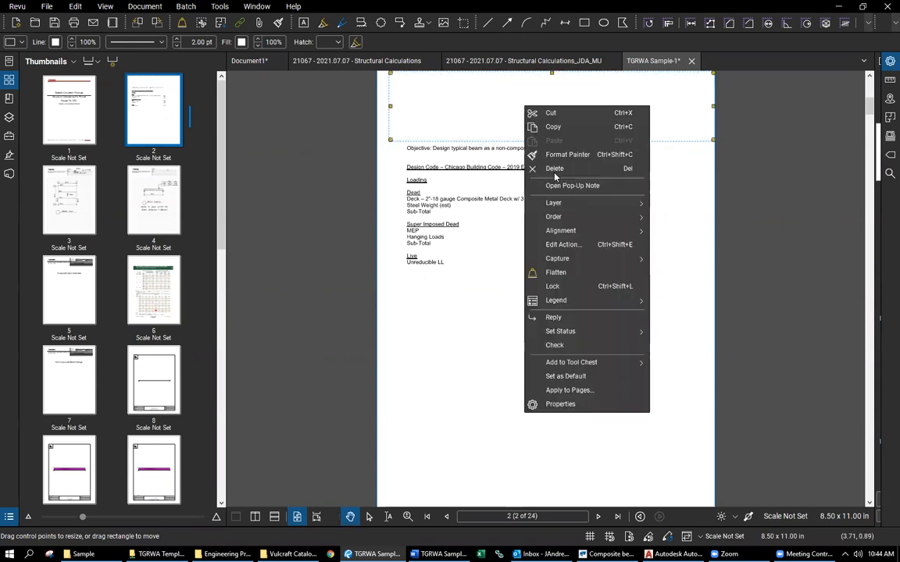
click(570, 390)
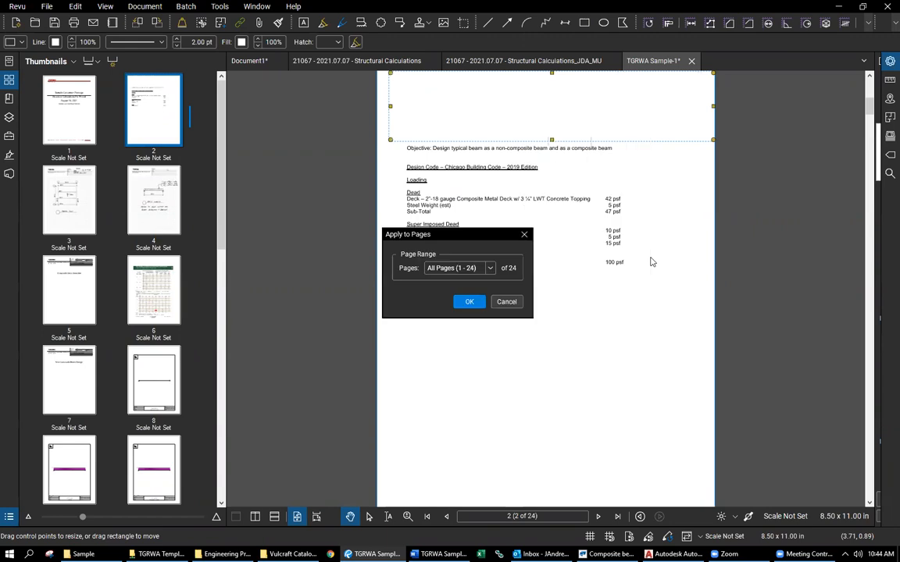
click(488, 269)
click(479, 296)
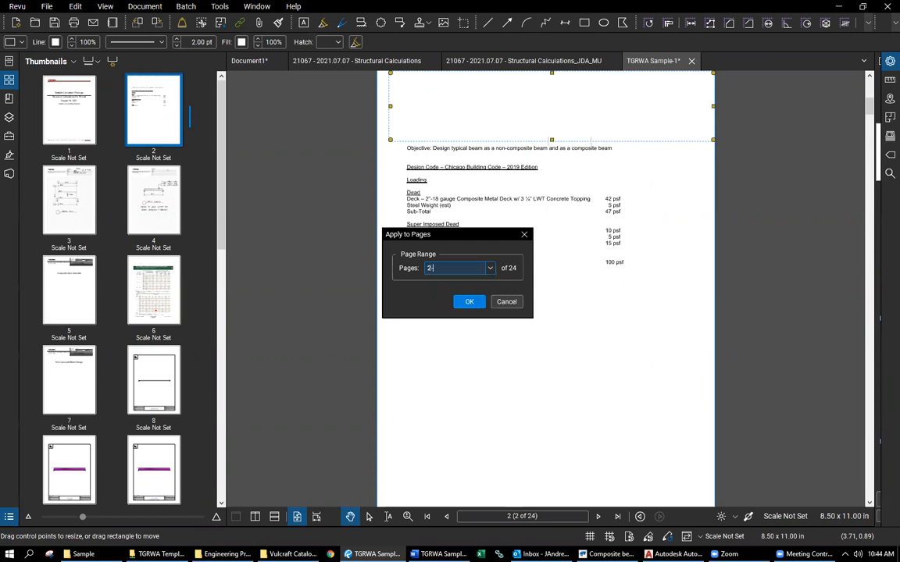
click(469, 301)
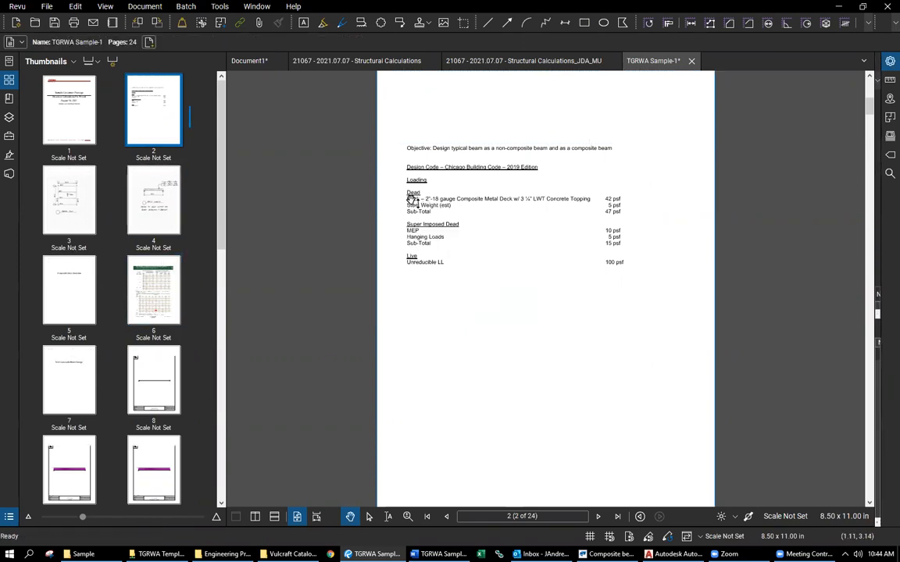
Check the masked pages and shorten the white rectangle on page 8 so it clears the RISA drawing border.
scroll(457, 221, down, 2)
scroll(457, 222, down, 6)
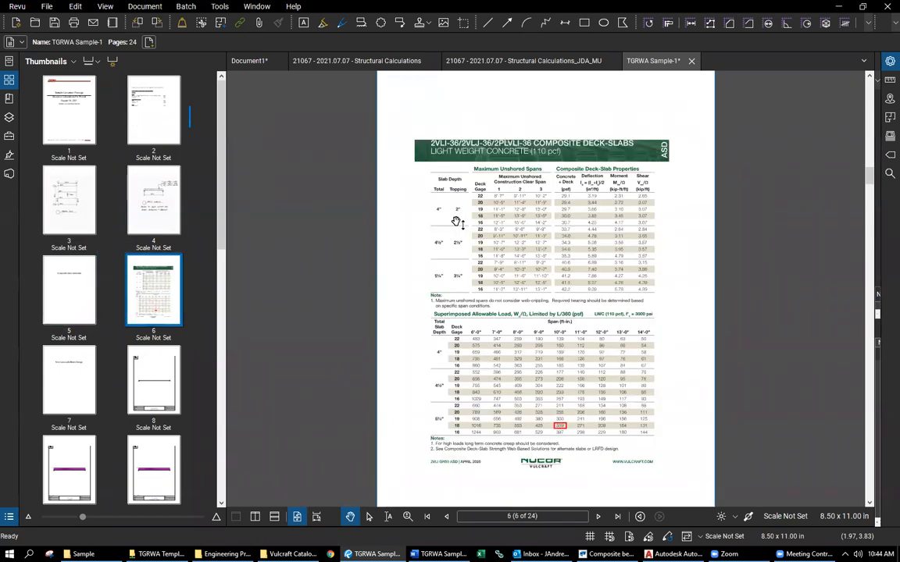
scroll(457, 221, down, 4)
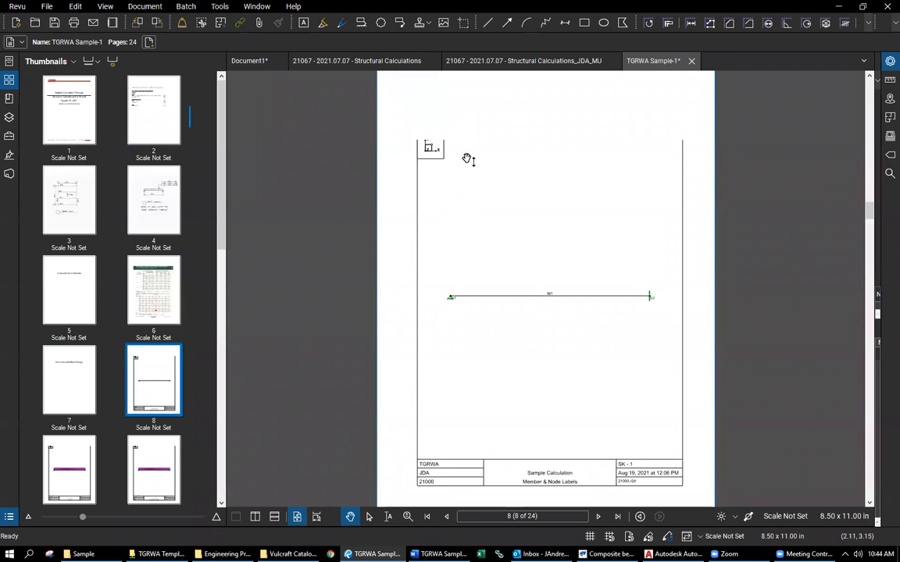
click(551, 141)
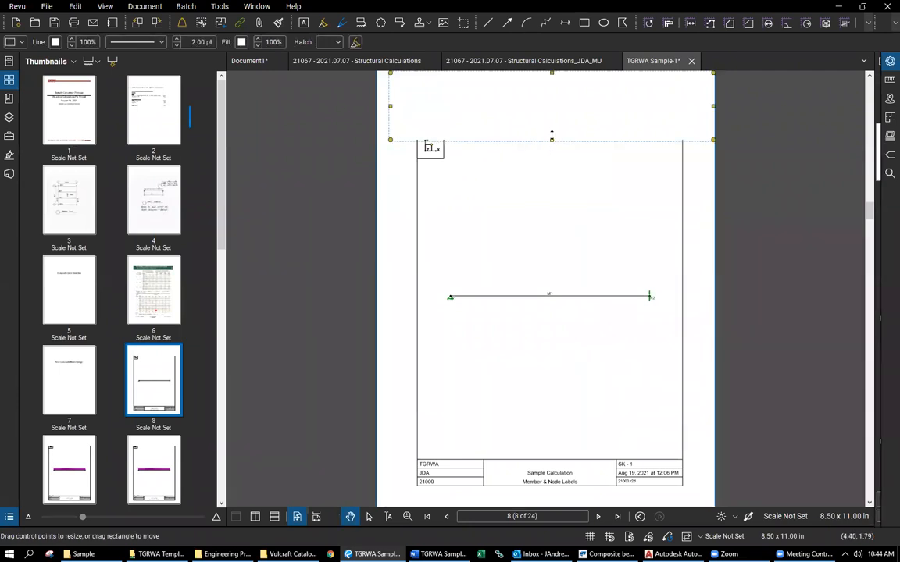
drag(551, 139, 552, 129)
click(526, 175)
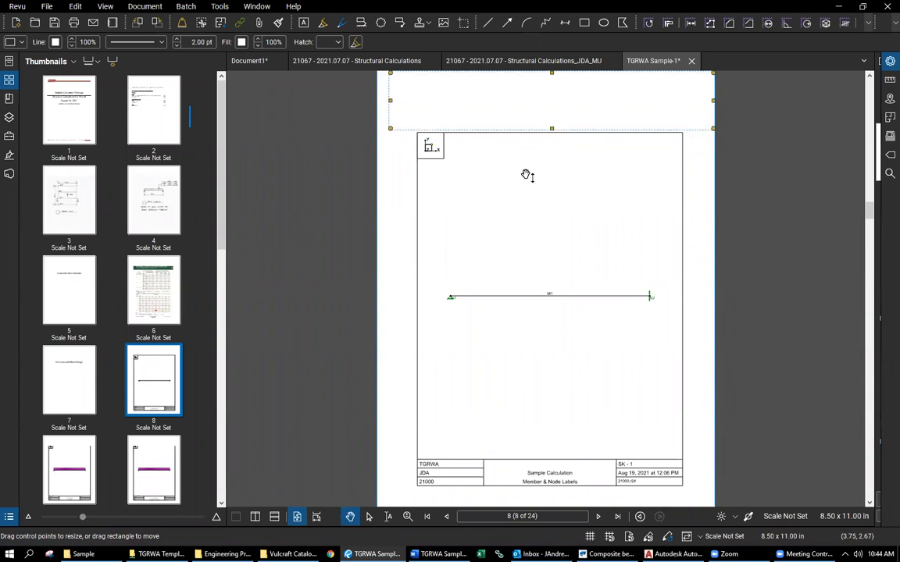
scroll(527, 175, down, 2)
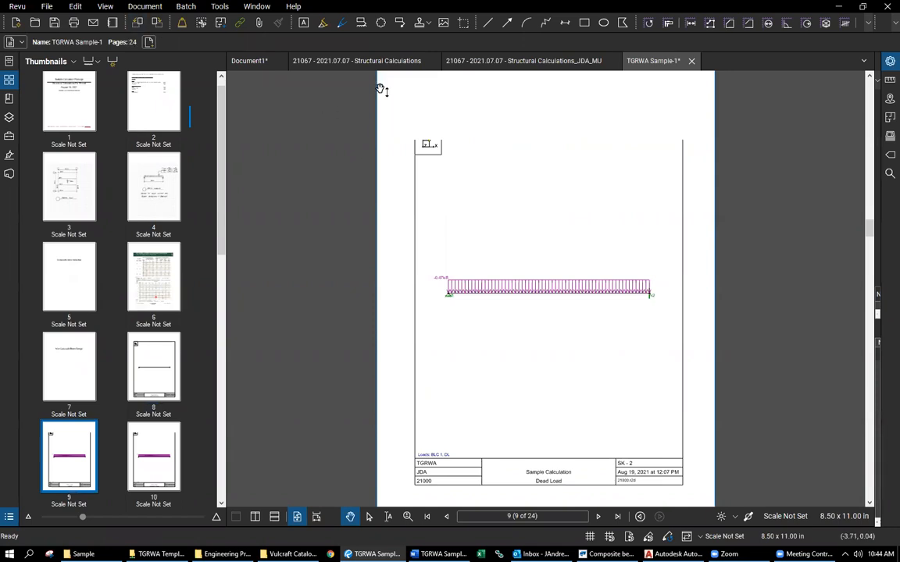
Undo the page 8 resize, the application to other pages and the white rectangle on page 2.
click(73, 7)
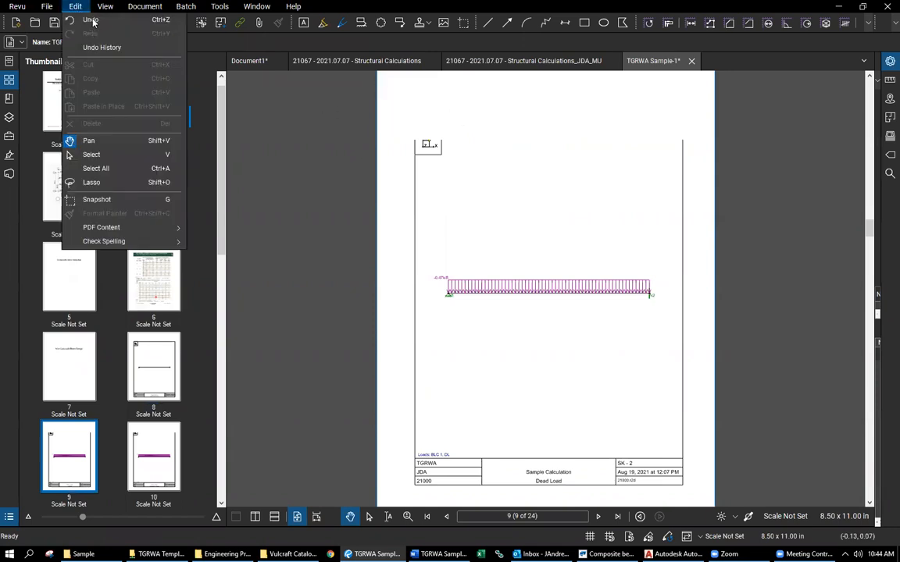
click(94, 22)
click(74, 7)
click(84, 22)
click(73, 7)
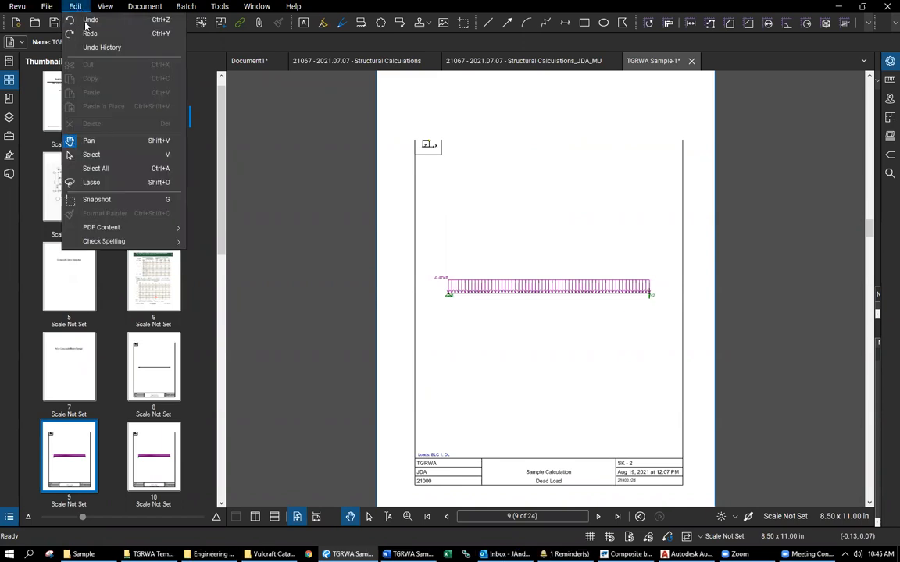
click(86, 23)
click(73, 7)
click(84, 24)
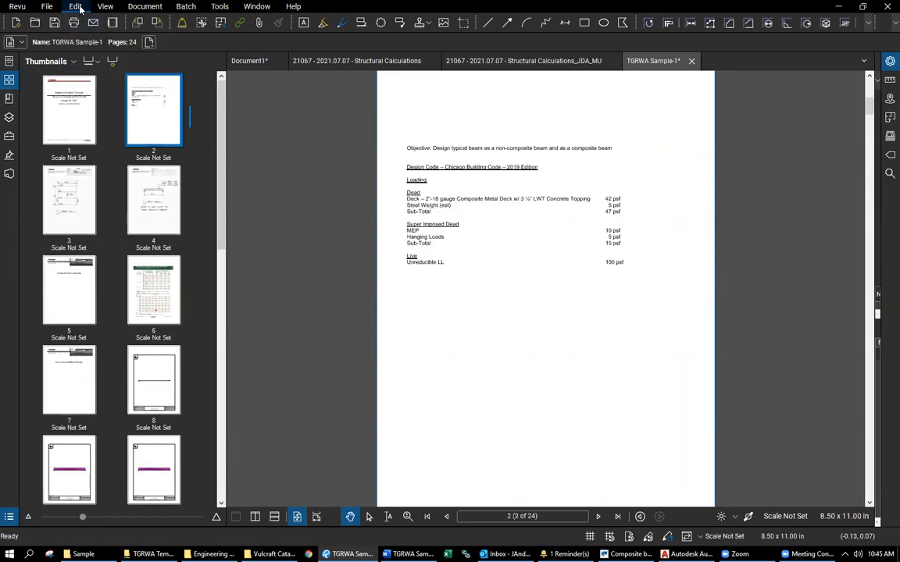
click(73, 8)
click(84, 22)
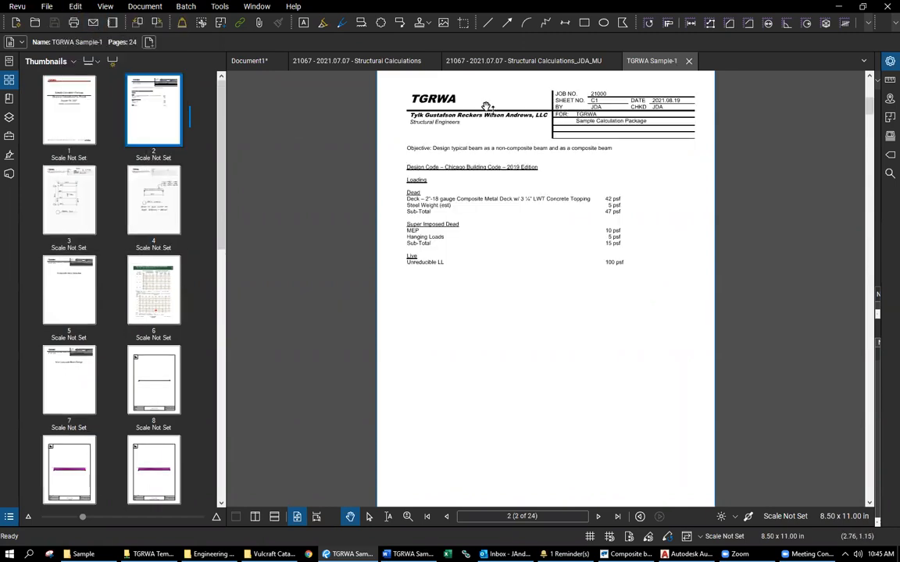
Draw a white rectangle over the page 2 title block and apply it to every page from 2 onward.
key(r)
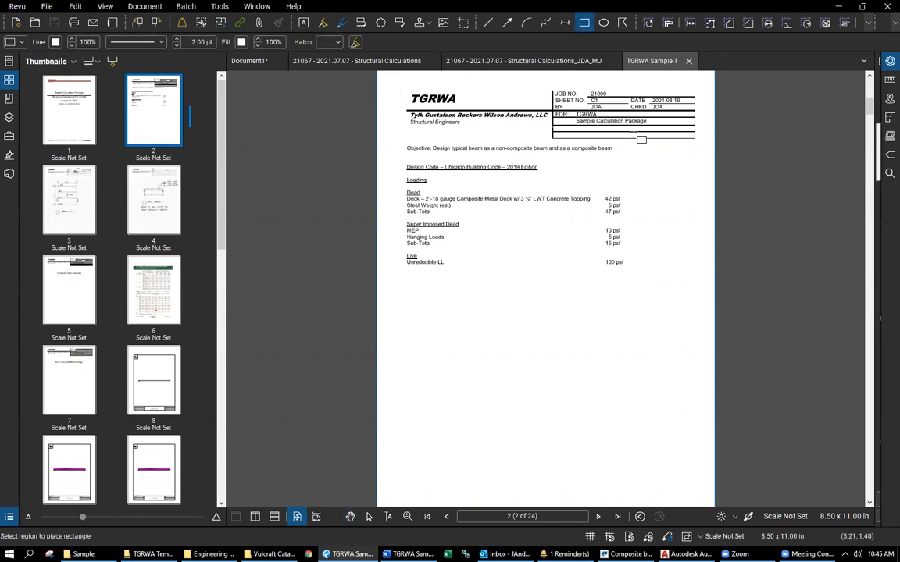
drag(695, 139, 399, 81)
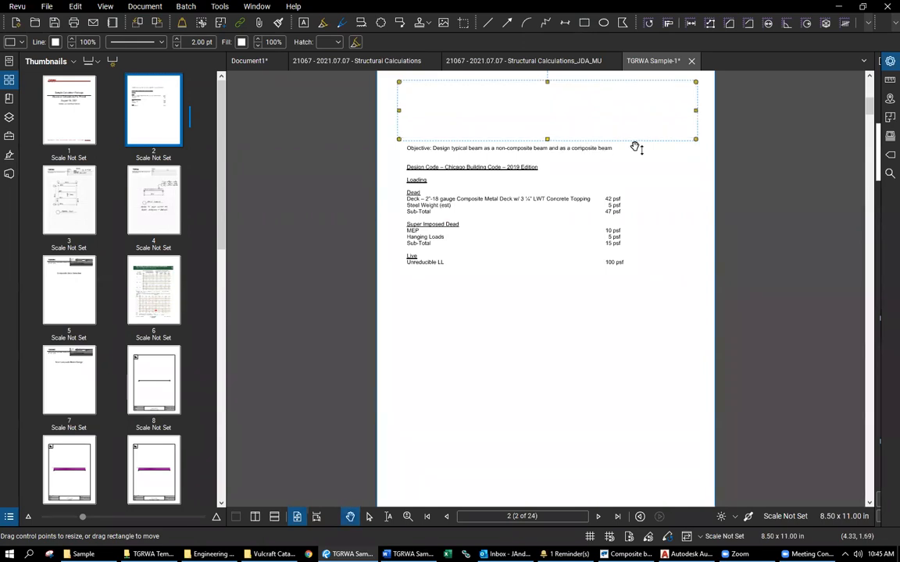
right_click(437, 104)
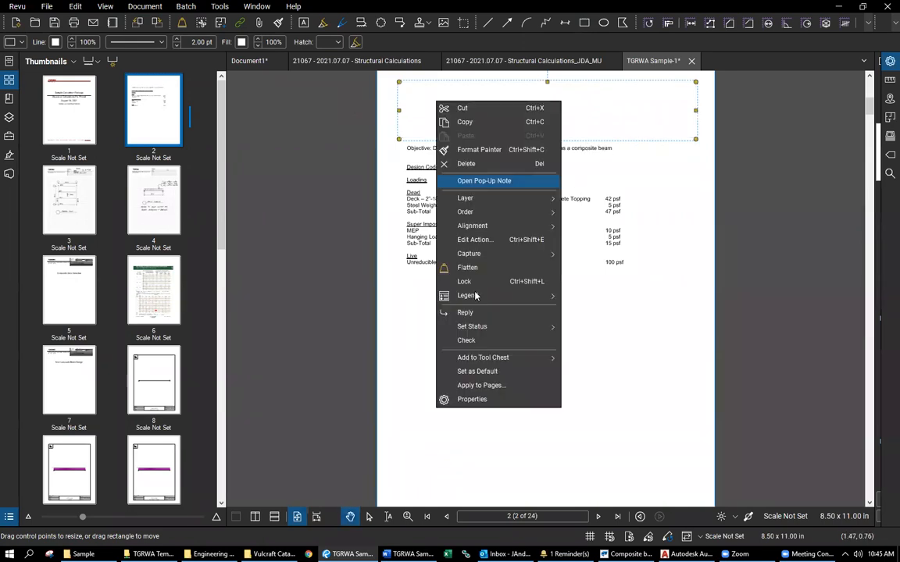
click(482, 386)
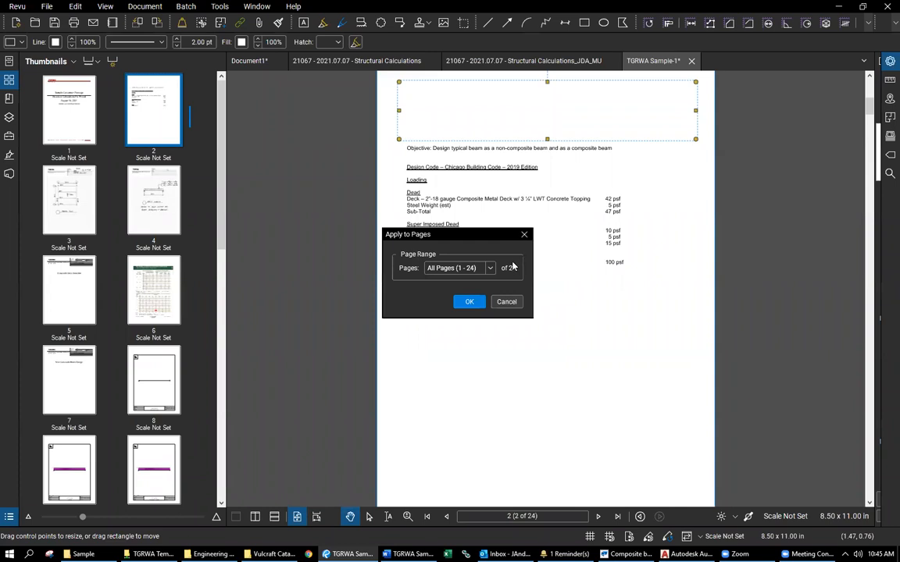
click(459, 295)
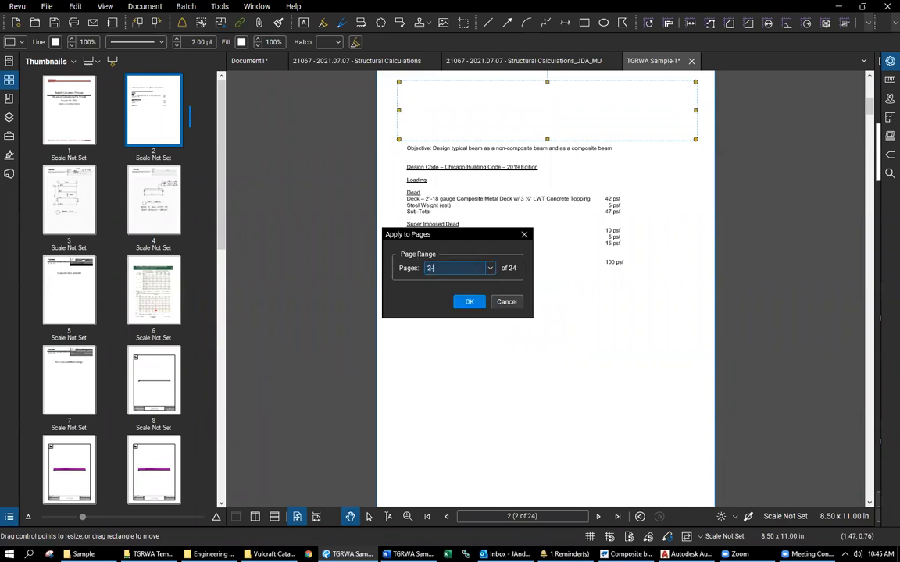
click(468, 302)
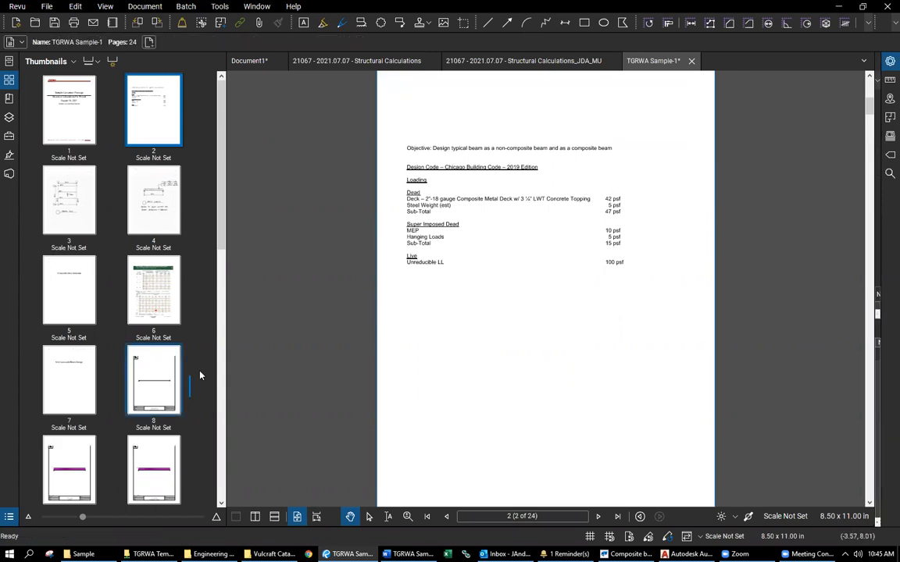
Move the white rectangle on page 8 up until it clears the Member & Node Labels drawing border.
scroll(172, 386, down, 3)
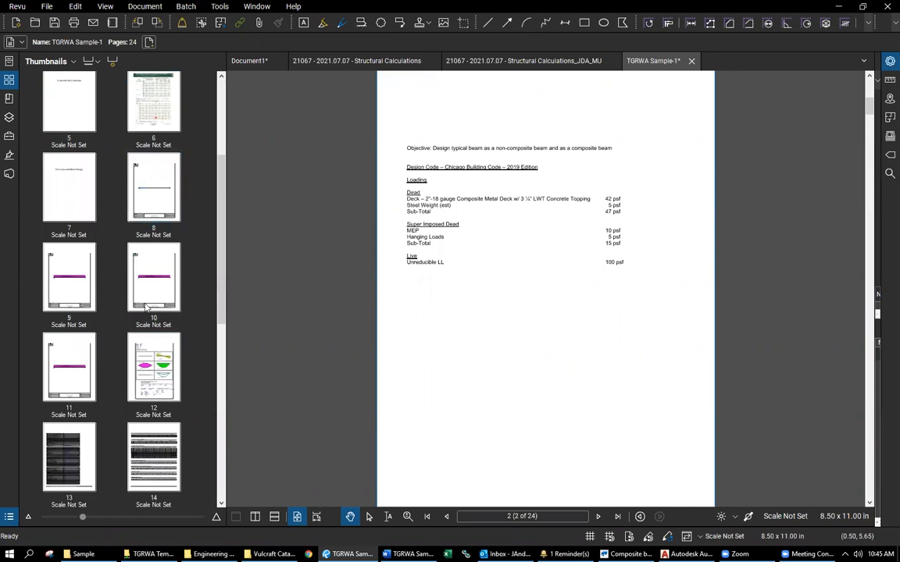
scroll(148, 314, up, 3)
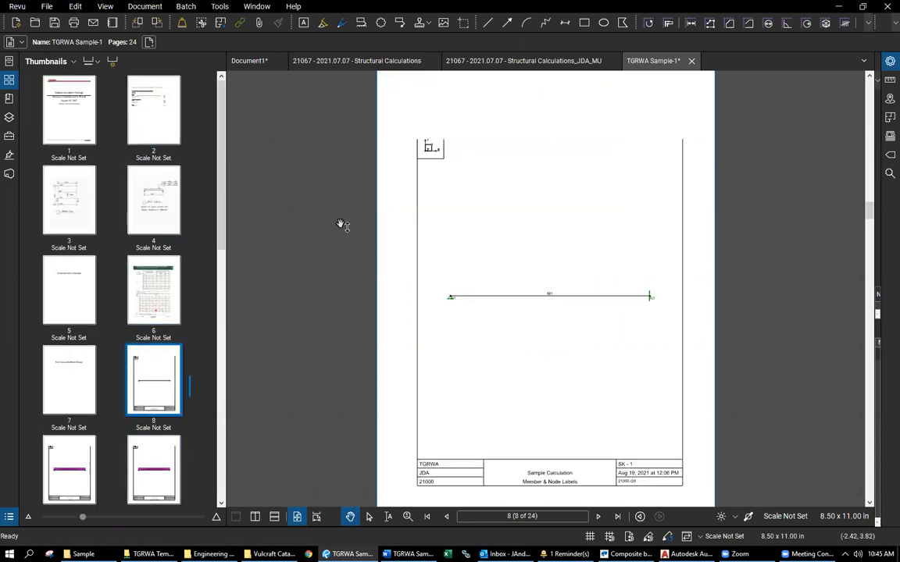
click(519, 126)
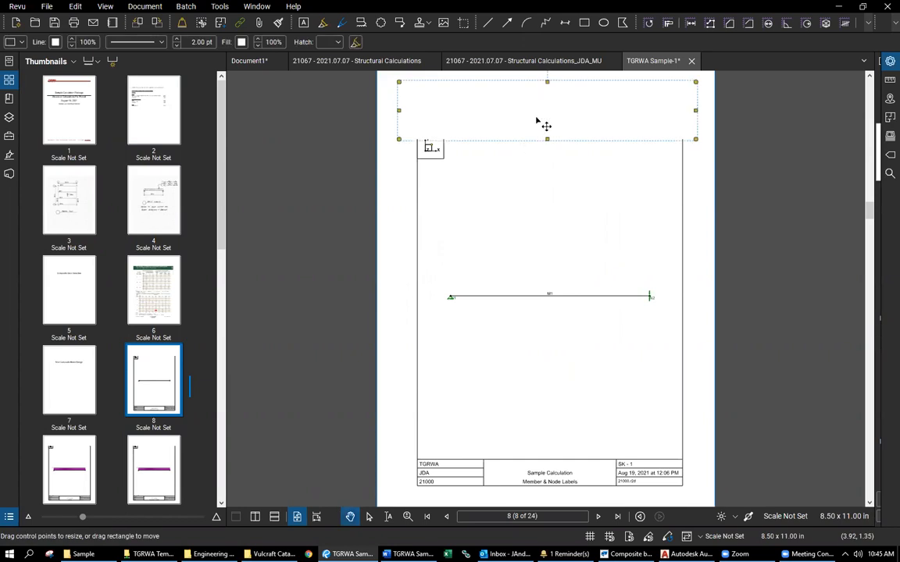
mouse_move(536, 119)
mouse_down()
mouse_move(536, 110)
mouse_move(552, 123)
mouse_up()
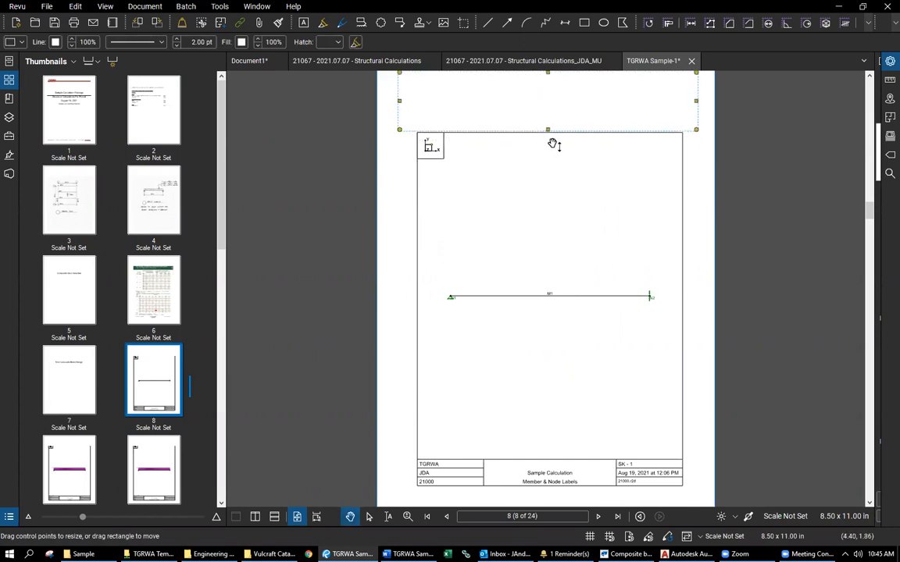
Move the white rectangles on pages 9 and 10 up toward the top of their load drawings' borders.
click(78, 374)
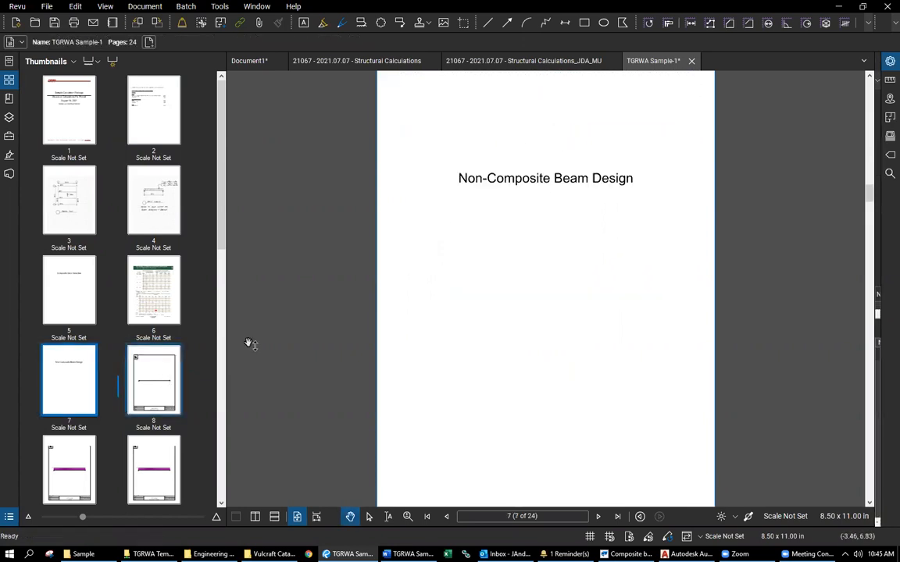
click(61, 477)
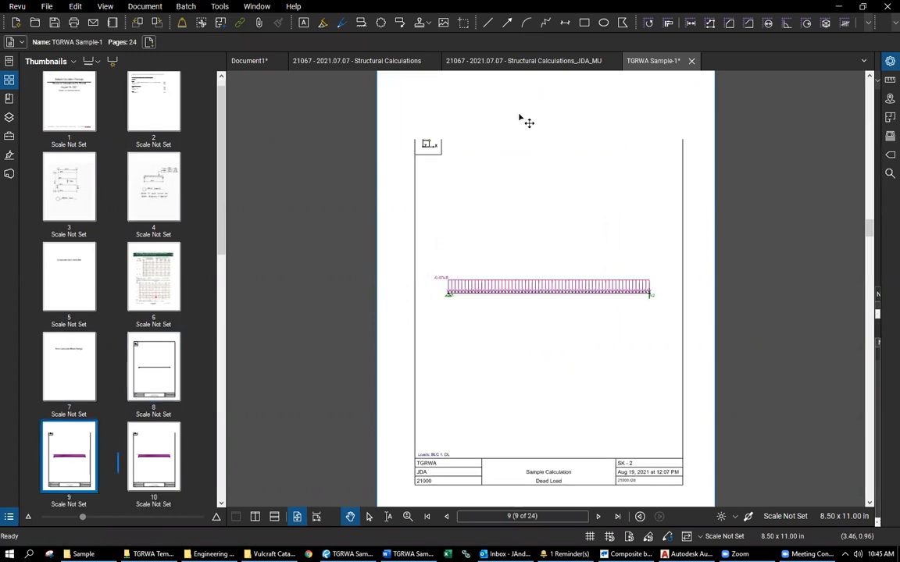
click(532, 117)
drag(462, 127, 469, 117)
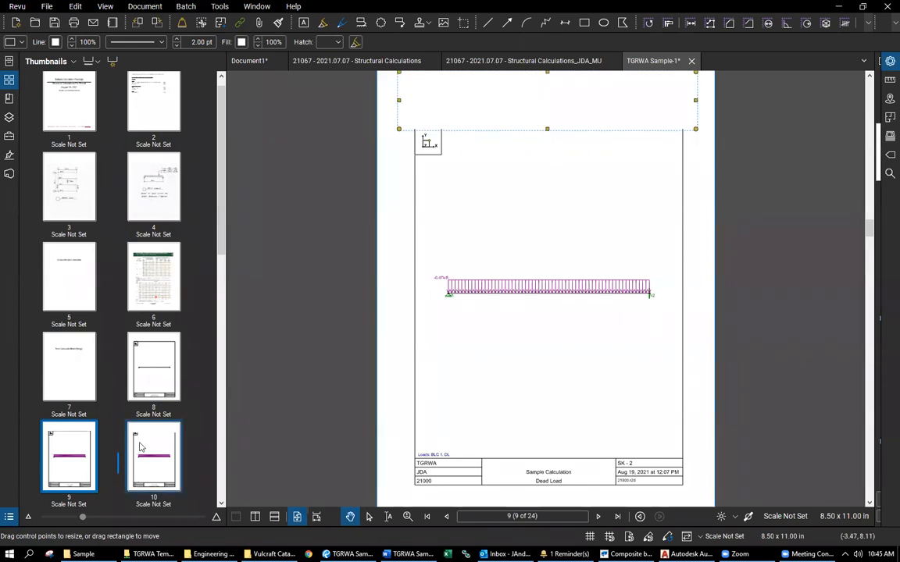
click(521, 125)
drag(520, 116, 530, 114)
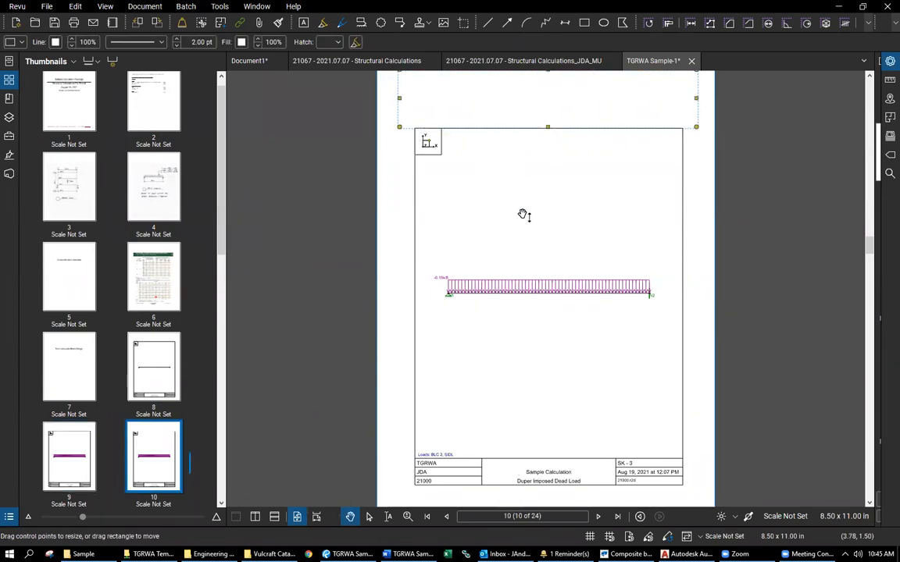
Raise the page 9 white rectangle further to clear the Dead Load drawing border, and recheck the one on page 10.
click(71, 457)
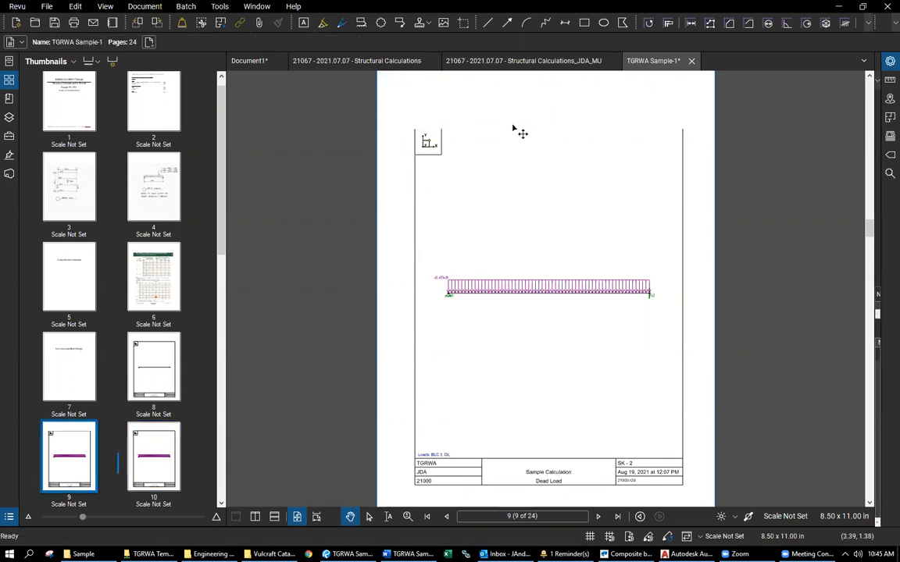
click(86, 461)
click(532, 119)
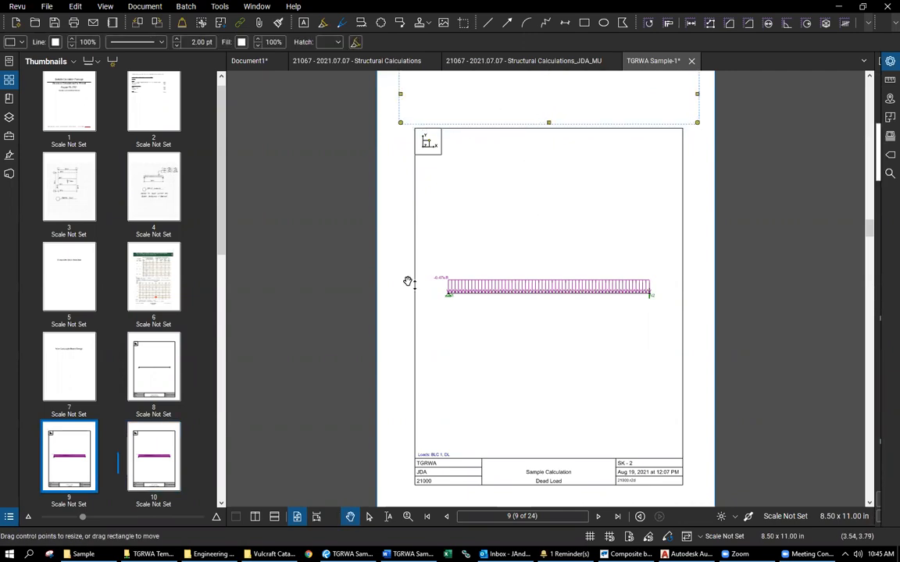
click(135, 457)
click(548, 120)
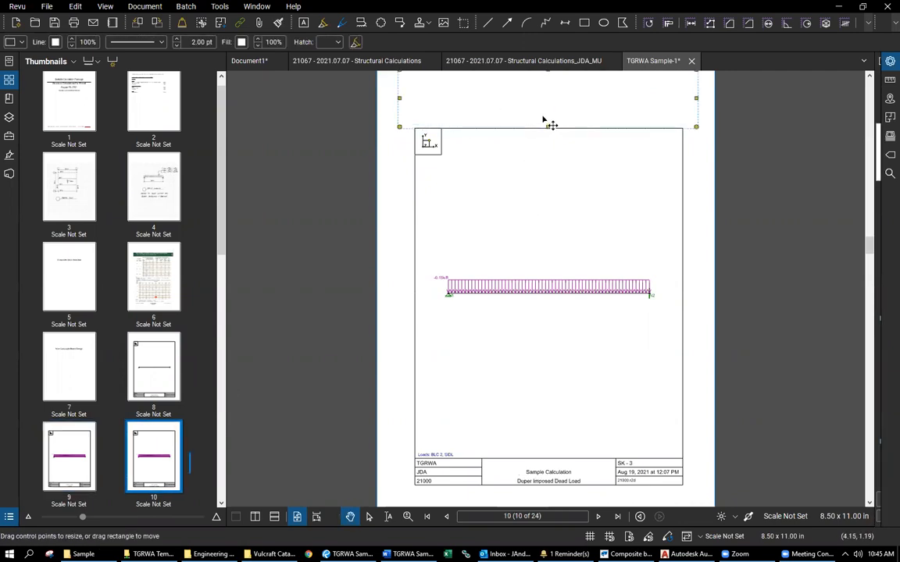
click(520, 203)
scroll(160, 411, down, 5)
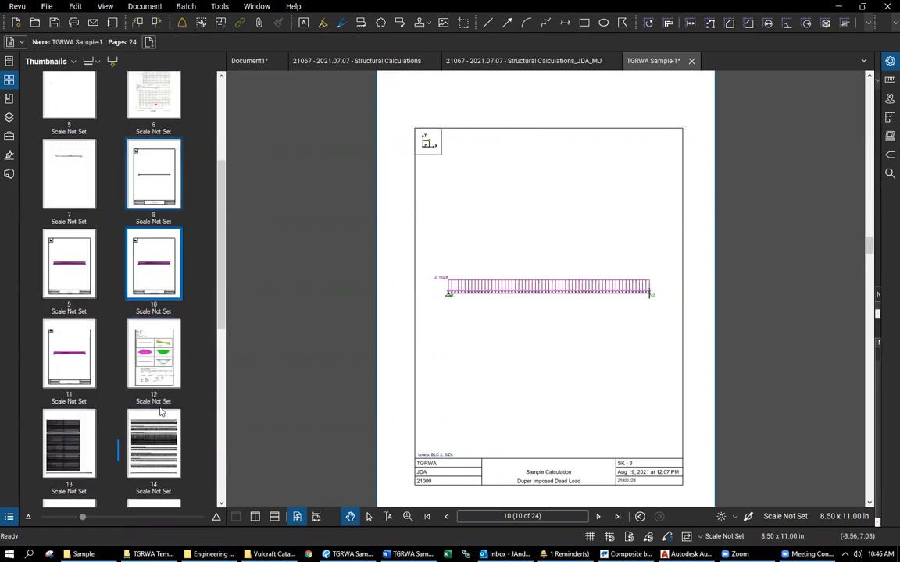
Move the white rectangle on page 15 up to uncover the Hot Rolled Steel Design Parameters heading.
click(63, 310)
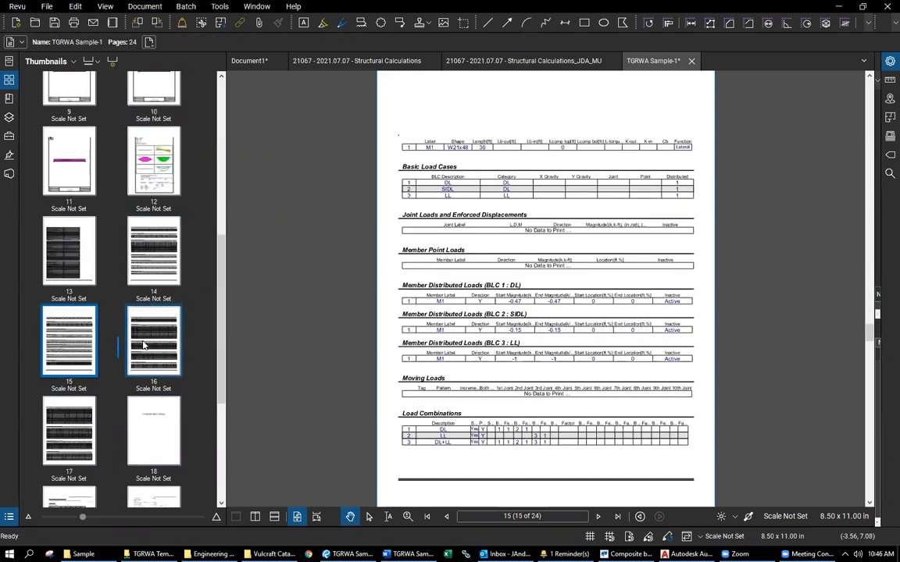
click(512, 129)
drag(513, 124, 530, 111)
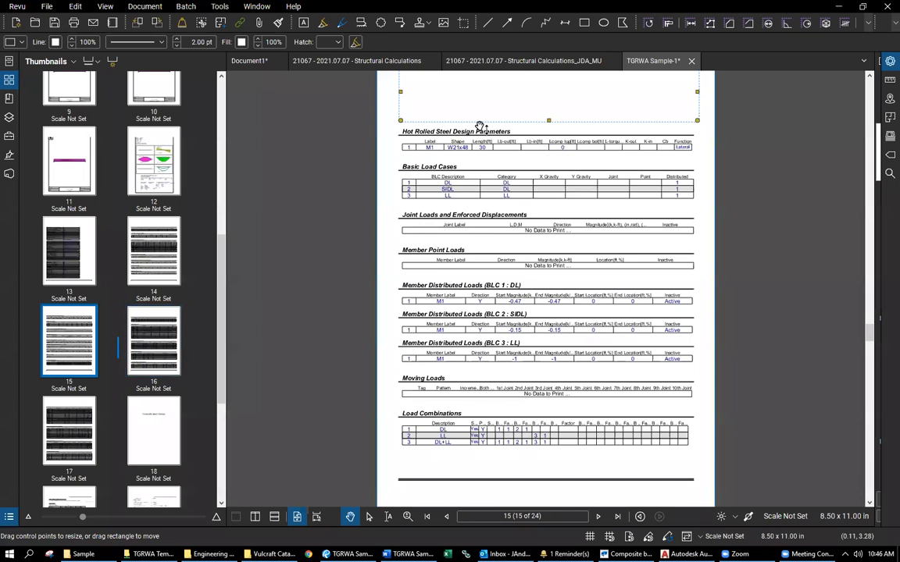
Undo the rectangle moves on pages 15, 10, 9 and 8, the application to other pages and the page 2 rectangle.
click(75, 7)
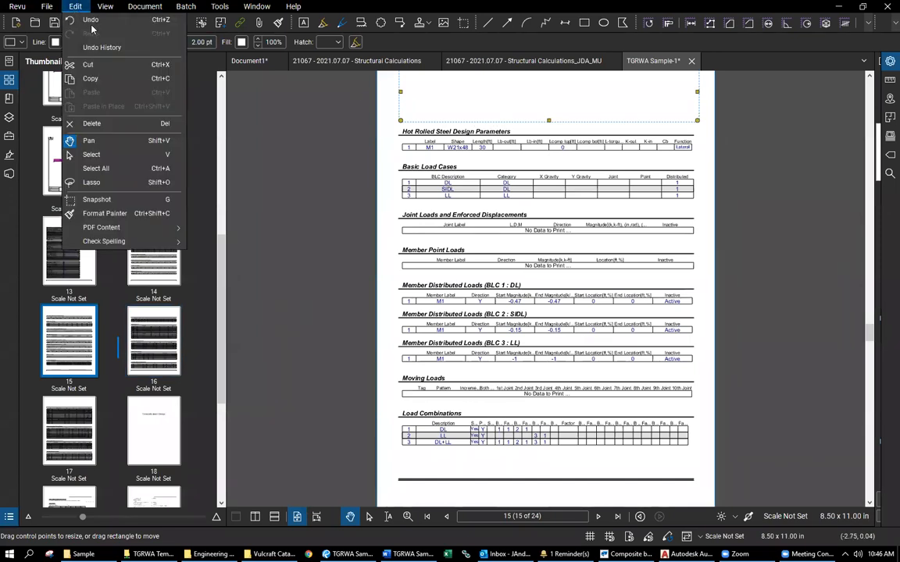
click(79, 20)
click(76, 7)
click(79, 19)
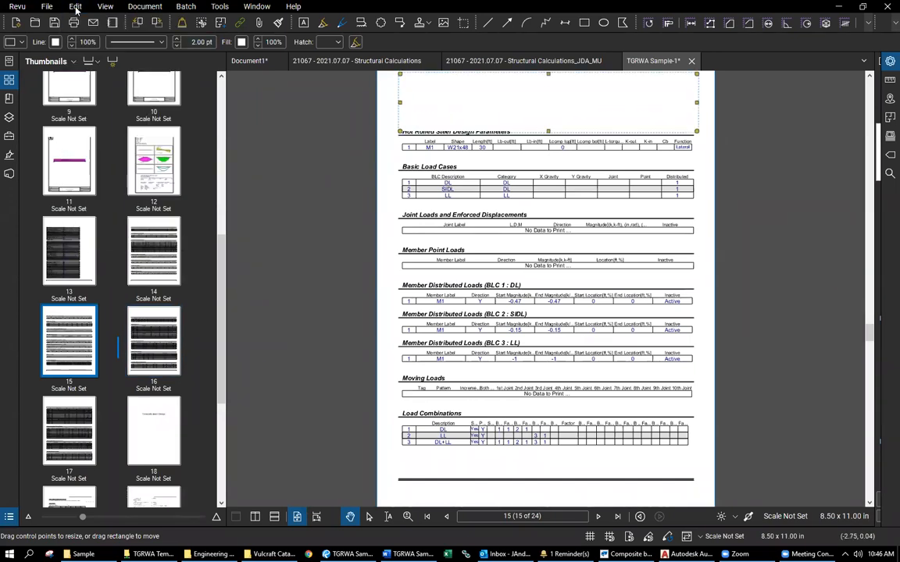
click(76, 7)
click(86, 20)
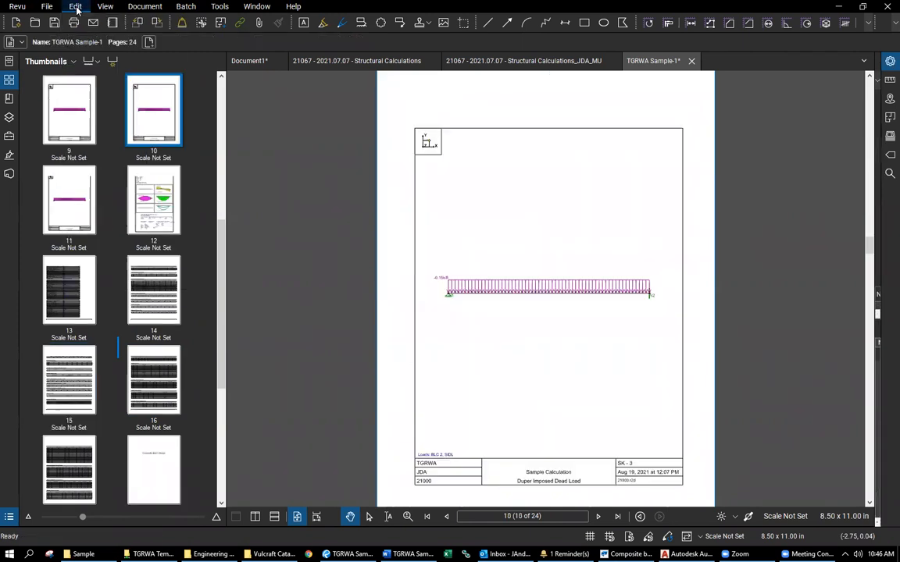
click(76, 7)
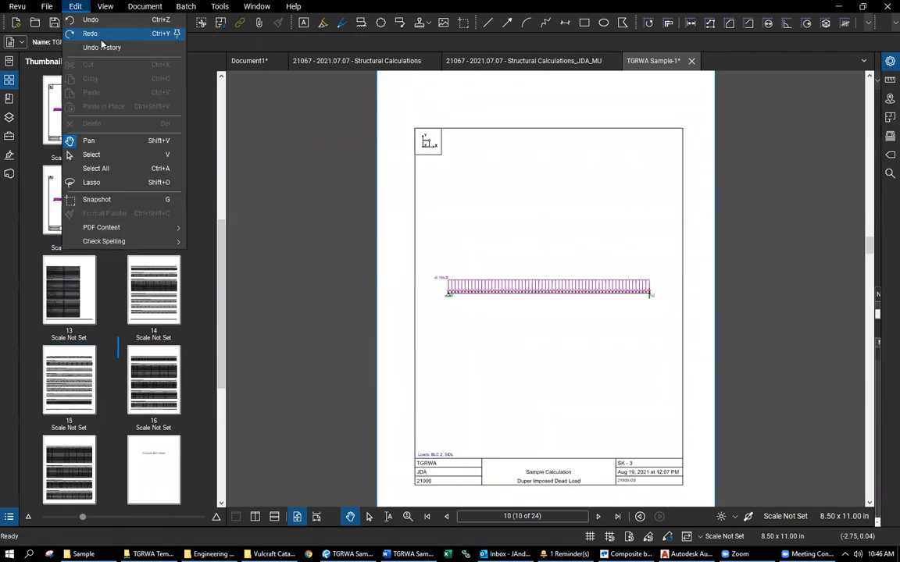
click(86, 20)
click(78, 7)
click(86, 22)
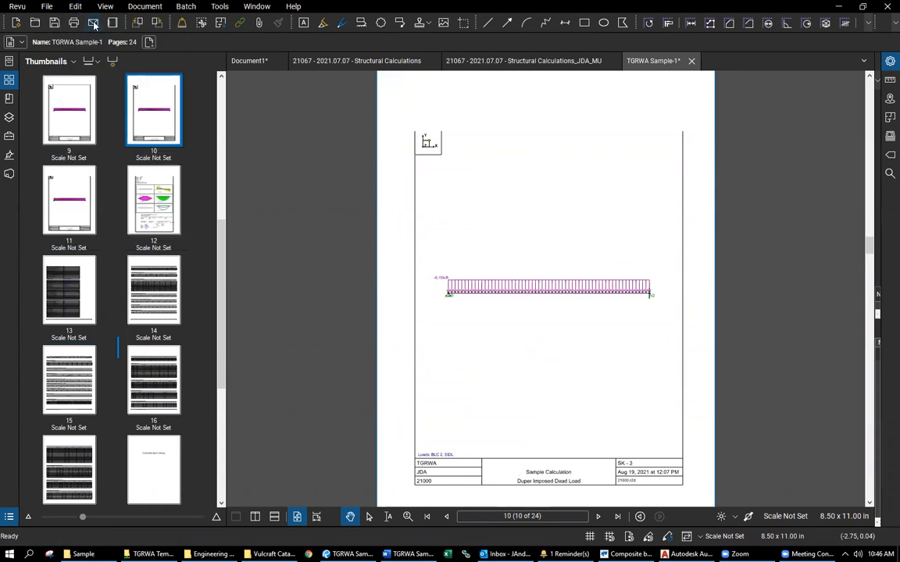
click(75, 7)
click(82, 21)
click(75, 6)
click(85, 24)
click(75, 6)
click(87, 21)
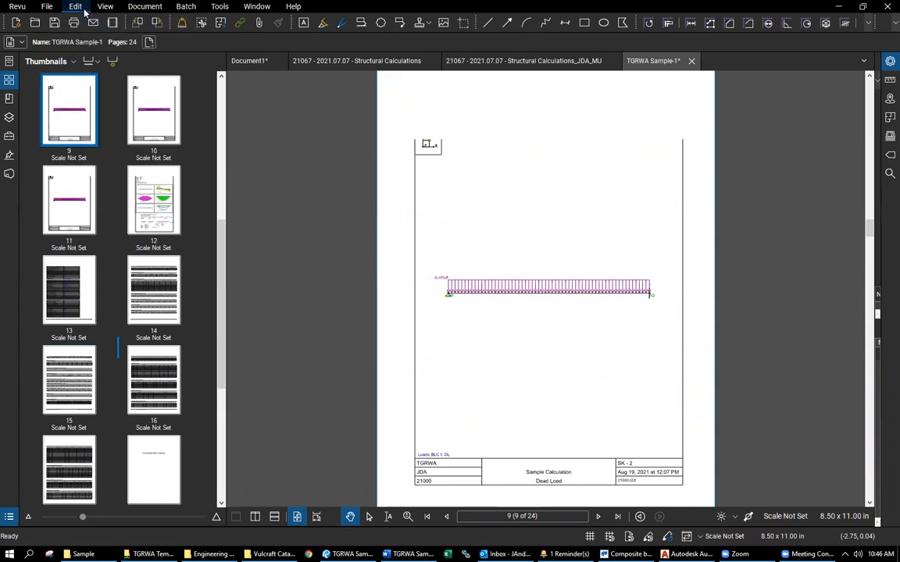
click(75, 6)
click(84, 22)
click(75, 6)
click(86, 18)
click(75, 6)
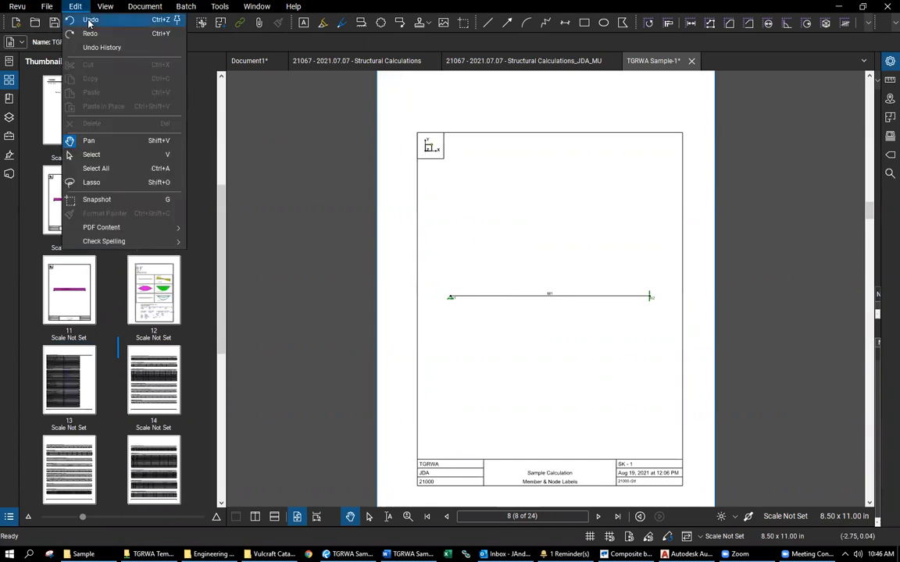
click(86, 19)
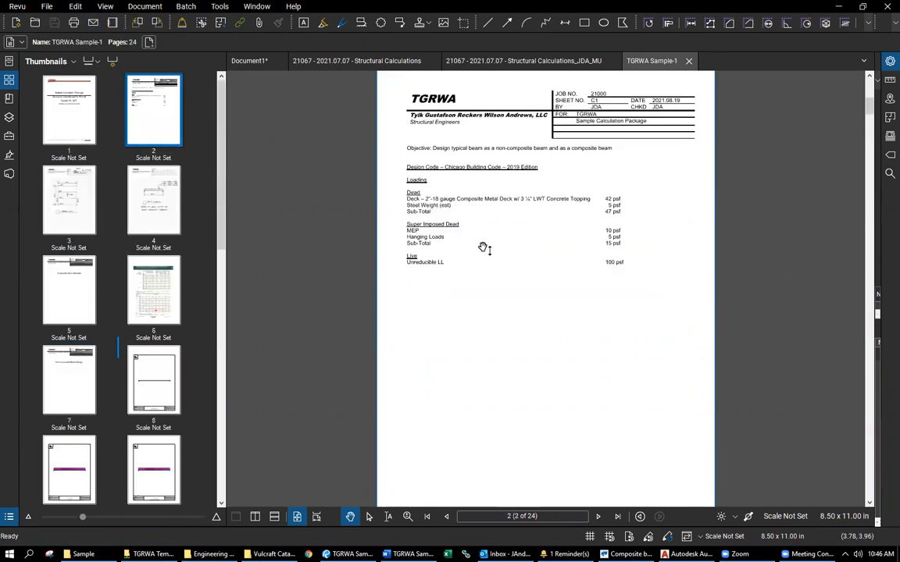
Draw a white-filled rectangle over the title block on page 2 only, ending just above the Objective line.
scroll(485, 246, up, 1)
scroll(527, 199, down, 1)
key(r)
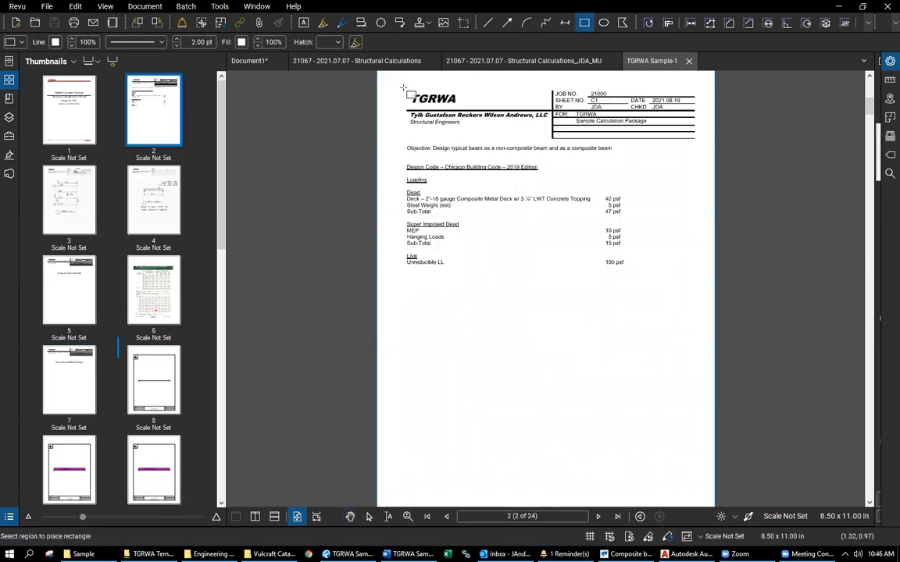
drag(696, 140, 397, 85)
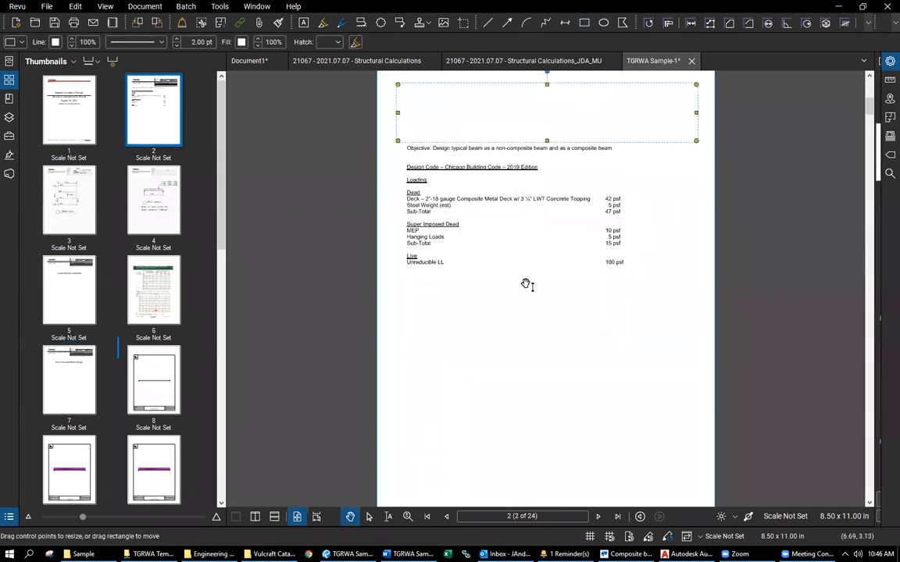
Cover the handwritten title block on page 3, above the partial plan sketch, with a white rectangle.
click(71, 201)
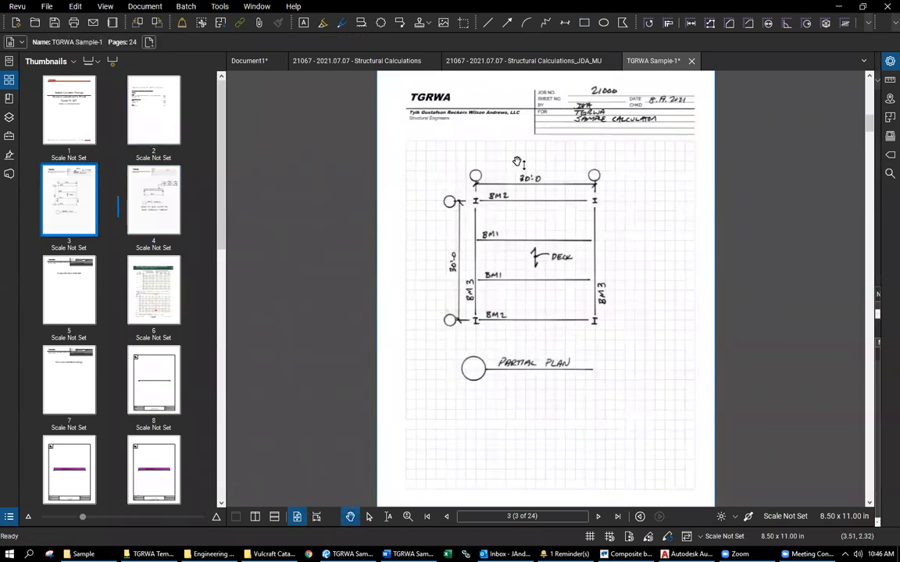
key(r)
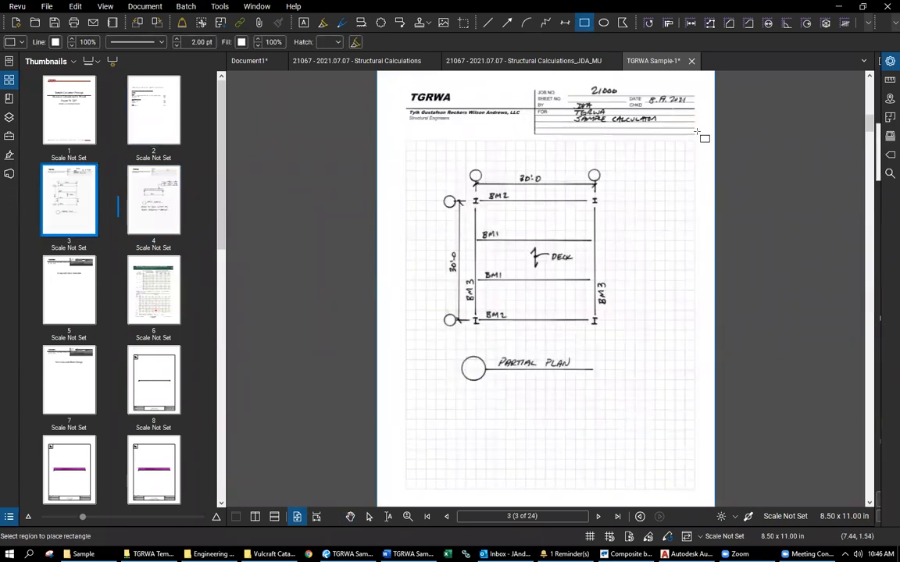
drag(400, 78, 698, 135)
Mask the blank title block on page 4 with a white rectangle that stops above the BM 1 loading grid.
click(153, 209)
key(r)
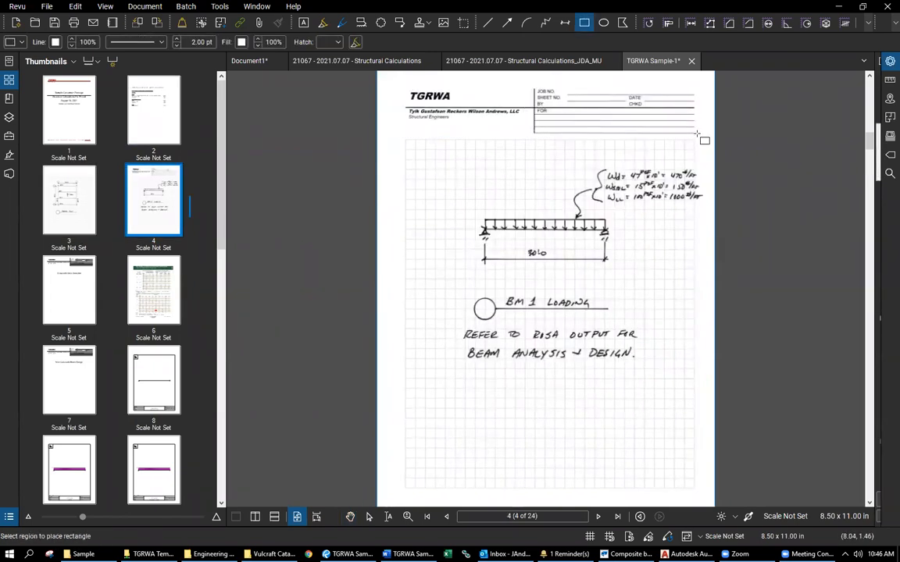
drag(394, 80, 698, 134)
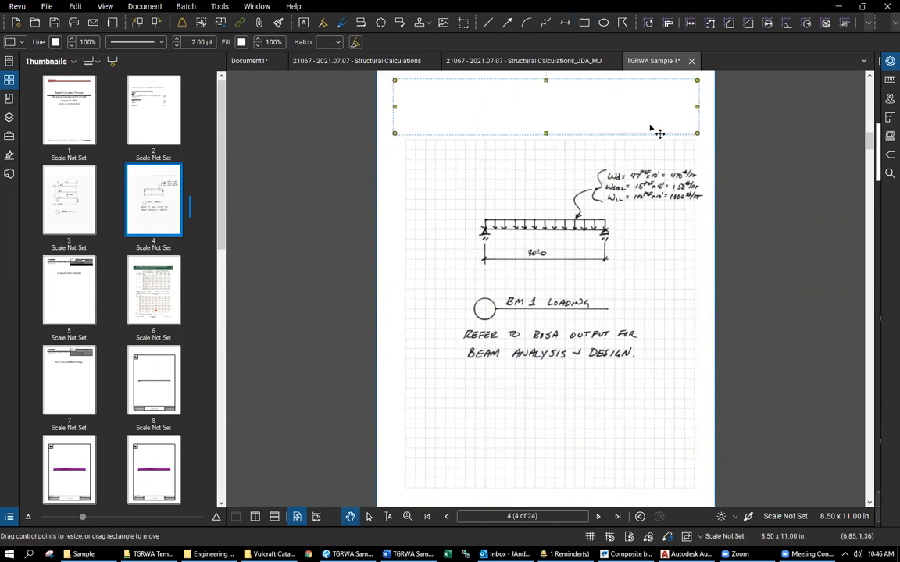
click(630, 157)
click(548, 131)
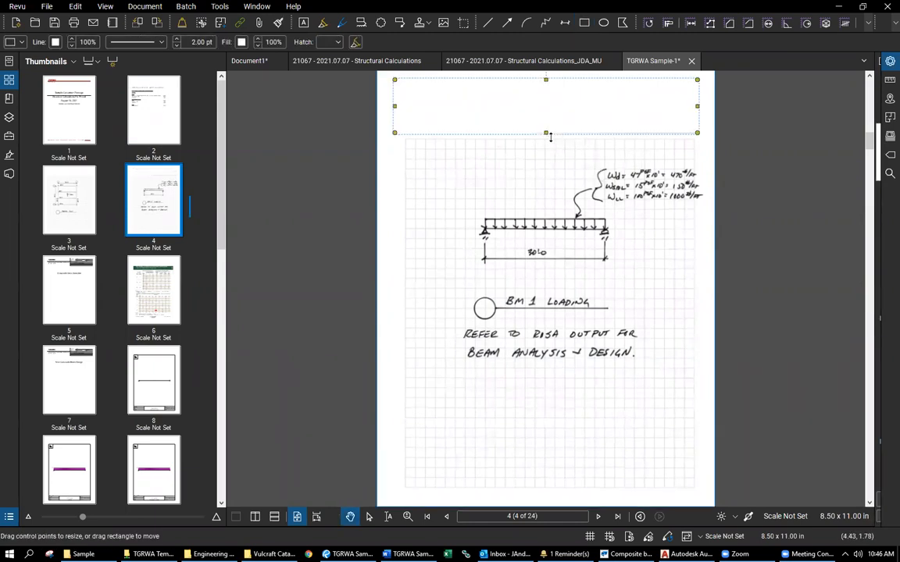
Cover the title block on page 5, above the Composite Deck Selection heading, with a white rectangle.
click(525, 160)
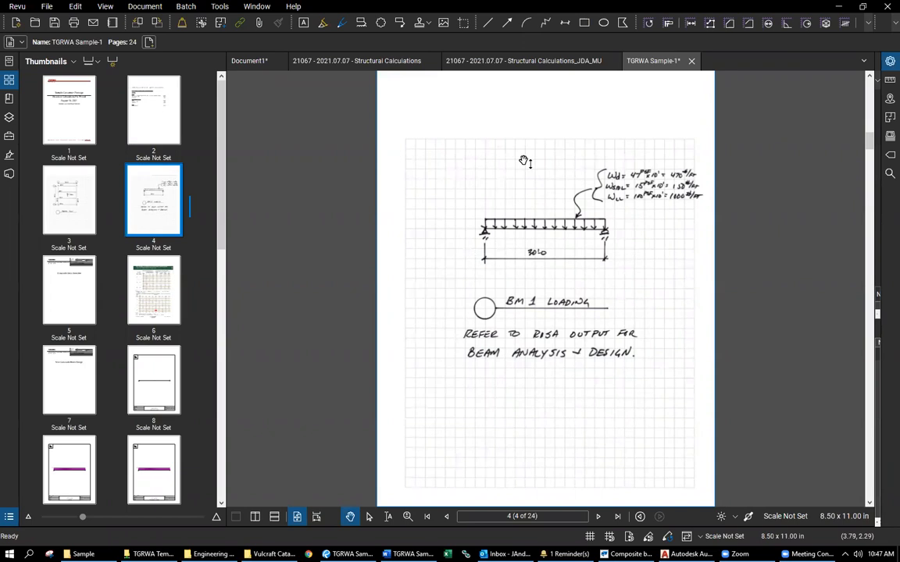
click(108, 285)
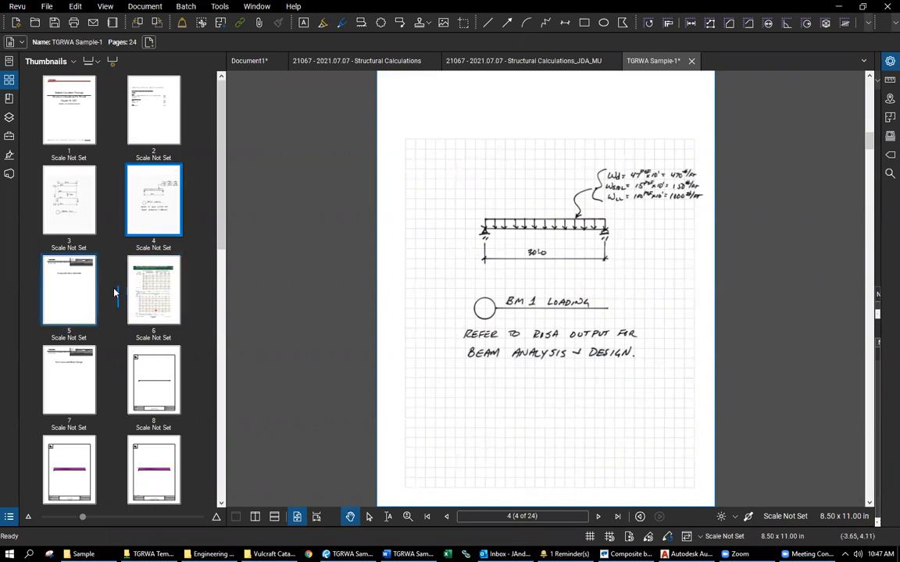
key(r)
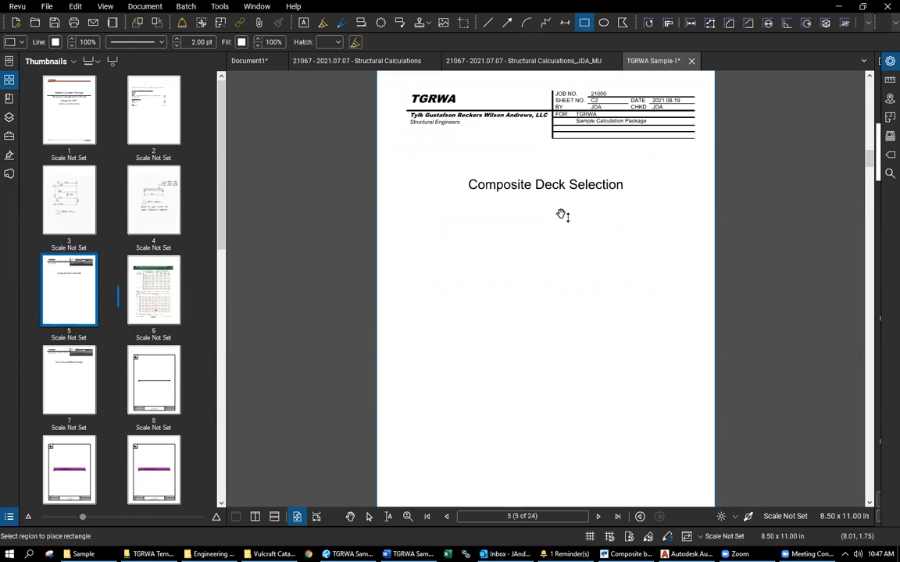
key(ctrl+shift+v)
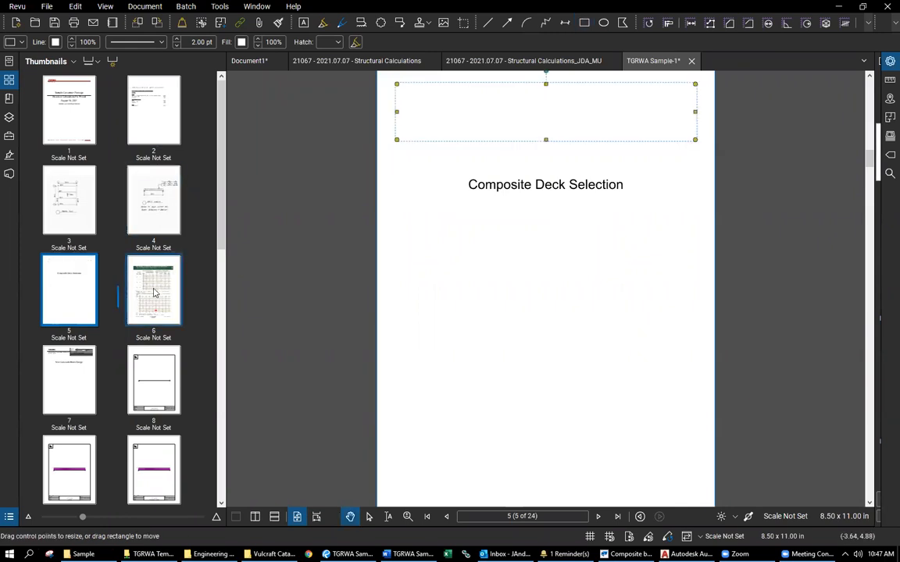
Mask the title block on page 7, above the Non-Composite Beam Design heading, with a white rectangle.
click(78, 381)
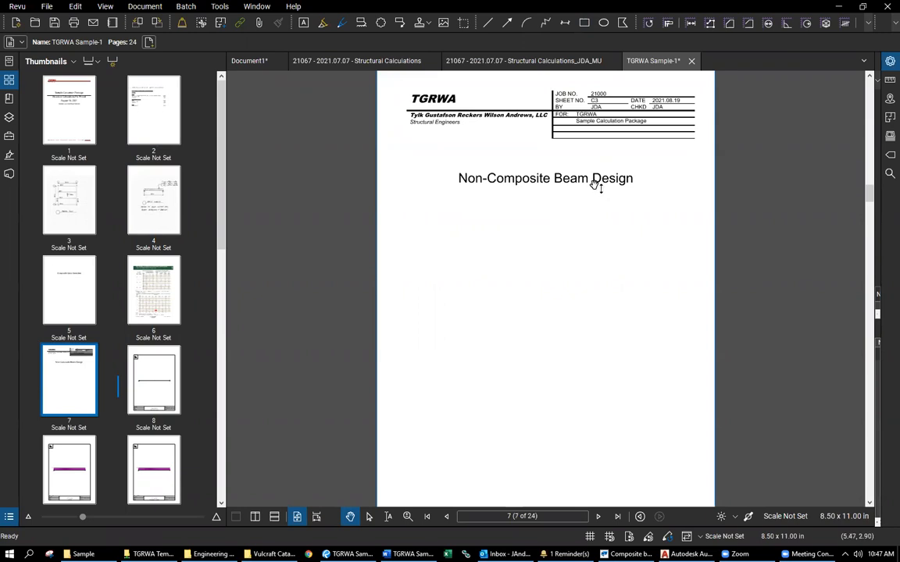
key(r)
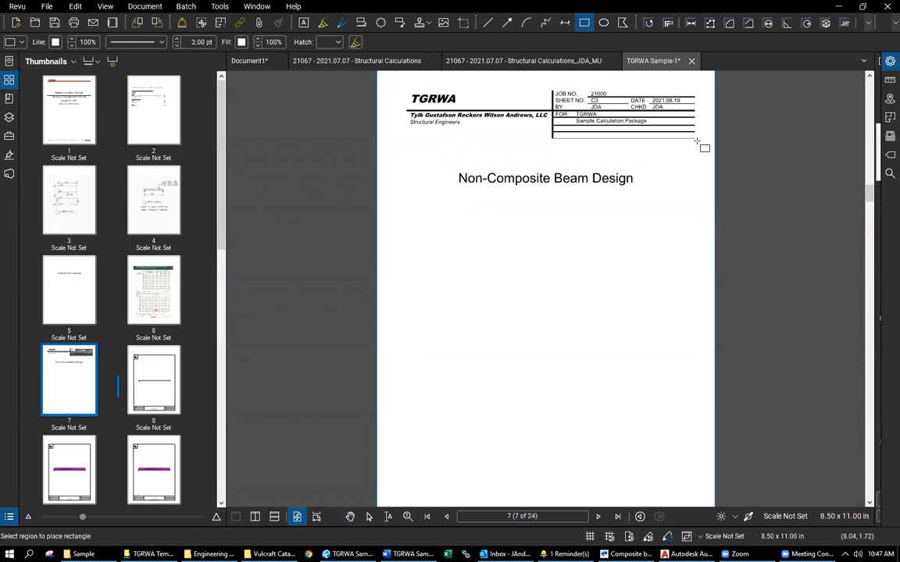
drag(394, 81, 696, 141)
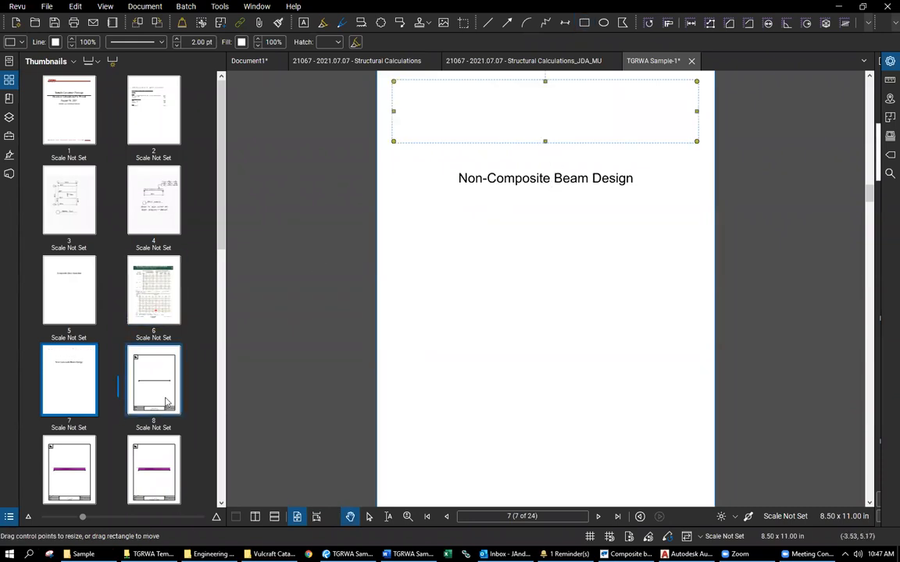
Place a white rectangle over the title block on page 18, above the Composite Beam Design heading.
drag(165, 409, 155, 432)
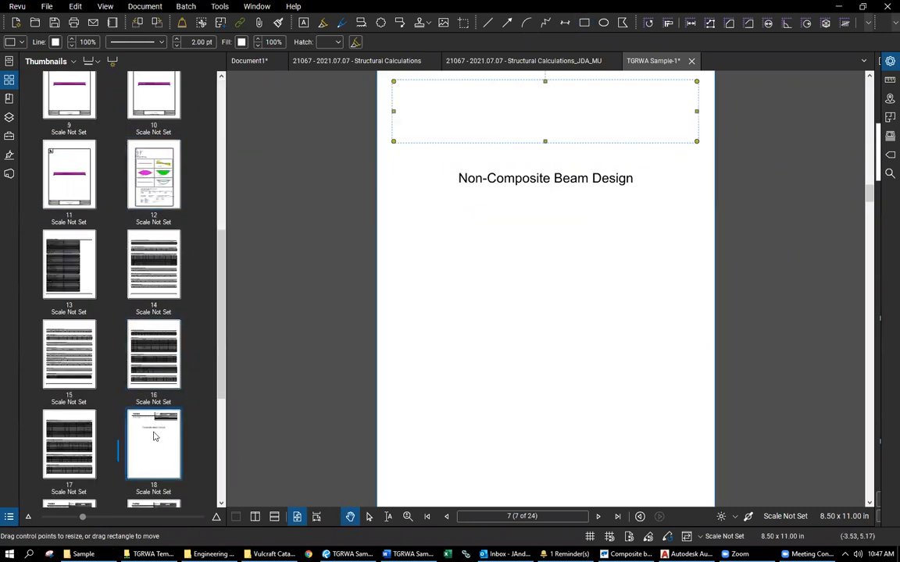
key(r)
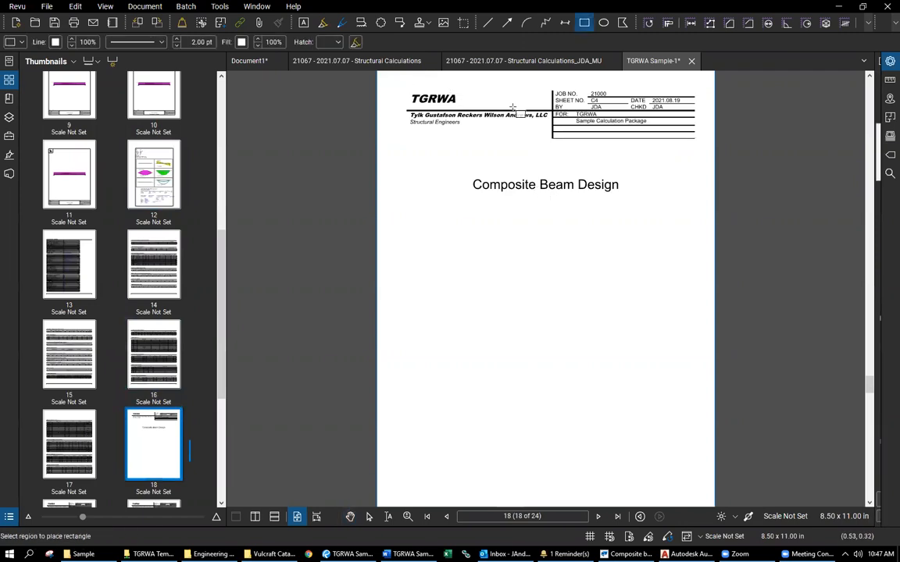
drag(399, 83, 695, 143)
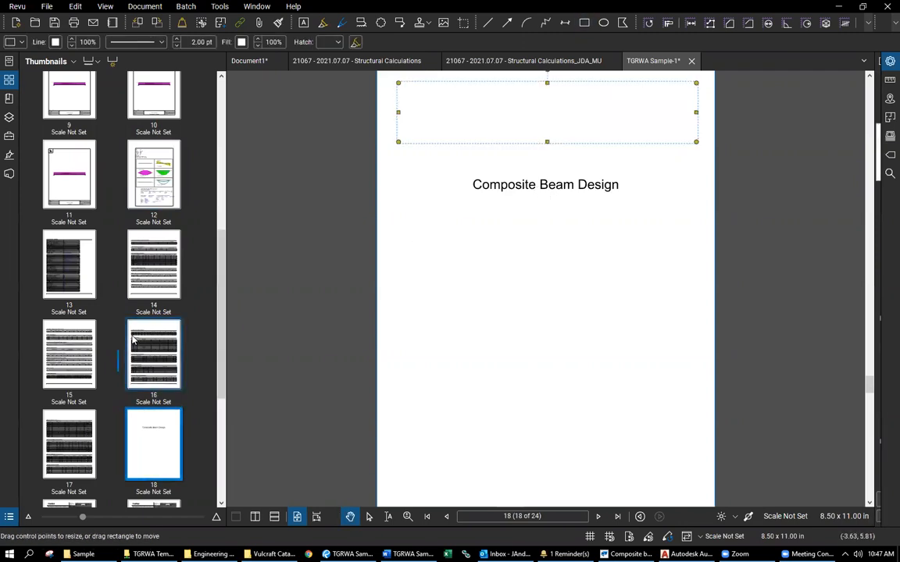
Examine the pages from 7 through 19 for title blocks that still need masking.
scroll(133, 339, down, 3)
click(89, 285)
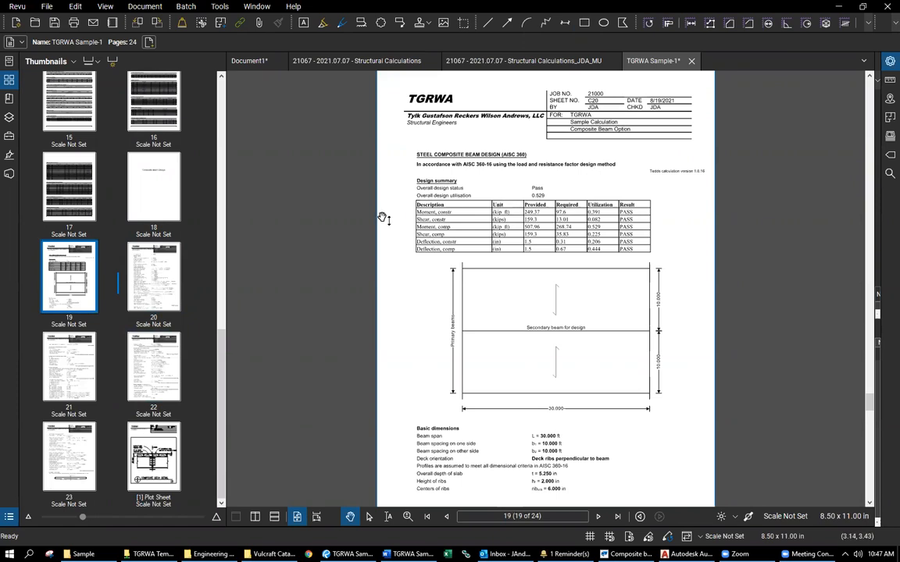
scroll(115, 233, up, 5)
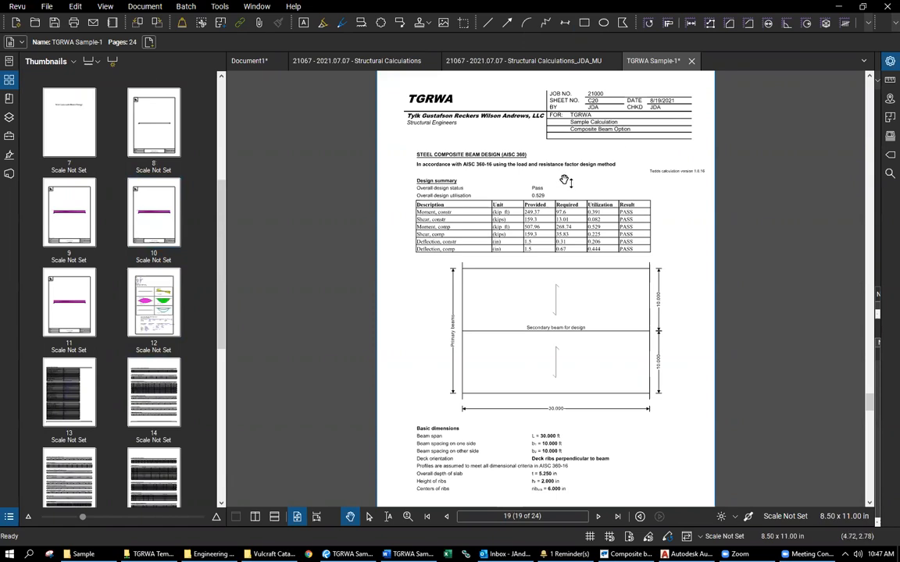
scroll(191, 259, down, 3)
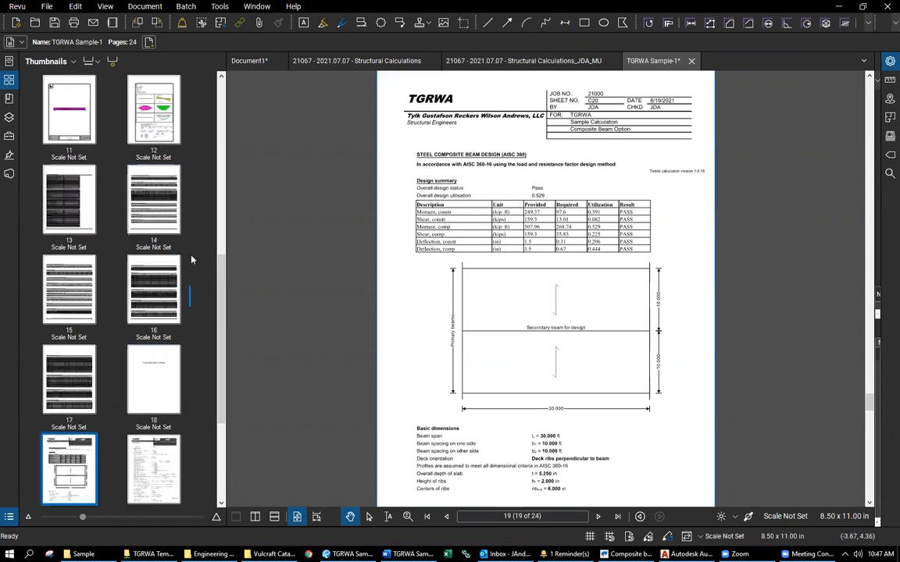
click(142, 391)
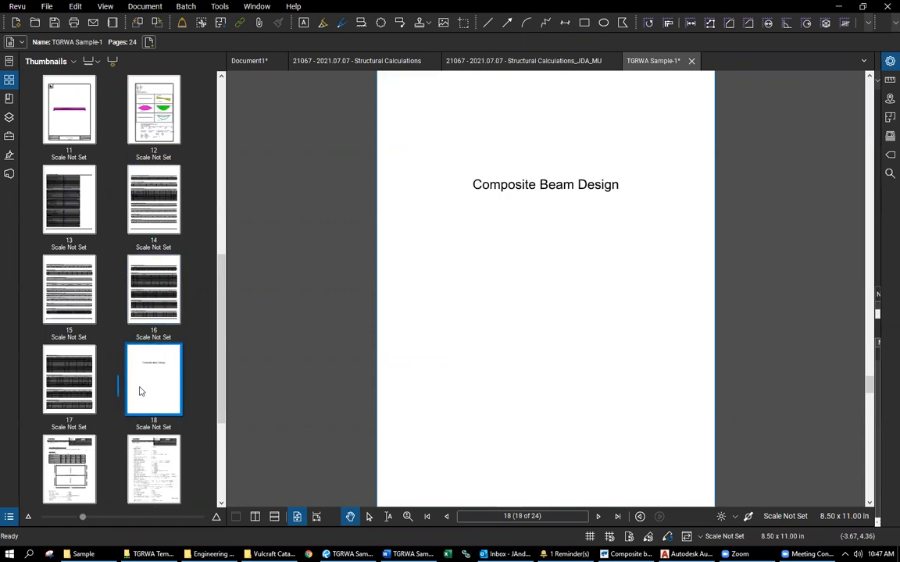
click(75, 399)
drag(166, 396, 169, 394)
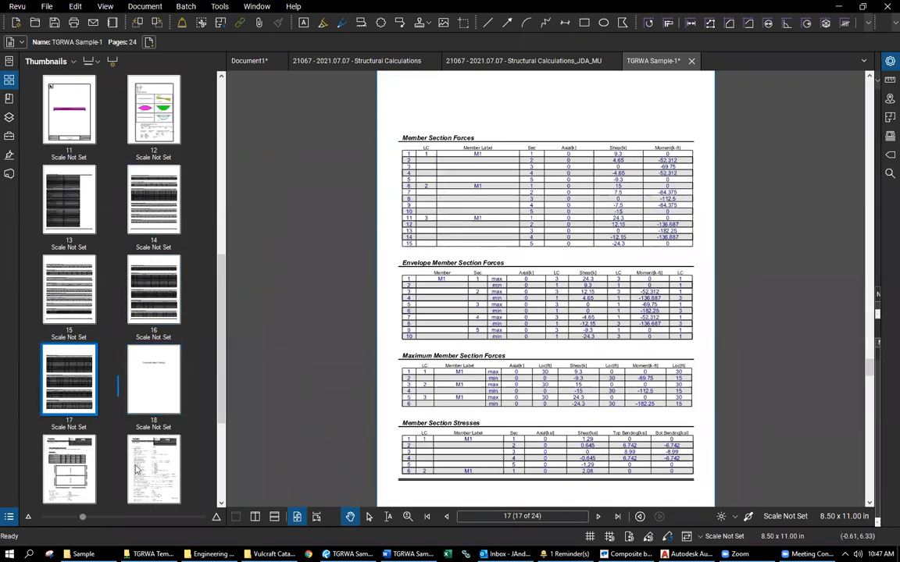
Cover the title block on page 19 with a white rectangle, adjusted to end just above the Steel Composite Beam Design heading.
scroll(531, 260, down, 2)
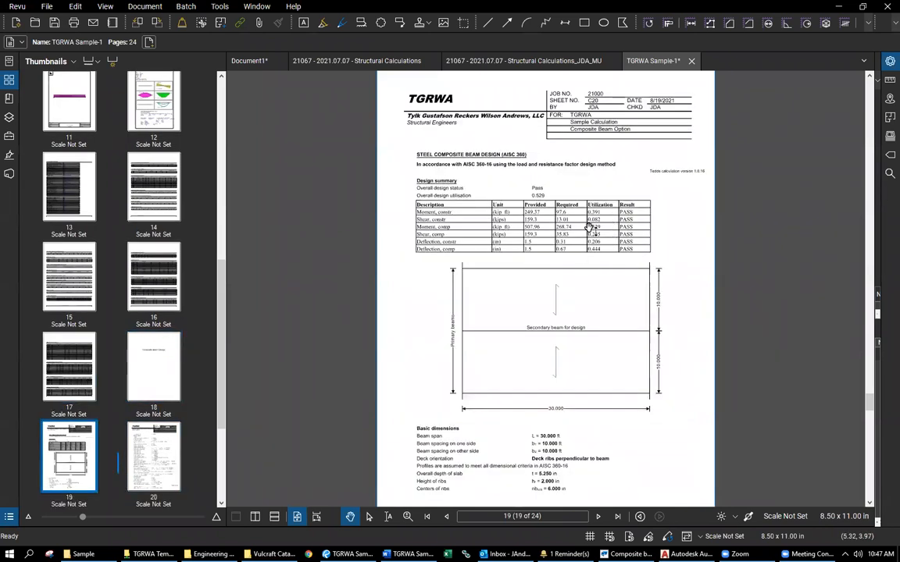
key(r)
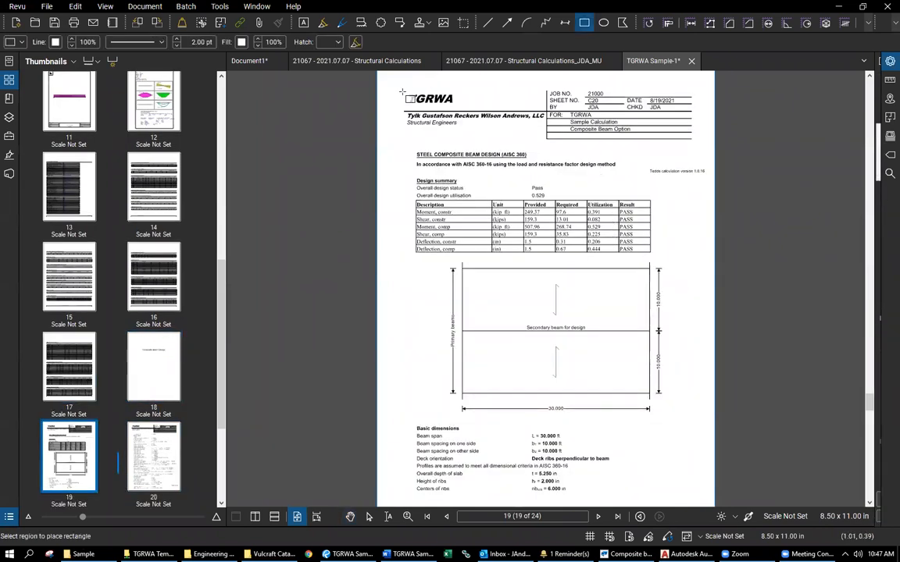
mouse_move(398, 89)
mouse_down()
mouse_move(629, 129)
mouse_move(662, 125)
mouse_move(692, 139)
mouse_up()
right_click(539, 123)
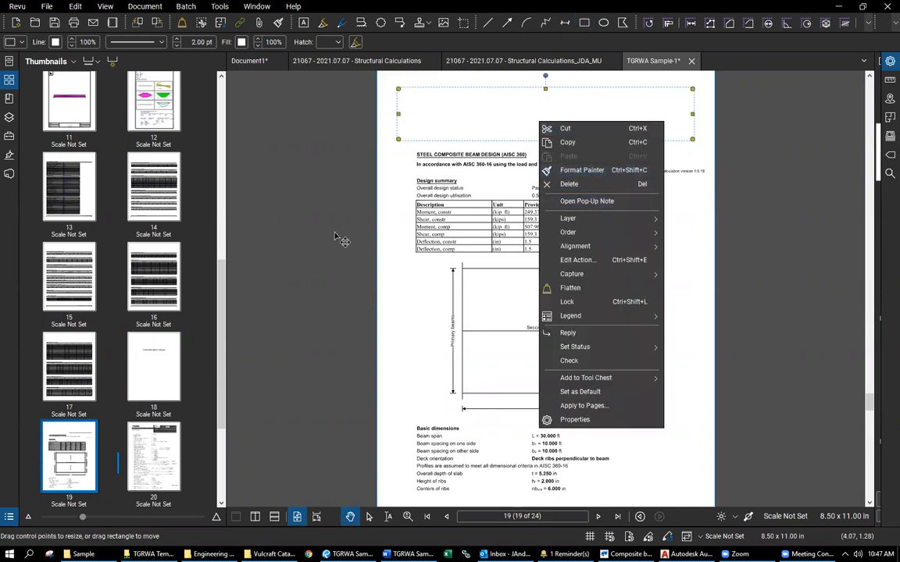
click(517, 109)
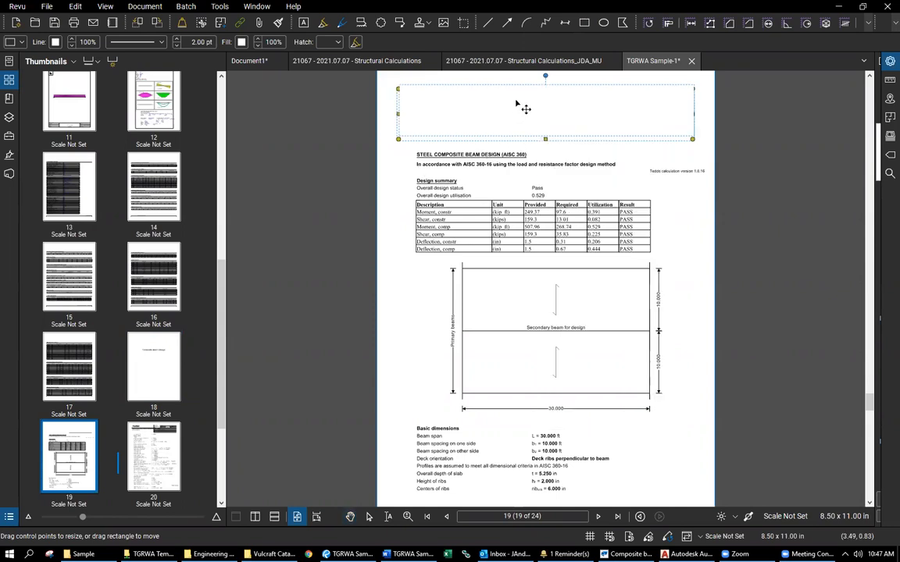
drag(584, 127, 547, 143)
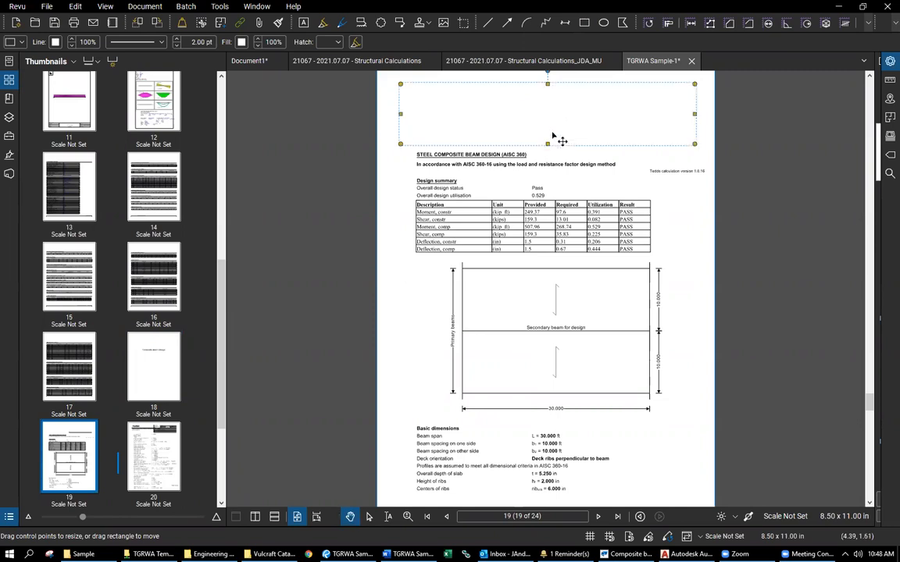
Apply the page 19 white rectangle to the page range 19-23.
right_click(552, 132)
click(620, 415)
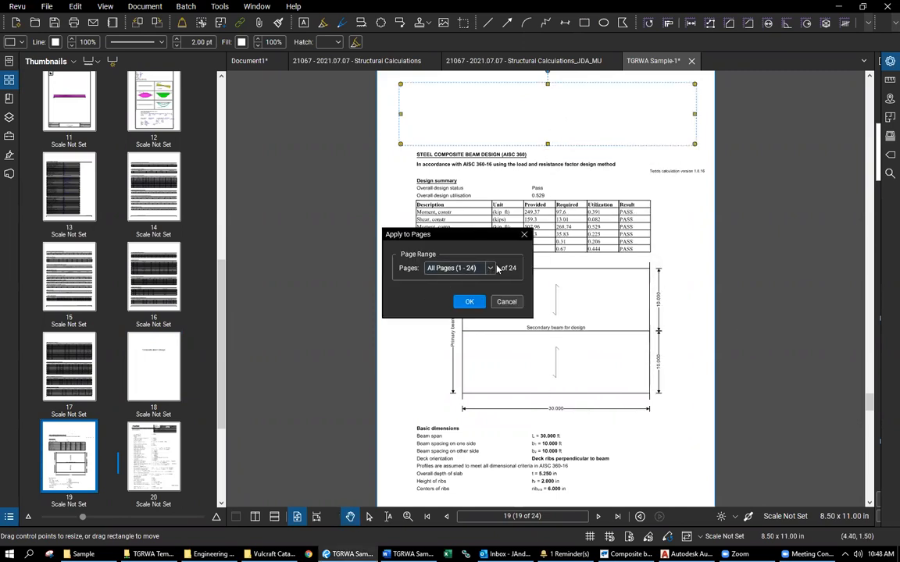
click(494, 269)
click(467, 296)
text(19-23)
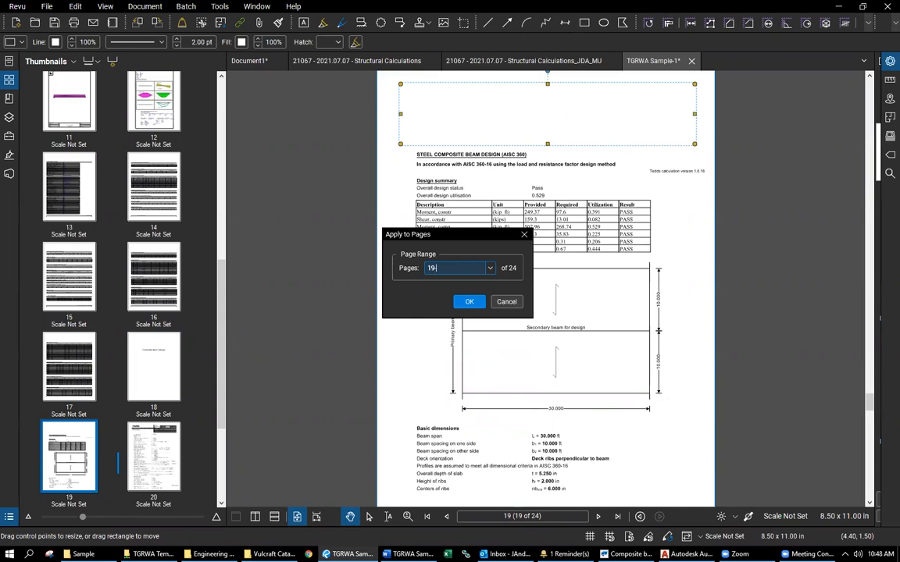
click(470, 302)
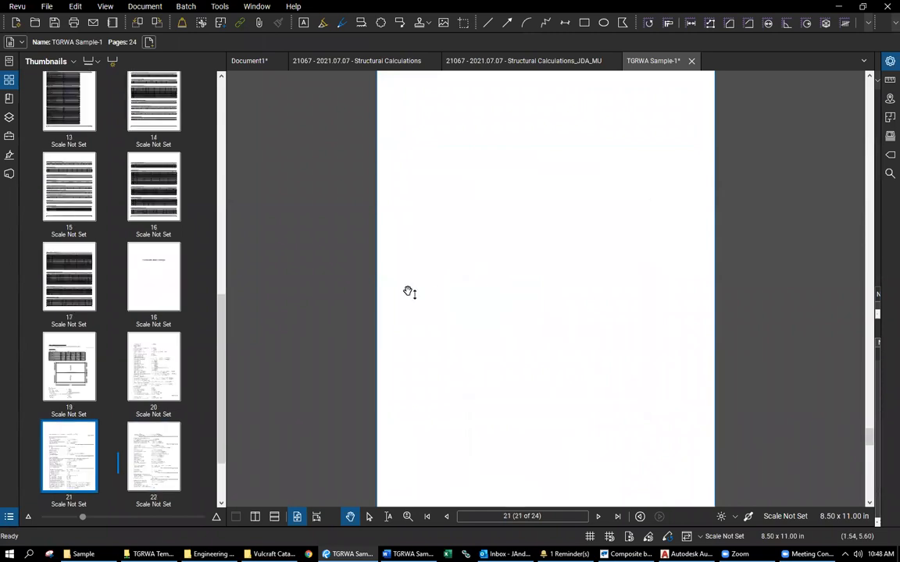
Mask the title block on the last page, above the framed composite deck detail, with a white rectangle.
scroll(442, 252, down, 3)
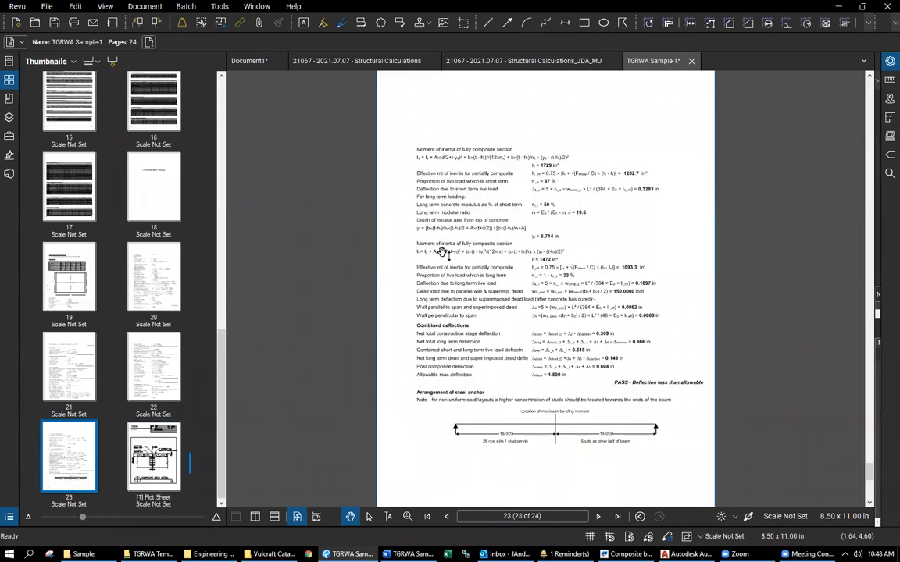
scroll(441, 253, down, 3)
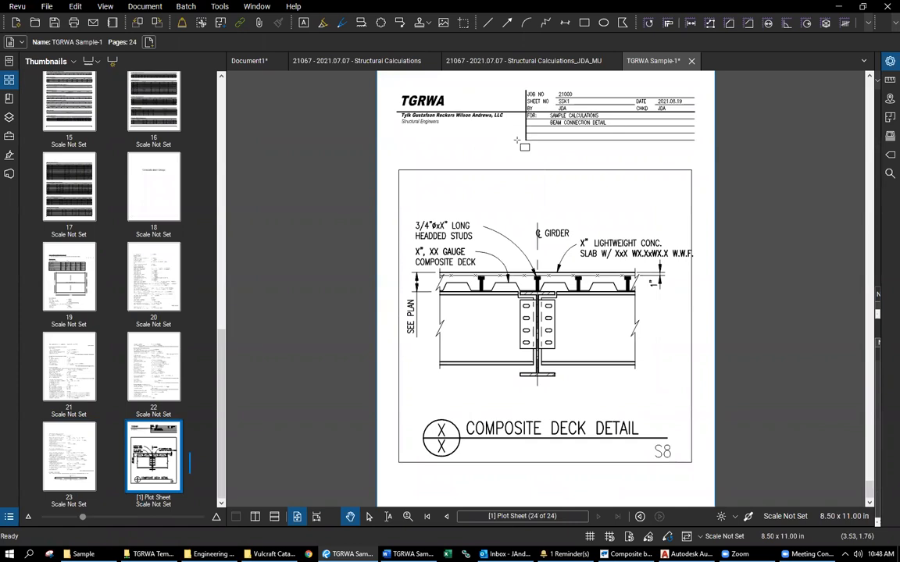
key(r)
drag(394, 85, 694, 144)
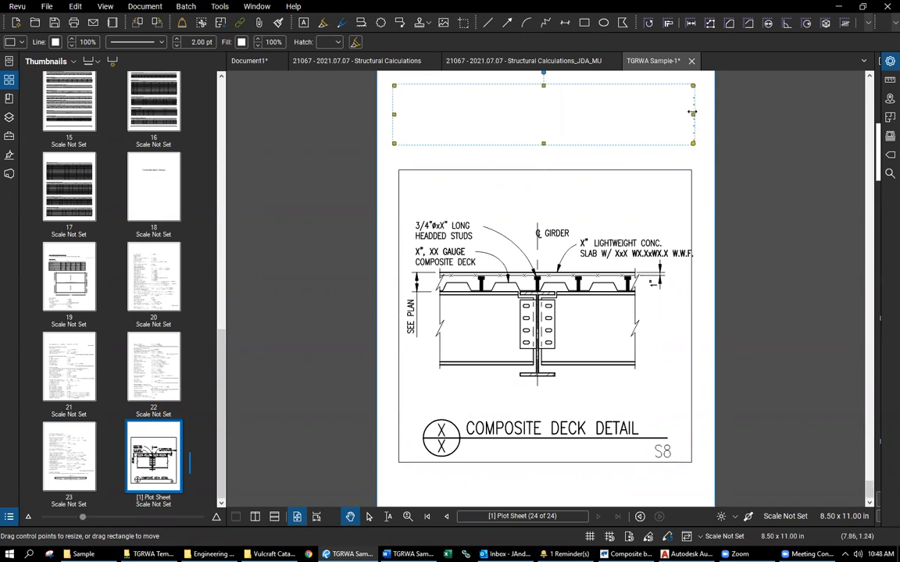
click(516, 168)
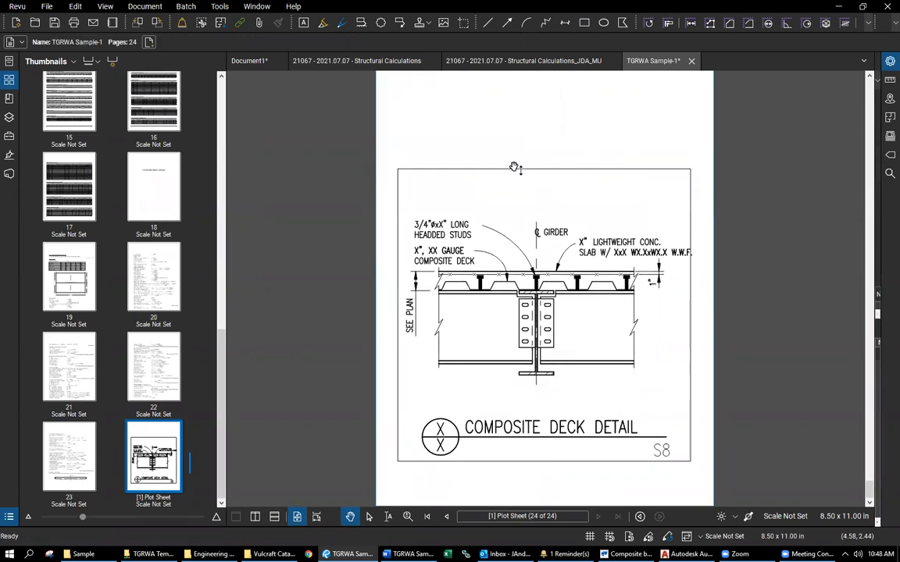
Return to the cover page and flatten the document's markups so the white masks become part of the pages.
scroll(510, 160, up, 12)
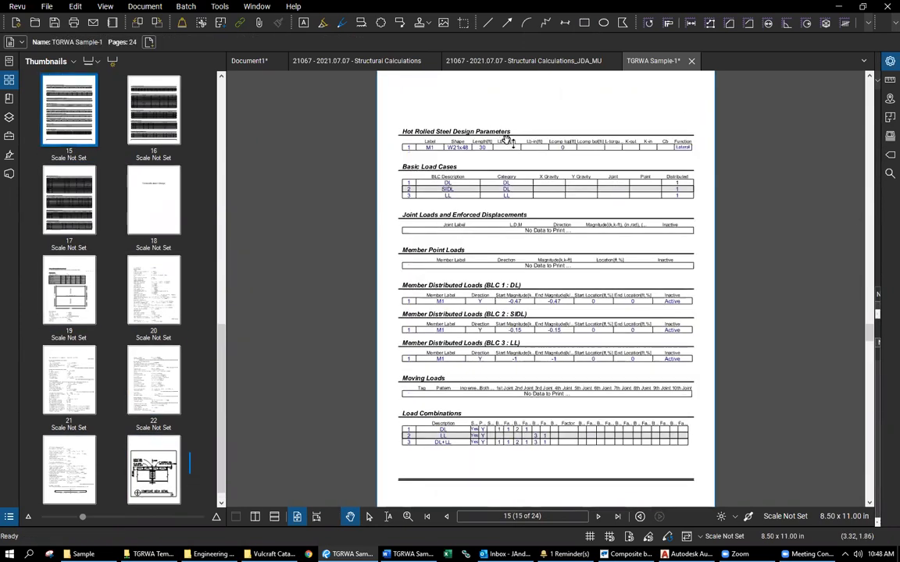
scroll(507, 140, up, 5)
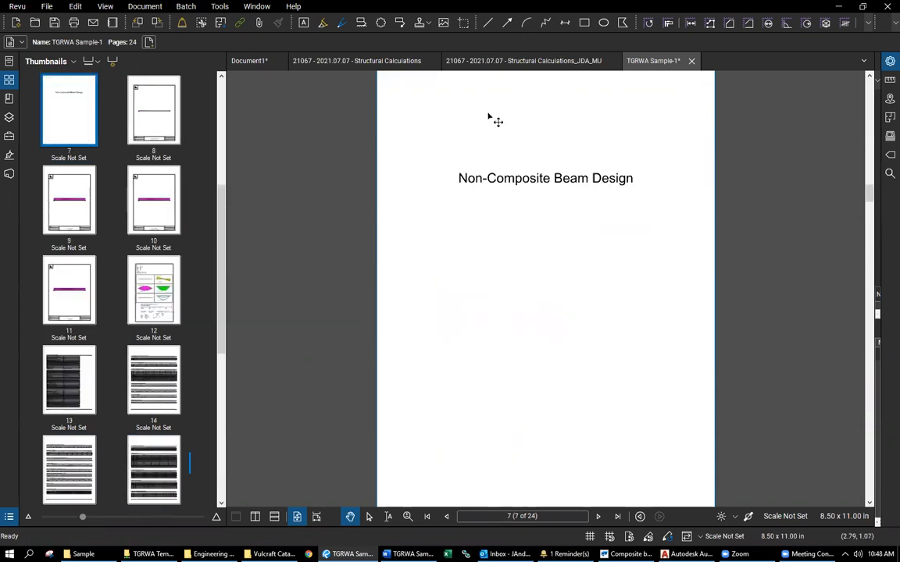
scroll(489, 117, up, 6)
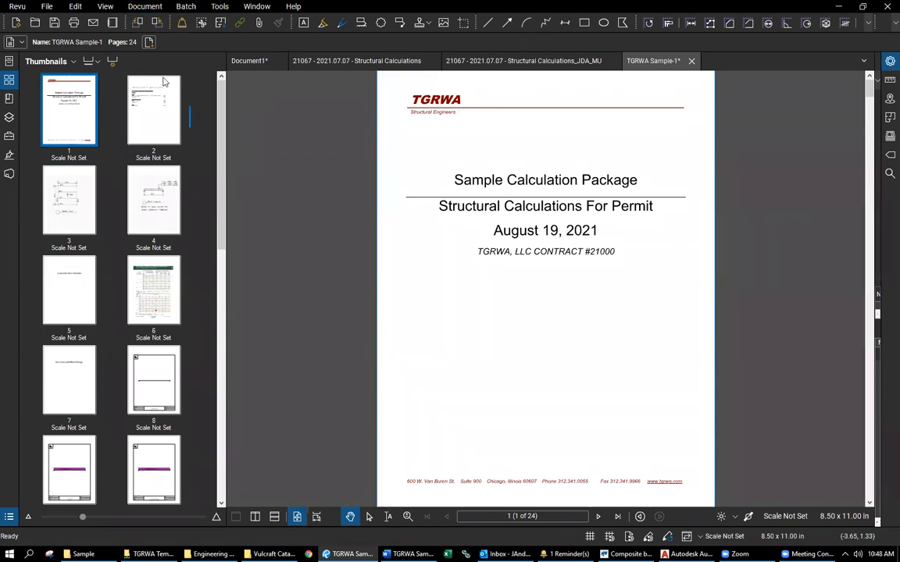
click(145, 6)
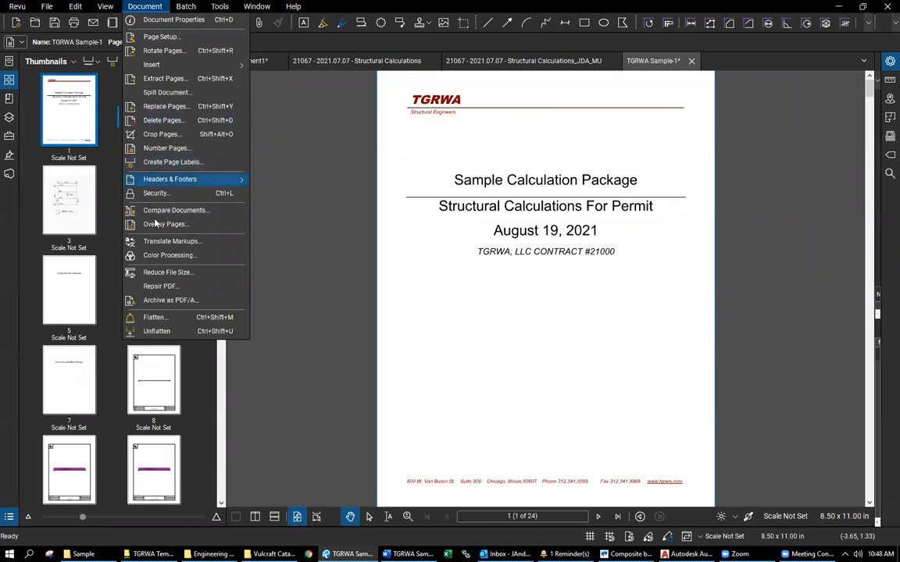
click(155, 317)
click(535, 452)
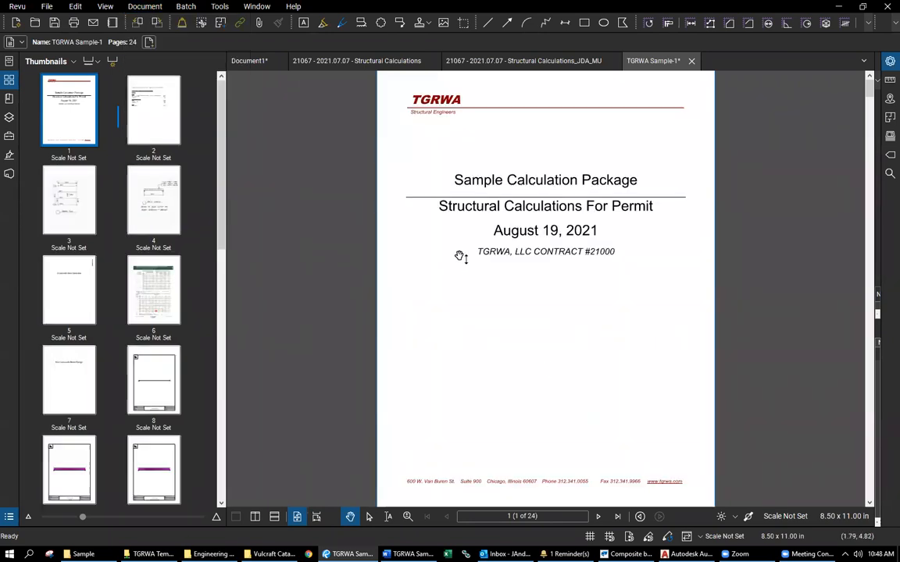
Stamp the TGRWA title block onto page 2 and align it above the Objective line within the page margins.
scroll(460, 256, down, 2)
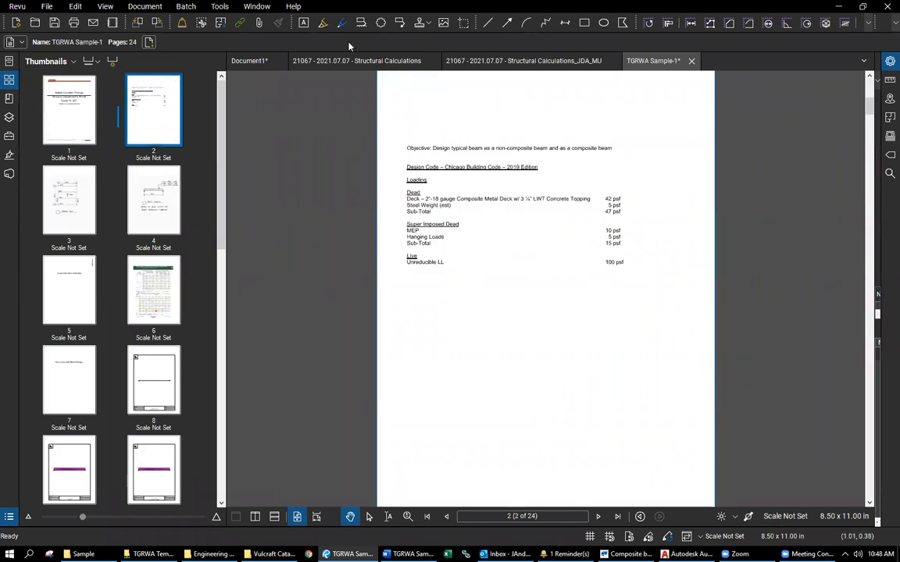
click(228, 8)
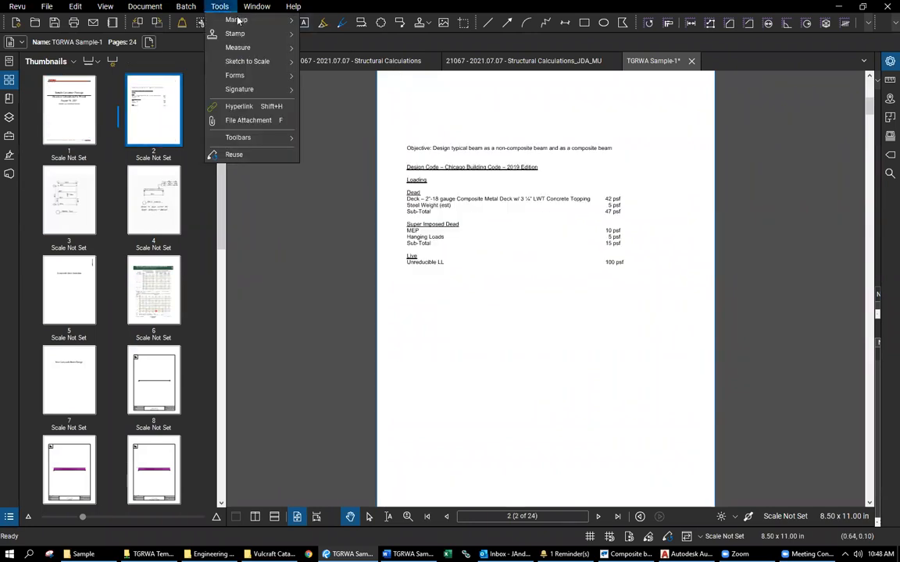
mouse_move(238, 21)
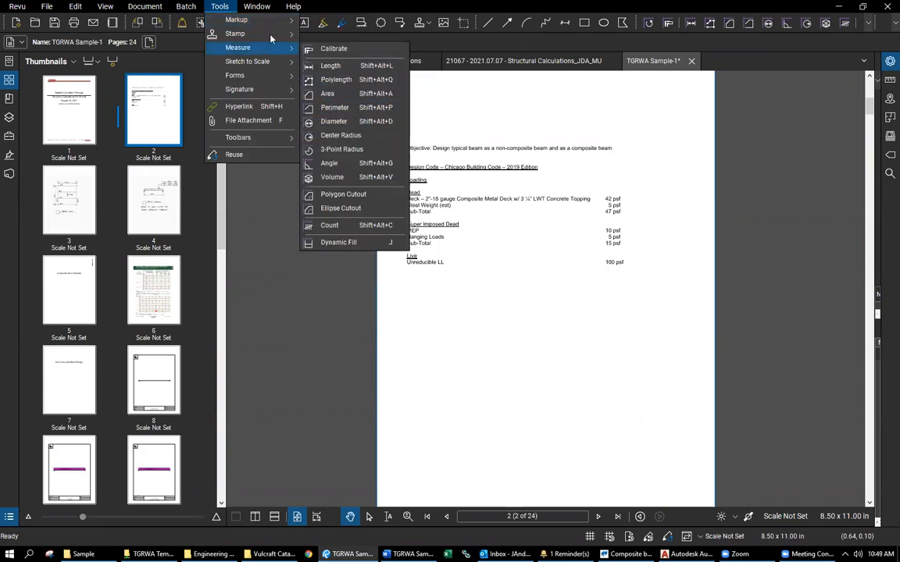
click(374, 35)
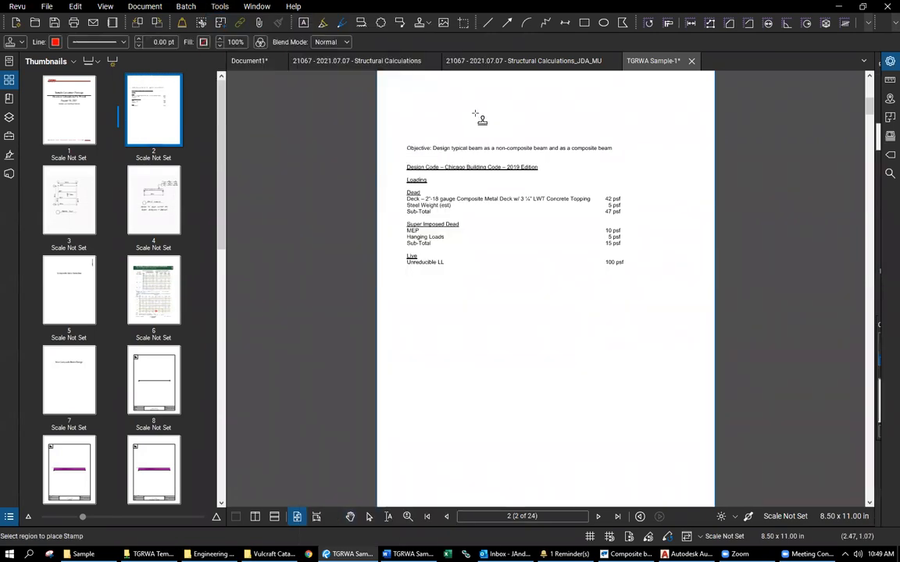
click(514, 162)
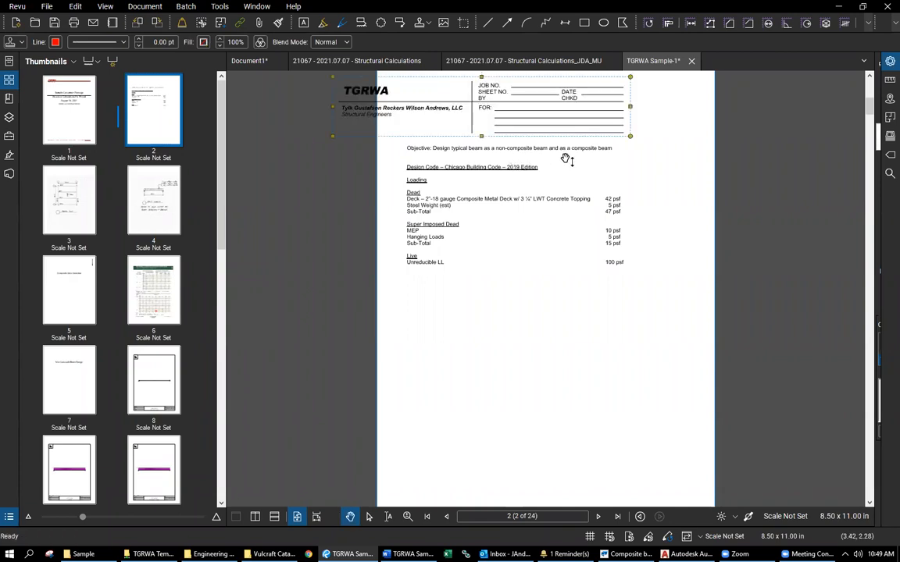
drag(511, 114, 557, 117)
click(521, 166)
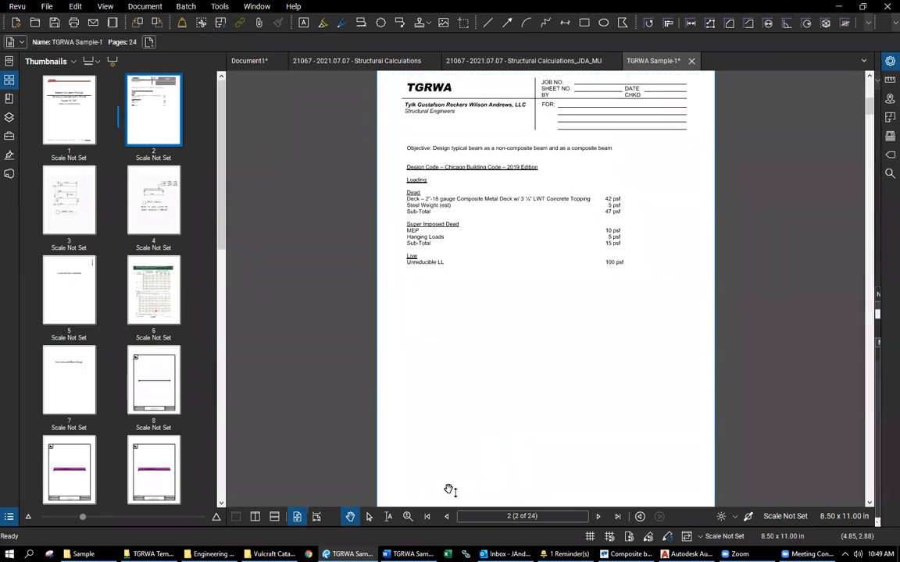
Add a text box reading 21000 to page 2's title block and place it on the JOB NO. line.
click(407, 517)
drag(477, 139, 634, 66)
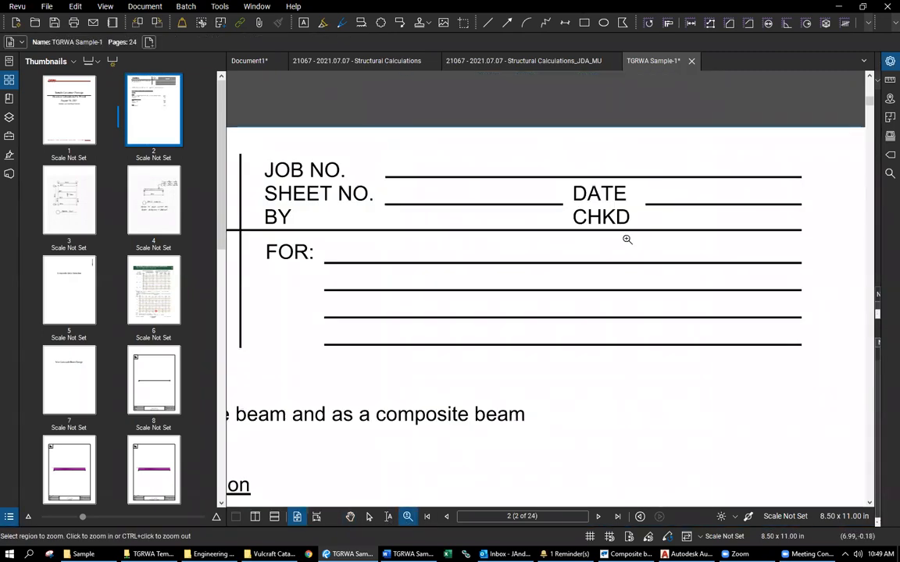
key(Escape)
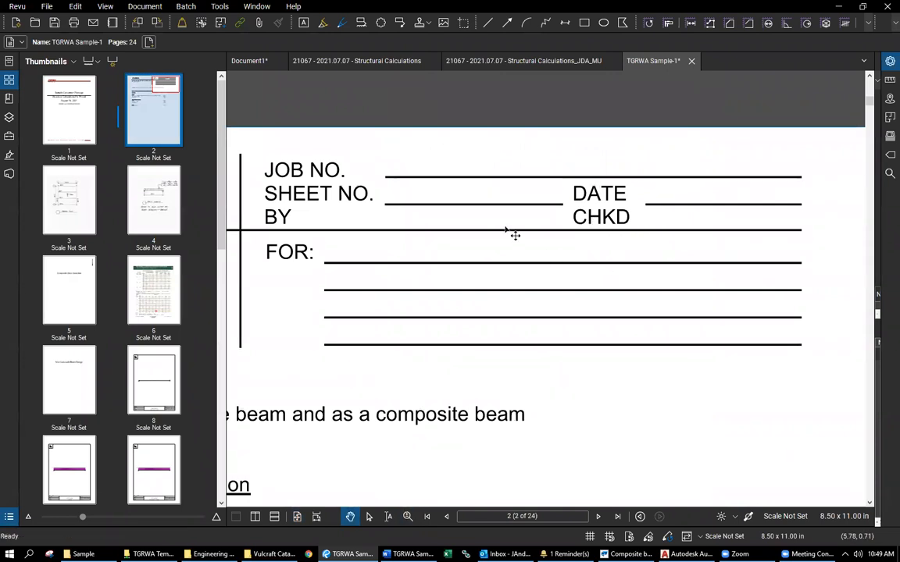
click(219, 7)
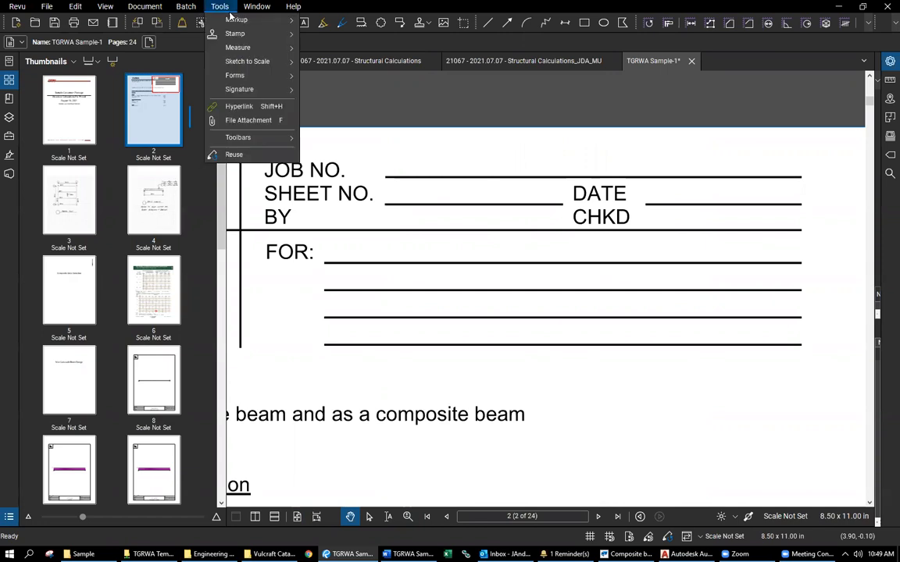
mouse_move(241, 26)
click(336, 22)
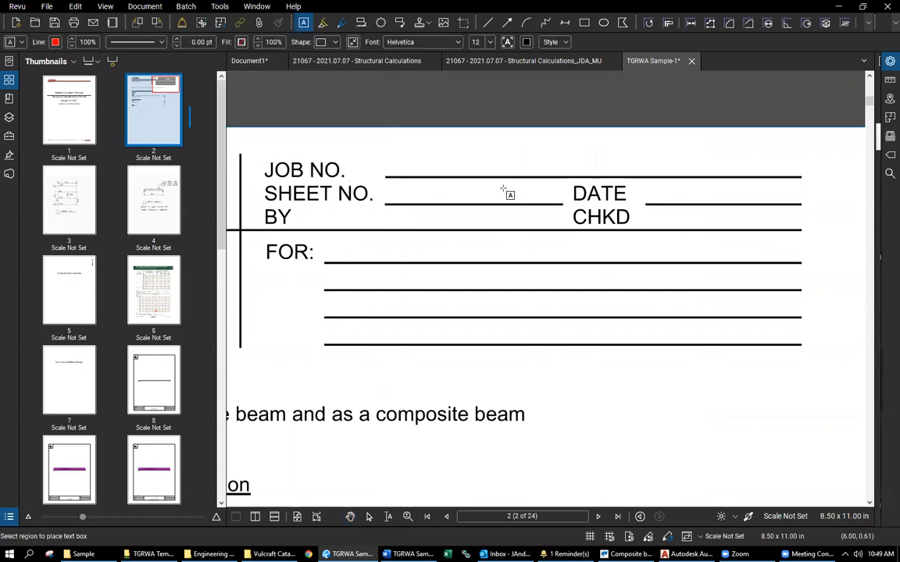
click(55, 43)
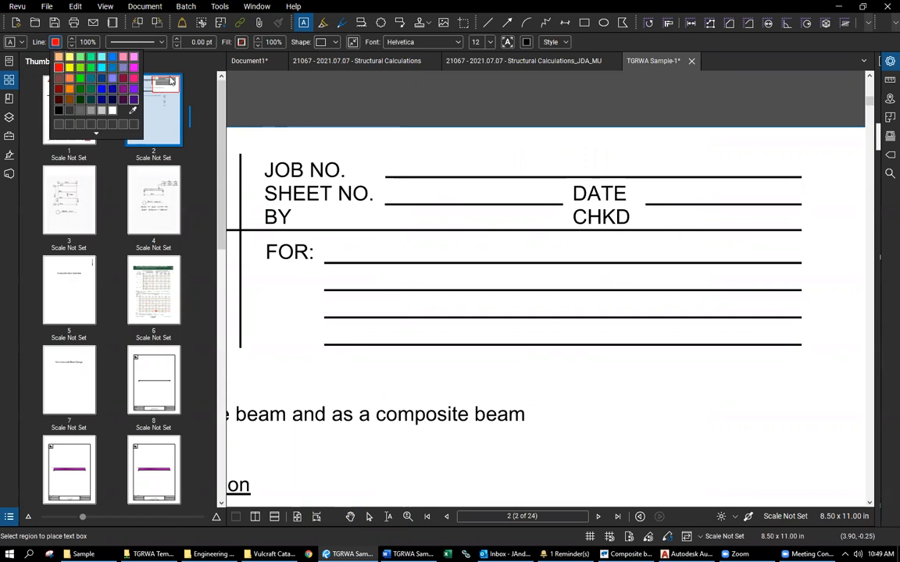
click(522, 105)
drag(484, 147, 591, 171)
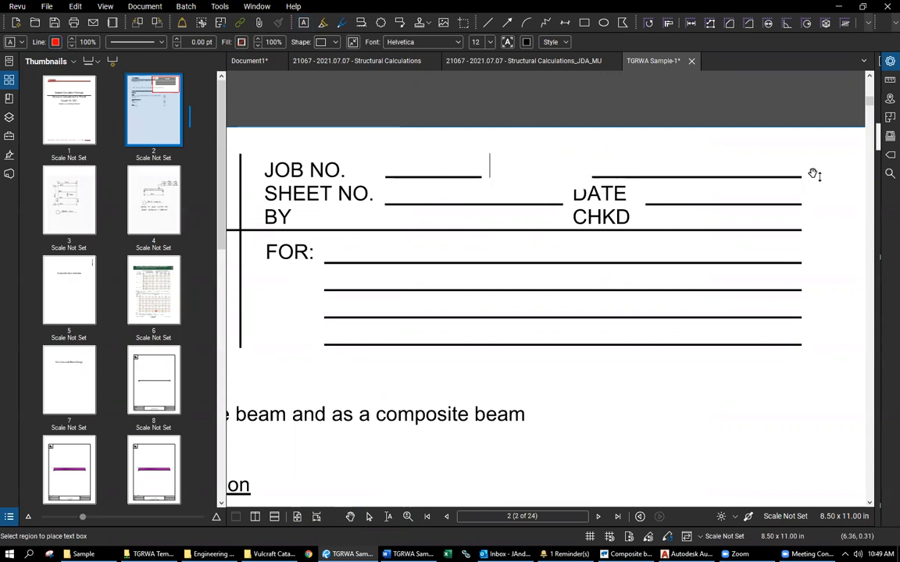
text(21000)
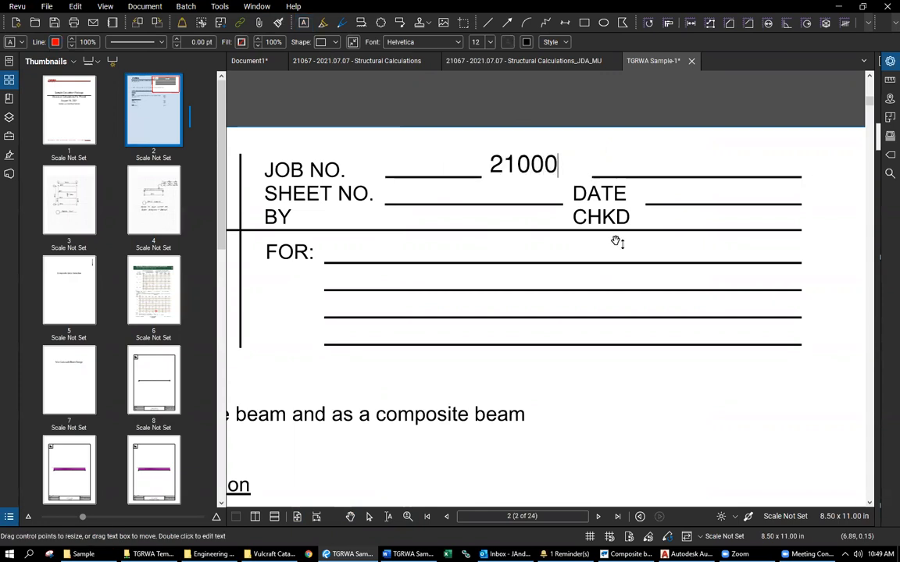
key(Escape)
drag(556, 183, 478, 176)
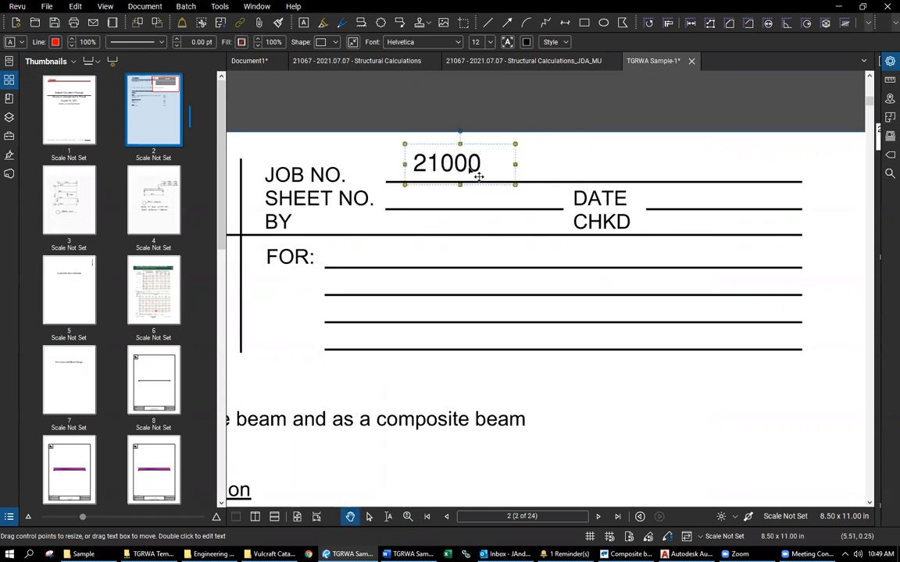
Copy the job number text box to the DATE line, change its text to 2021.08.19 and widen it to fit one line.
right_click(659, 194)
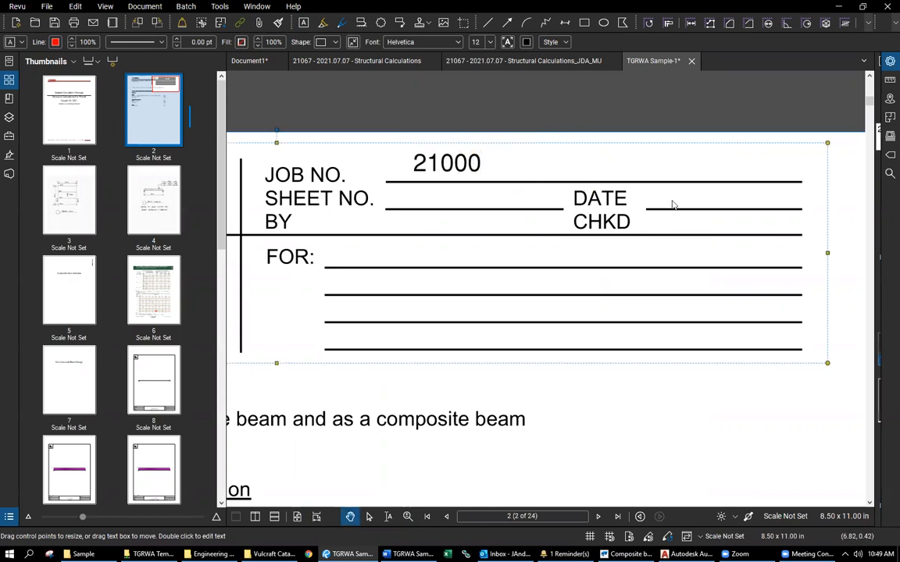
click(474, 169)
right_click(465, 166)
key(Escape)
right_click(686, 203)
click(716, 240)
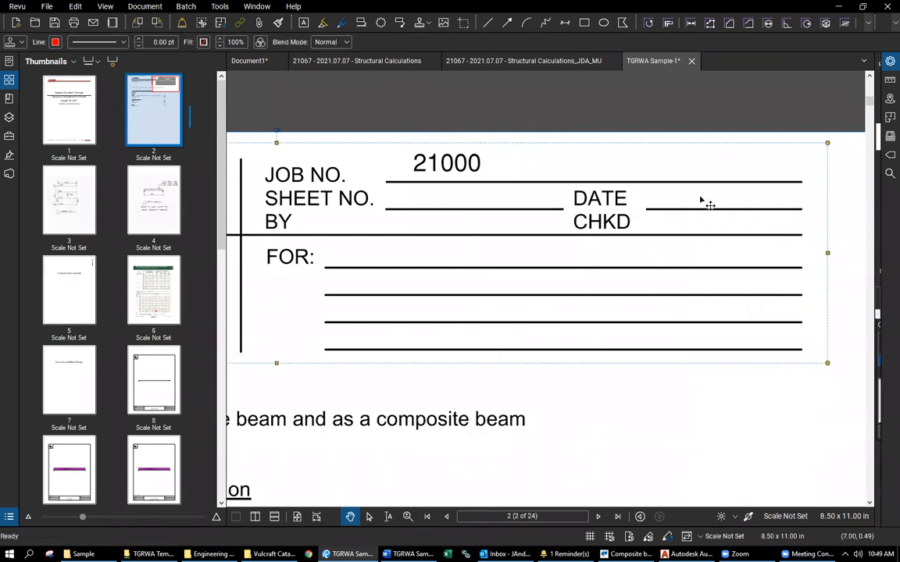
drag(718, 191, 681, 206)
double_click(694, 205)
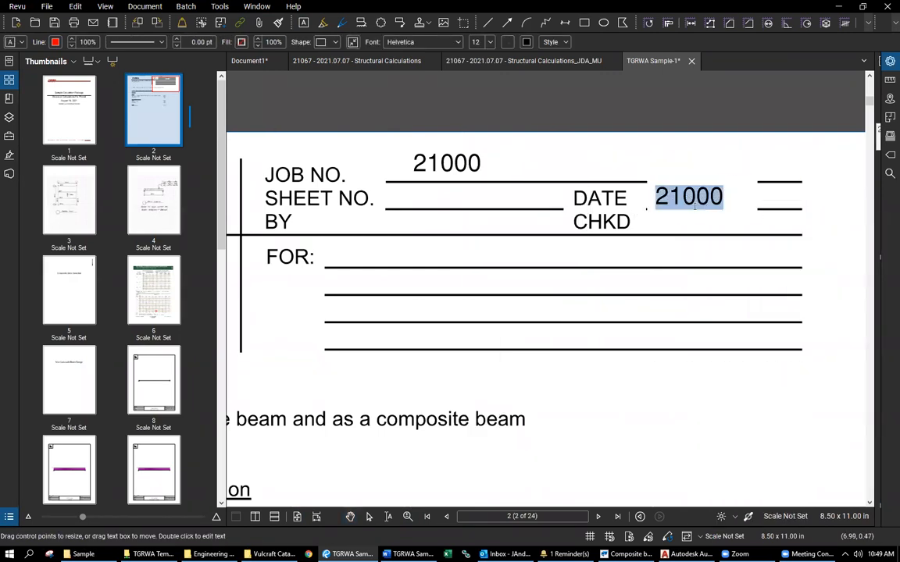
text(2021.08)
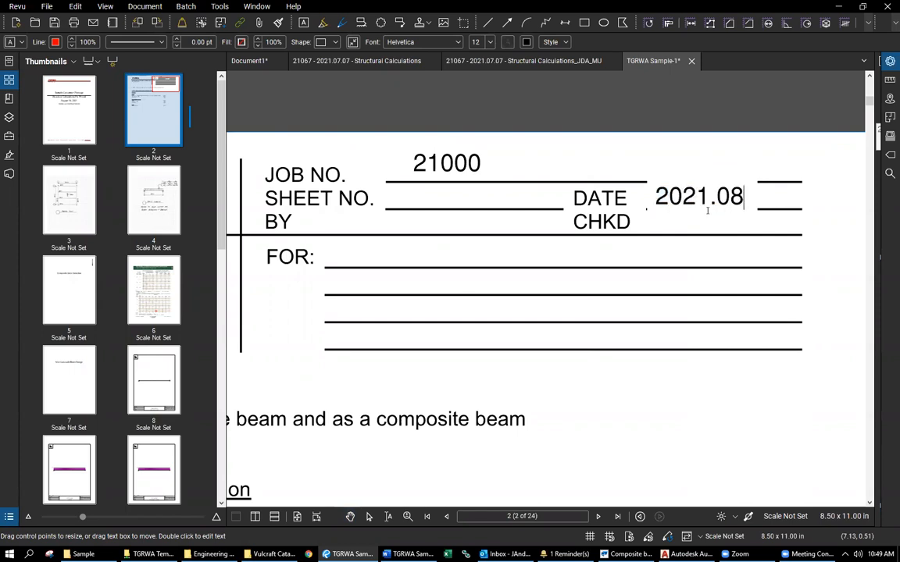
key(Return)
text(.19)
click(756, 217)
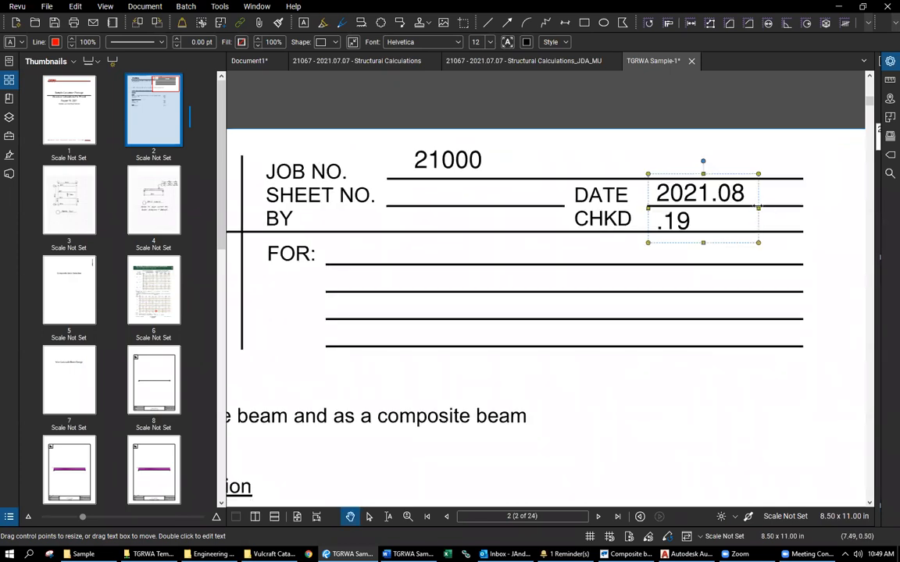
drag(759, 208, 831, 203)
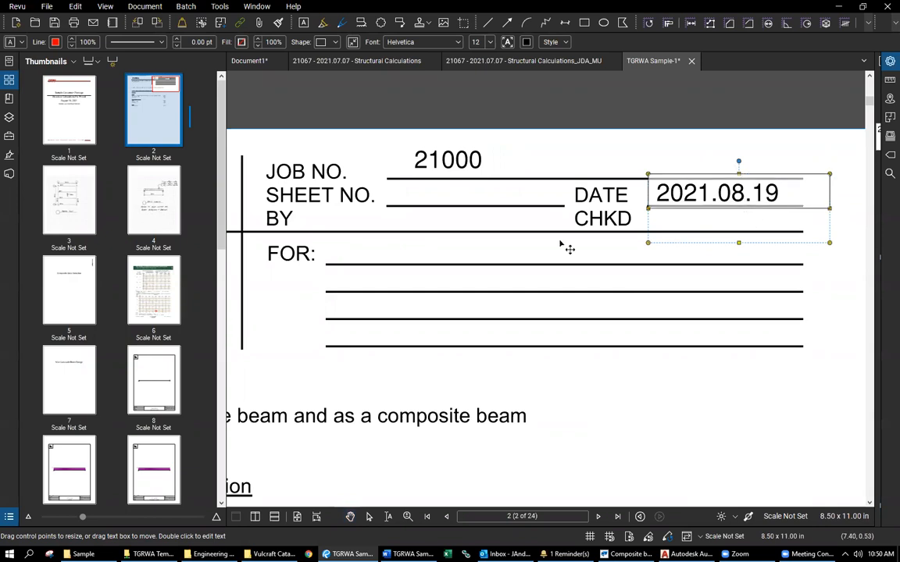
Paste another copy of the job number text box on the BY line and replace its text with the preparer's initials.
right_click(413, 223)
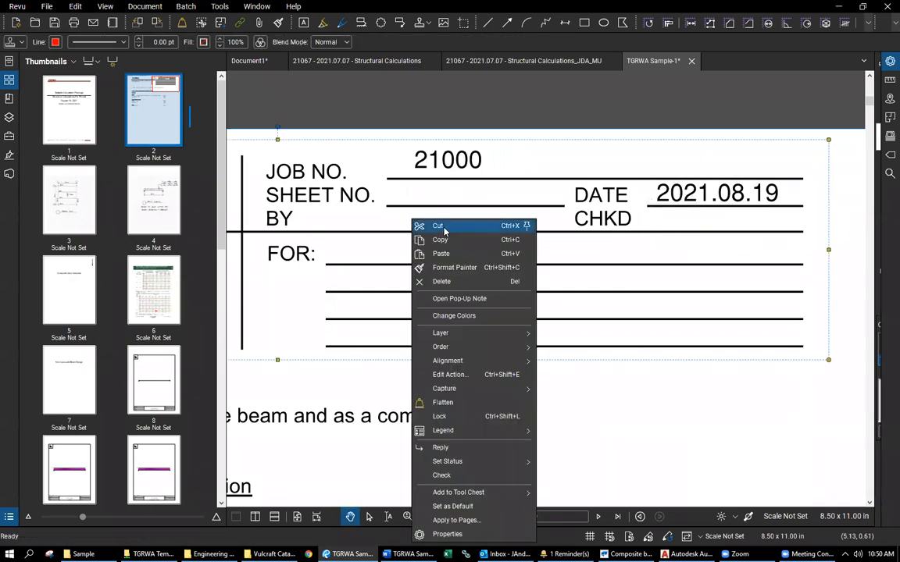
click(442, 253)
drag(460, 201, 426, 227)
double_click(458, 234)
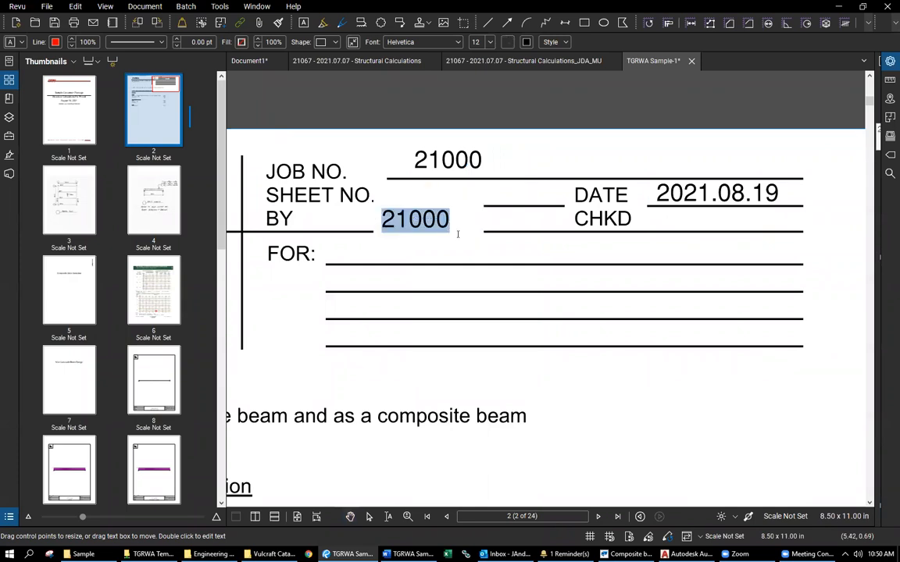
text(JDA)
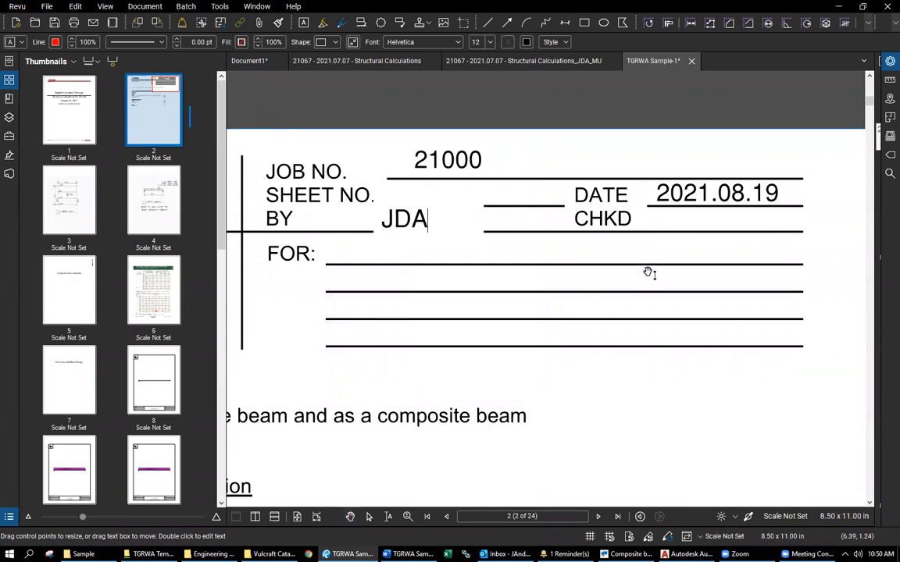
key(Escape)
Paste a text box copy on the CHKD line and replace its text with the checker's initials.
right_click(679, 225)
click(700, 251)
drag(701, 250, 686, 231)
double_click(682, 228)
key(ctrl+c)
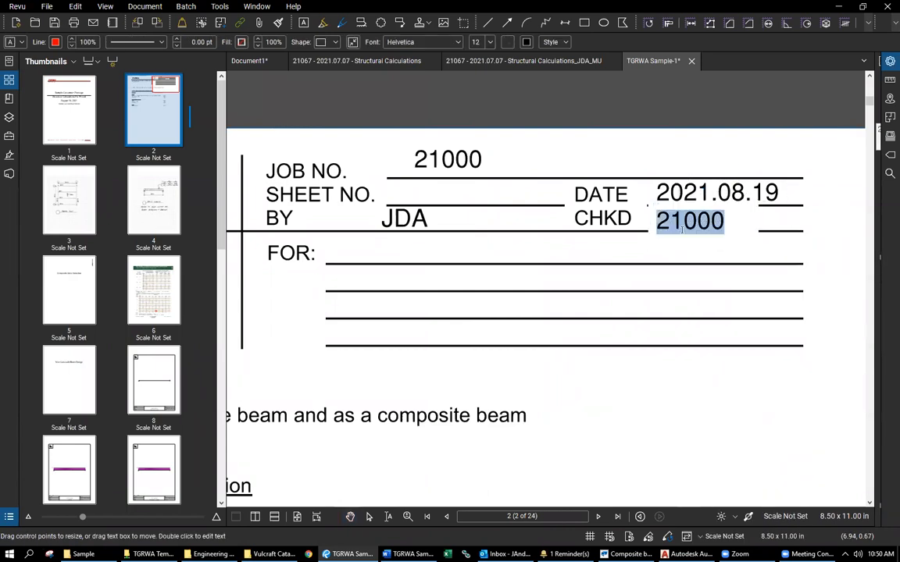
text(JDA)
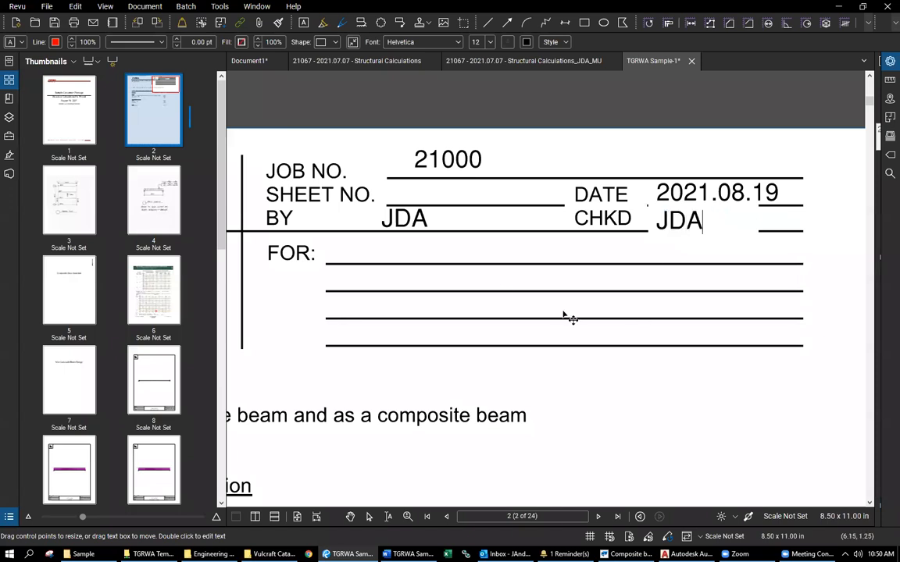
key(Escape)
Paste a text box copy on the first FOR line and change its text to TGRWA.
right_click(425, 224)
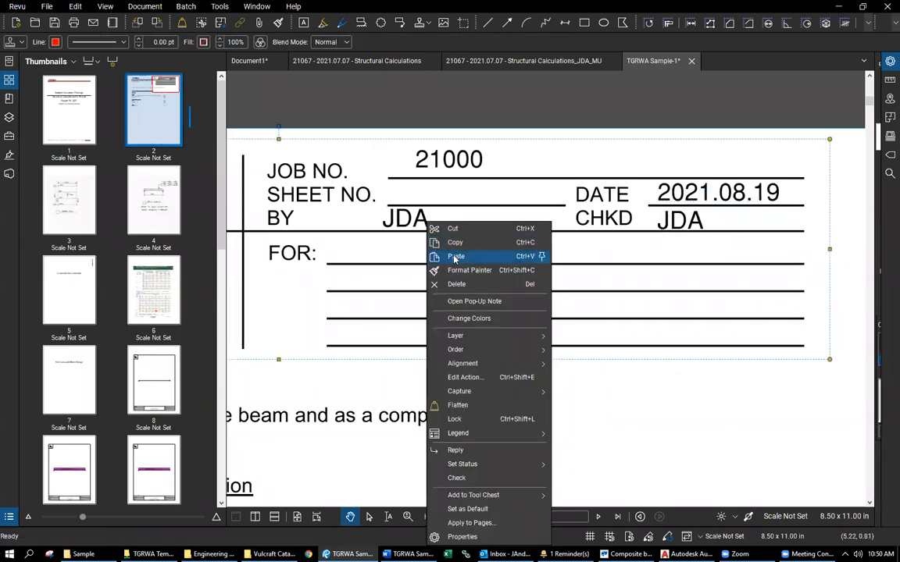
click(469, 254)
drag(479, 233, 462, 259)
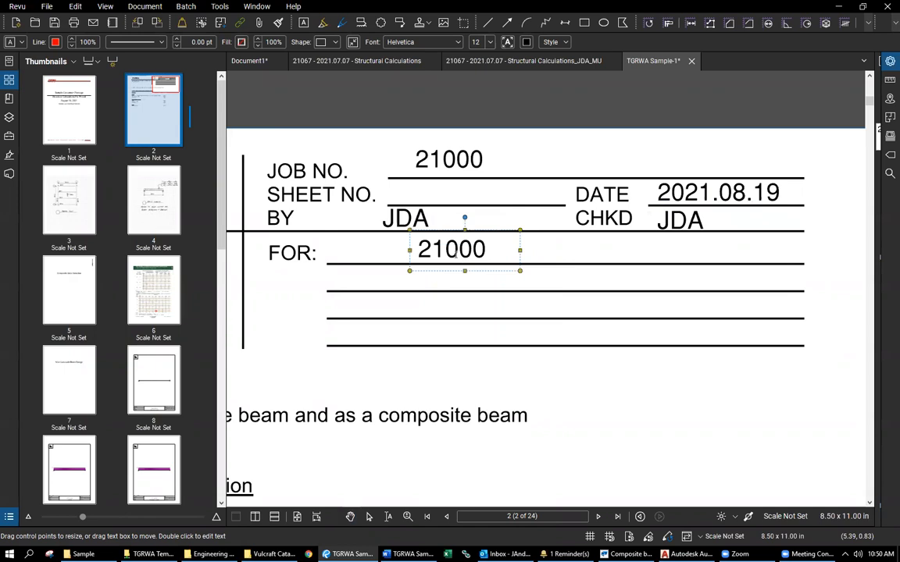
double_click(454, 251)
key(ctrl+c)
text(TGT)
key(BackSpace)
text(W)
key(BackSpace)
text(RWA)
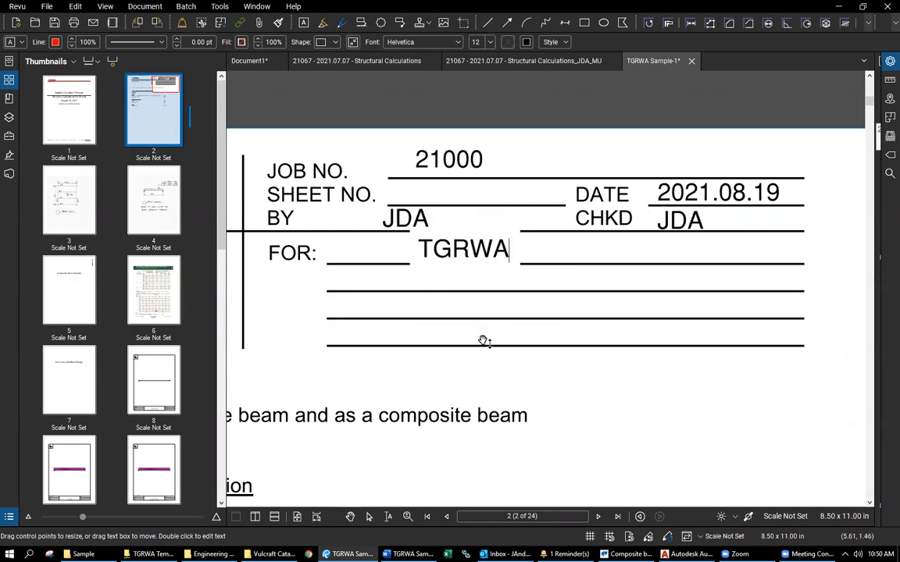
key(Escape)
Paste a text box copy on the second FOR line, change its text to Sample Calculations and widen it to fit one line.
right_click(493, 224)
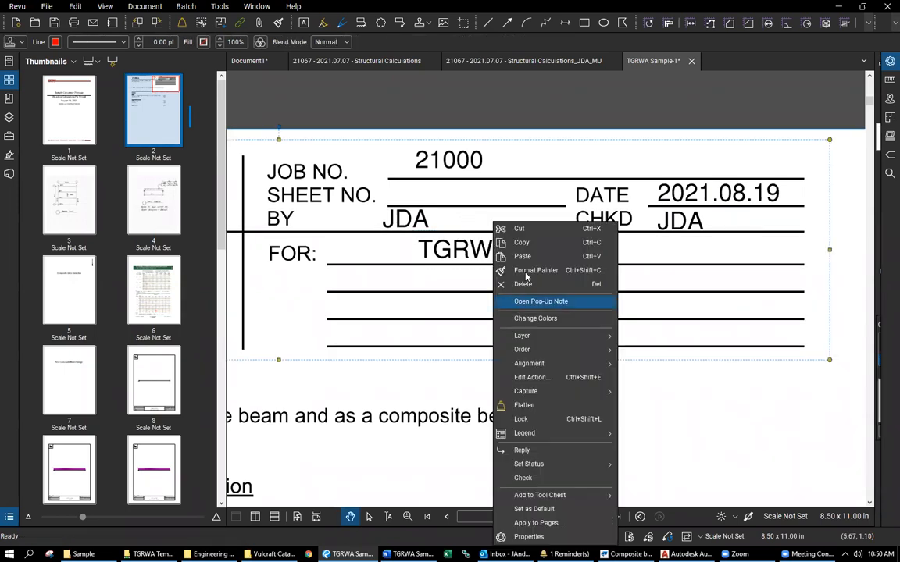
click(553, 254)
drag(550, 277, 479, 284)
double_click(472, 282)
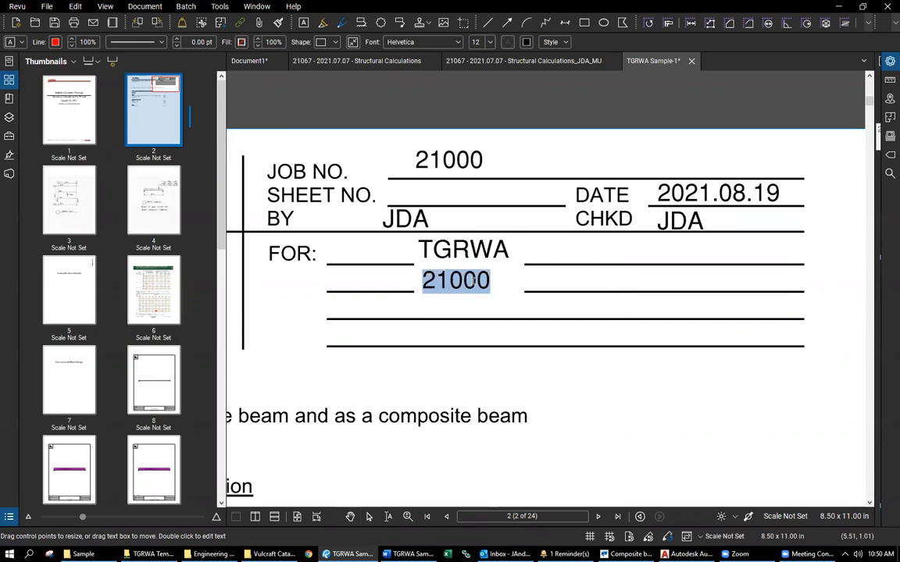
text(Sample)
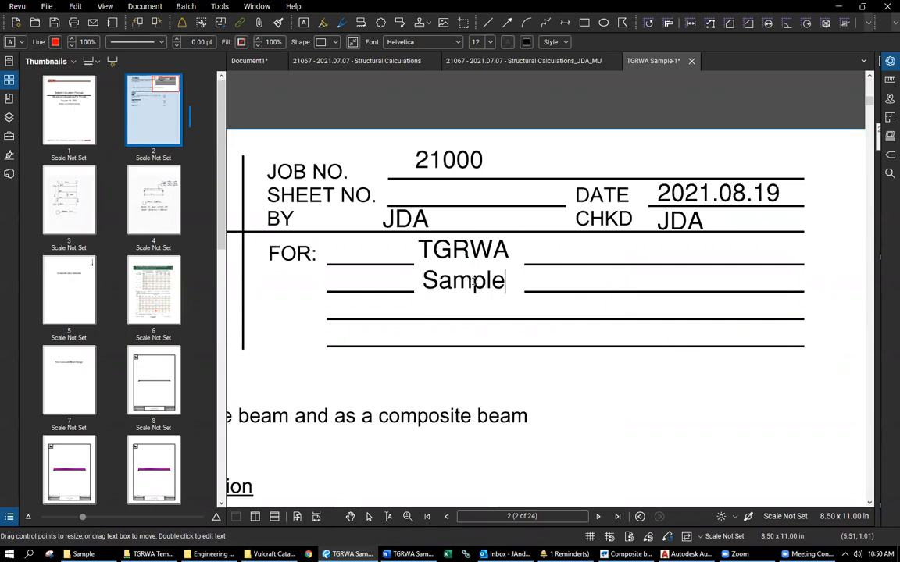
key(Return)
text(Calcu)
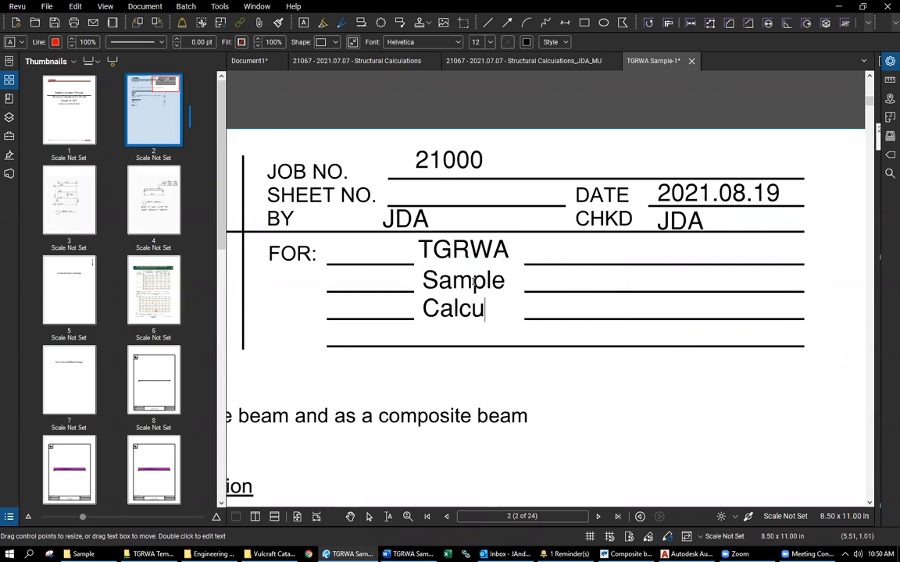
text(lations)
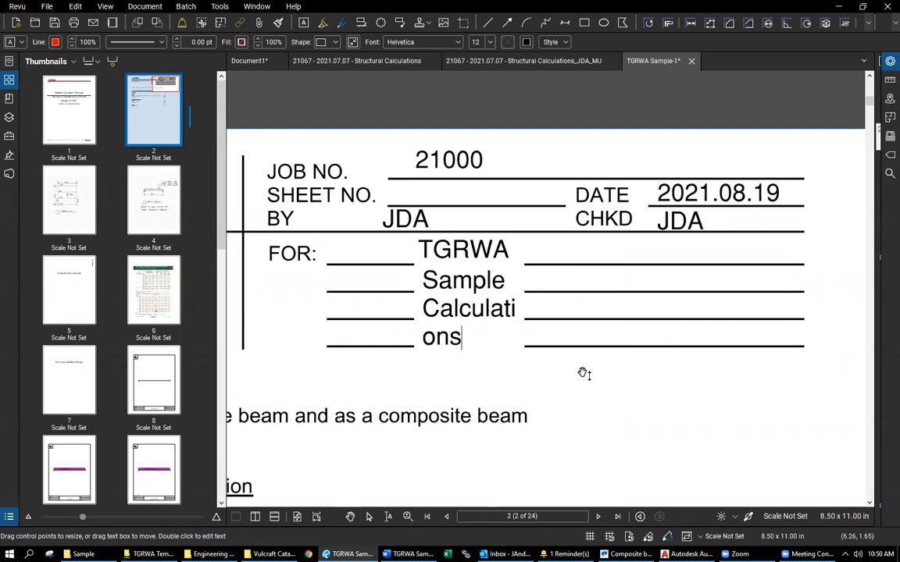
key(Escape)
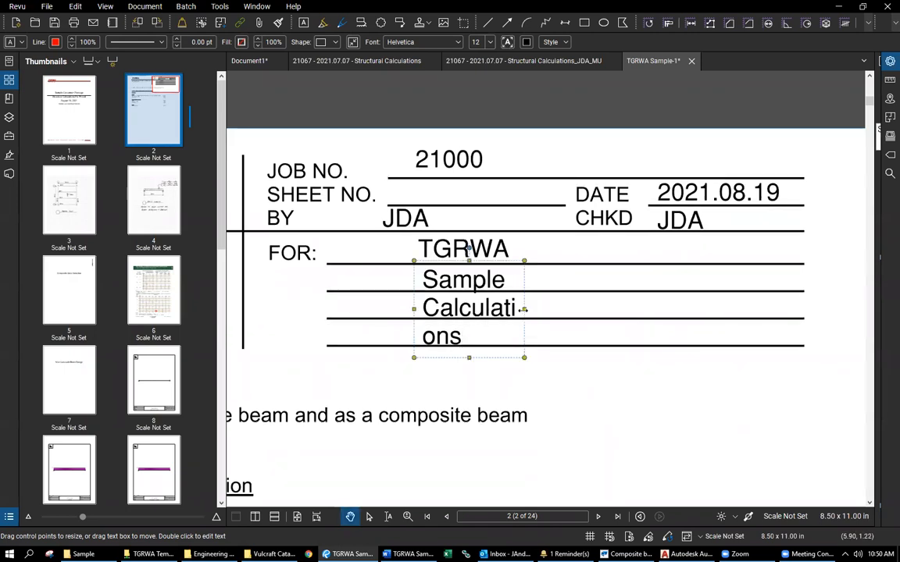
drag(626, 294, 707, 300)
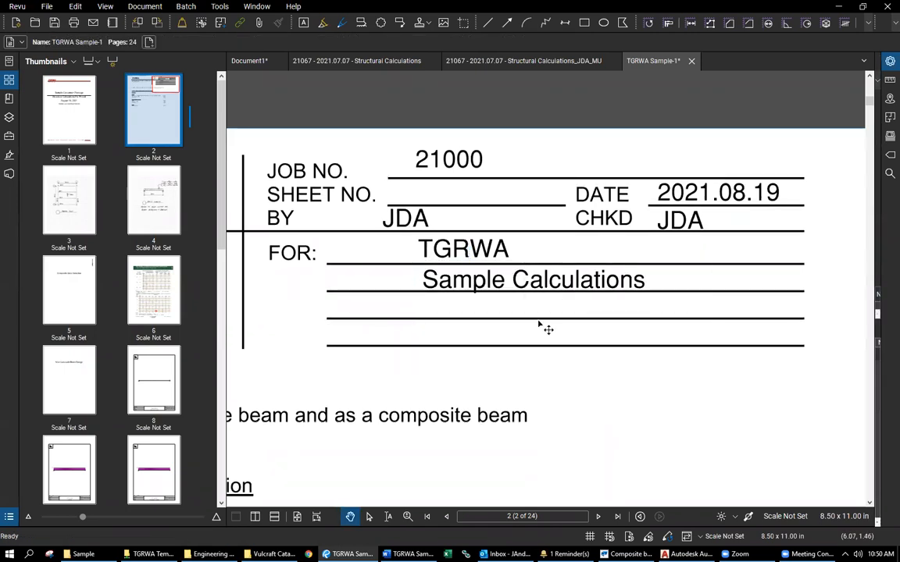
Nudge the Sample Calculations text box on the second FOR line and left-align the TGRWA text box with it.
drag(450, 279, 460, 265)
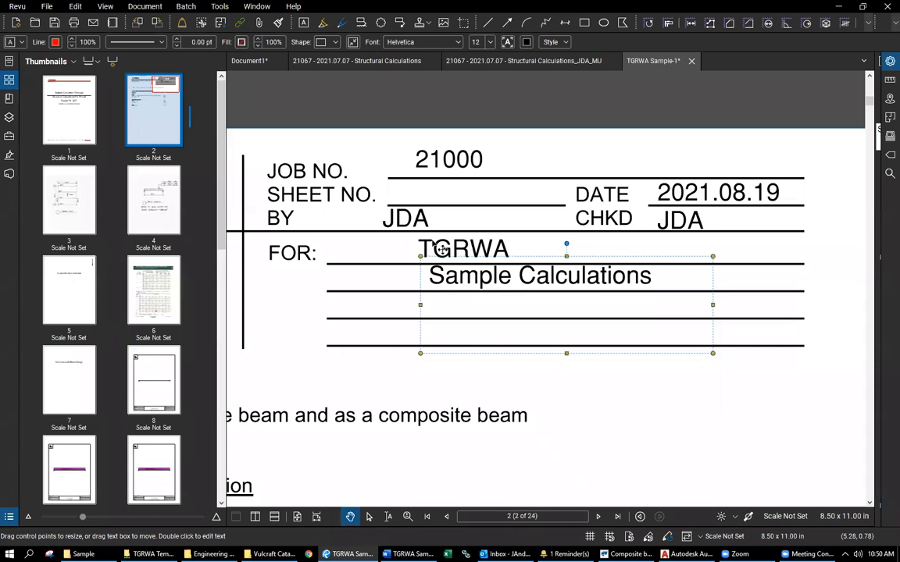
click(441, 249)
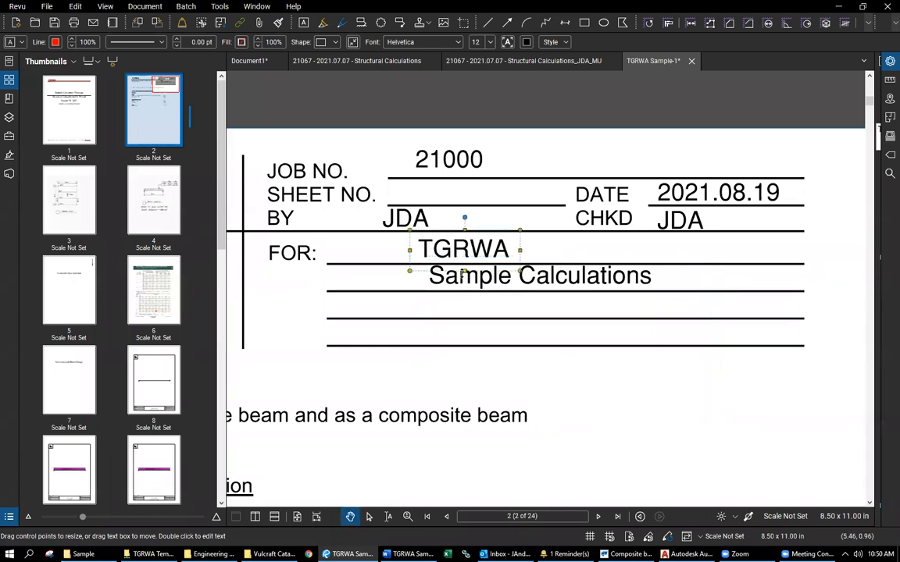
shift+click(471, 289)
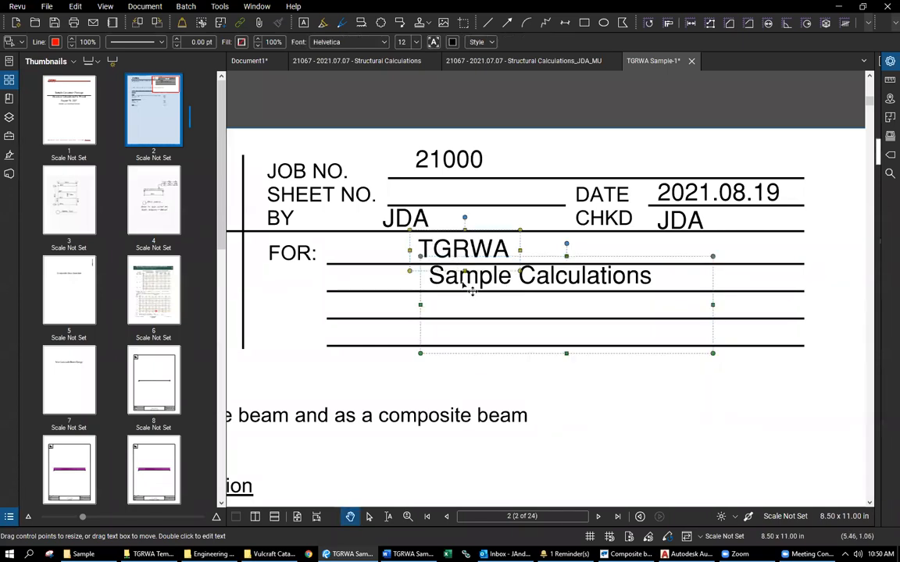
right_click(418, 310)
mouse_move(453, 363)
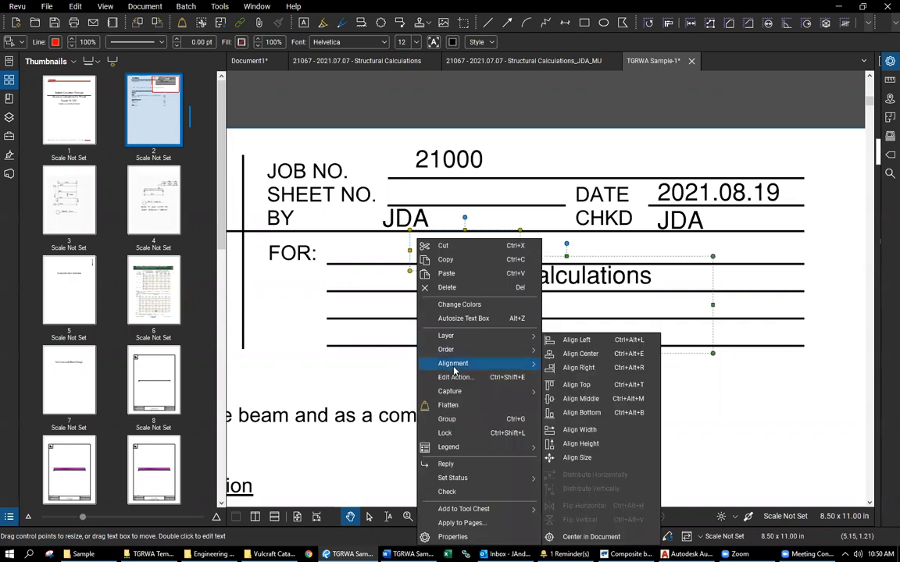
click(577, 339)
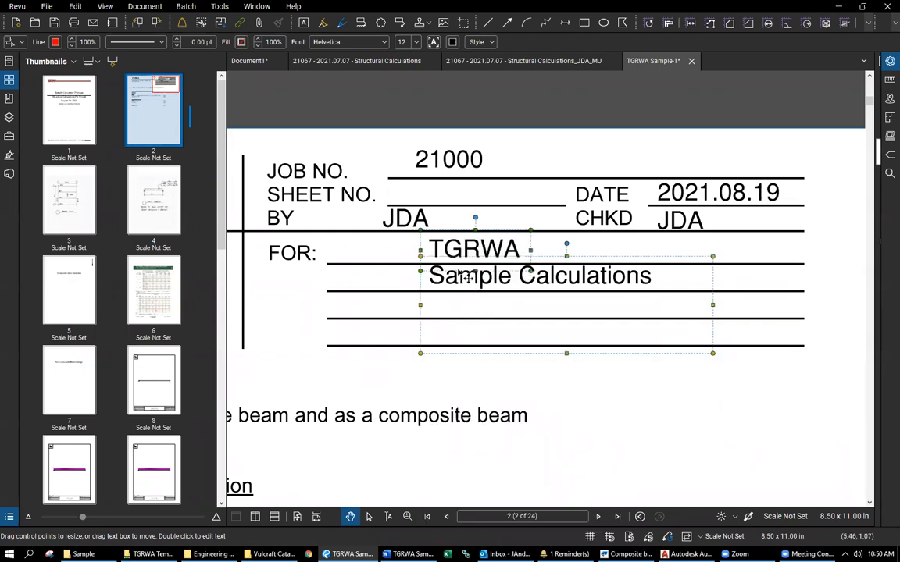
key(Escape)
Move the TGRWA and Sample Calculations text boxes together so they start in line with the preparer's initials on the BY line.
click(465, 251)
click(475, 285)
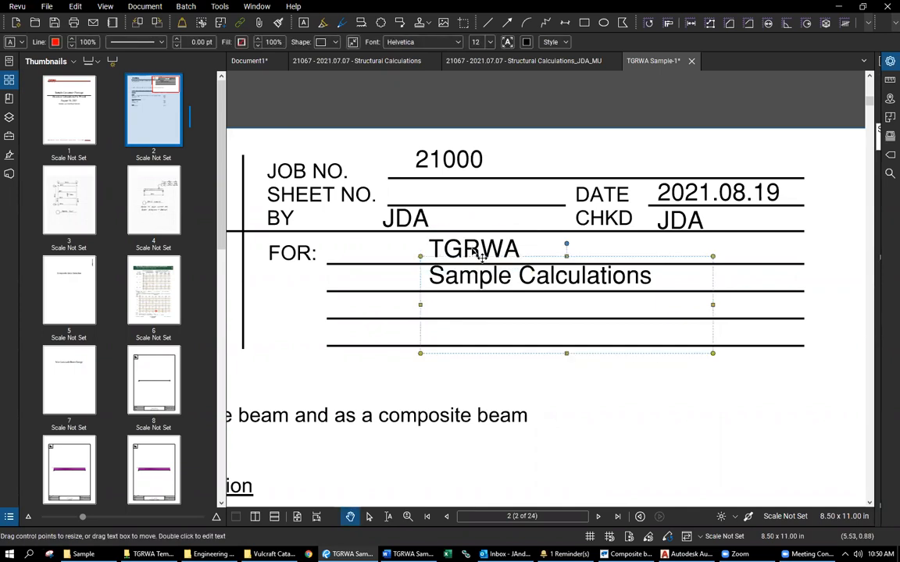
drag(481, 258, 436, 259)
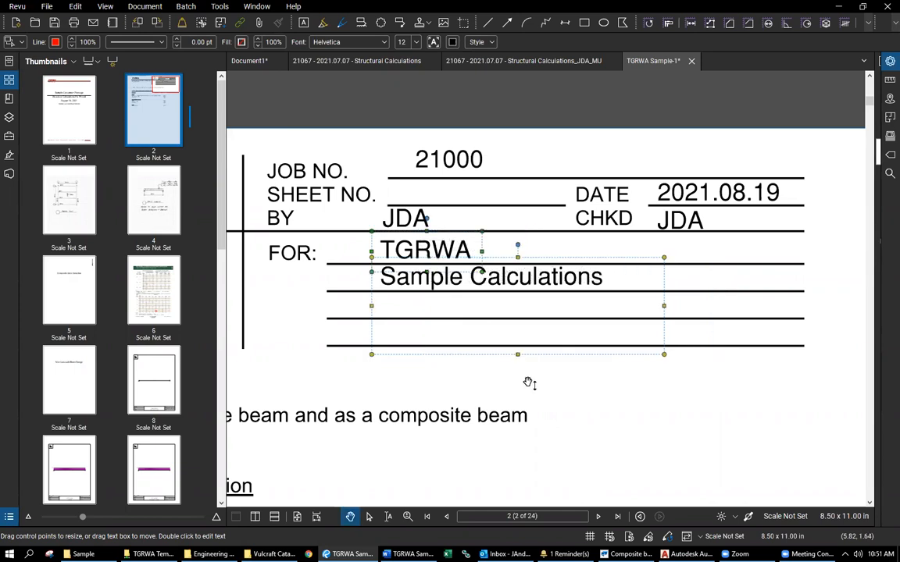
key(Escape)
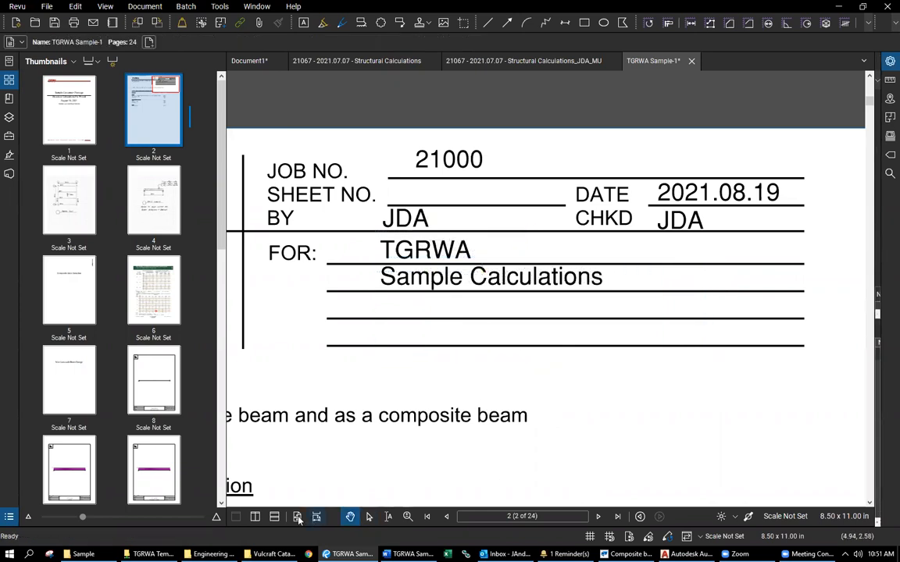
Select all title block text boxes together with the TGRWA title block stamp on page 2 and group them.
key(ctrl+0)
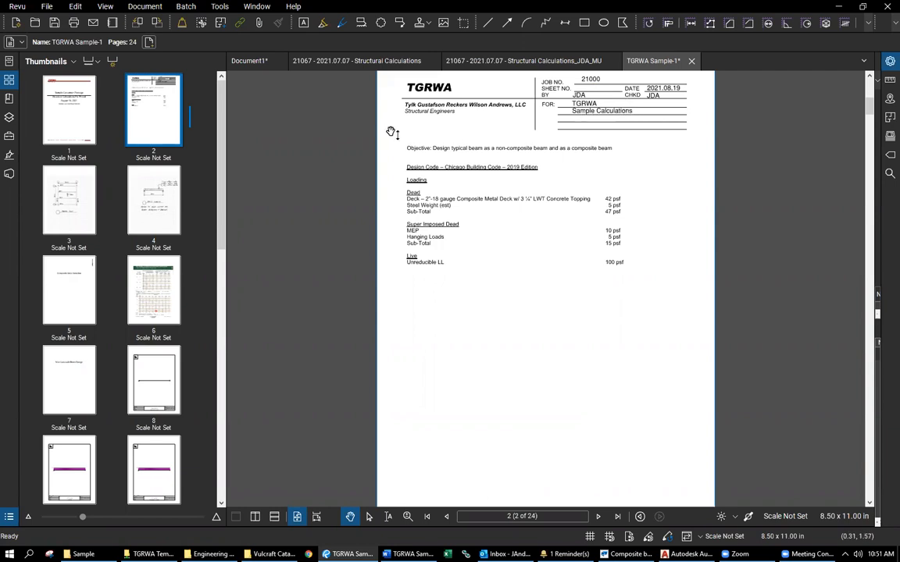
click(74, 8)
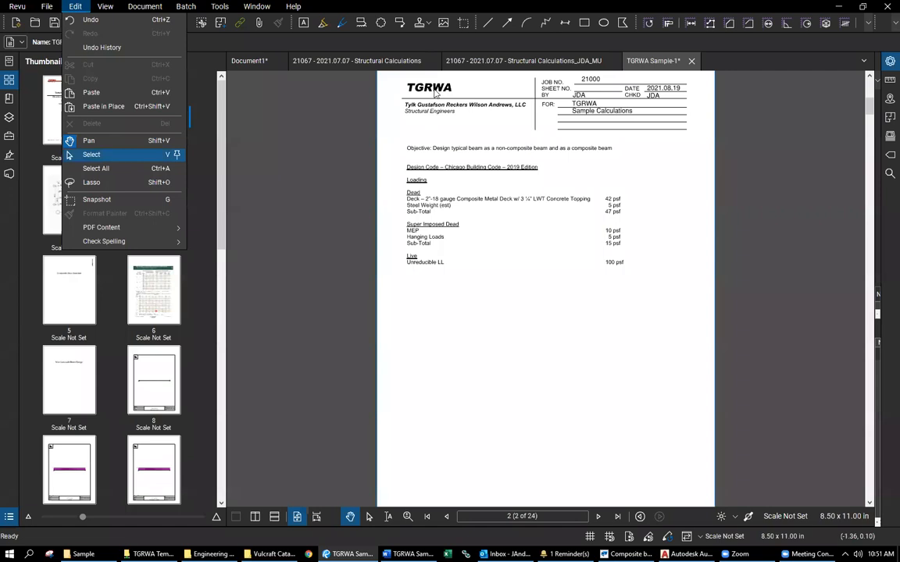
click(98, 154)
drag(382, 147, 703, 78)
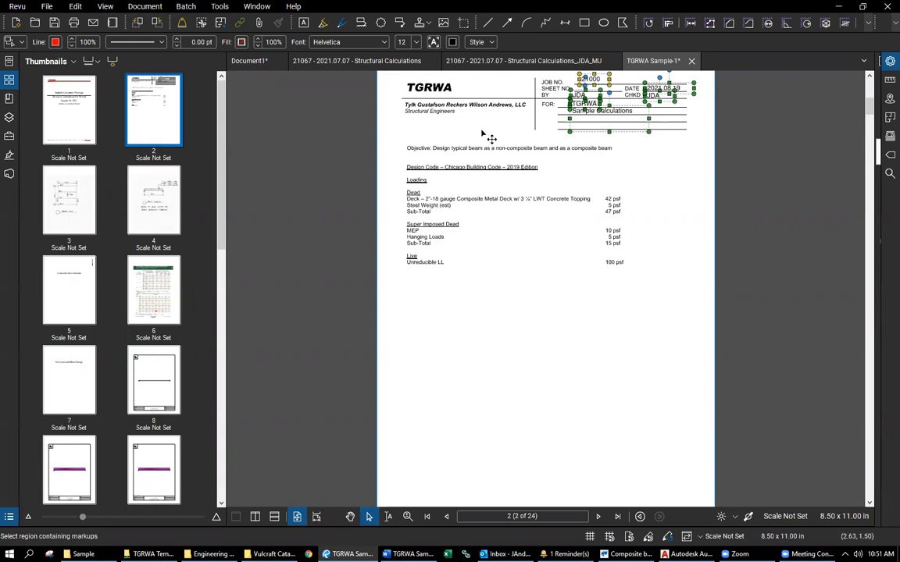
shift+click(448, 109)
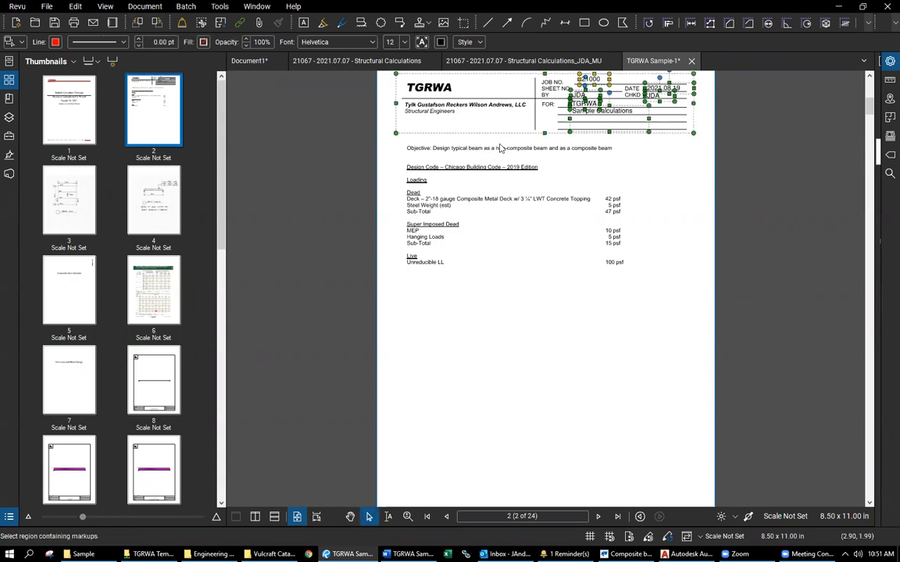
right_click(478, 109)
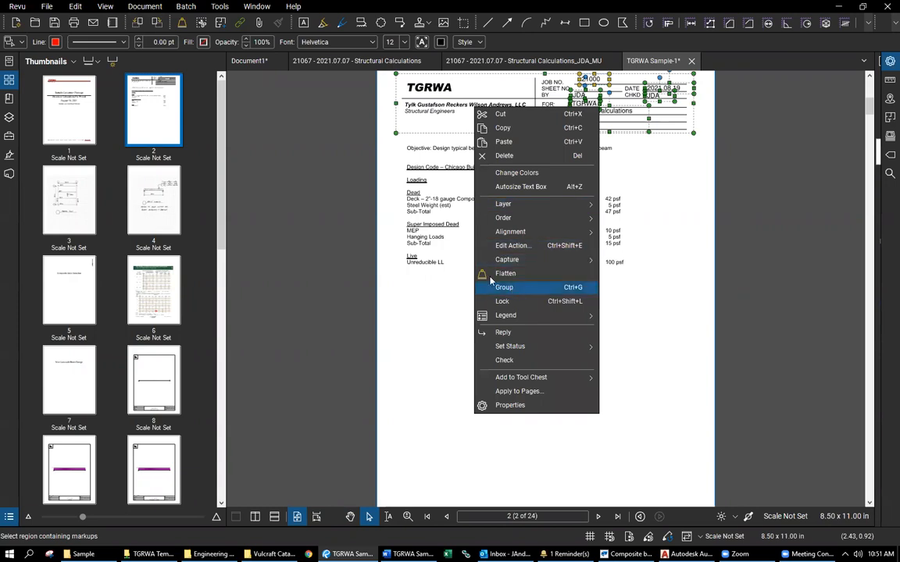
click(405, 281)
key(ctrl+g)
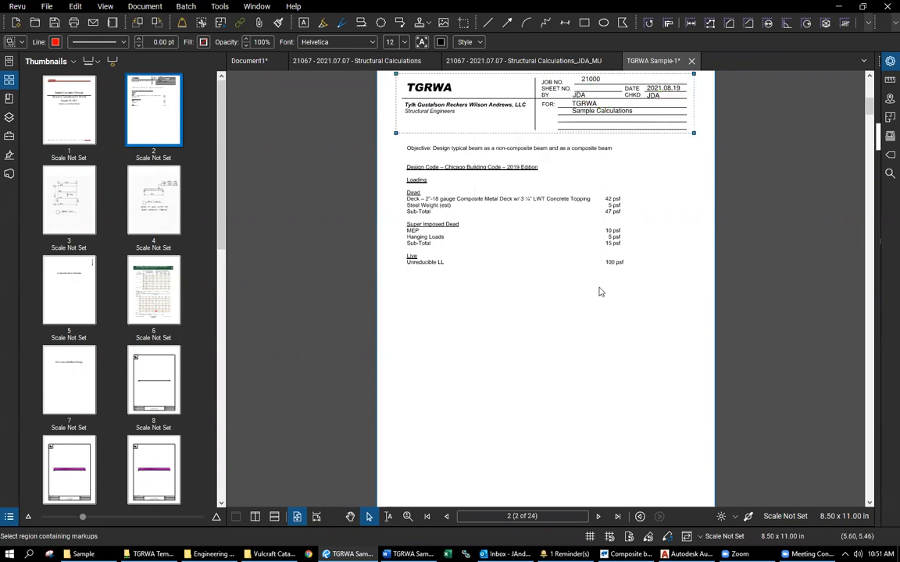
click(558, 161)
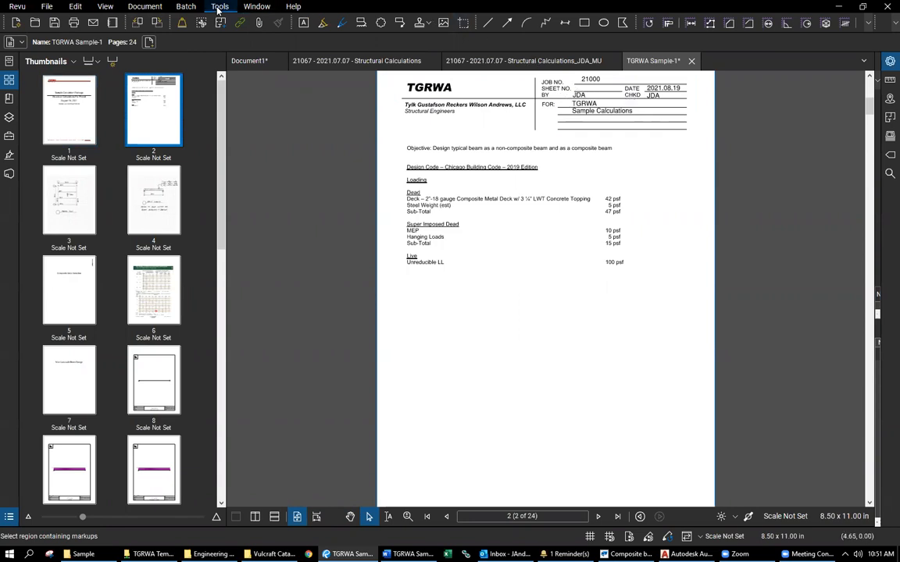
Start a batch header and footer for TGRWA Sample-1.pdf with the custom page range 2-24.
click(145, 9)
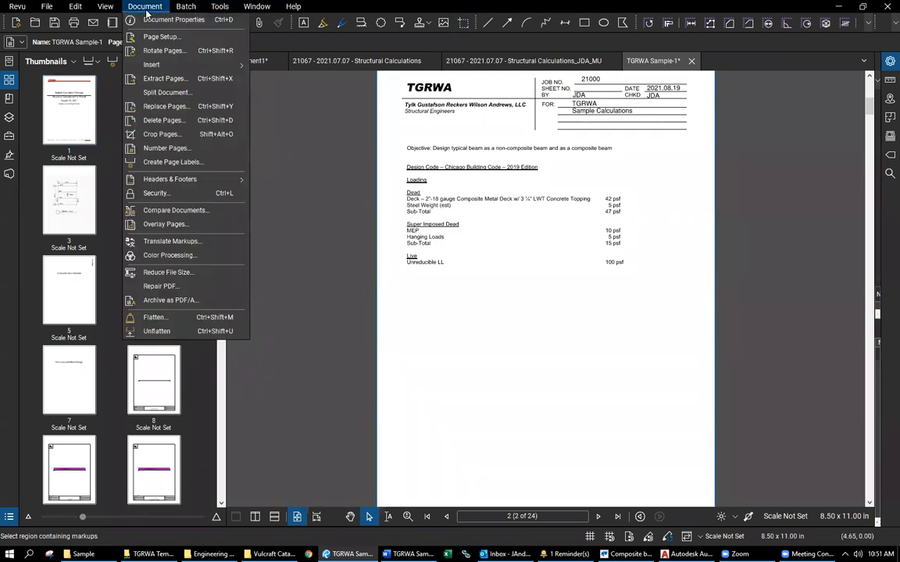
mouse_move(186, 181)
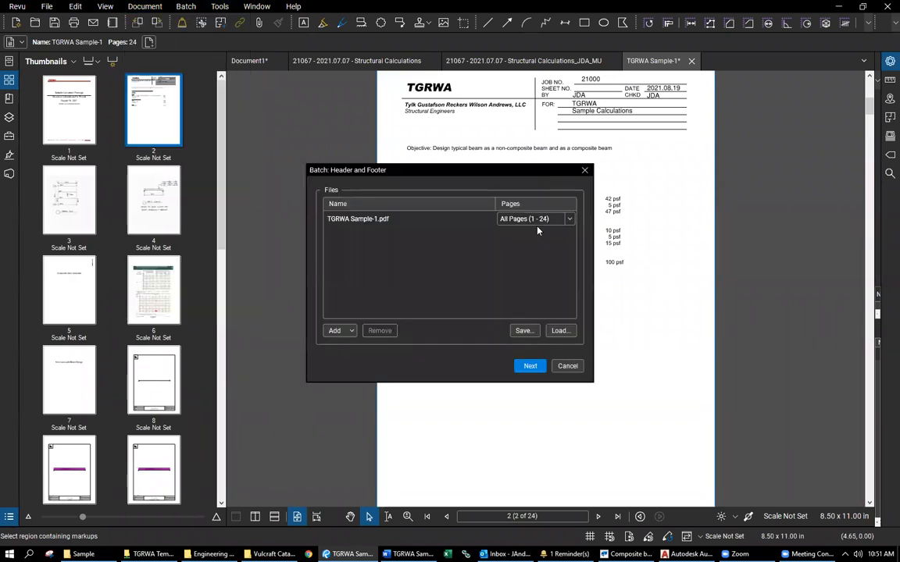
click(570, 223)
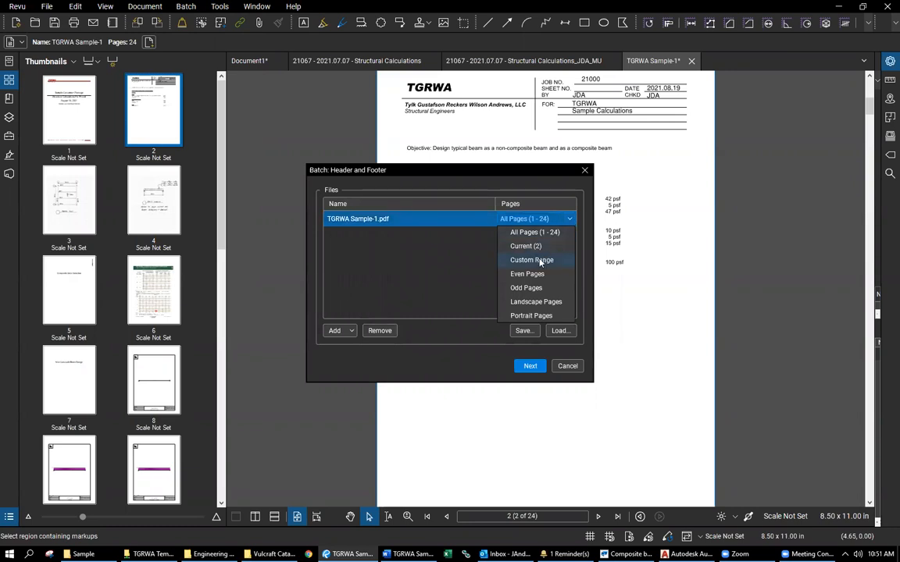
click(532, 260)
text(2)
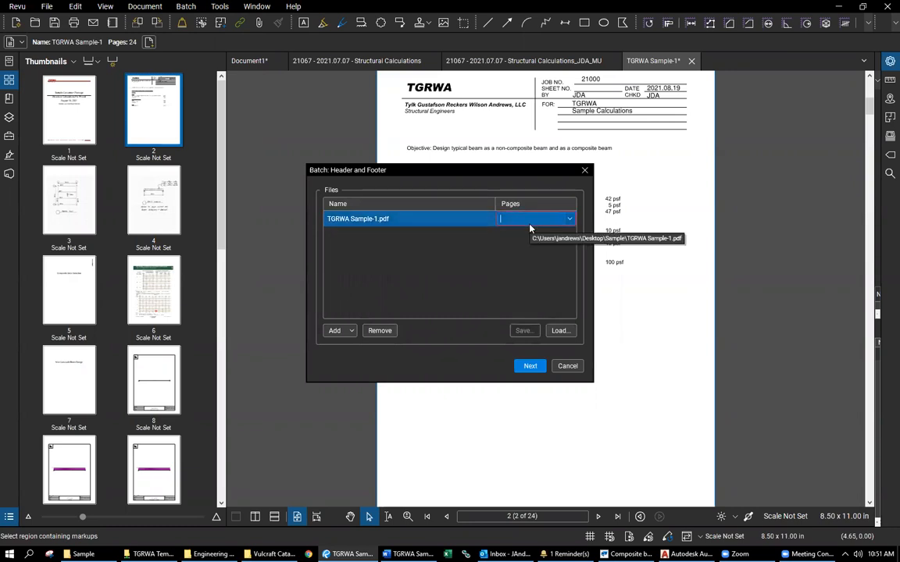
text(-24)
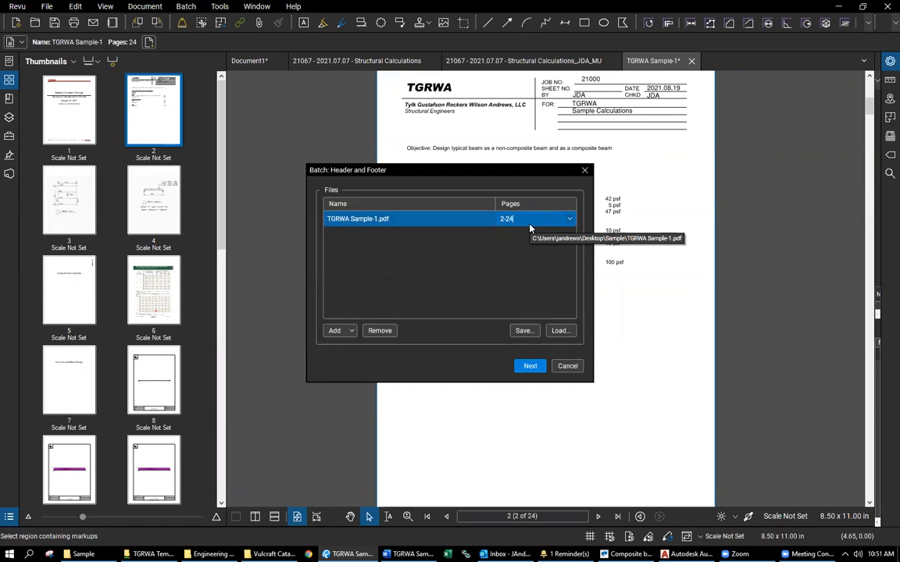
click(530, 366)
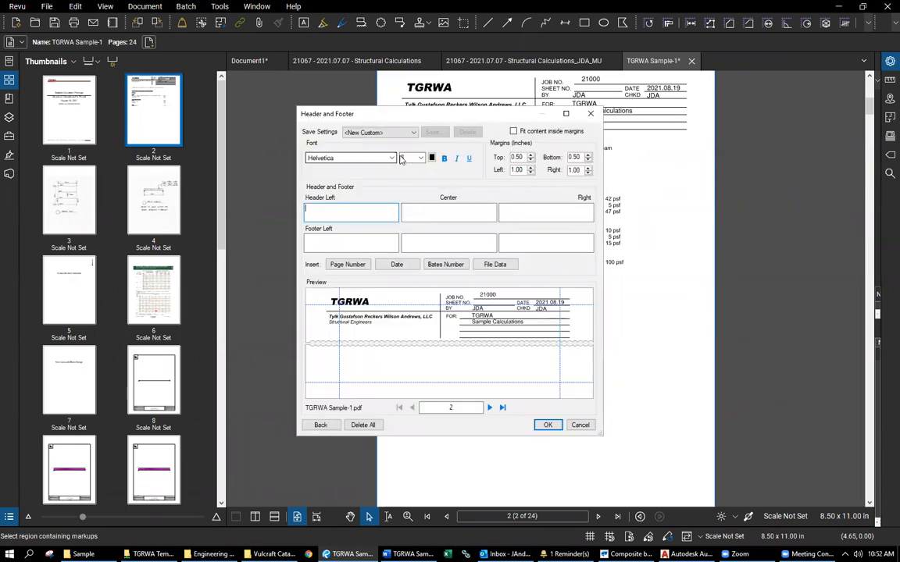
Set the header and footer font to Arial, size 12.
click(351, 158)
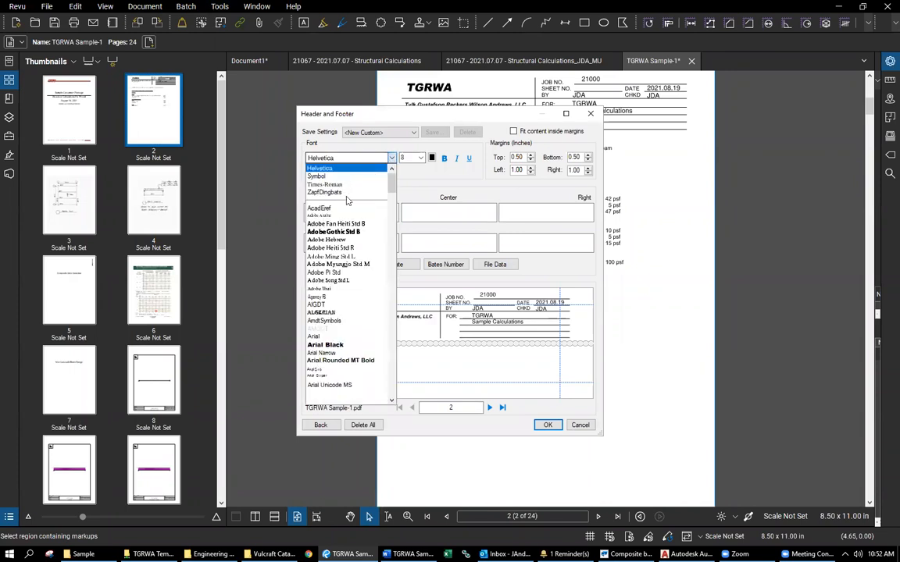
click(320, 337)
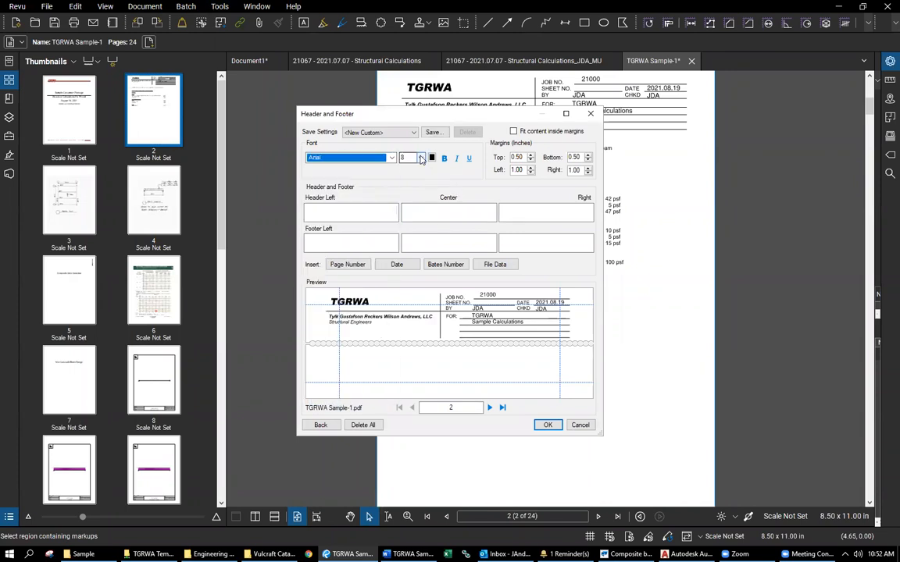
click(420, 158)
click(410, 225)
Enter the prefix C in the right header and add a page number in plain format starting at 1.
click(525, 214)
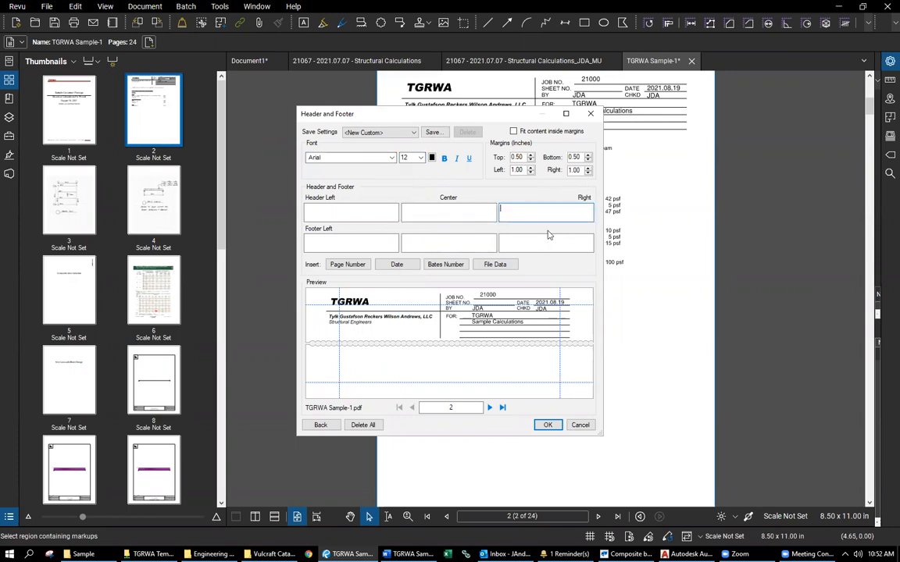
text(C)
click(352, 264)
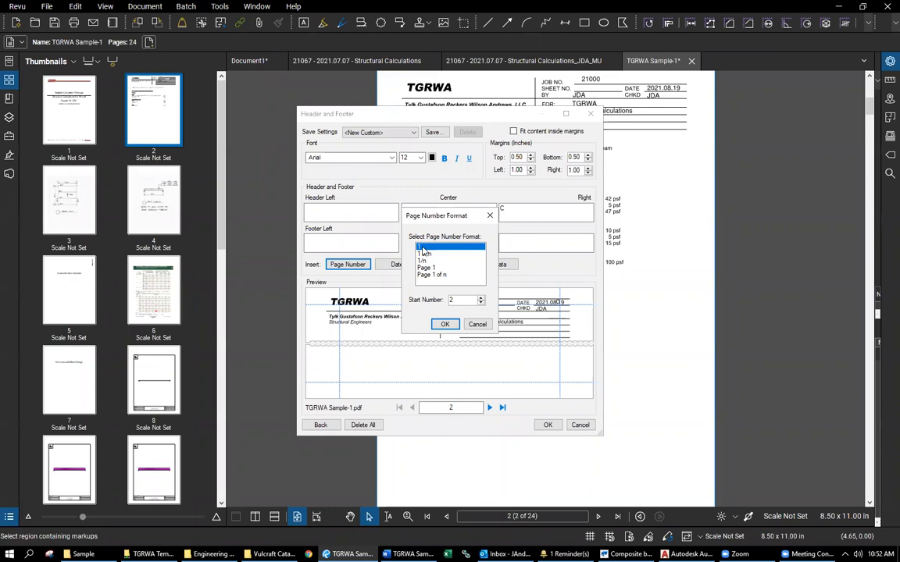
click(481, 303)
click(444, 325)
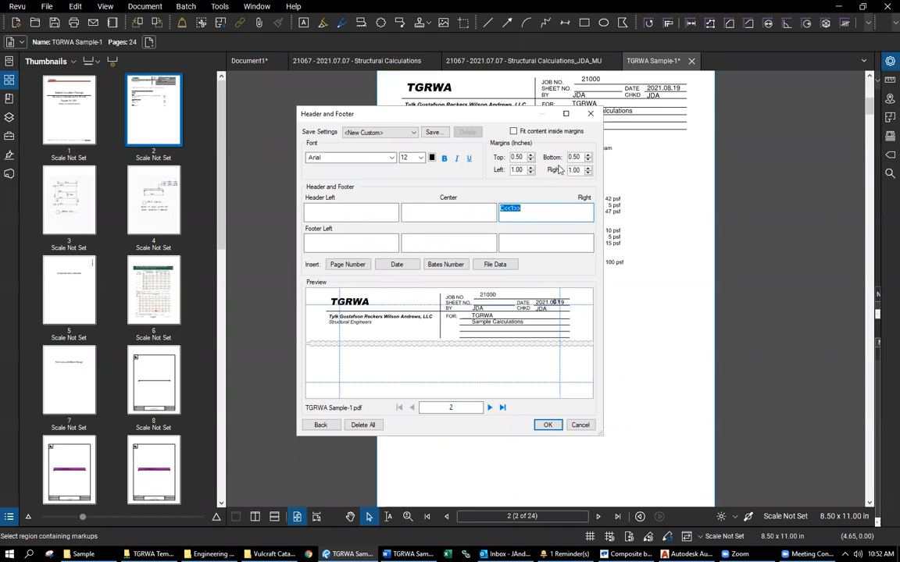
Set the right margin to 3.10 and keep the top margin at 0.50 inches to fit the SHEET NO. line, and apply the header.
click(587, 174)
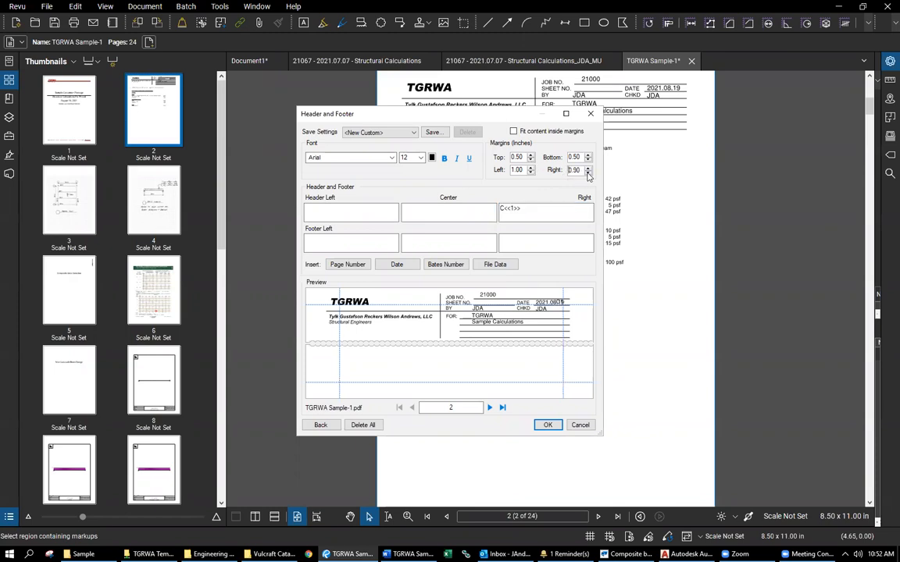
click(589, 168)
click(589, 168)
click(588, 168)
click(588, 168)
click(588, 168)
click(588, 168)
click(588, 168)
click(588, 168)
click(588, 168)
click(588, 168)
click(588, 168)
click(588, 168)
click(588, 168)
click(588, 168)
click(589, 168)
click(588, 168)
click(588, 168)
click(588, 168)
click(588, 168)
click(588, 168)
click(588, 168)
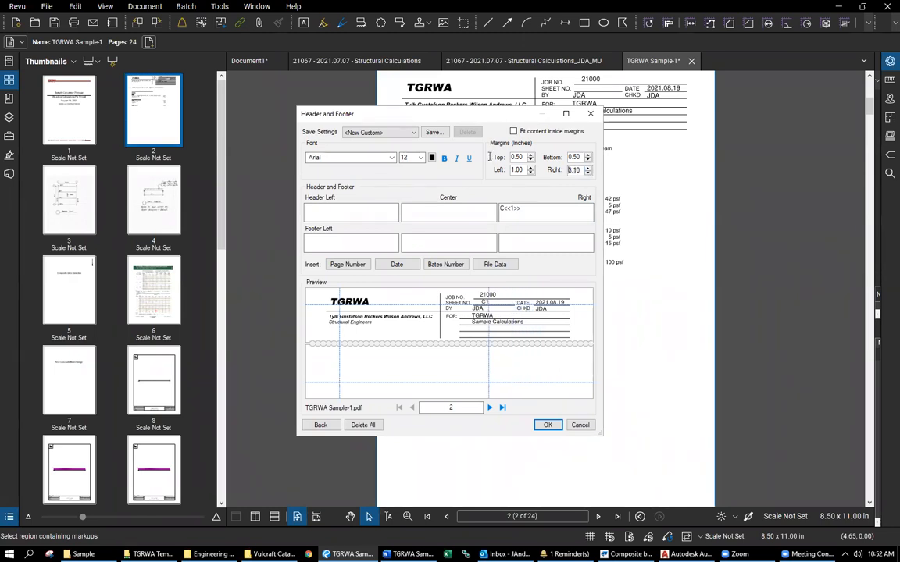
click(531, 156)
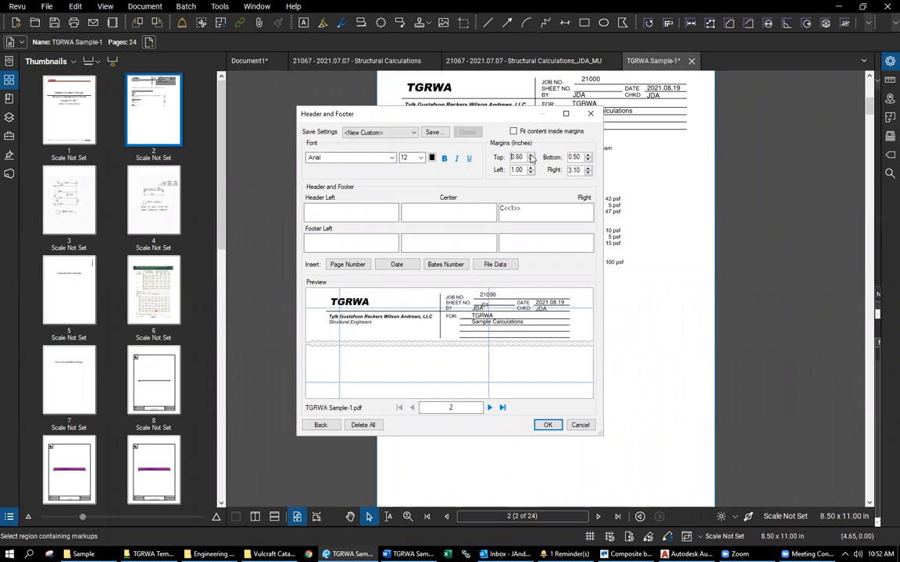
click(530, 160)
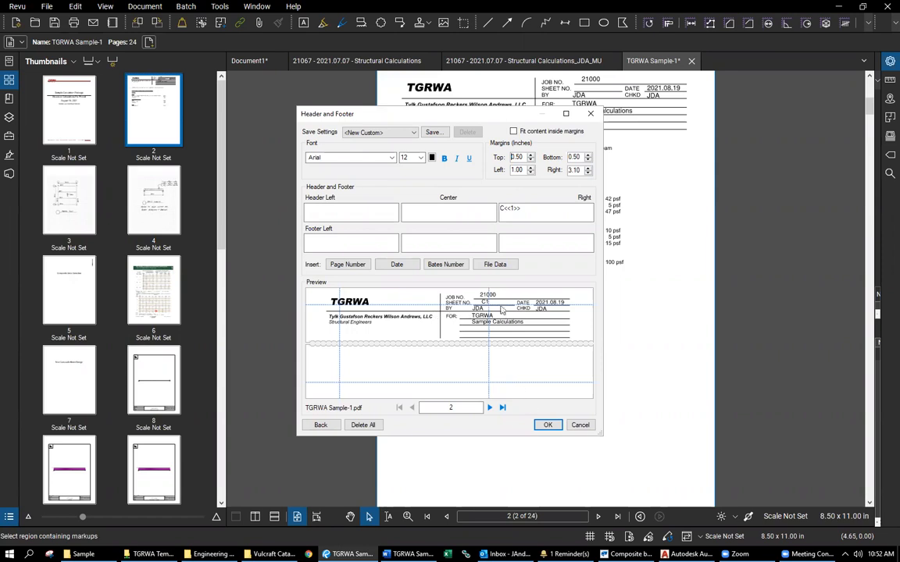
click(549, 425)
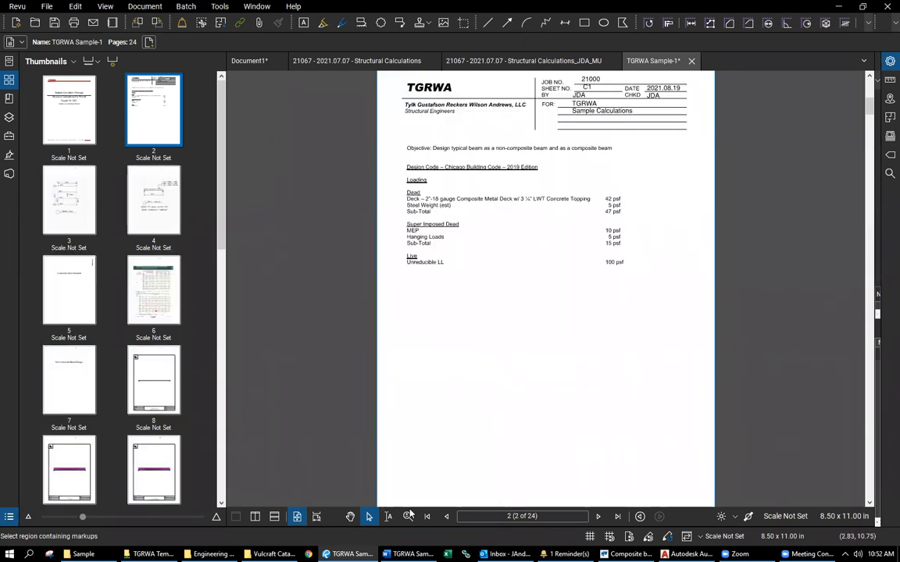
Move the grouped title block on page 2 slightly upward so the sheet number sits centred on the SHEET NO. line.
click(408, 516)
drag(537, 146, 681, 76)
key(Escape)
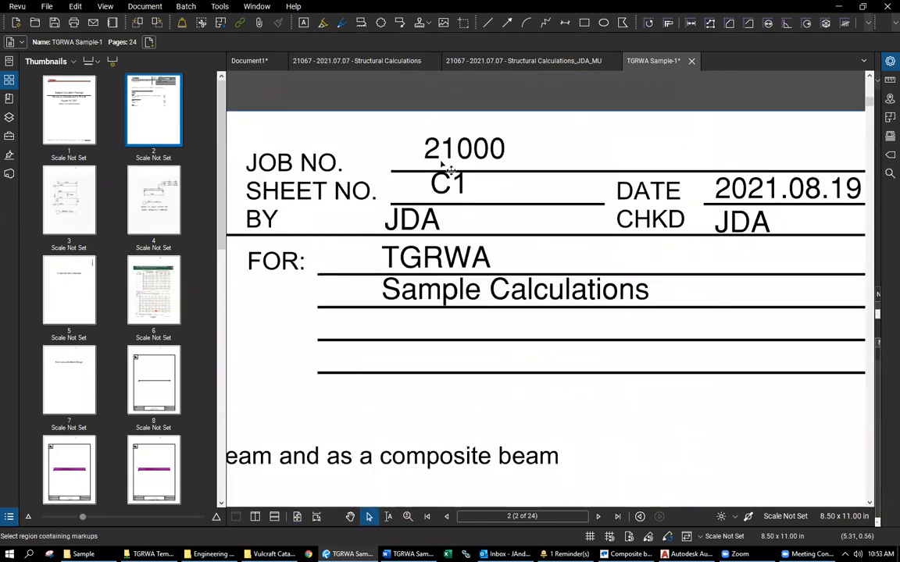
click(451, 281)
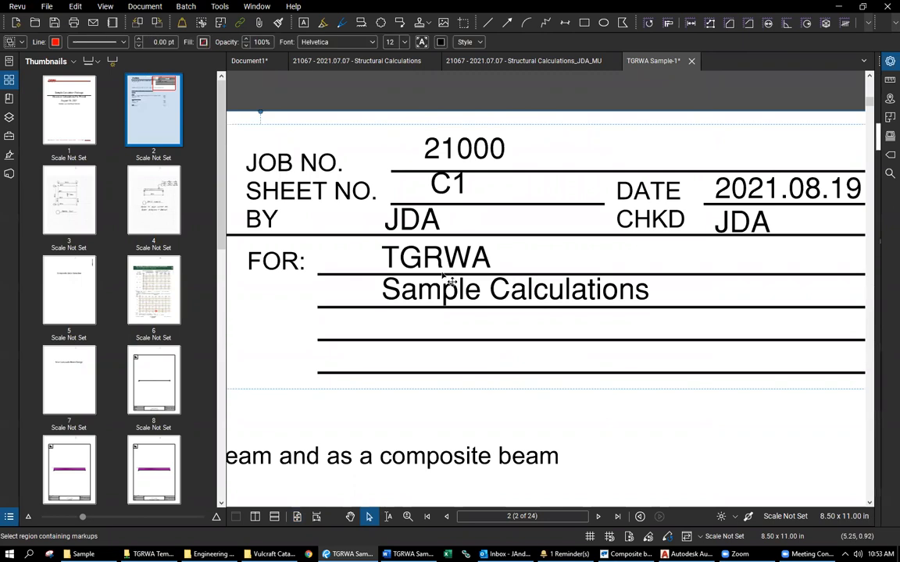
drag(451, 281, 442, 269)
click(473, 434)
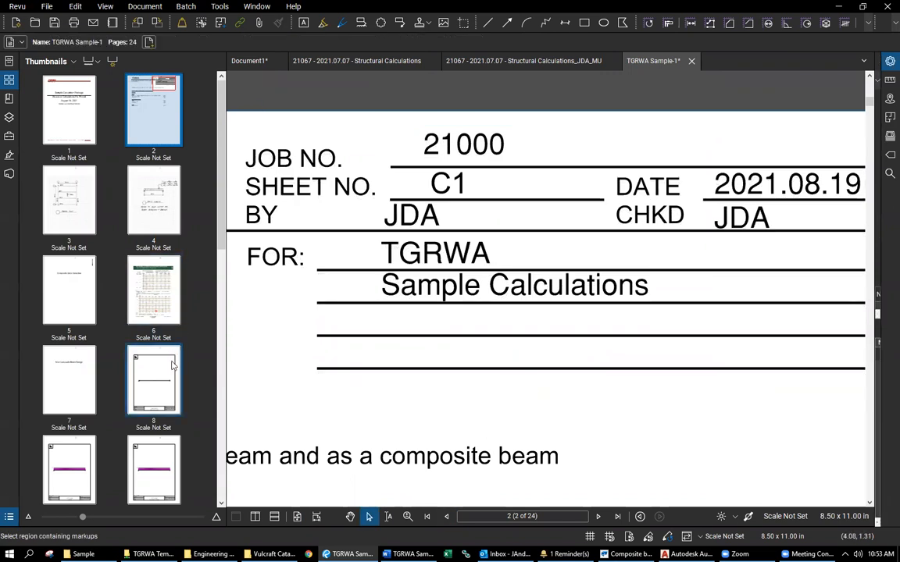
key(ctrl+0)
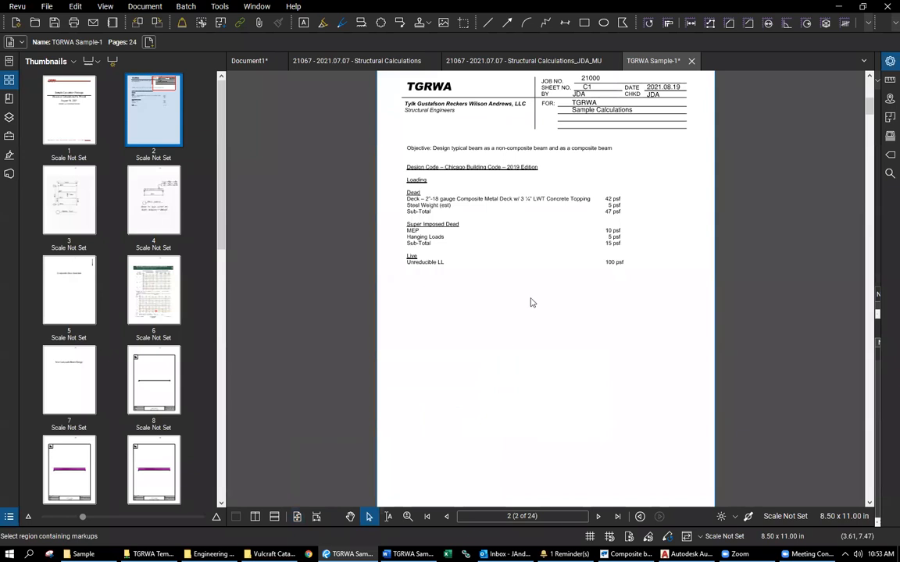
Check the sheet number placement in the headers of pages 3 to 6 against the title block on page 2.
scroll(552, 294, down, 1)
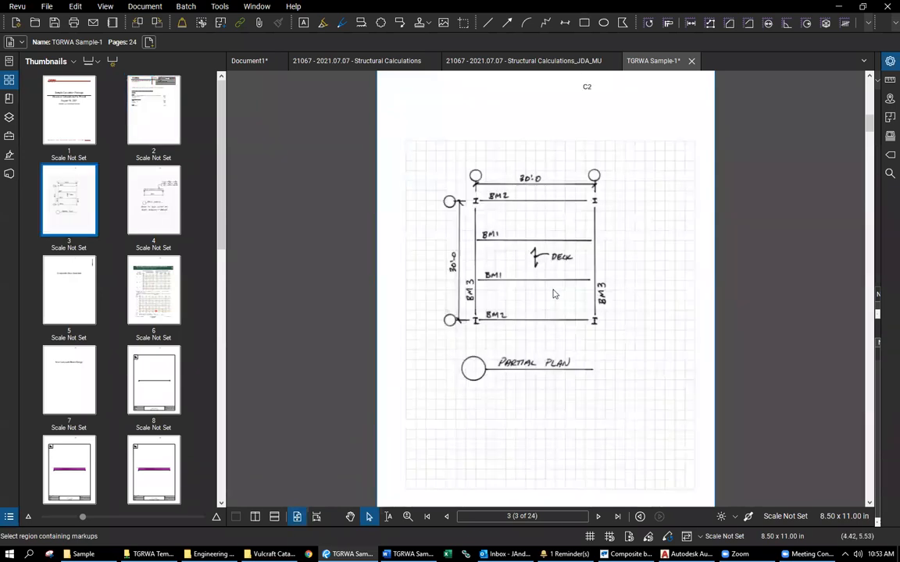
scroll(552, 293, down, 1)
scroll(552, 294, down, 1)
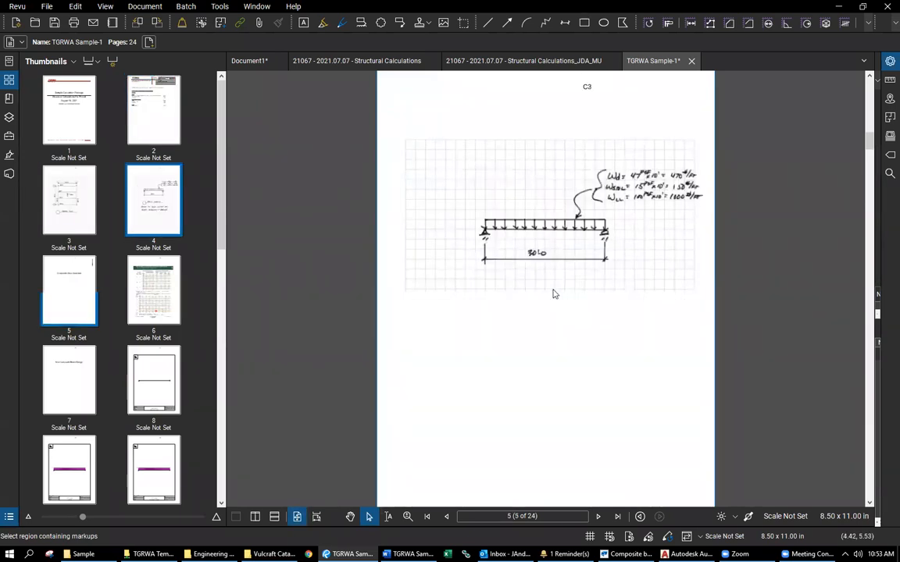
scroll(553, 294, down, 1)
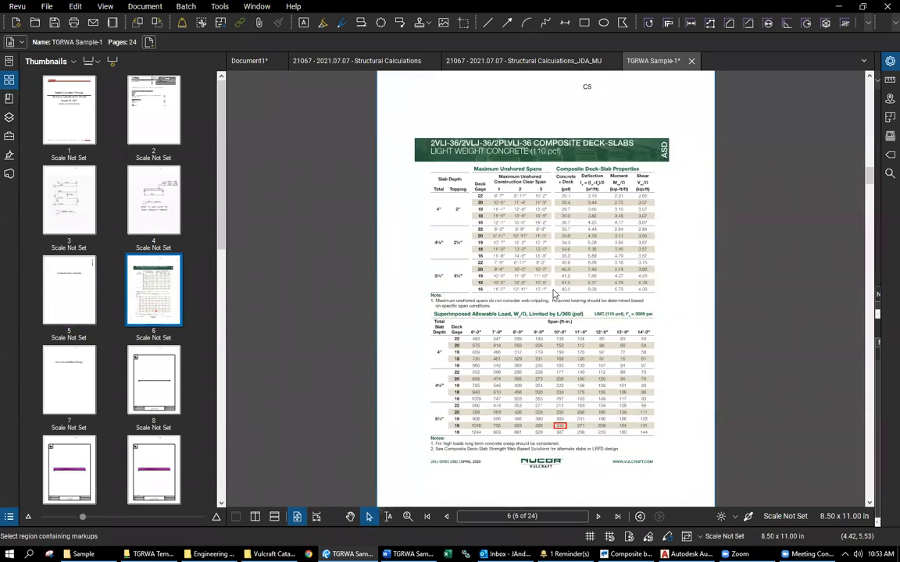
scroll(552, 293, up, 4)
scroll(554, 294, up, 1)
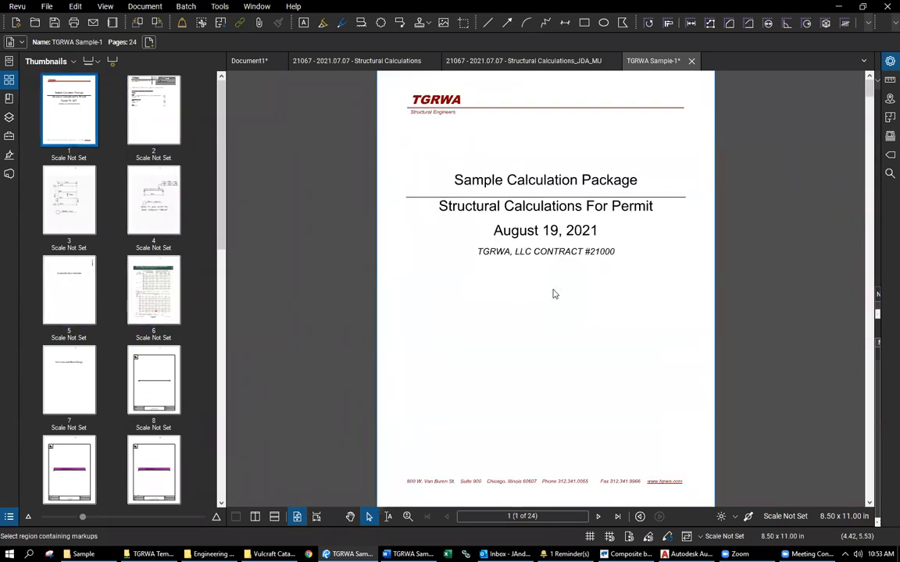
Apply the grouped title block on page 2 to the custom page range 2-24.
scroll(552, 294, down, 1)
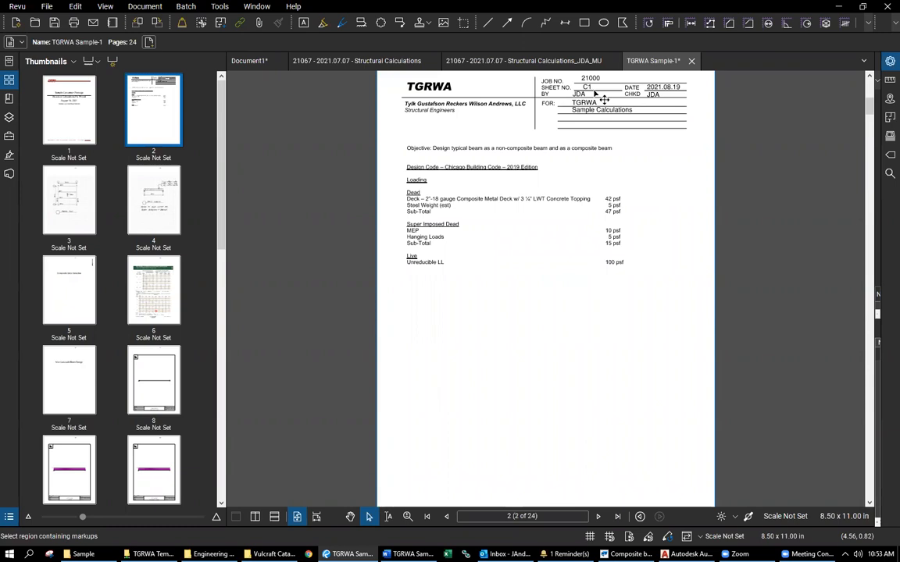
click(535, 113)
right_click(535, 113)
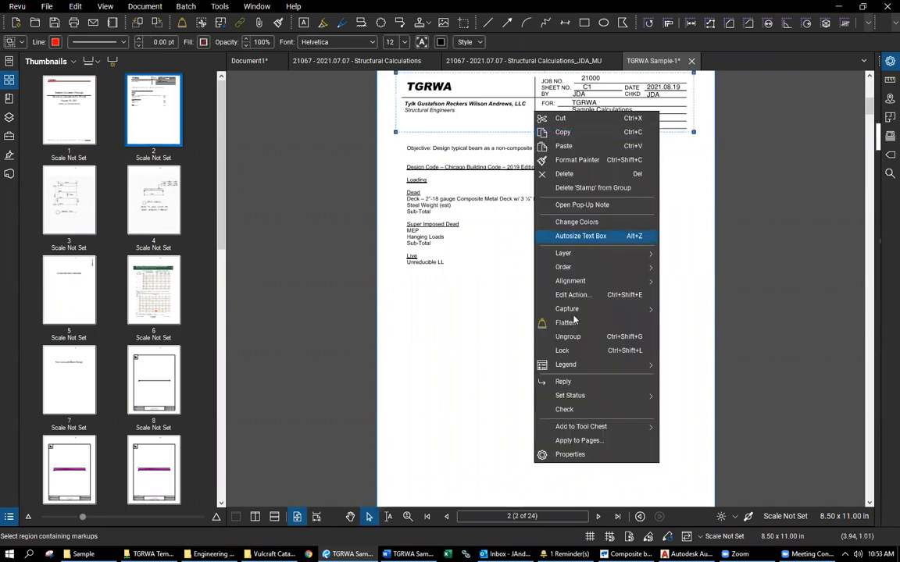
click(581, 443)
click(491, 270)
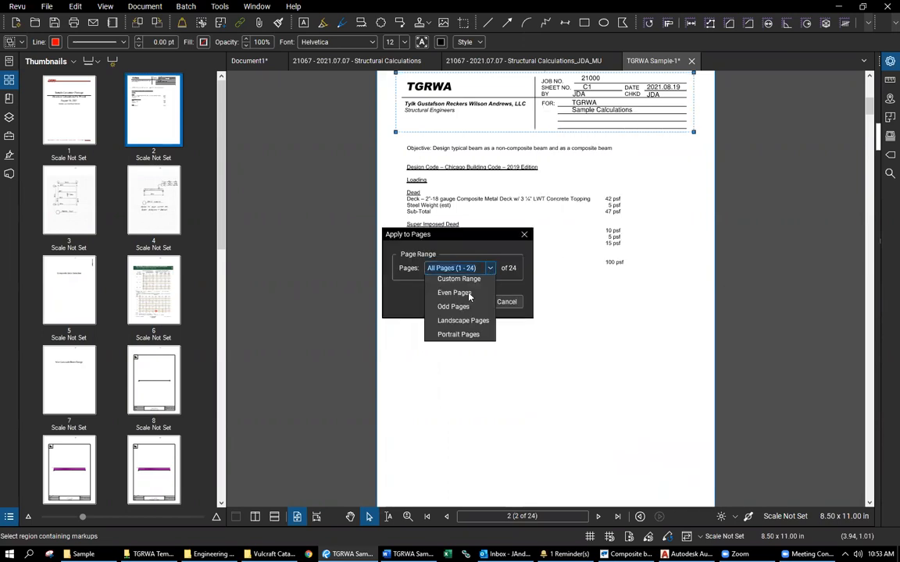
click(463, 290)
text(2-24)
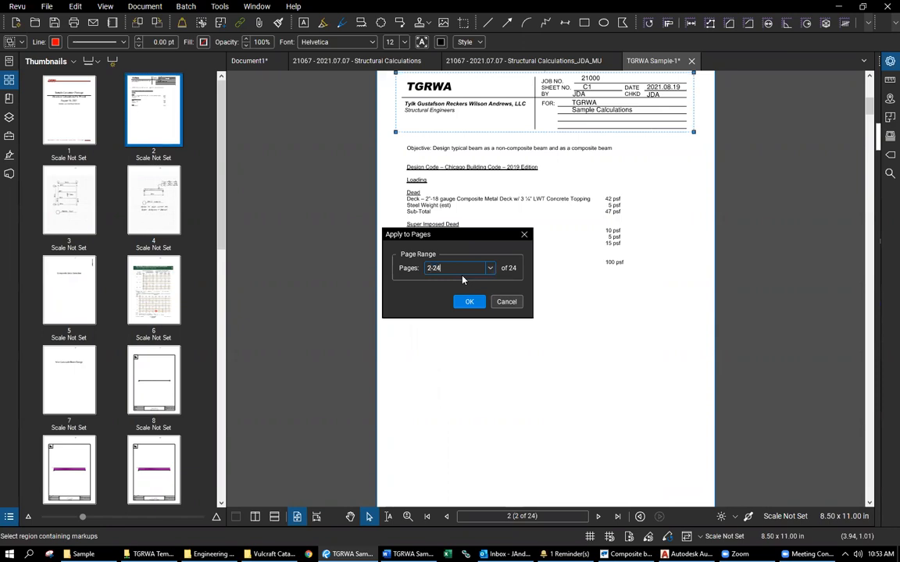
click(469, 303)
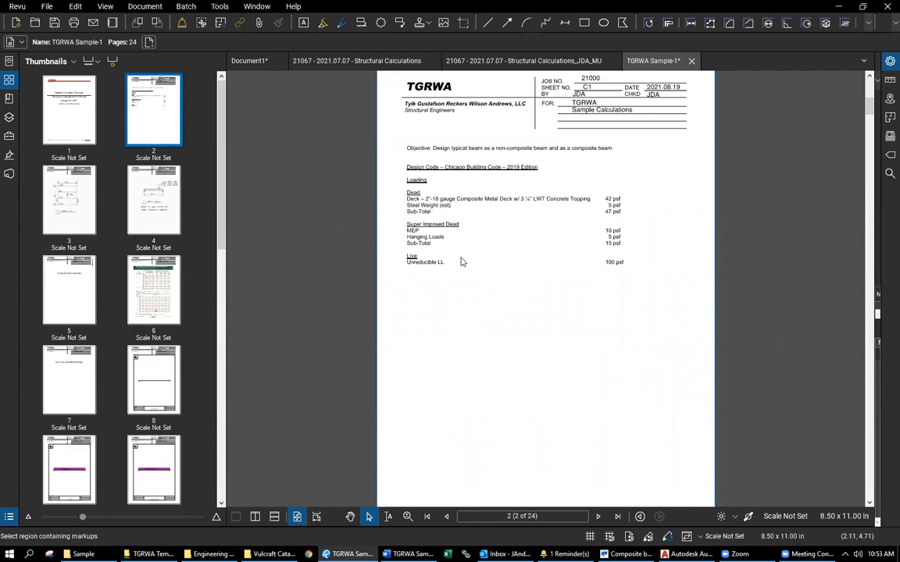
Review the title block and C-prefixed sheet numbers on every page through the composite deck detail, and compare with the cover page.
scroll(462, 262, down, 1)
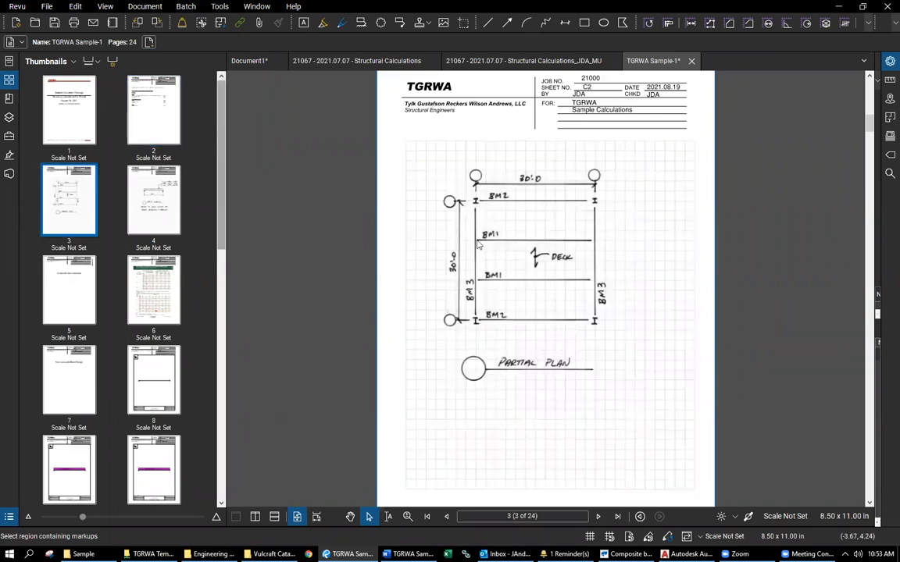
scroll(480, 263, up, 1)
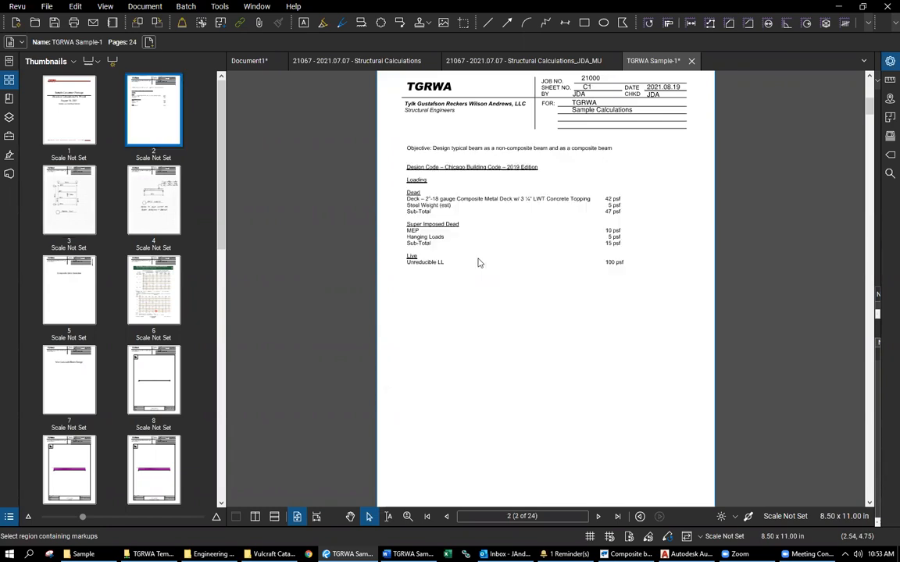
scroll(479, 264, down, 1)
scroll(479, 263, down, 2)
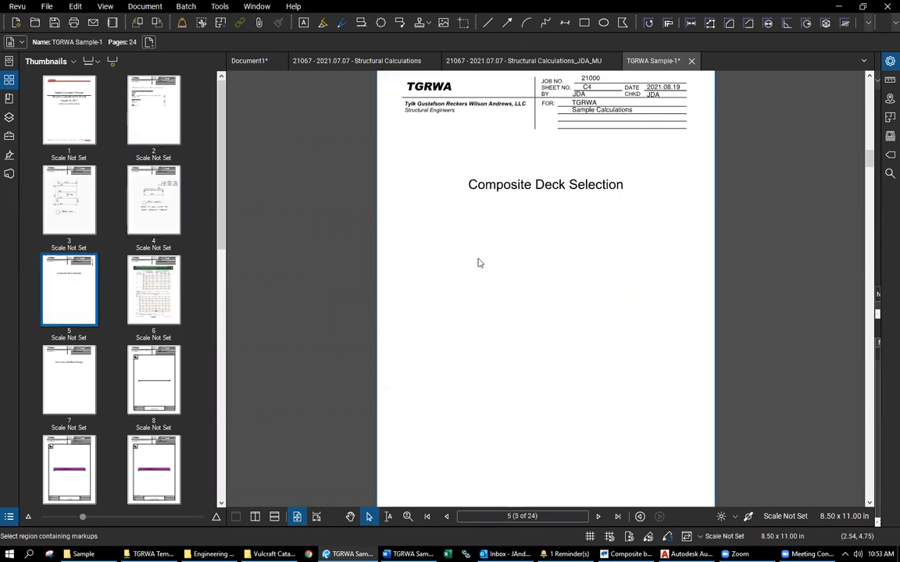
scroll(480, 263, down, 2)
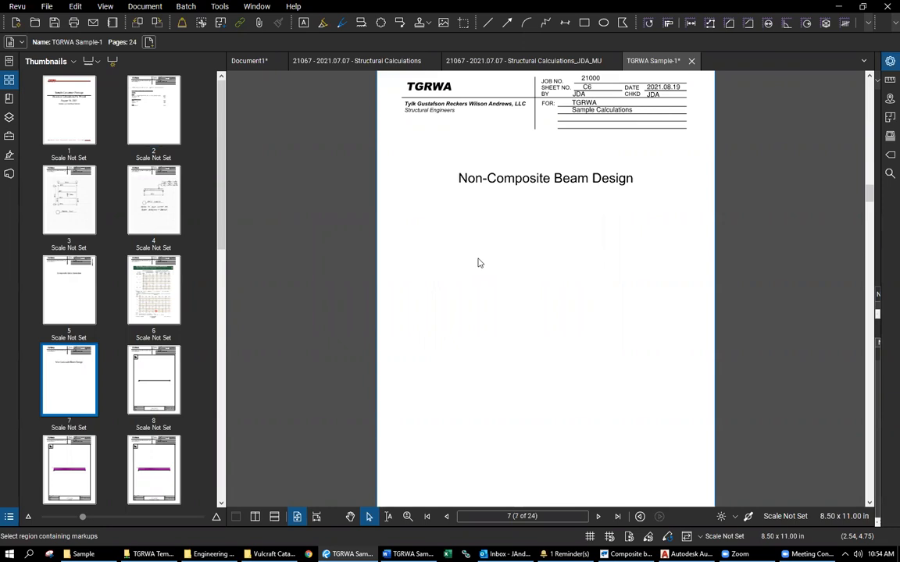
scroll(480, 263, down, 1)
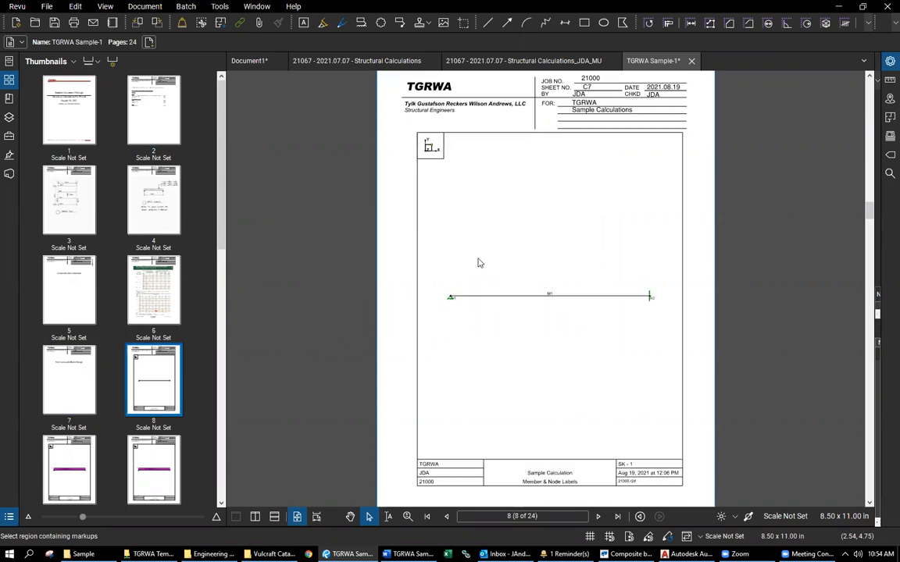
scroll(480, 264, down, 1)
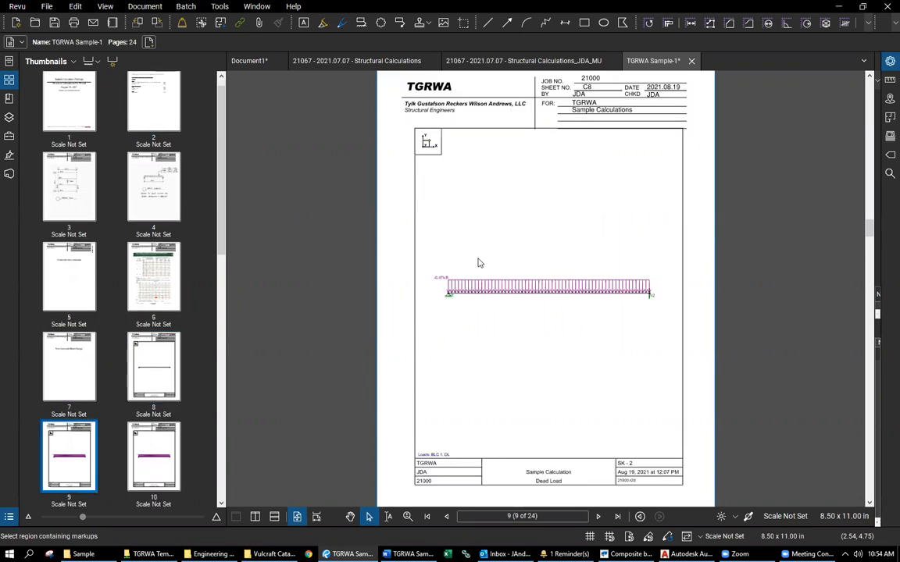
scroll(479, 263, down, 1)
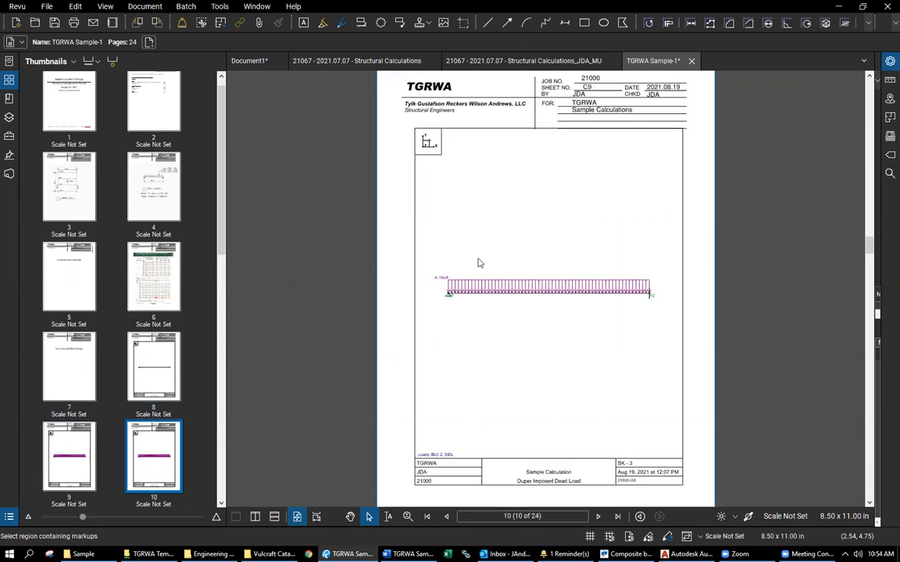
scroll(480, 264, down, 1)
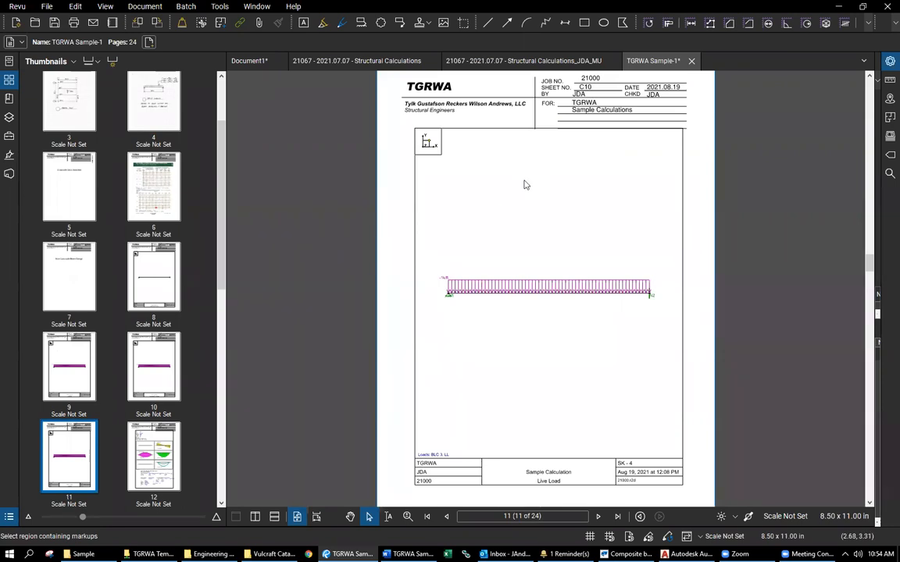
scroll(535, 184, down, 2)
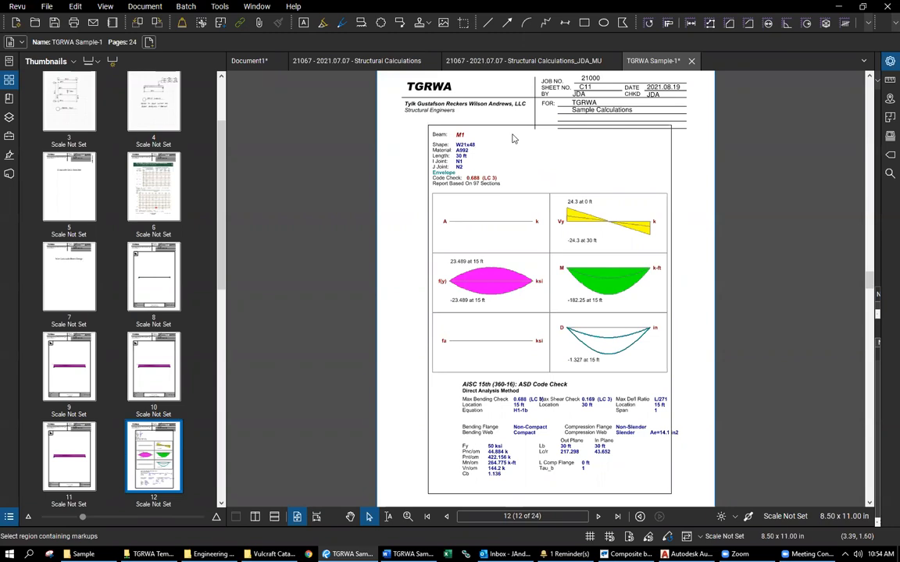
scroll(515, 141, down, 2)
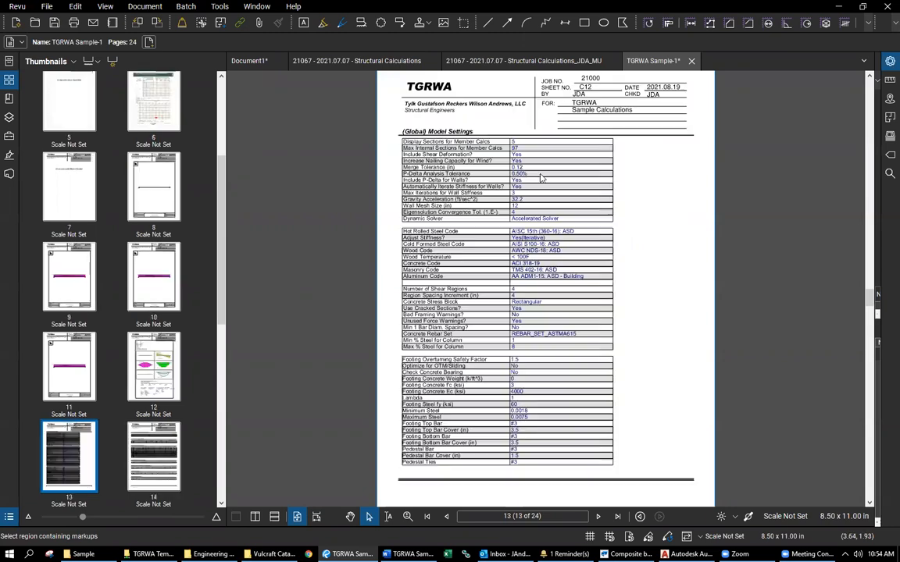
scroll(535, 171, down, 2)
scroll(540, 178, down, 10)
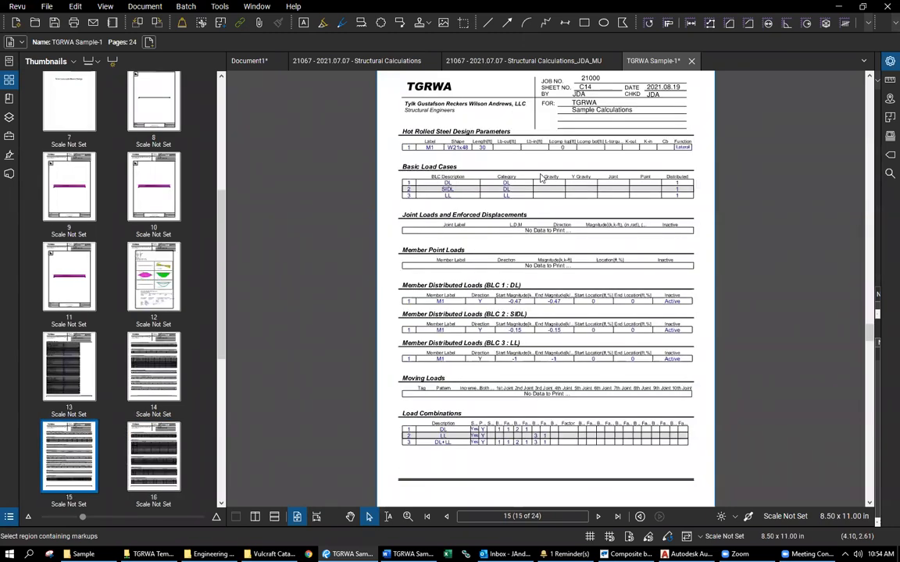
scroll(539, 178, down, 10)
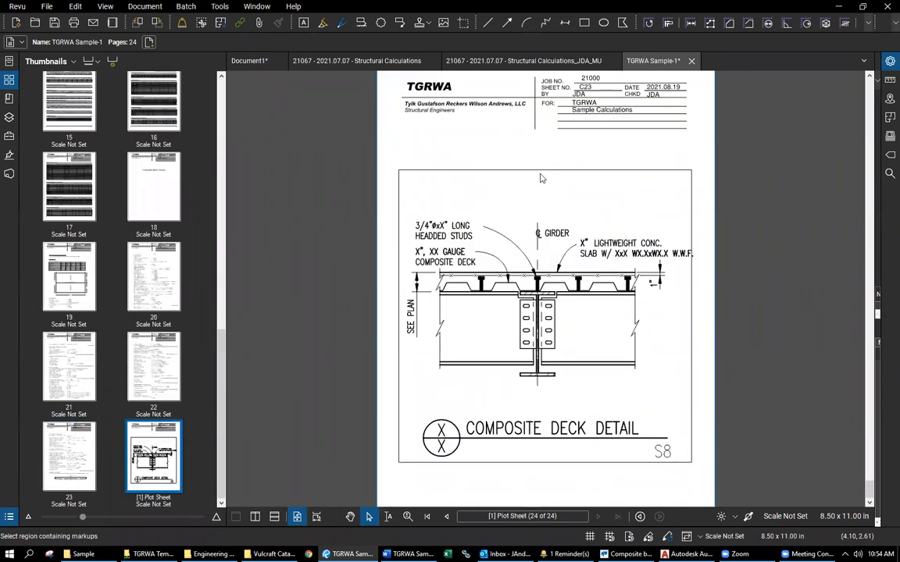
scroll(540, 178, up, 20)
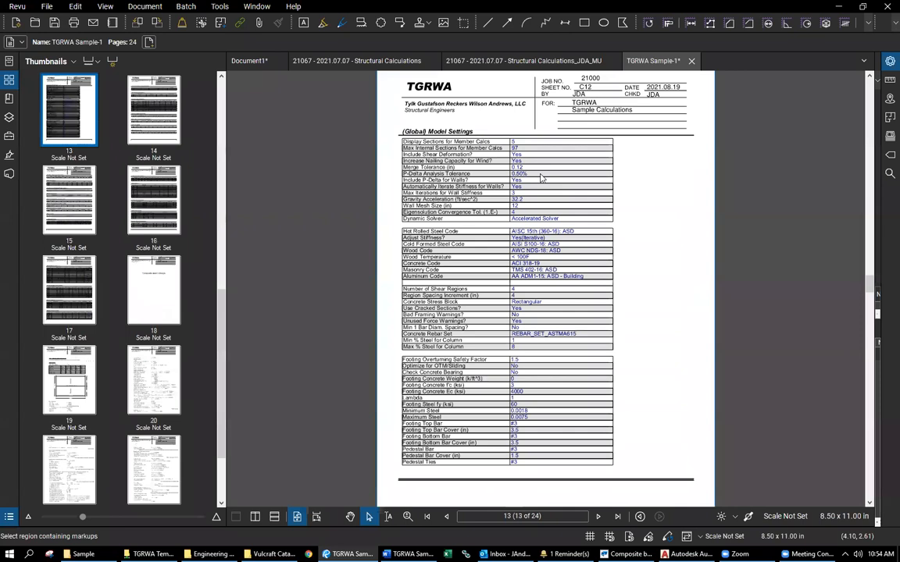
scroll(540, 178, up, 20)
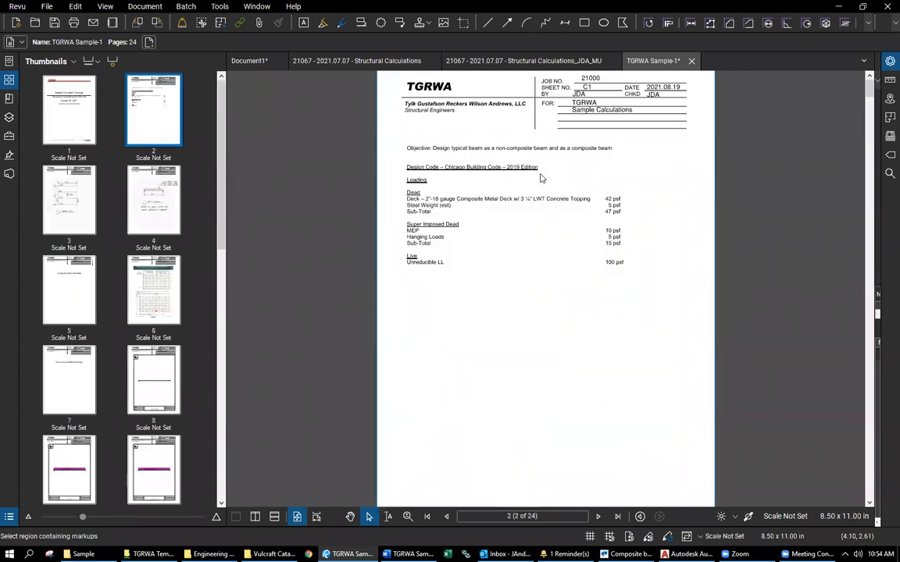
scroll(539, 178, up, 5)
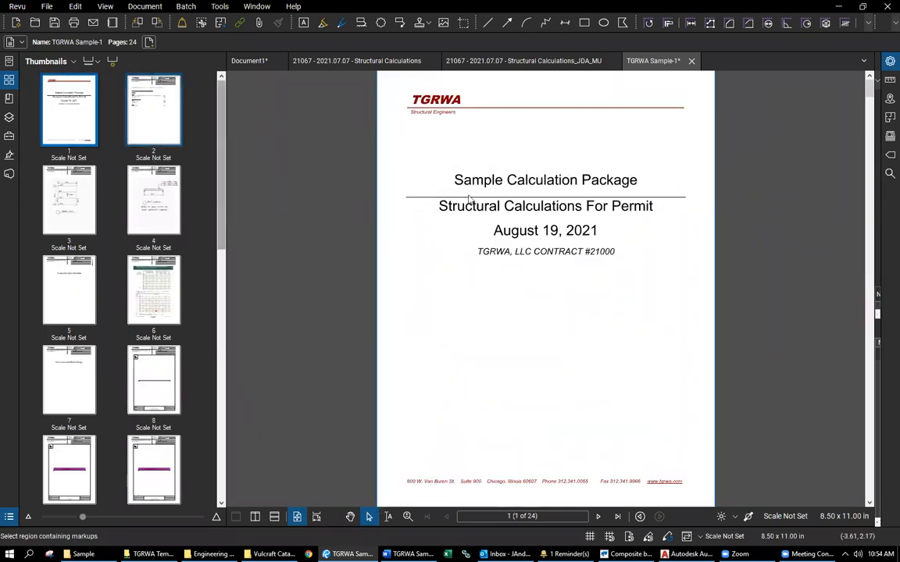
scroll(469, 192, down, 3)
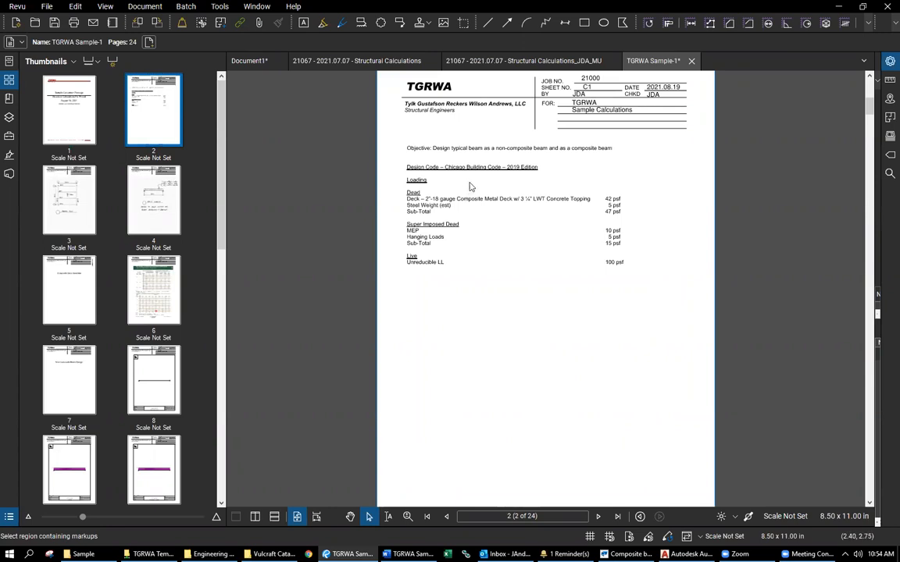